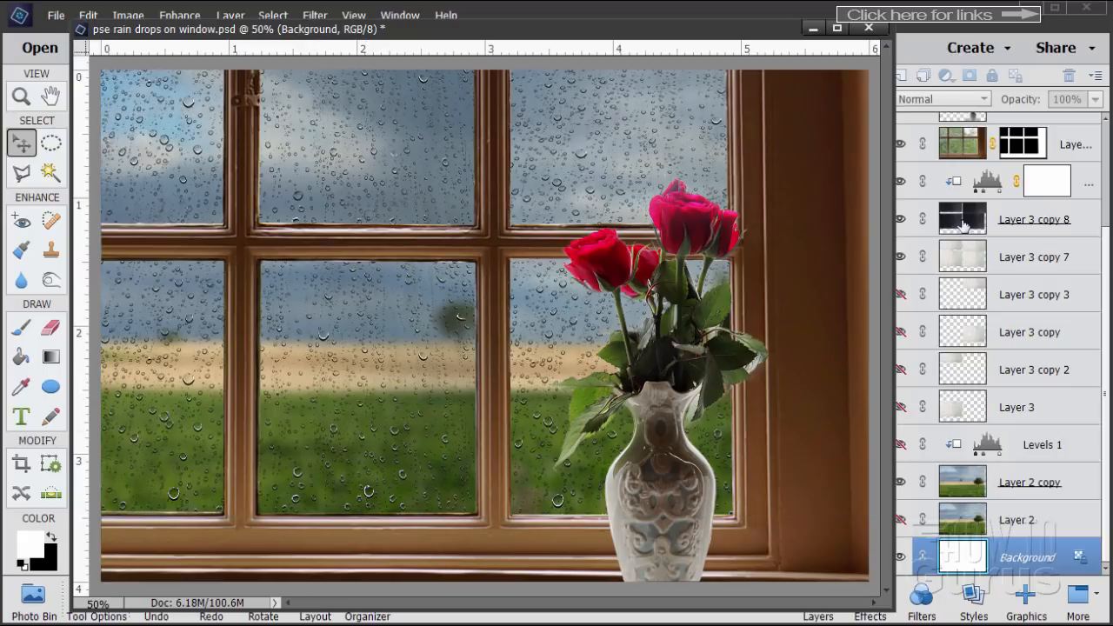
Compare the rain drops image with Layer 3 copy 8 and the levels adjustment above it each hidden and shown.
{"action": "left_click_drag", "start_coordinate": [769, 32], "coordinate": [747, 37]}
{"action": "left_click", "coordinate": [901, 220]}
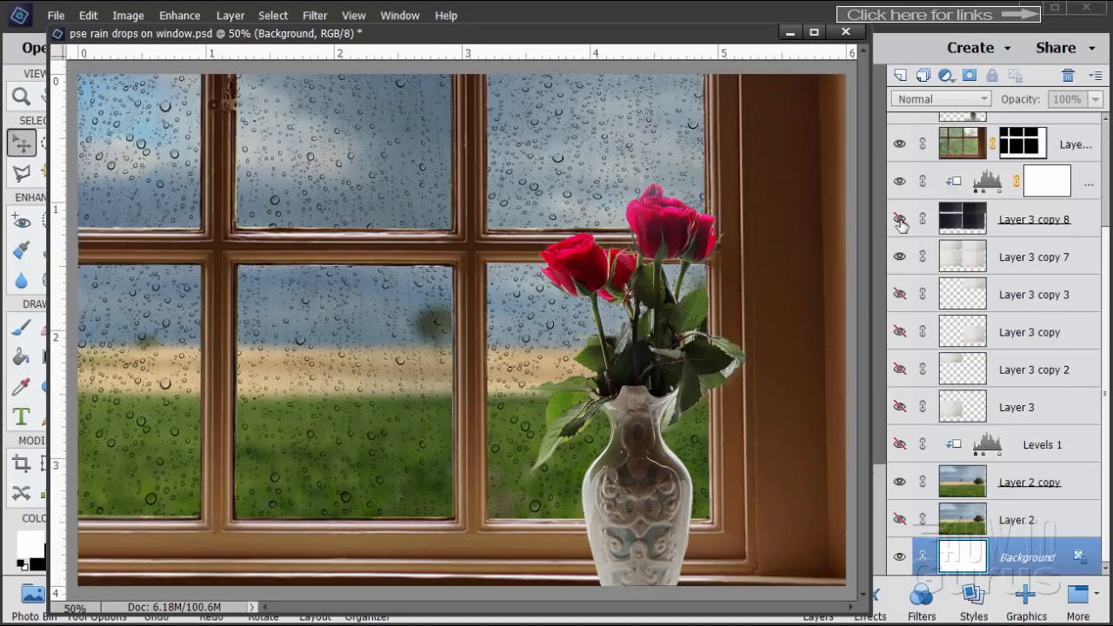
{"action": "left_click", "coordinate": [900, 221]}
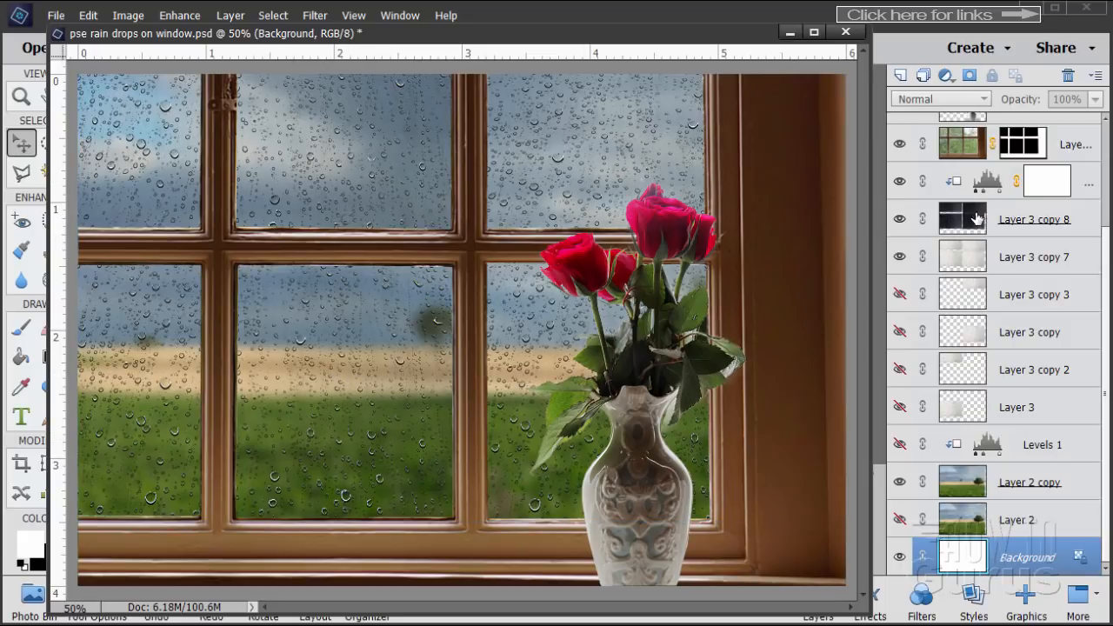
{"action": "left_click", "coordinate": [900, 182]}
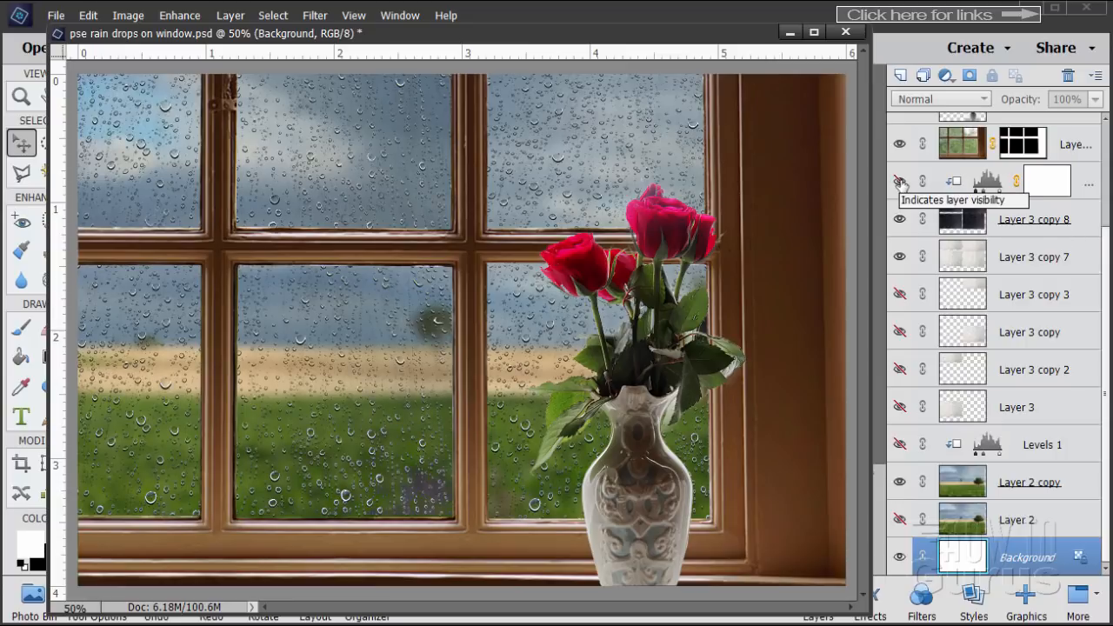
{"action": "left_click", "coordinate": [901, 183]}
{"action": "left_click", "coordinate": [901, 183]}
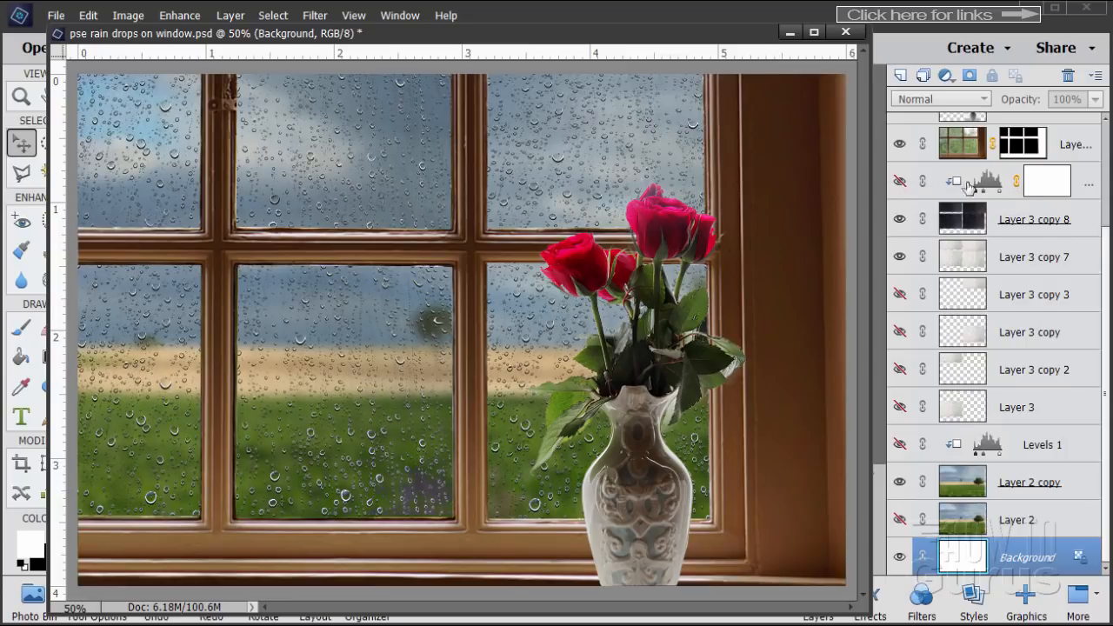
{"action": "left_click", "coordinate": [900, 185]}
{"action": "left_click", "coordinate": [900, 184]}
{"action": "left_click", "coordinate": [901, 184]}
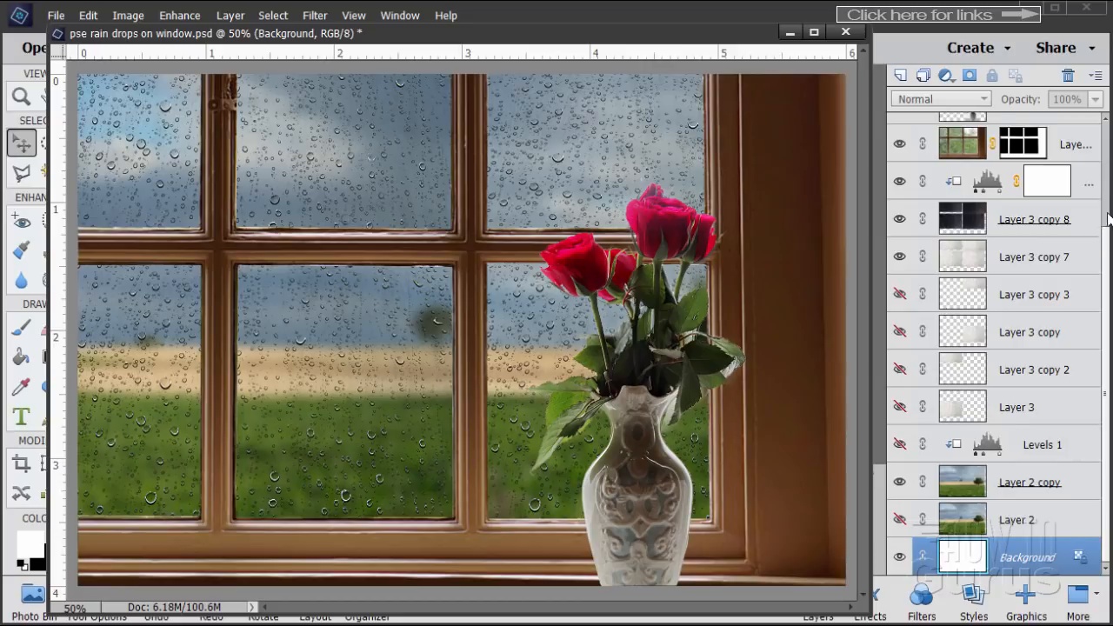
{"action": "scroll", "coordinate": [1109, 217], "scroll_direction": "up", "scroll_amount": 3}
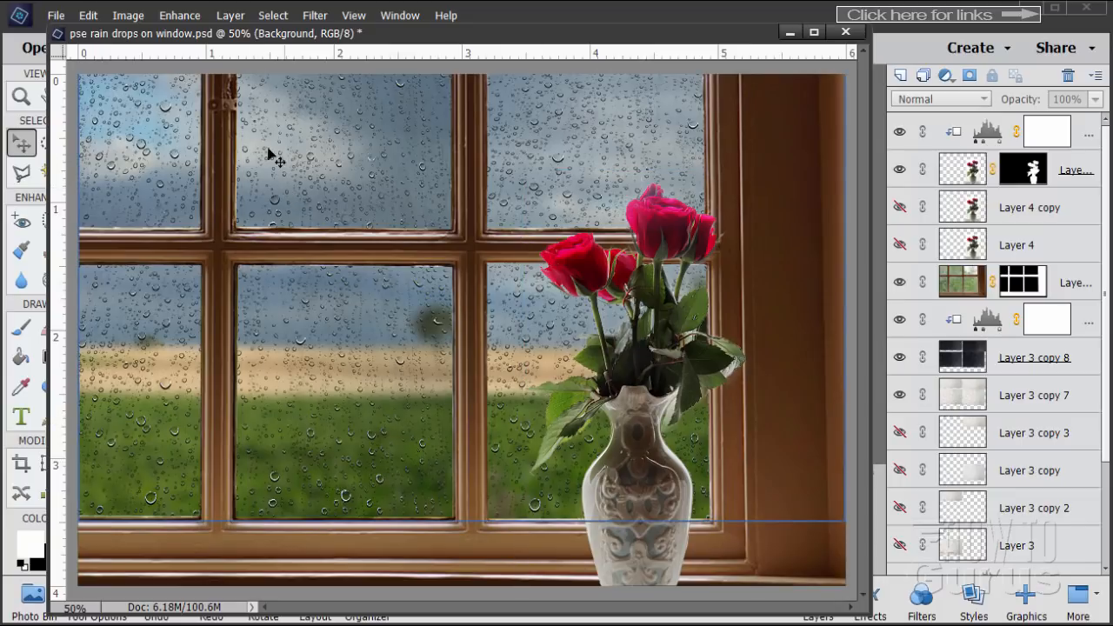
Close the rain drops document and set up a new blank file with the Default Photoshop Elements Size document type.
{"action": "left_click", "coordinate": [845, 31]}
{"action": "left_click", "coordinate": [486, 265]}
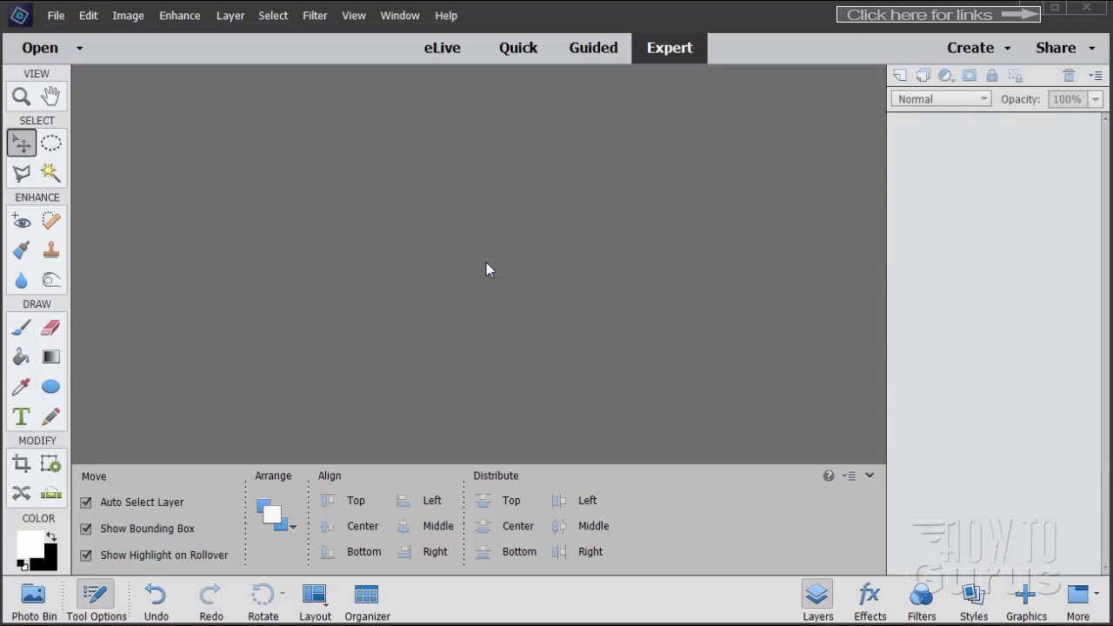
{"action": "left_click", "coordinate": [56, 15]}
{"action": "mouse_move", "coordinate": [62, 35]}
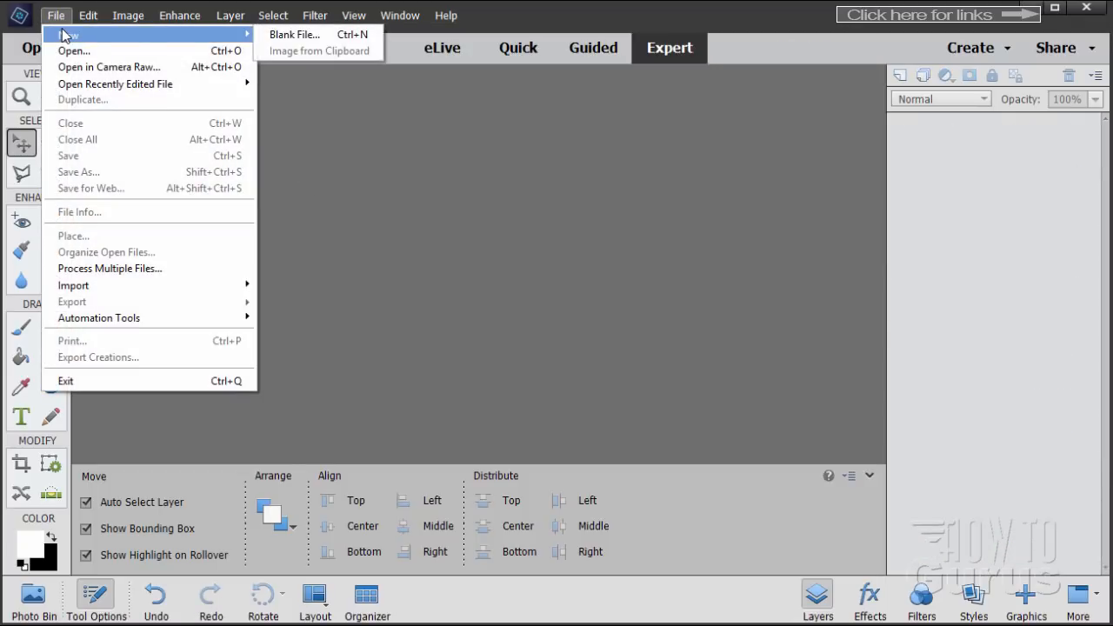
{"action": "left_click", "coordinate": [265, 34]}
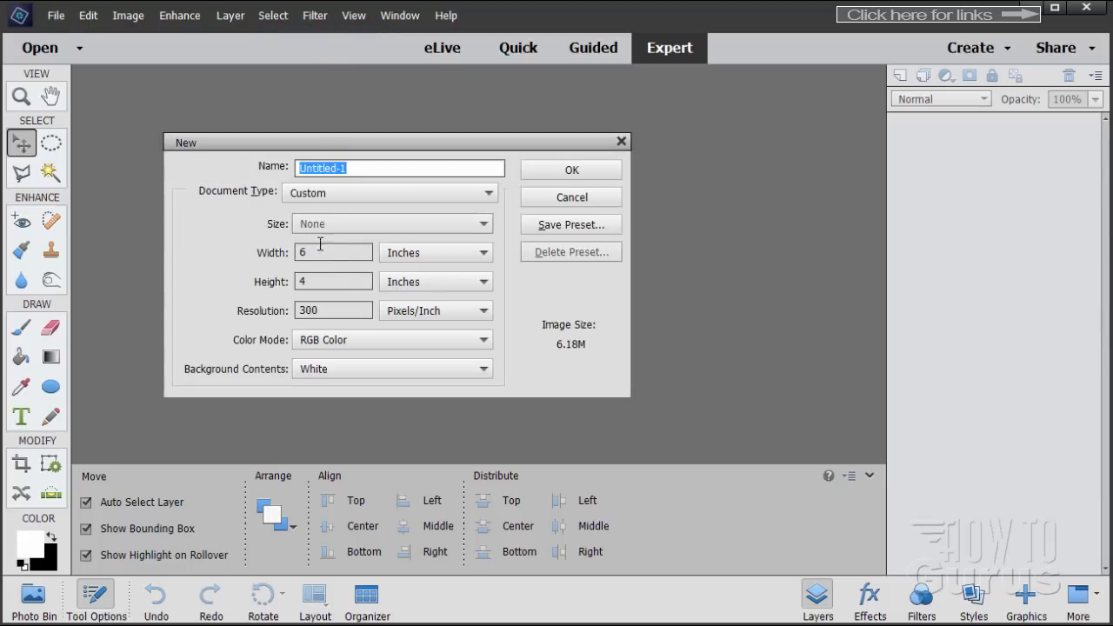
{"action": "left_click", "coordinate": [352, 198]}
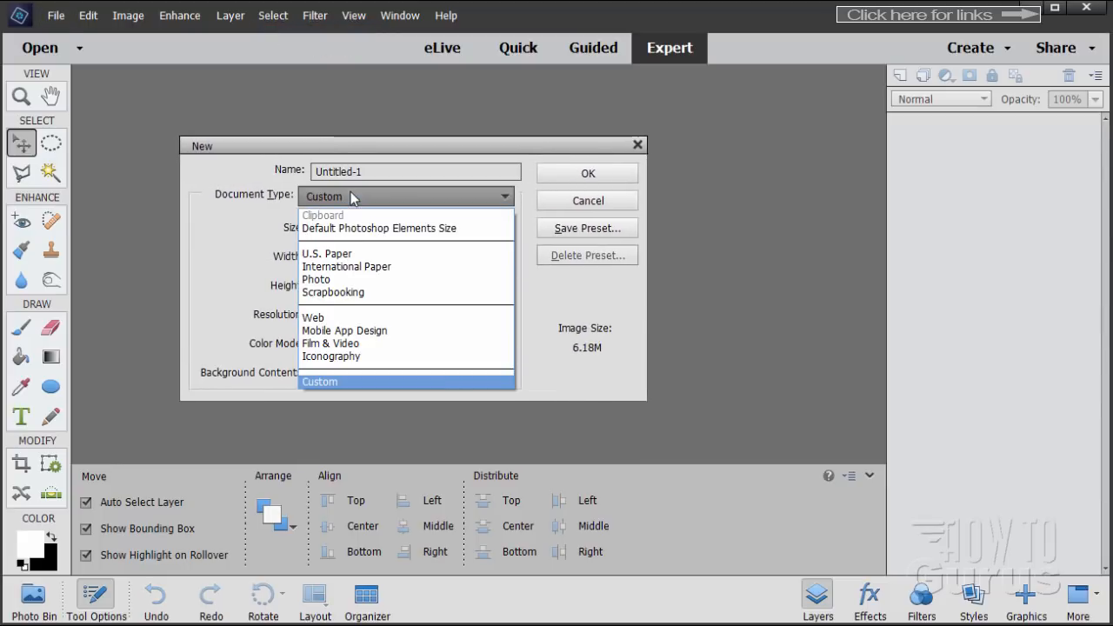
{"action": "left_click", "coordinate": [363, 229]}
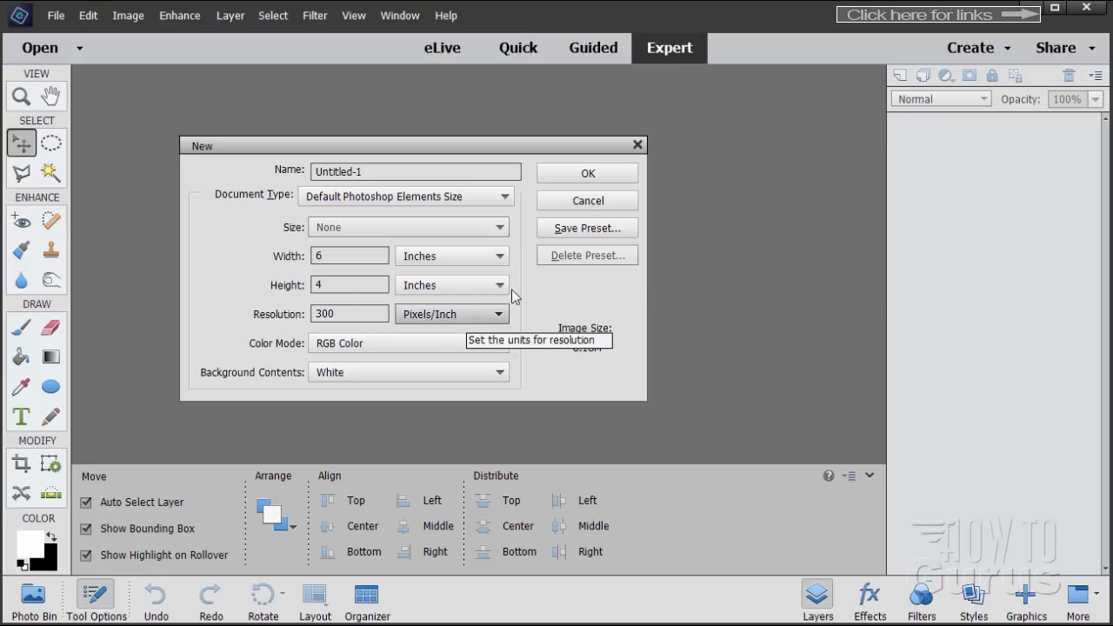
Switch the new file's width and height units to Centimeters and its resolution to Pixels/Centimeter.
{"action": "left_click", "coordinate": [501, 259]}
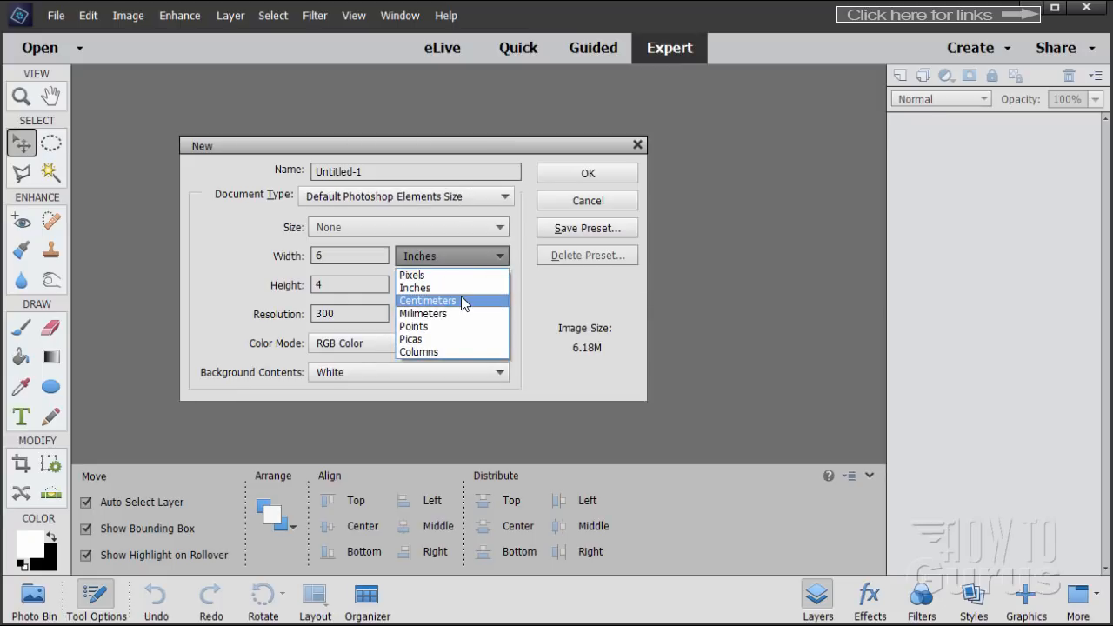
{"action": "left_click", "coordinate": [462, 300]}
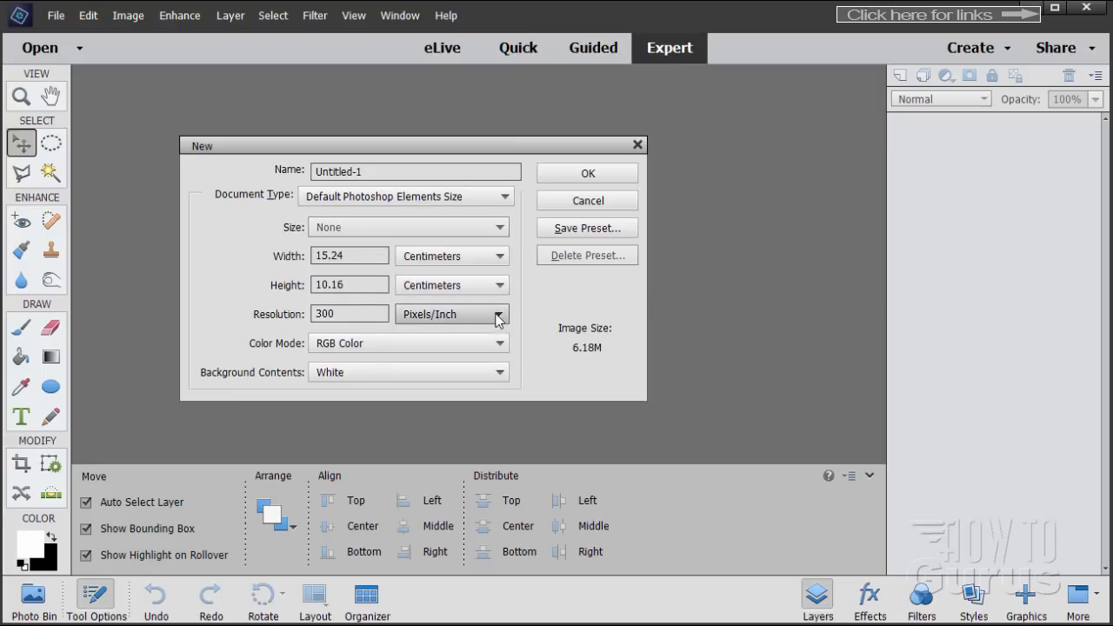
{"action": "left_click", "coordinate": [498, 316]}
{"action": "left_click", "coordinate": [494, 344]}
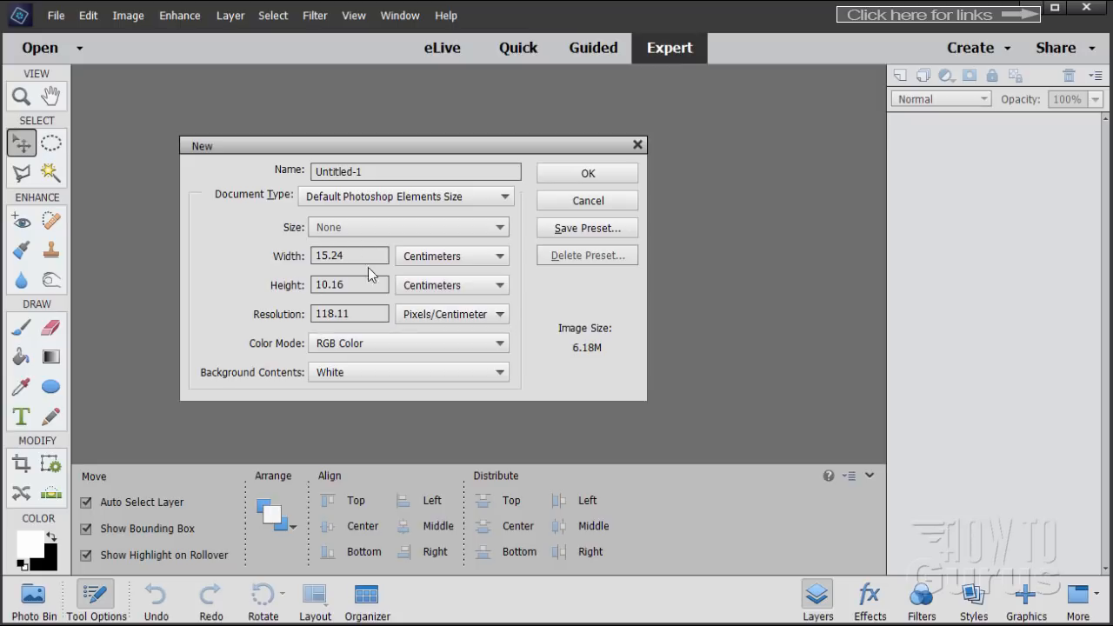
Set the new file's width and height to Inches and its resolution to Pixels/Inch, and create the document.
{"action": "left_click", "coordinate": [485, 256]}
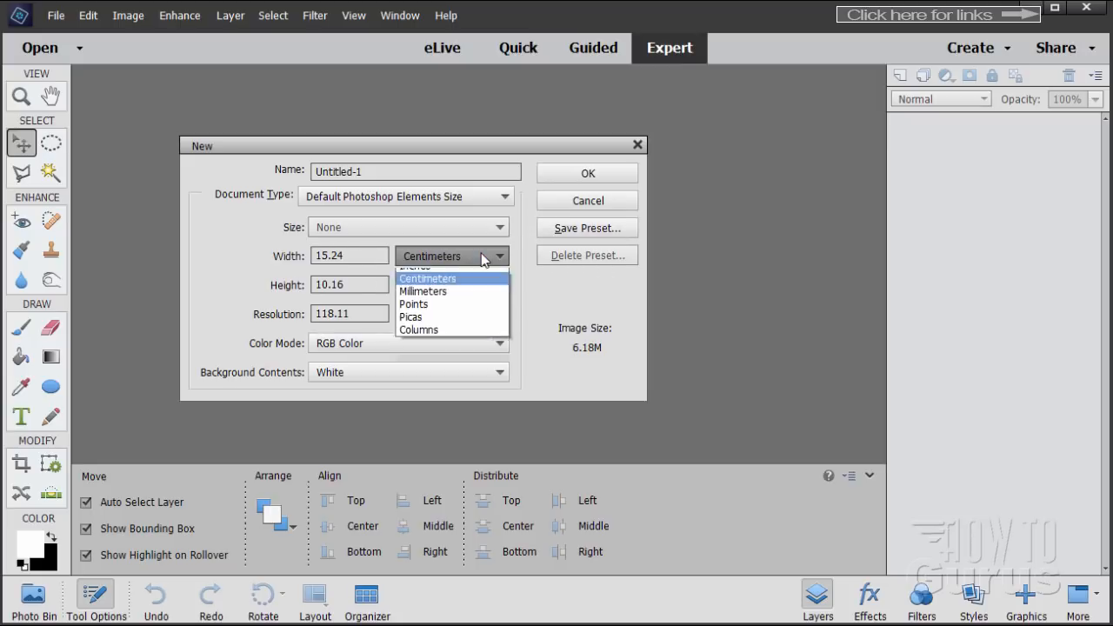
{"action": "left_click", "coordinate": [461, 288]}
{"action": "left_click", "coordinate": [461, 285]}
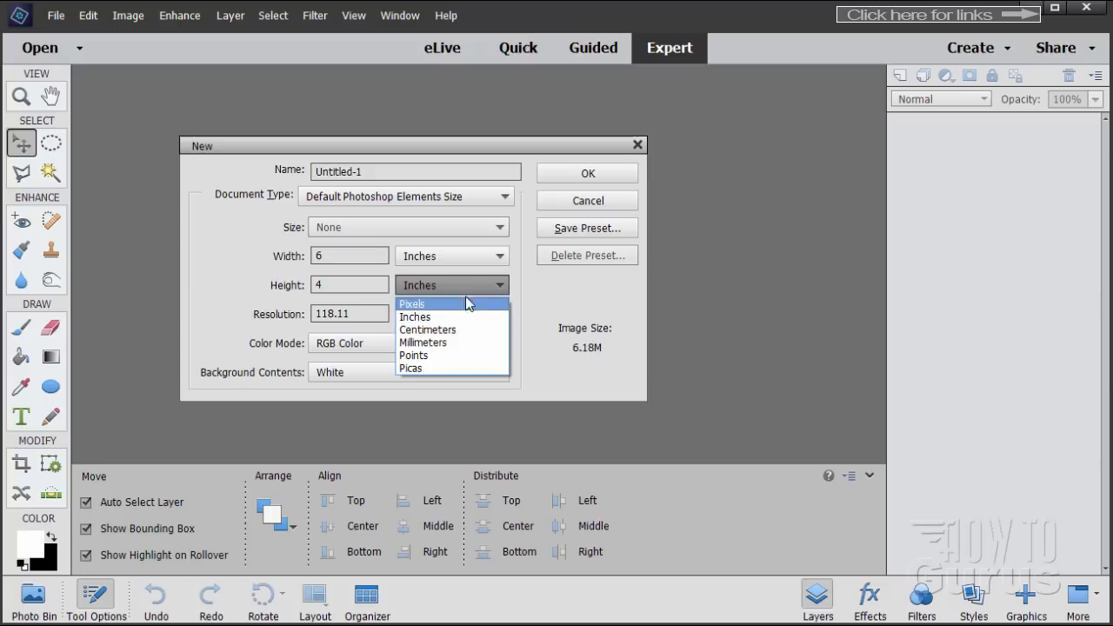
{"action": "left_click", "coordinate": [462, 316]}
{"action": "left_click", "coordinate": [474, 314]}
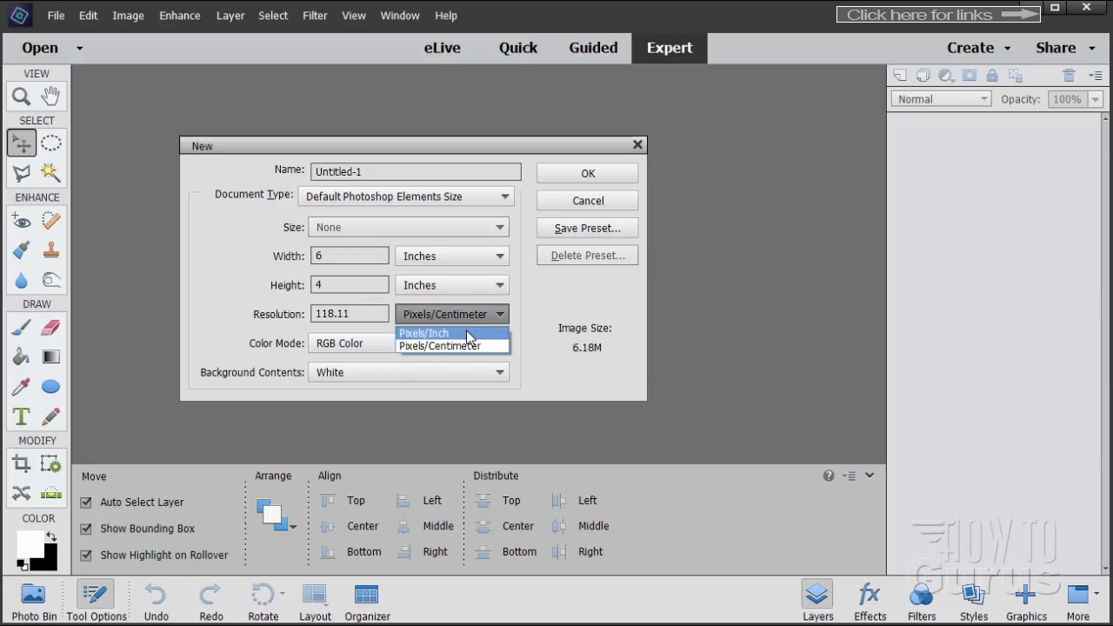
{"action": "left_click", "coordinate": [448, 326]}
{"action": "left_click", "coordinate": [587, 174]}
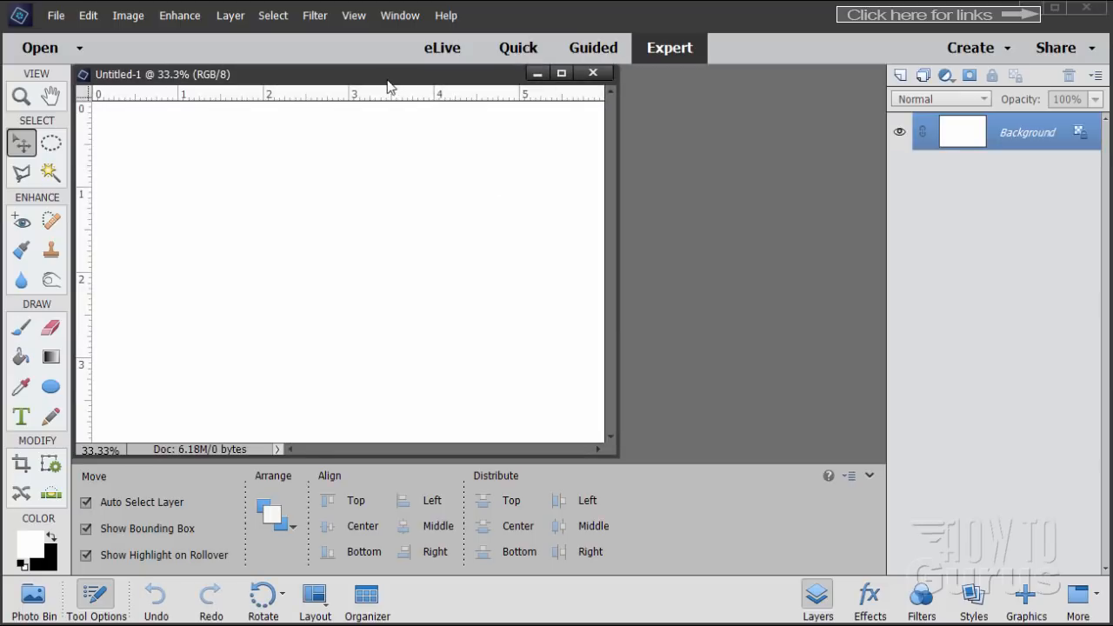
Move the blank document's window toward the workspace centre and make sure Allow Floating Documents in Expert Mode is enabled in the General preferences.
{"action": "left_click_drag", "start_coordinate": [481, 94], "coordinate": [458, 127]}
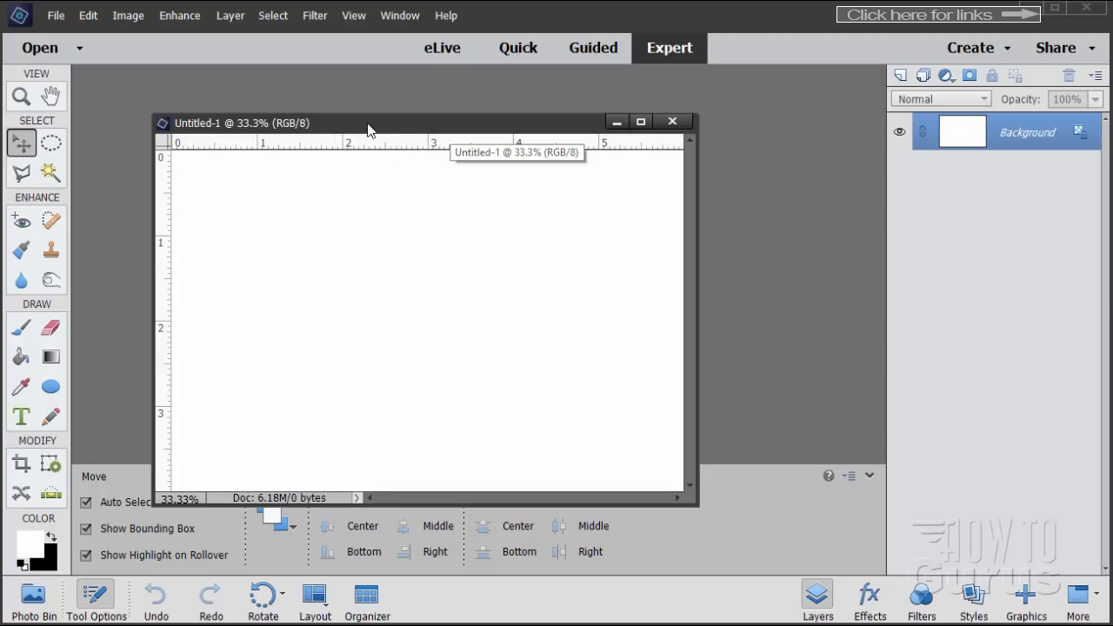
{"action": "mouse_move", "coordinate": [361, 123]}
{"action": "left_mouse_down"}
{"action": "mouse_move", "coordinate": [512, 135]}
{"action": "mouse_move", "coordinate": [351, 131]}
{"action": "mouse_move", "coordinate": [371, 130]}
{"action": "left_mouse_up"}
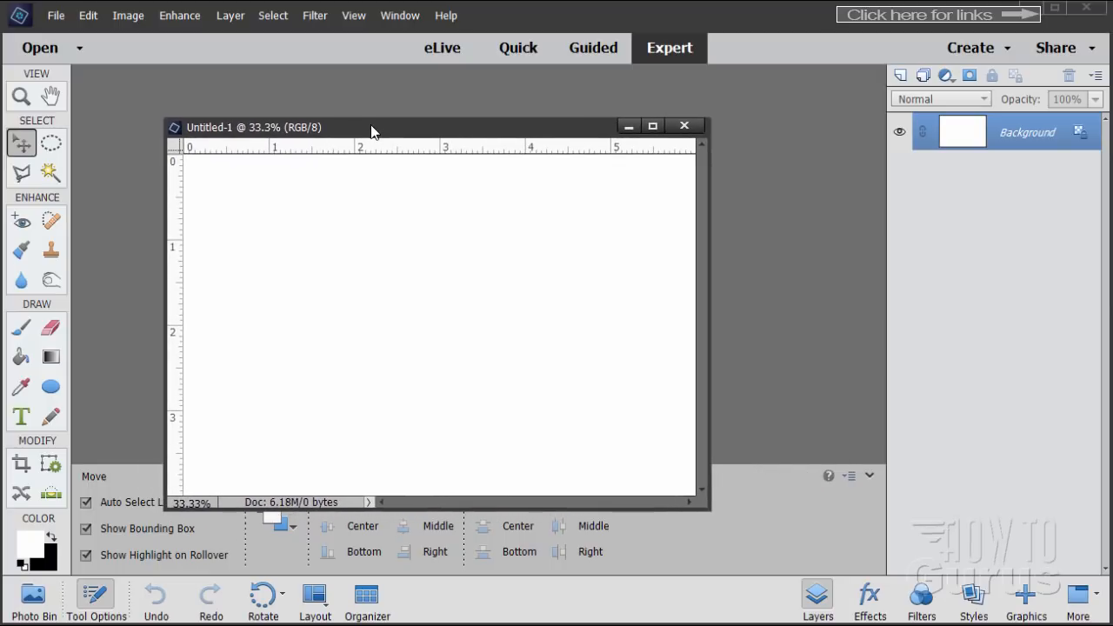
{"action": "left_click", "coordinate": [91, 17]}
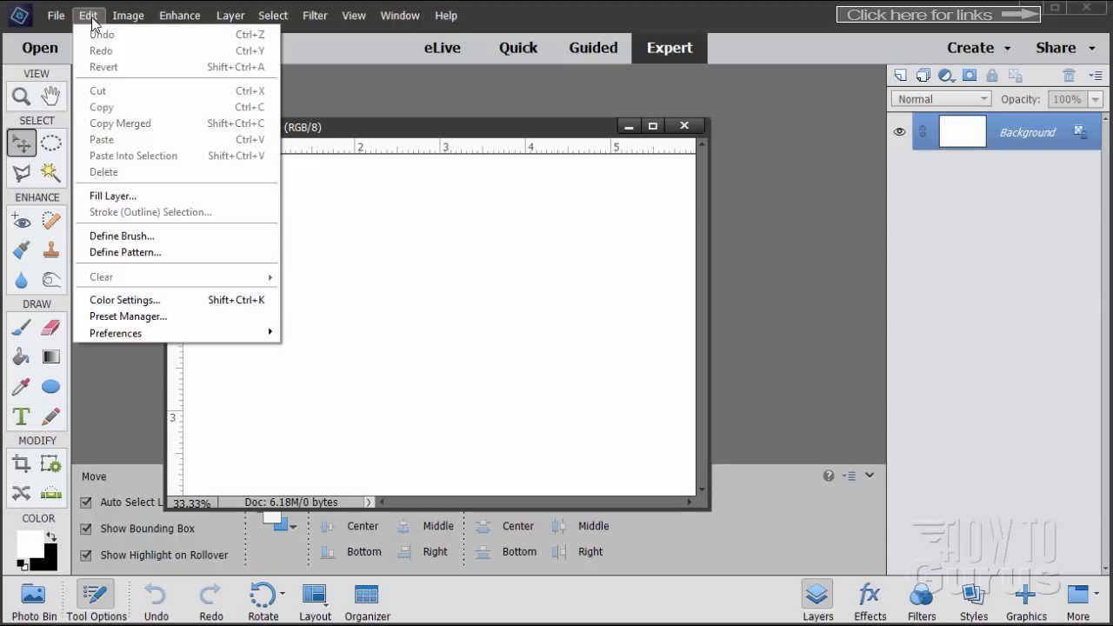
{"action": "mouse_move", "coordinate": [112, 335]}
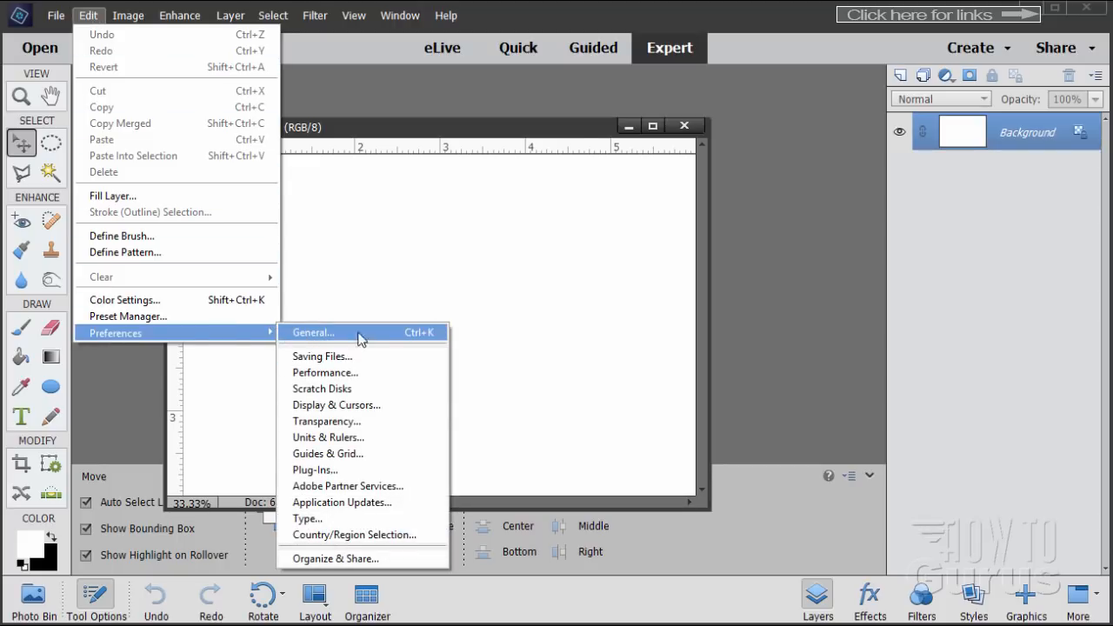
{"action": "left_click", "coordinate": [313, 337]}
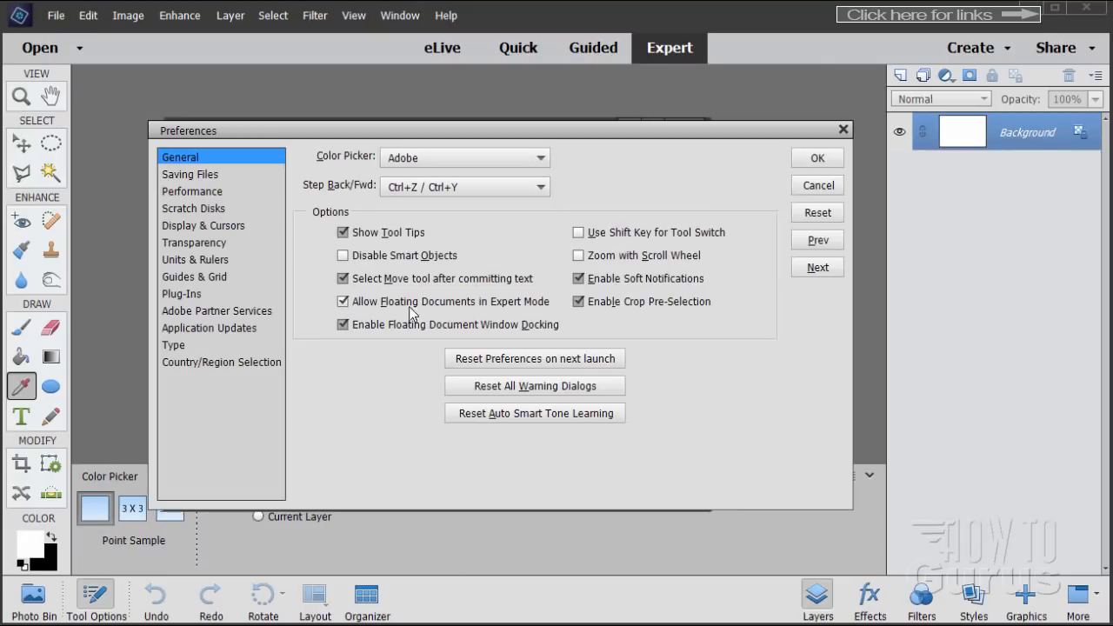
{"action": "left_click", "coordinate": [354, 303]}
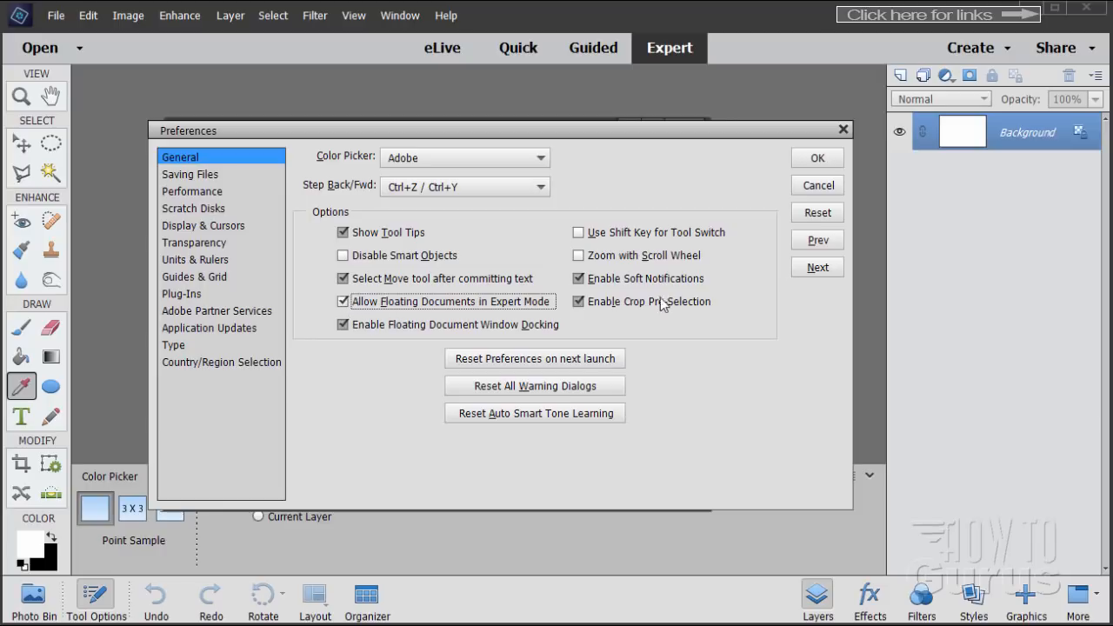
{"action": "left_click", "coordinate": [815, 158]}
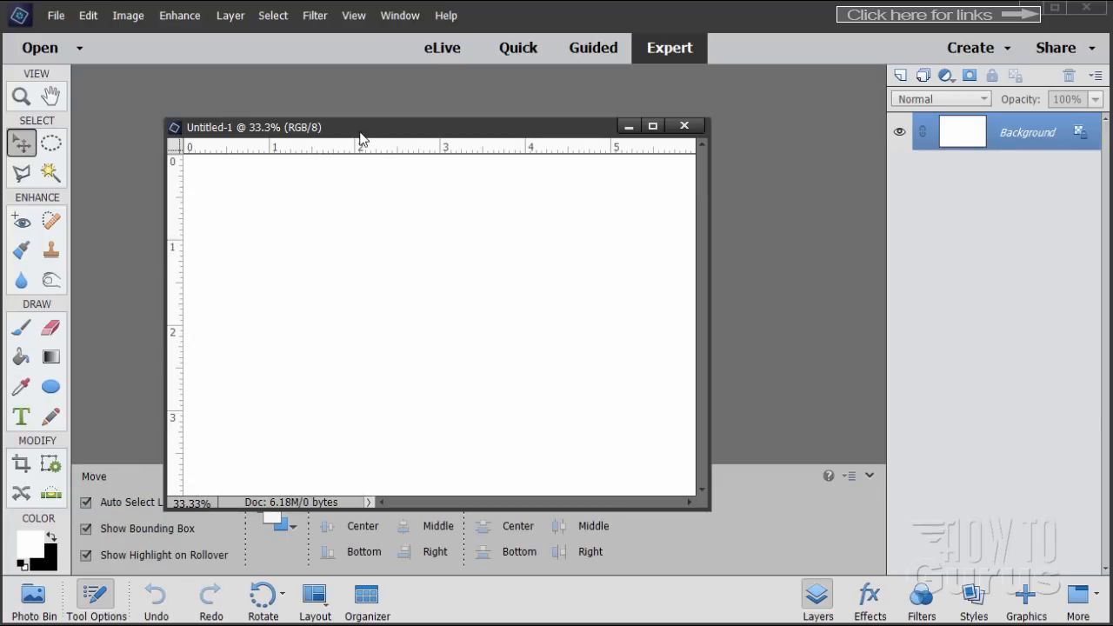
Dock the blank document as a tab in the workspace, and pull it out into a floating window again.
{"action": "left_click_drag", "start_coordinate": [351, 123], "coordinate": [338, 72]}
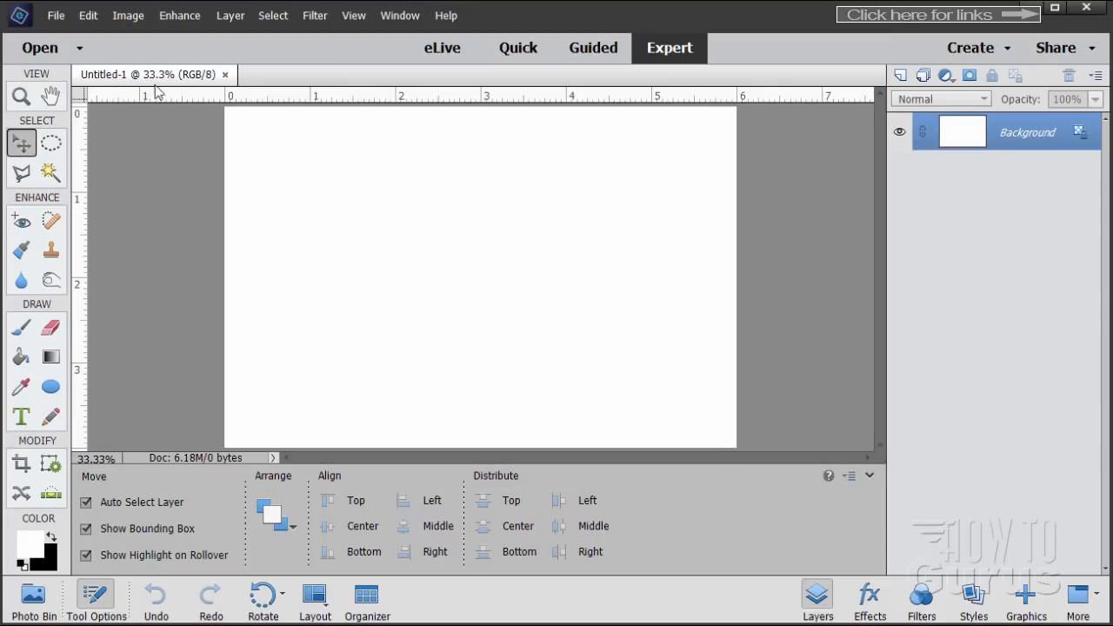
{"action": "left_click_drag", "start_coordinate": [157, 92], "coordinate": [304, 51]}
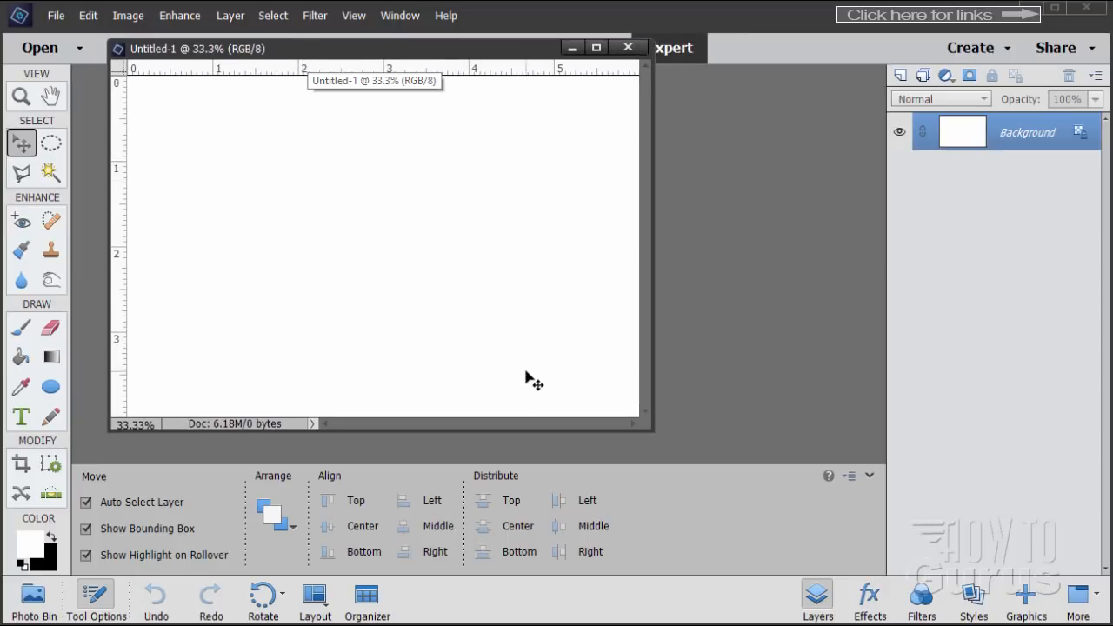
Enlarge the floating document window and zoom to 50% so that the whole blank canvas fits inside it.
{"action": "left_click_drag", "start_coordinate": [654, 432], "coordinate": [879, 611]}
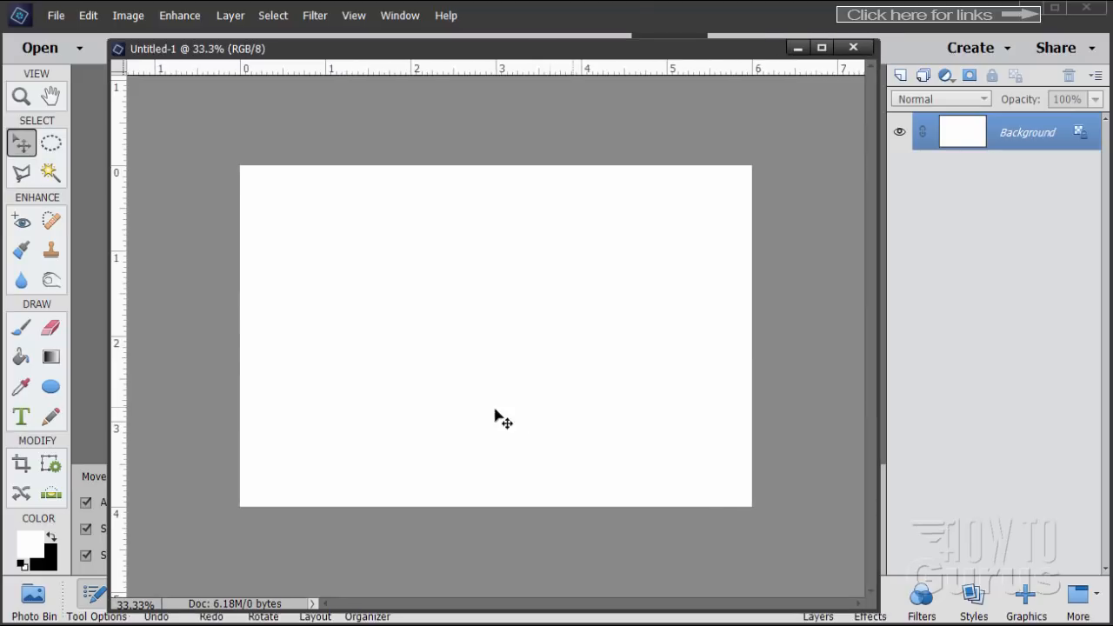
{"action": "left_click", "coordinate": [22, 97]}
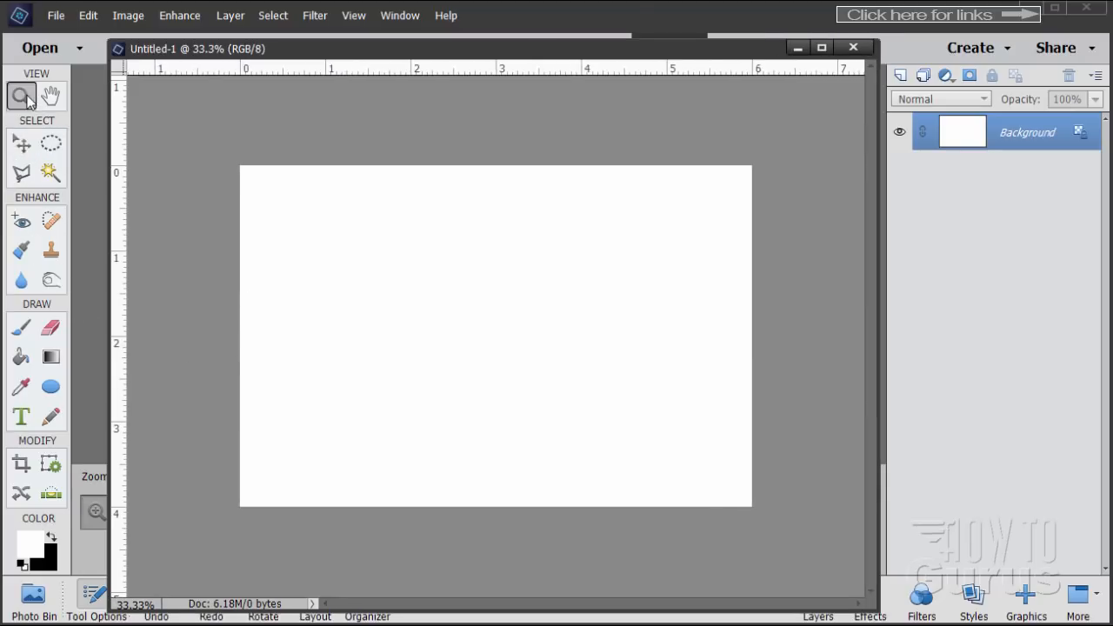
{"action": "left_click", "coordinate": [519, 338]}
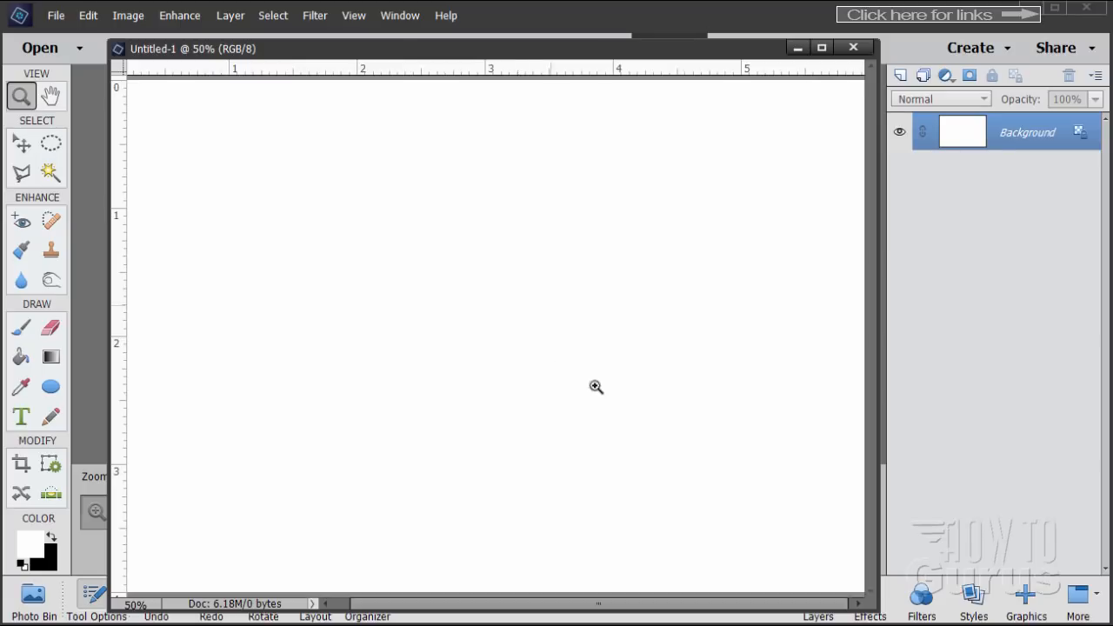
{"action": "left_click_drag", "start_coordinate": [872, 608], "coordinate": [922, 612]}
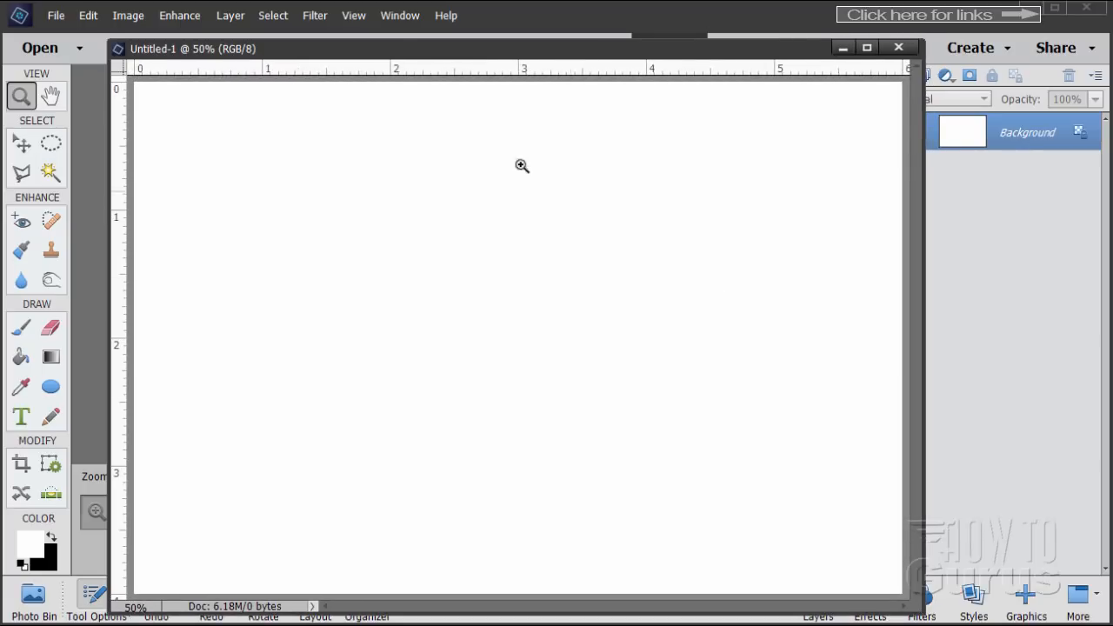
Activate the Move tool and reposition the floating document window just below the menu bar.
{"action": "left_click", "coordinate": [22, 145]}
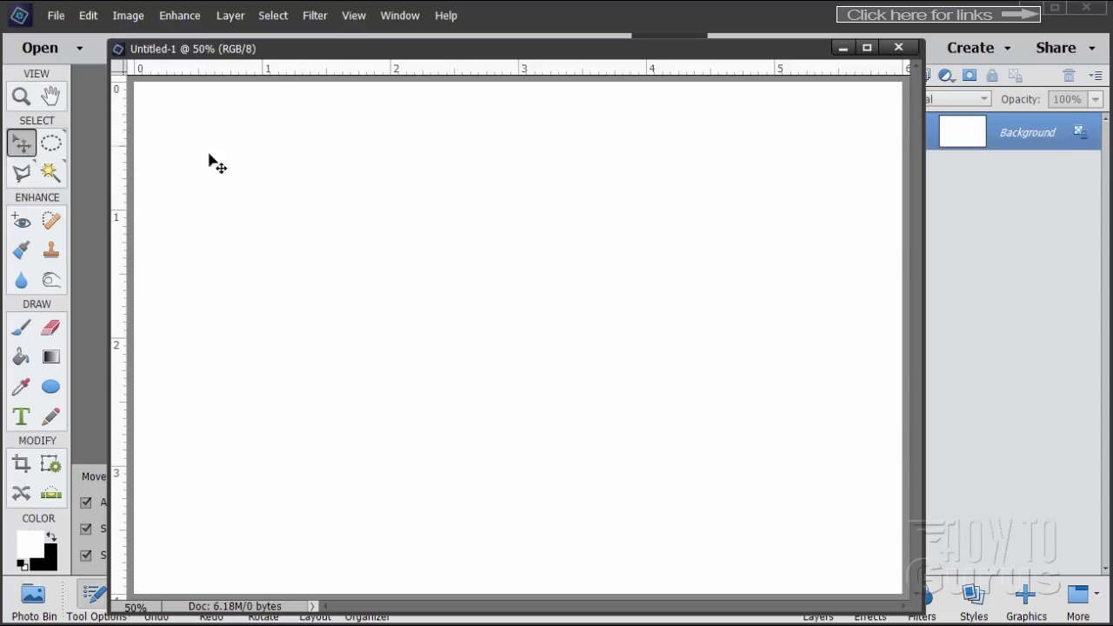
{"action": "left_click_drag", "start_coordinate": [358, 52], "coordinate": [331, 30]}
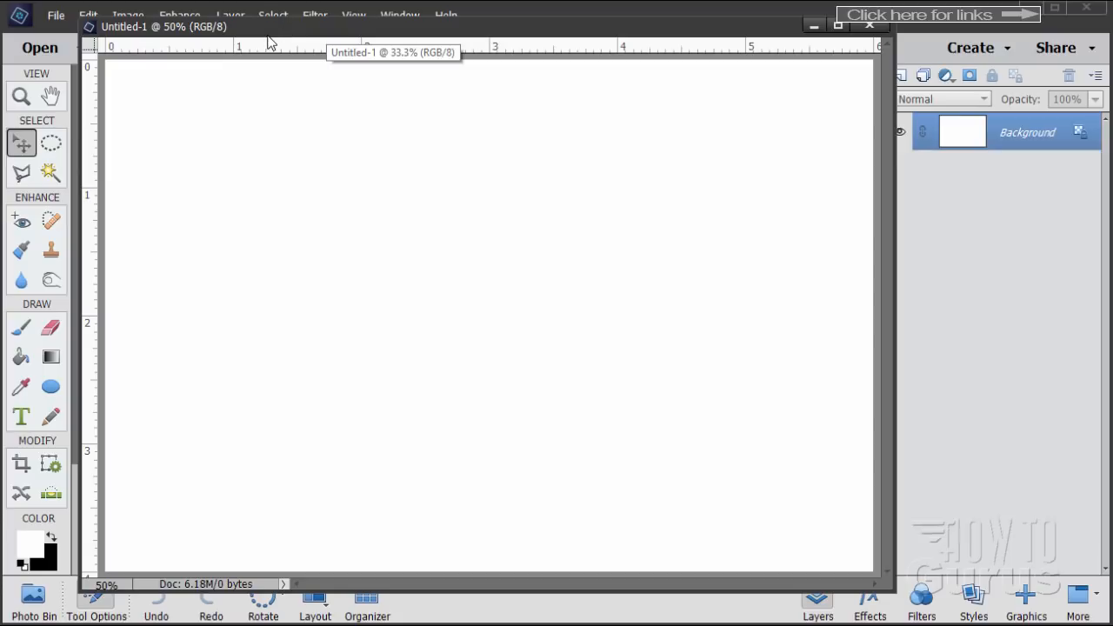
{"action": "mouse_move", "coordinate": [251, 28]}
{"action": "left_mouse_down"}
{"action": "mouse_move", "coordinate": [672, 15]}
{"action": "mouse_move", "coordinate": [0, 61]}
{"action": "mouse_move", "coordinate": [323, 32]}
{"action": "mouse_move", "coordinate": [274, 45]}
{"action": "mouse_move", "coordinate": [266, 33]}
{"action": "mouse_move", "coordinate": [266, 43]}
{"action": "left_mouse_up"}
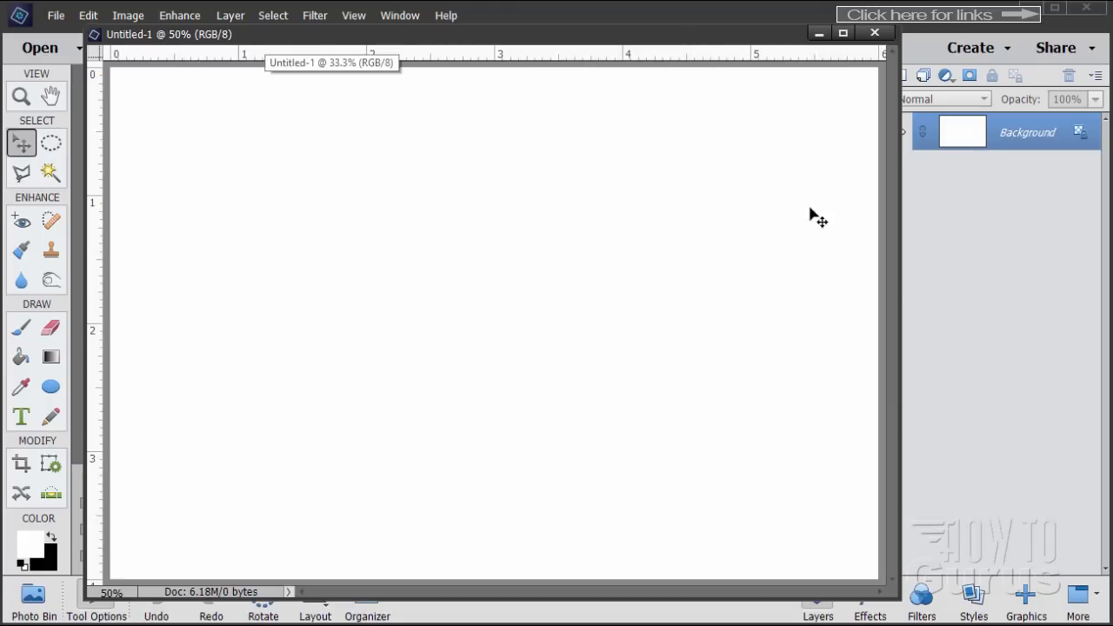
{"action": "left_click_drag", "start_coordinate": [419, 37], "coordinate": [419, 41]}
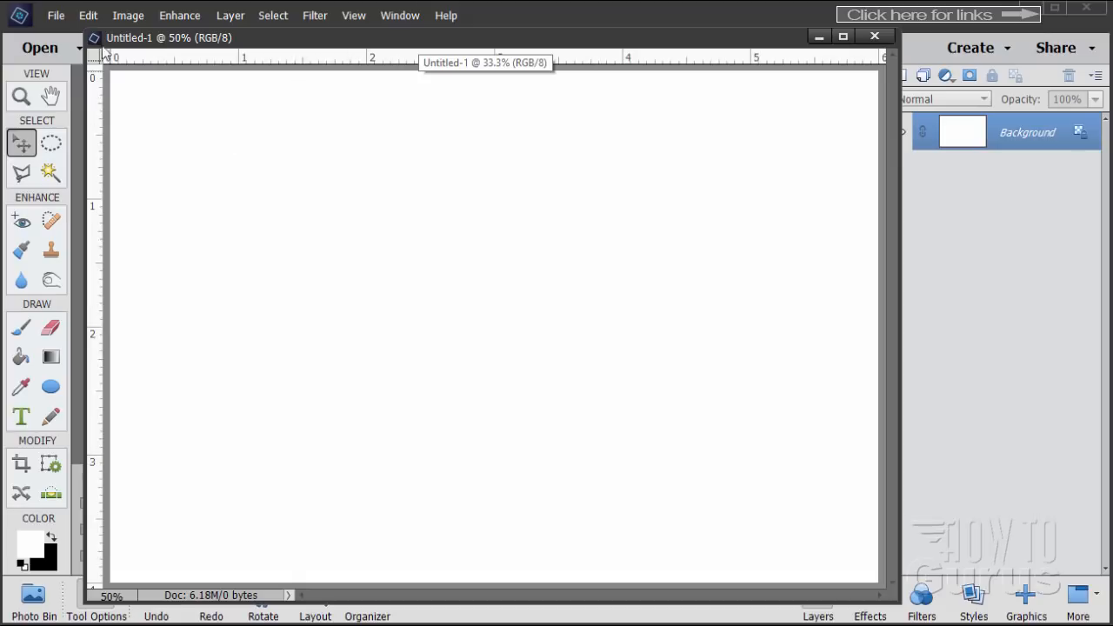
Open the recently edited photo window-1455157_1920.jpg.
{"action": "left_click", "coordinate": [55, 15]}
{"action": "mouse_move", "coordinate": [120, 92]}
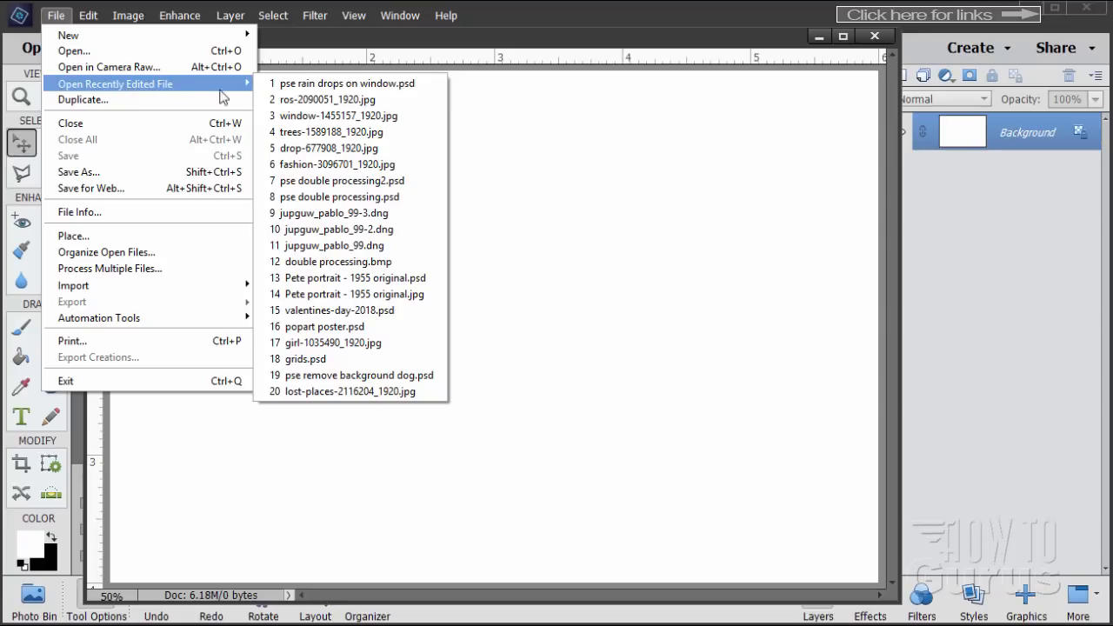
{"action": "left_click", "coordinate": [316, 123]}
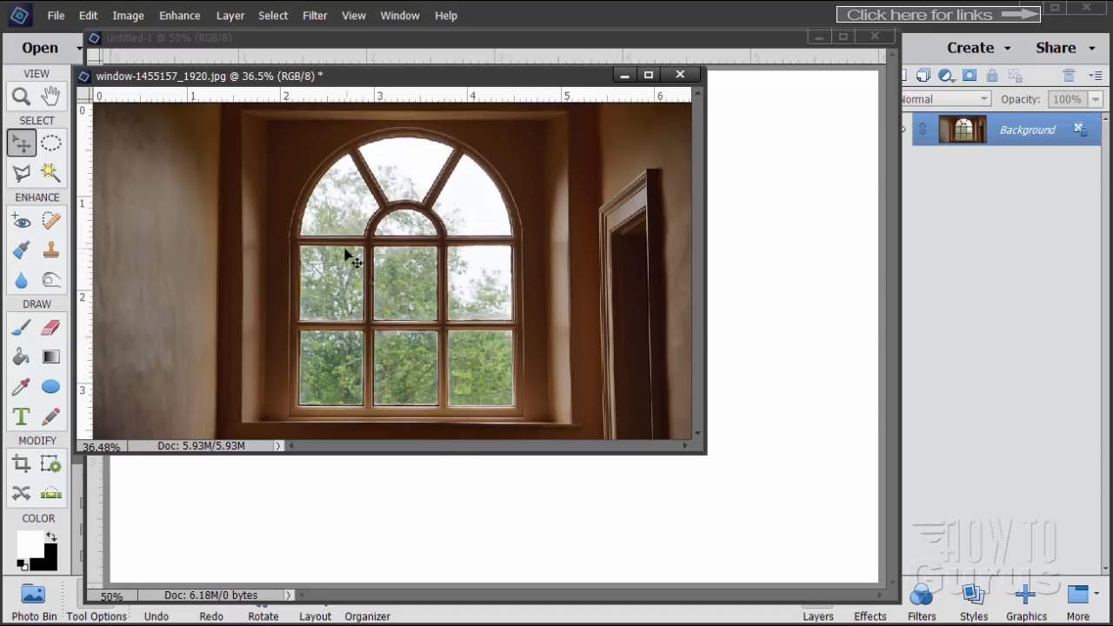
Copy the window photo into the blank document as a new layer and close the source photo.
{"action": "left_click_drag", "start_coordinate": [528, 80], "coordinate": [865, 227]}
{"action": "left_click_drag", "start_coordinate": [968, 129], "coordinate": [353, 164]}
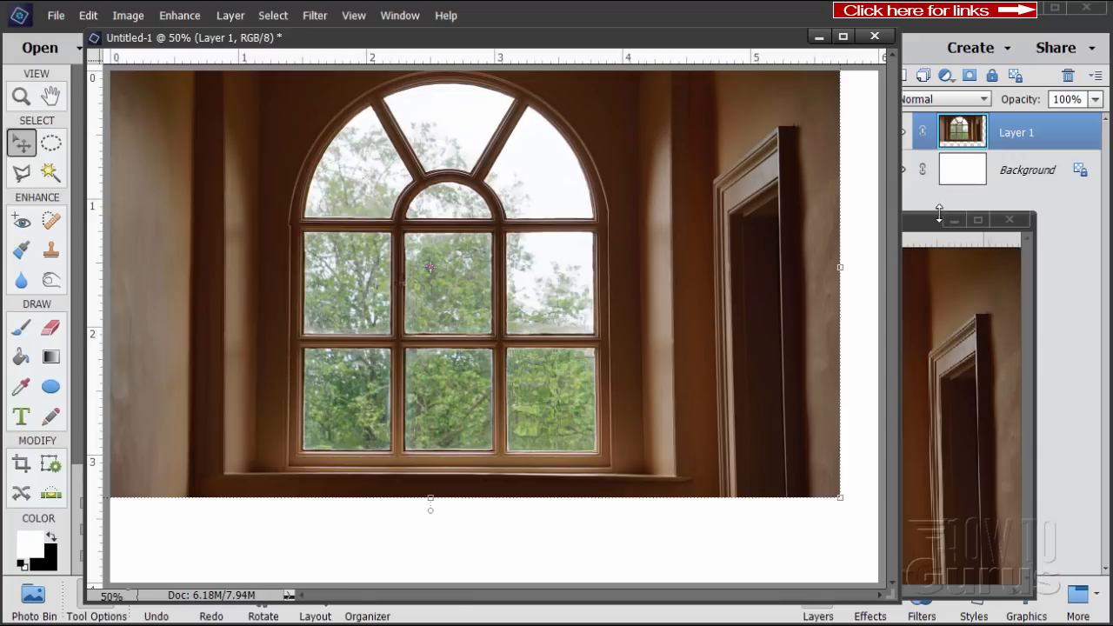
{"action": "left_click", "coordinate": [1016, 220]}
Scale the window photo layer up to about 15.2 × 8.6 in and position it so the lower two rows of panes fill the canvas.
{"action": "left_click_drag", "start_coordinate": [565, 304], "coordinate": [444, 225]}
{"action": "left_click_drag", "start_coordinate": [468, 331], "coordinate": [386, 237]}
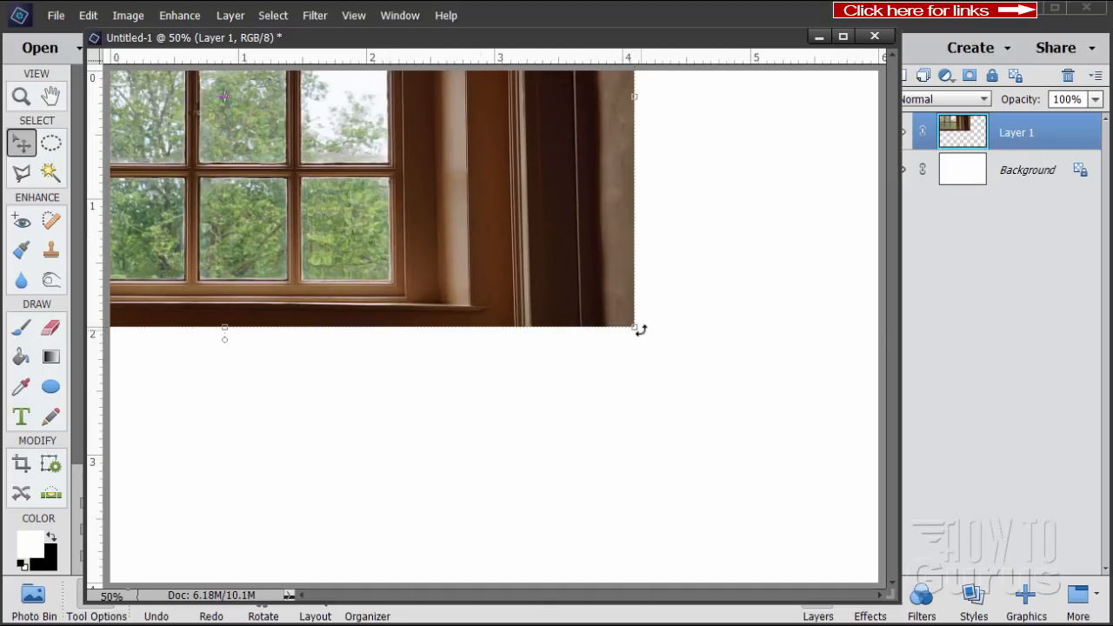
{"action": "left_click_drag", "start_coordinate": [632, 325], "coordinate": [985, 605]}
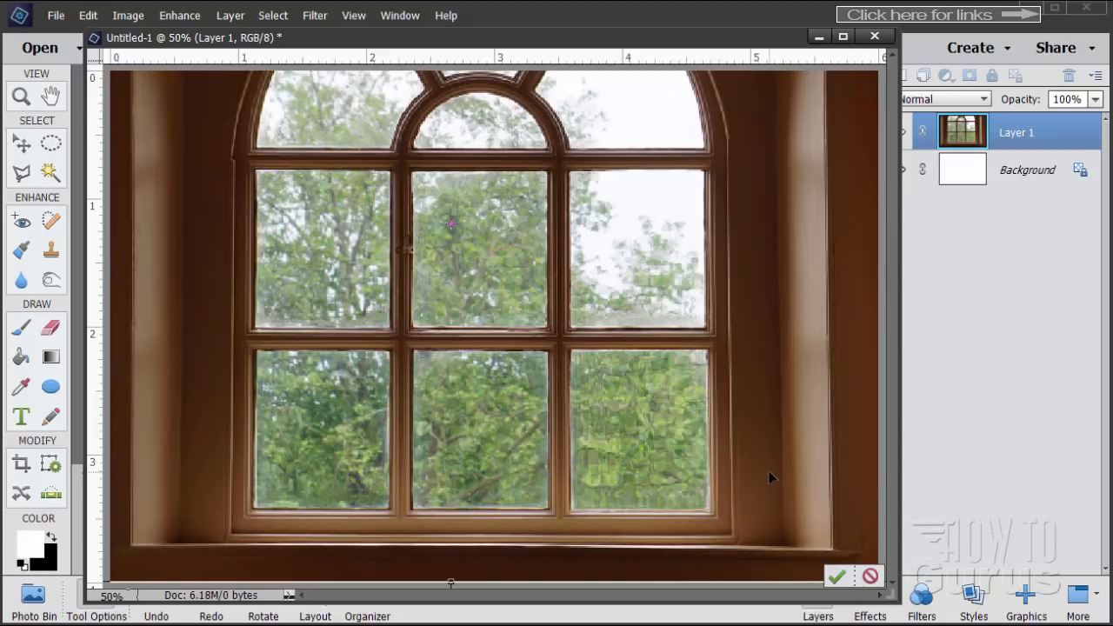
{"action": "left_click_drag", "start_coordinate": [769, 477], "coordinate": [419, 272]}
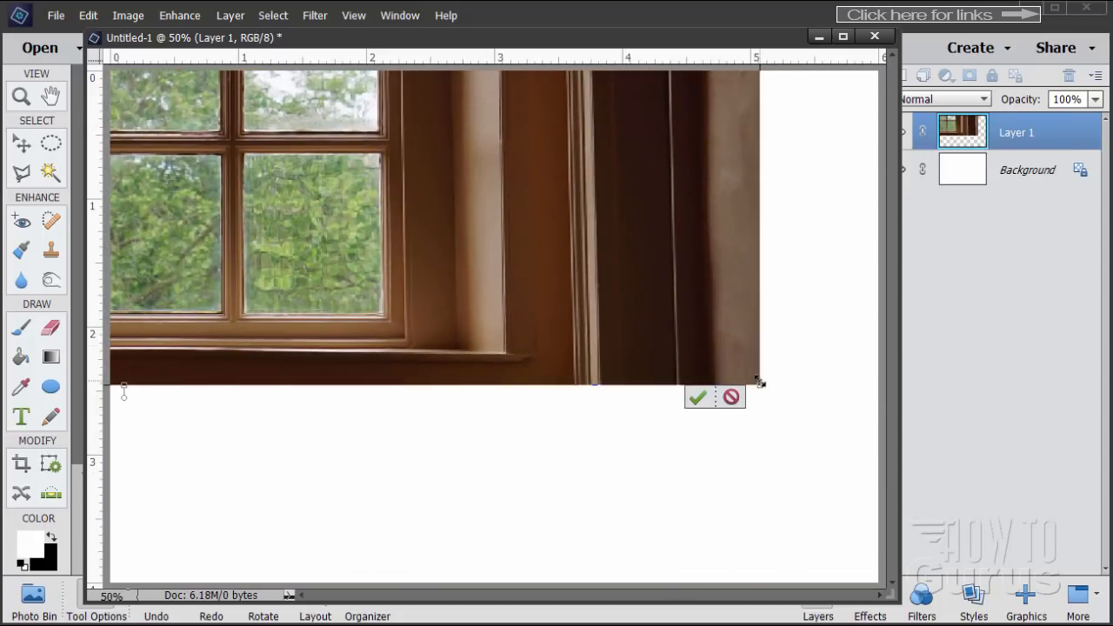
{"action": "left_click_drag", "start_coordinate": [759, 382], "coordinate": [1001, 614]}
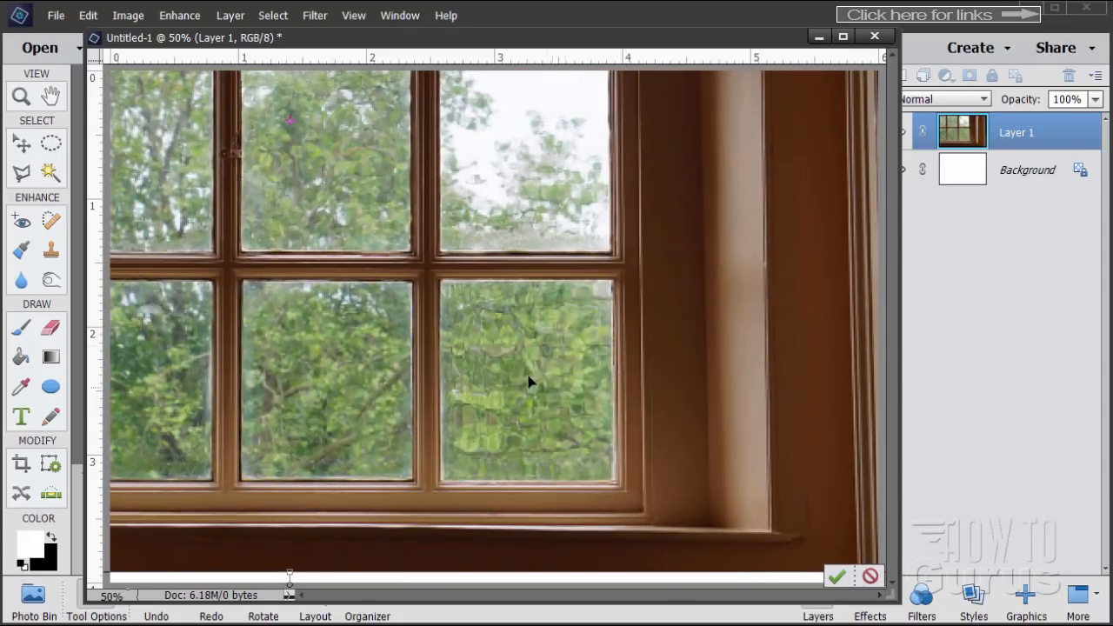
{"action": "left_click_drag", "start_coordinate": [530, 381], "coordinate": [400, 262]}
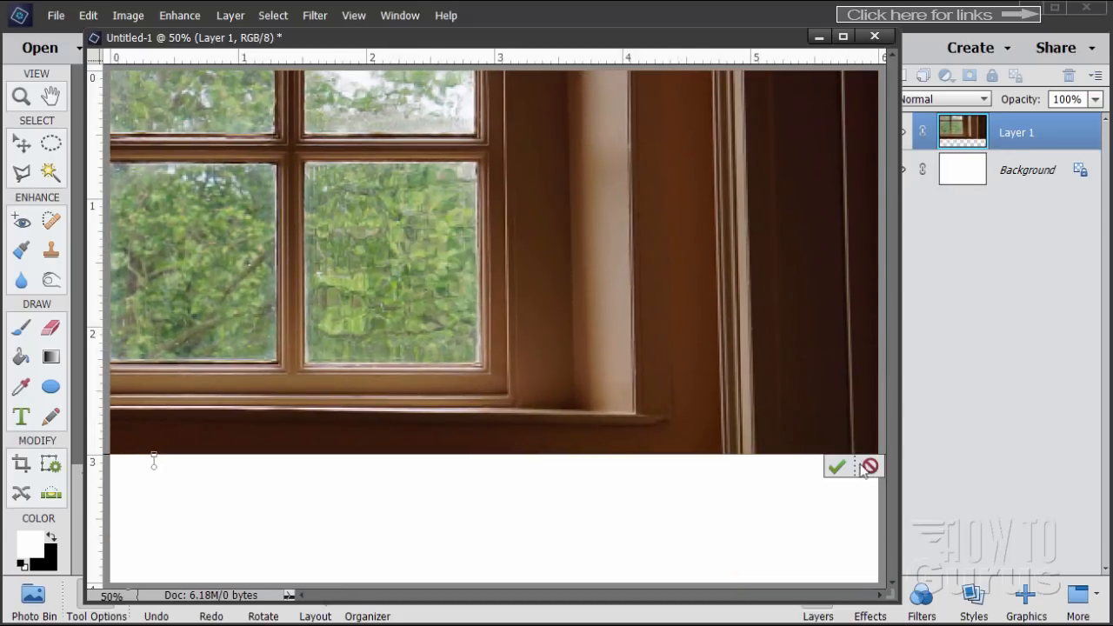
{"action": "left_click_drag", "start_coordinate": [781, 417], "coordinate": [648, 404]}
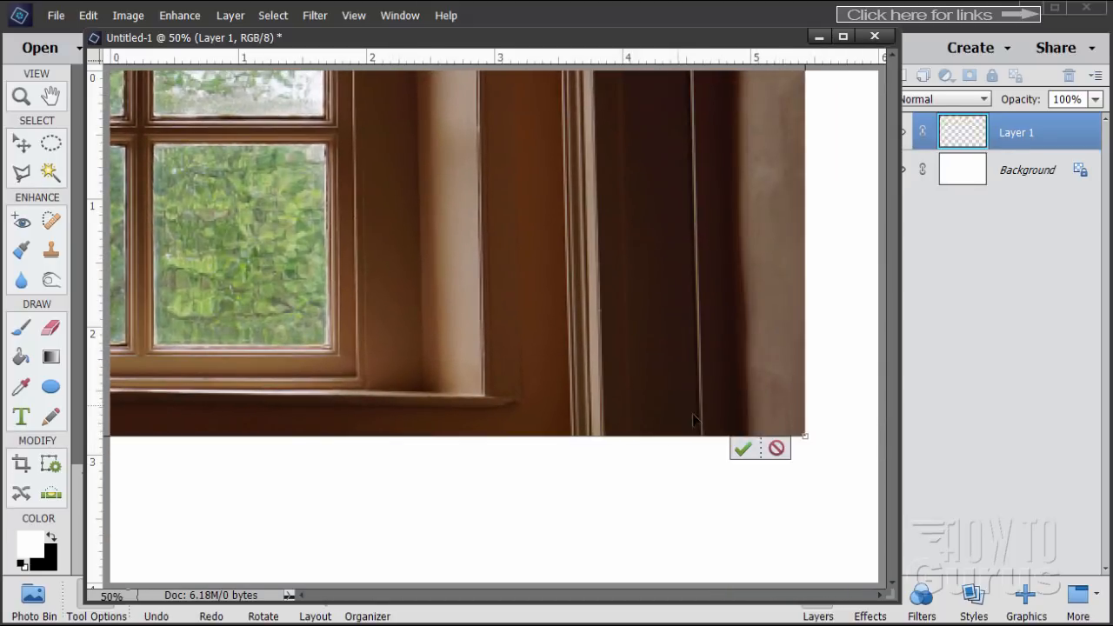
{"action": "left_click_drag", "start_coordinate": [805, 435], "coordinate": [1000, 574]}
{"action": "left_click_drag", "start_coordinate": [508, 412], "coordinate": [183, 275]}
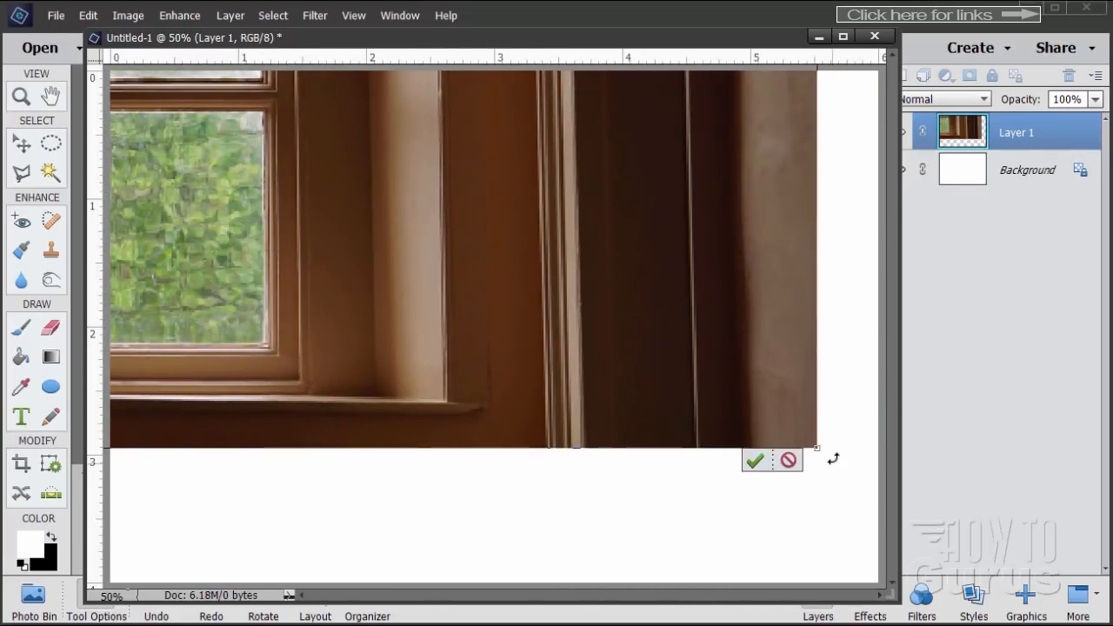
{"action": "left_click_drag", "start_coordinate": [816, 445], "coordinate": [914, 505]}
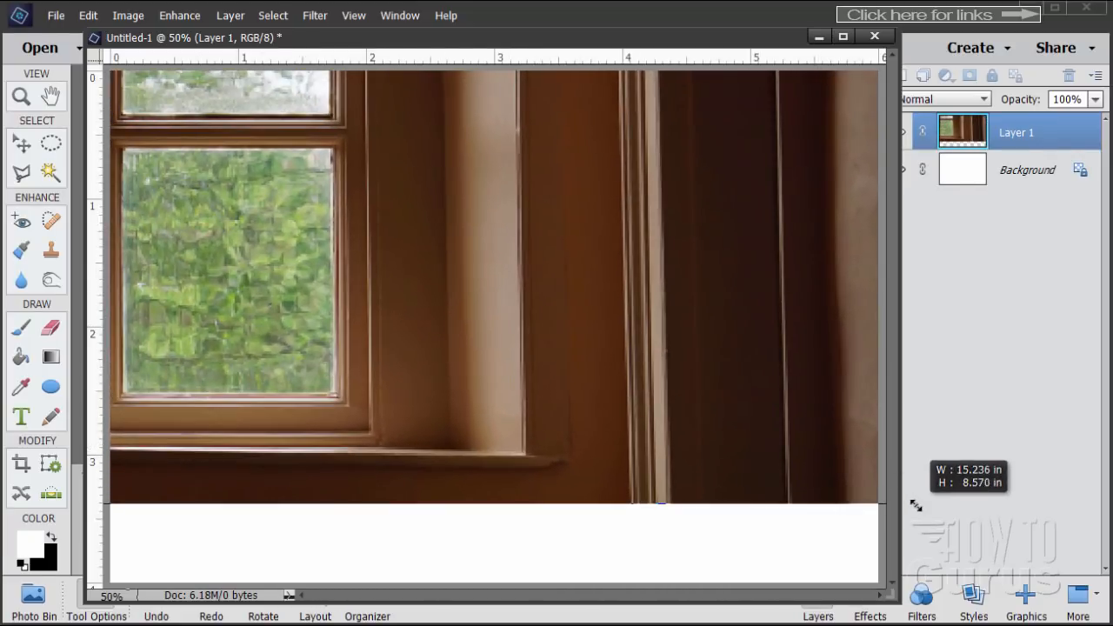
{"action": "left_click_drag", "start_coordinate": [286, 323], "coordinate": [661, 389]}
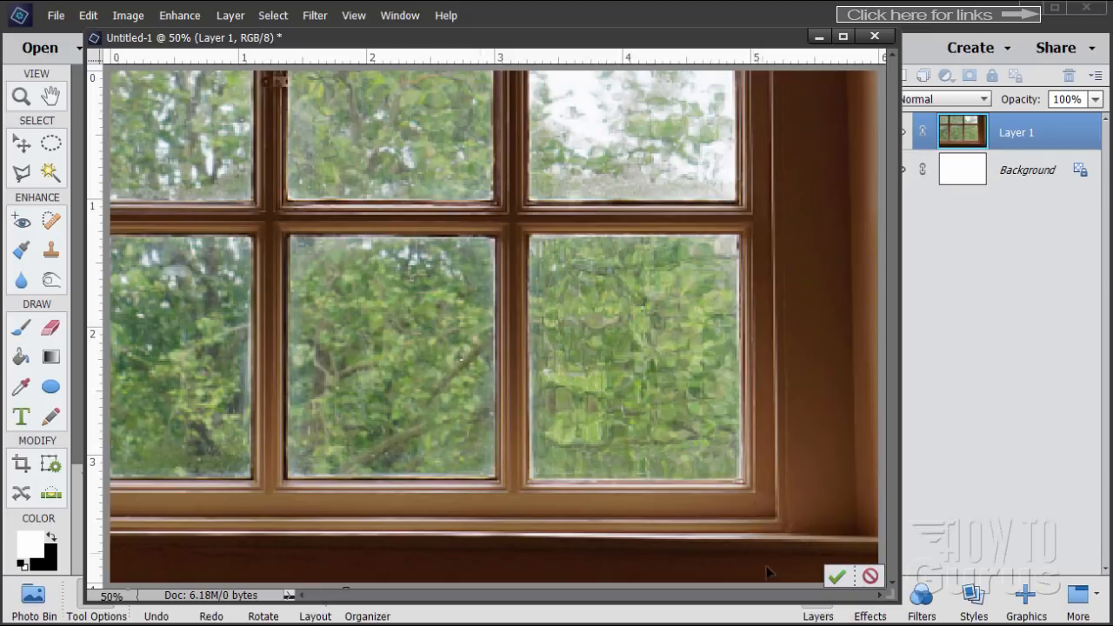
{"action": "left_click", "coordinate": [834, 576]}
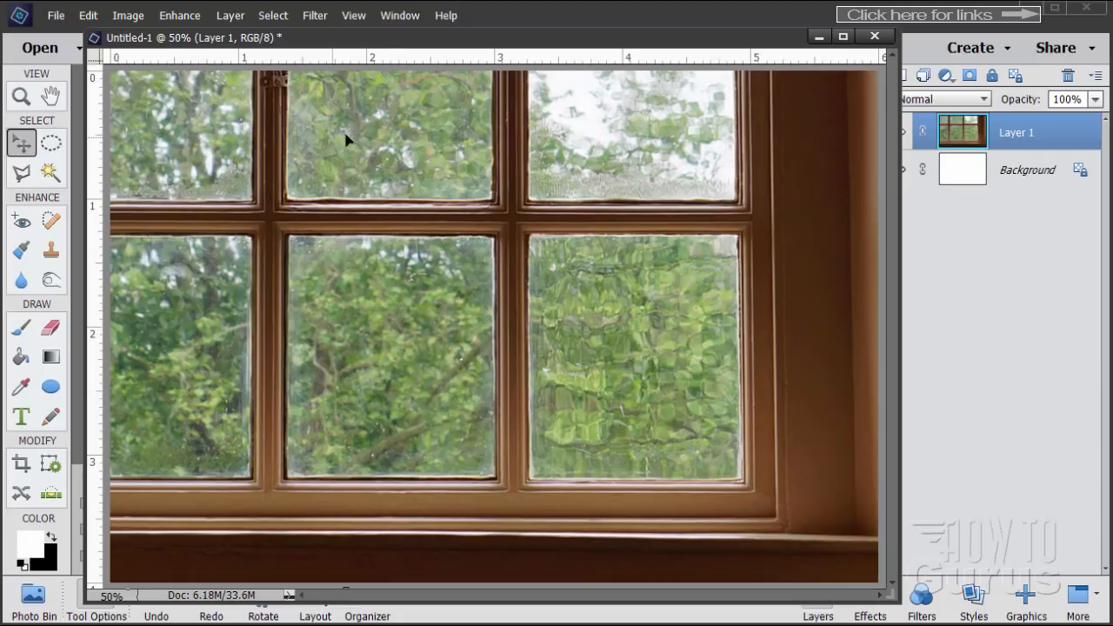
Outline the glass of the upper-left pane with the Polygonal Lasso in New selection mode.
{"action": "left_click", "coordinate": [21, 173]}
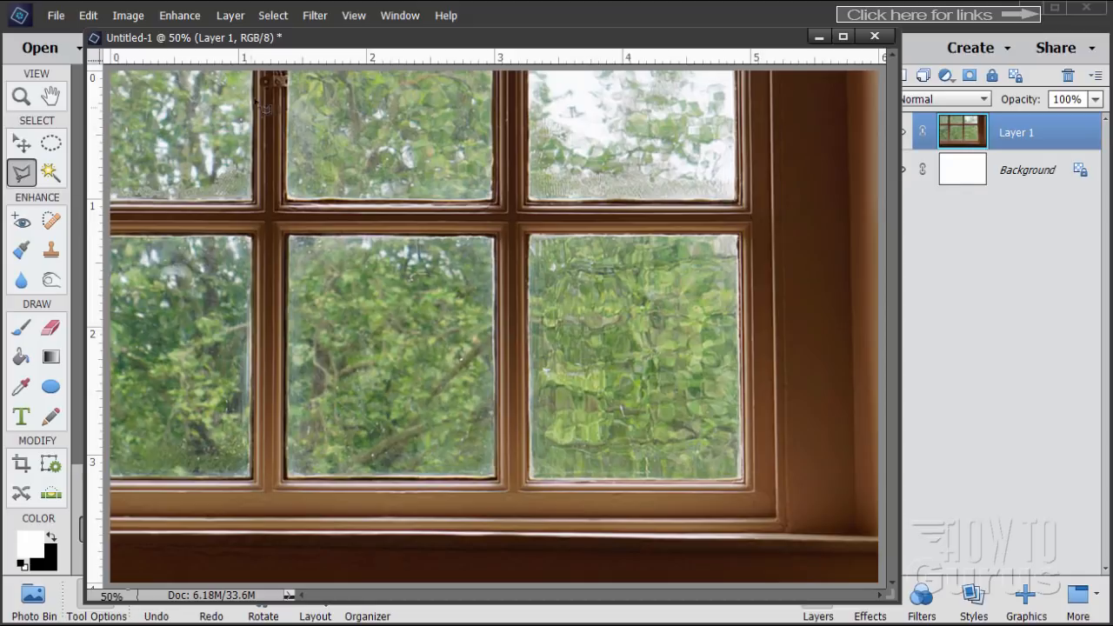
{"action": "left_click_drag", "start_coordinate": [296, 49], "coordinate": [509, 51]}
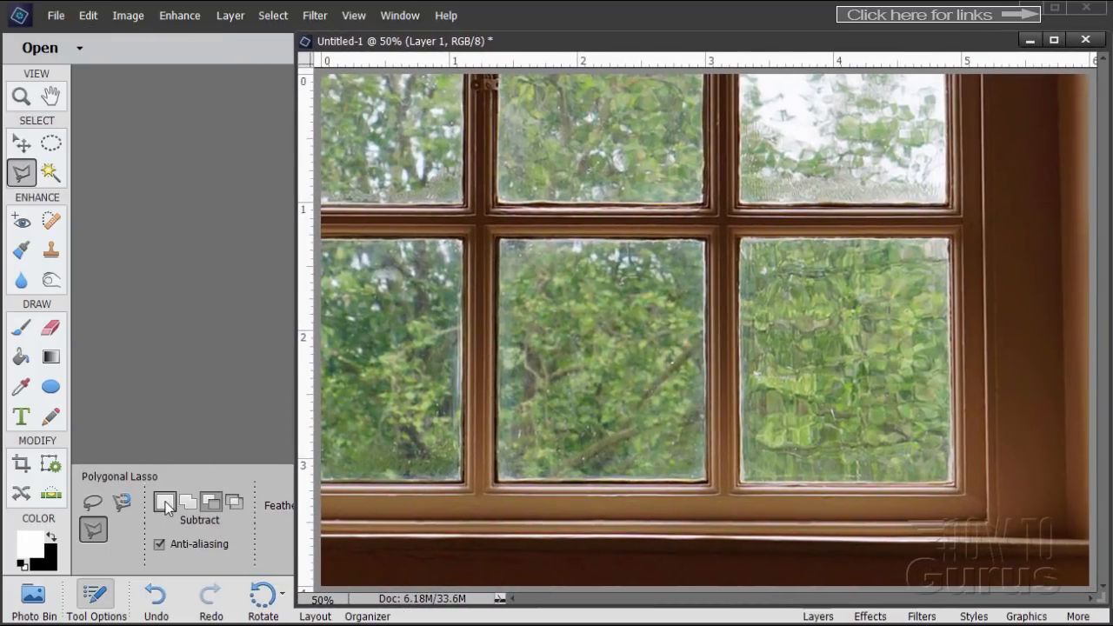
{"action": "left_click", "coordinate": [167, 502]}
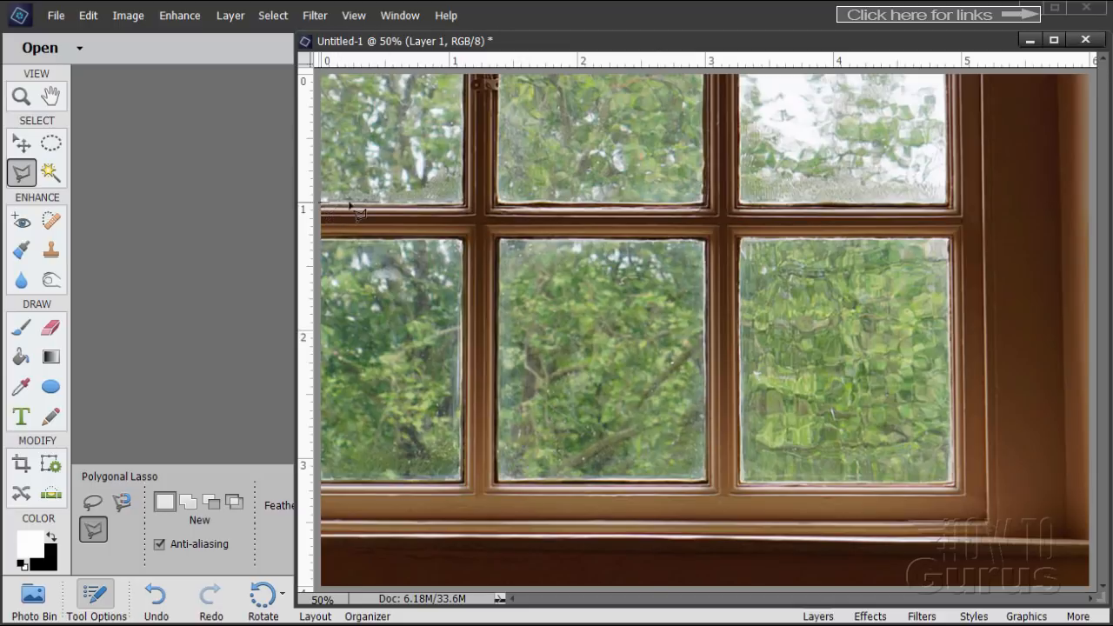
{"action": "left_click", "coordinate": [322, 203]}
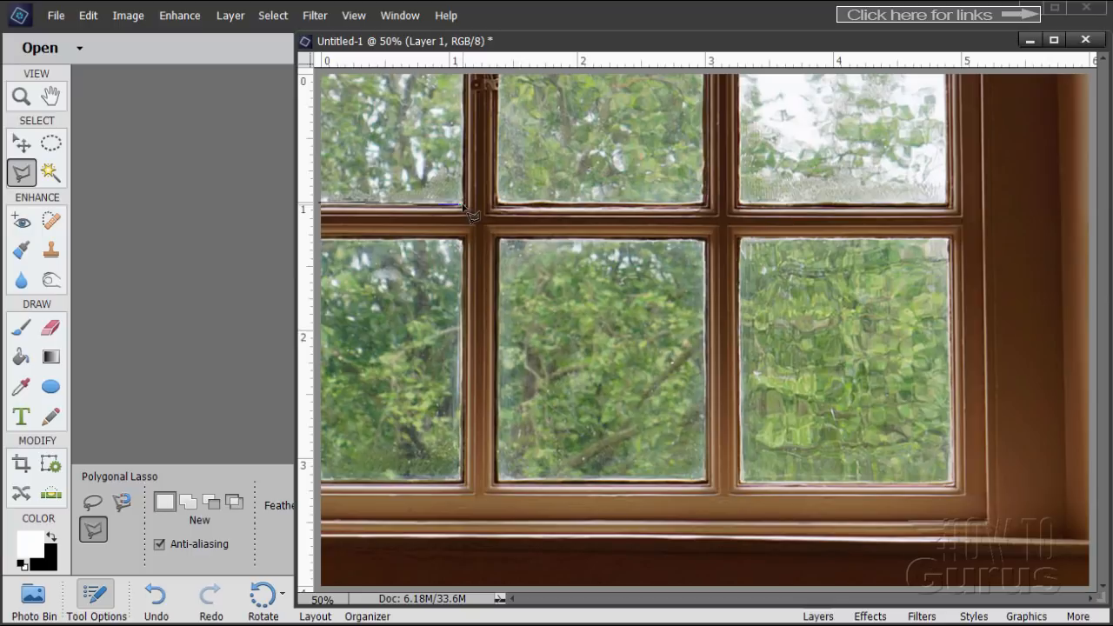
{"action": "left_click", "coordinate": [463, 205]}
{"action": "left_click", "coordinate": [465, 75]}
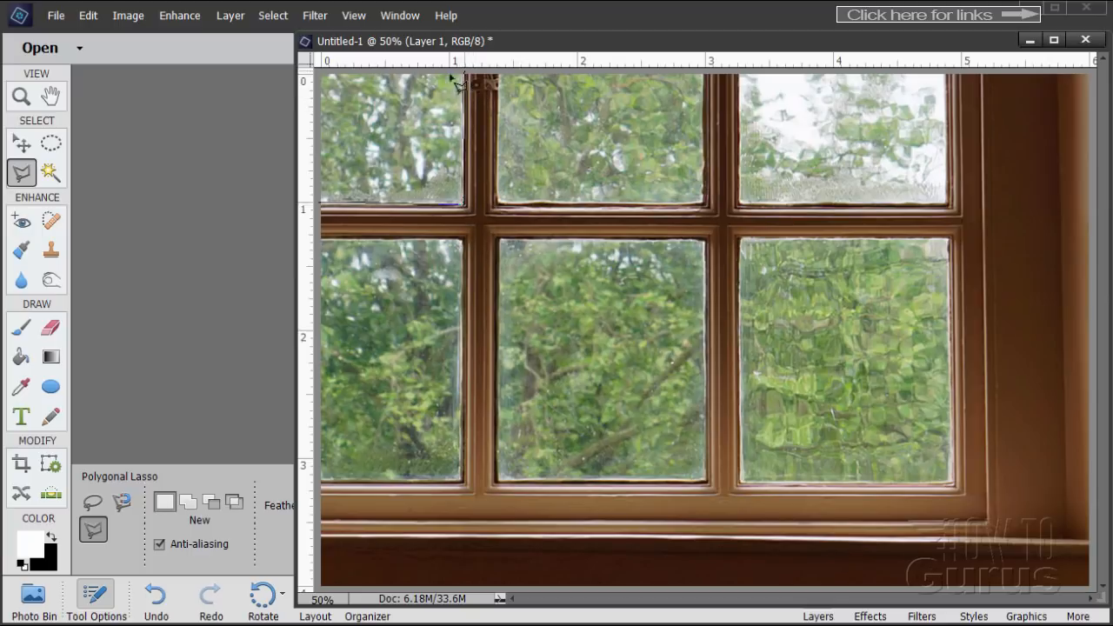
{"action": "left_click", "coordinate": [323, 75]}
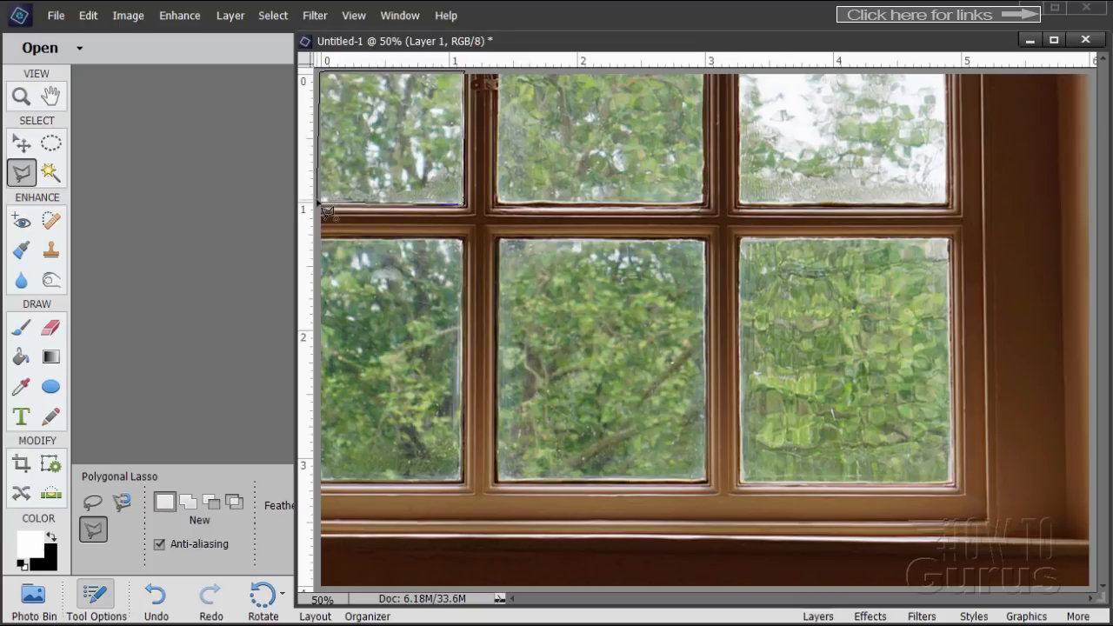
{"action": "left_click", "coordinate": [328, 213]}
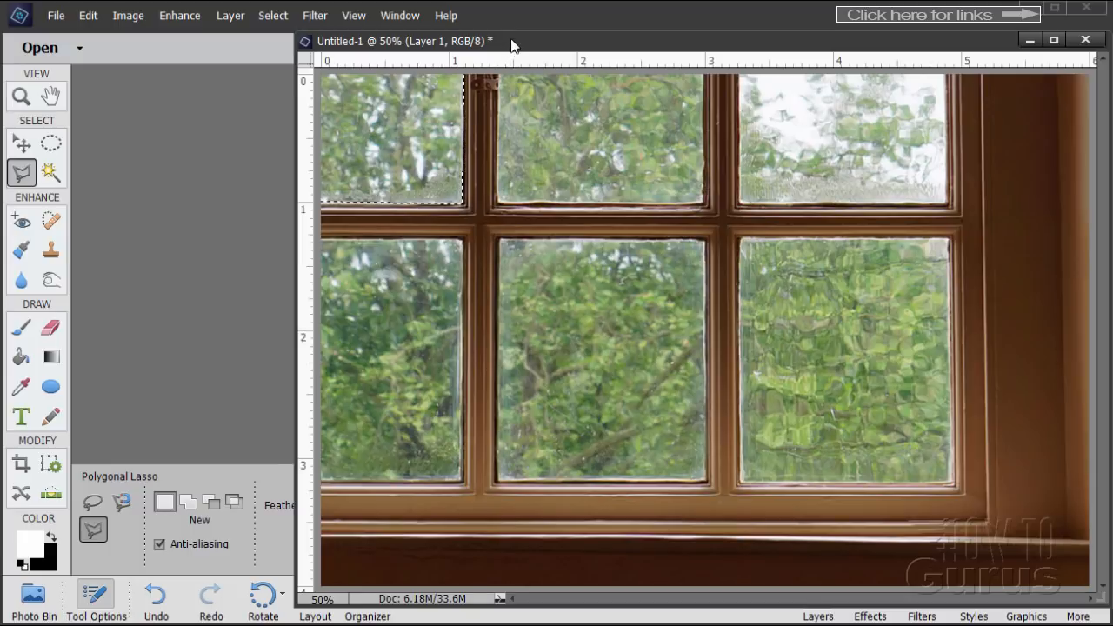
Enlarge the floating document window to show space around the canvas, and shrink it back to the canvas size.
{"action": "left_click_drag", "start_coordinate": [514, 40], "coordinate": [278, 27]}
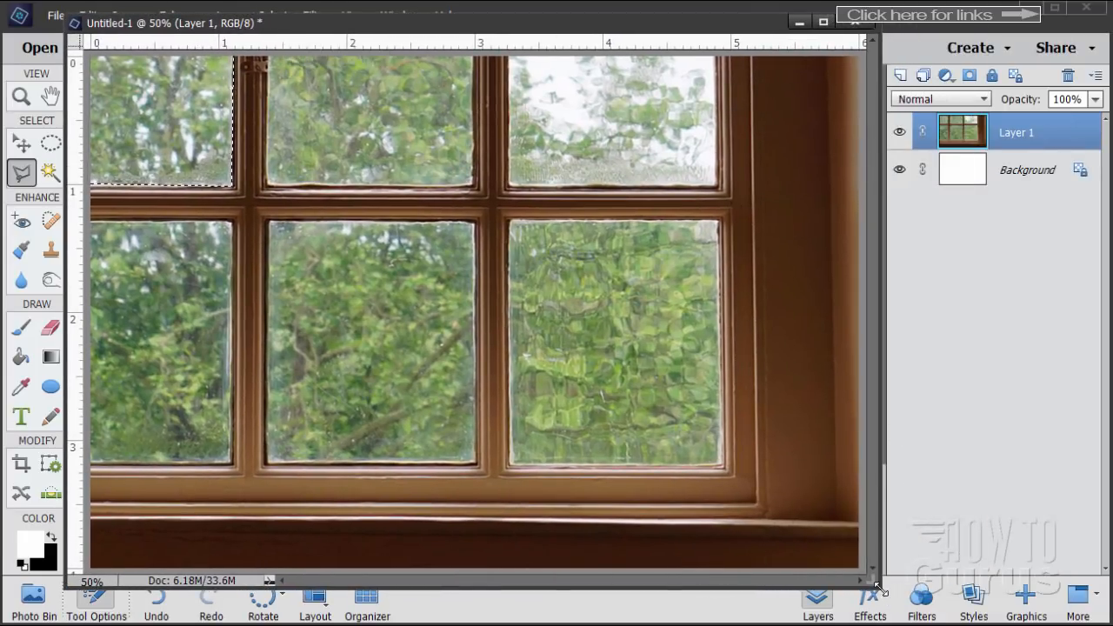
{"action": "left_click_drag", "start_coordinate": [885, 592], "coordinate": [966, 619]}
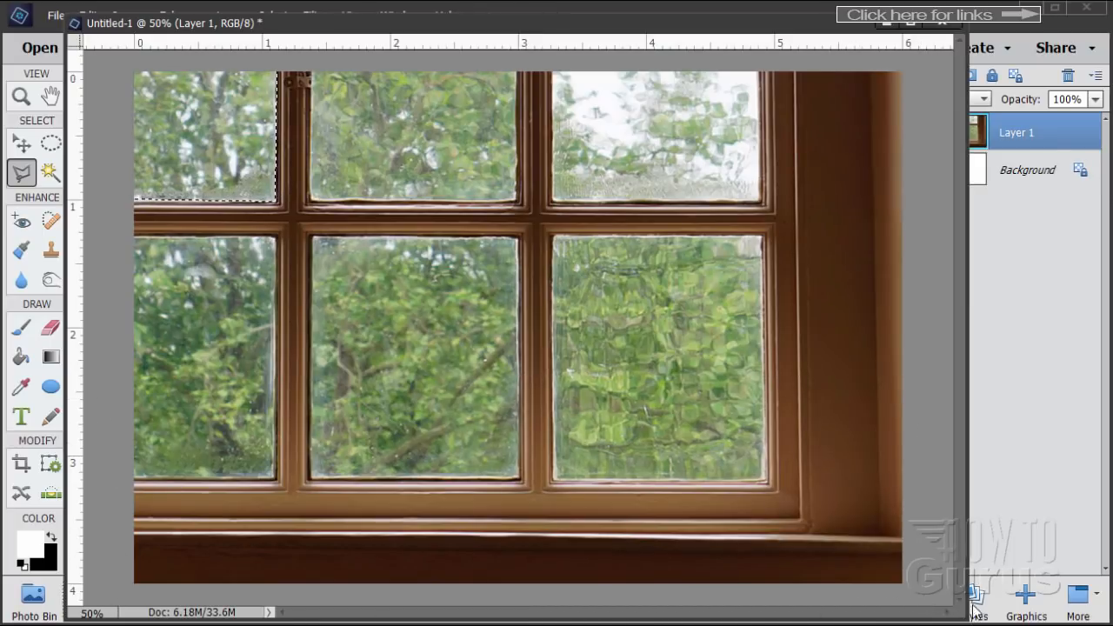
{"action": "left_click_drag", "start_coordinate": [964, 614], "coordinate": [880, 586]}
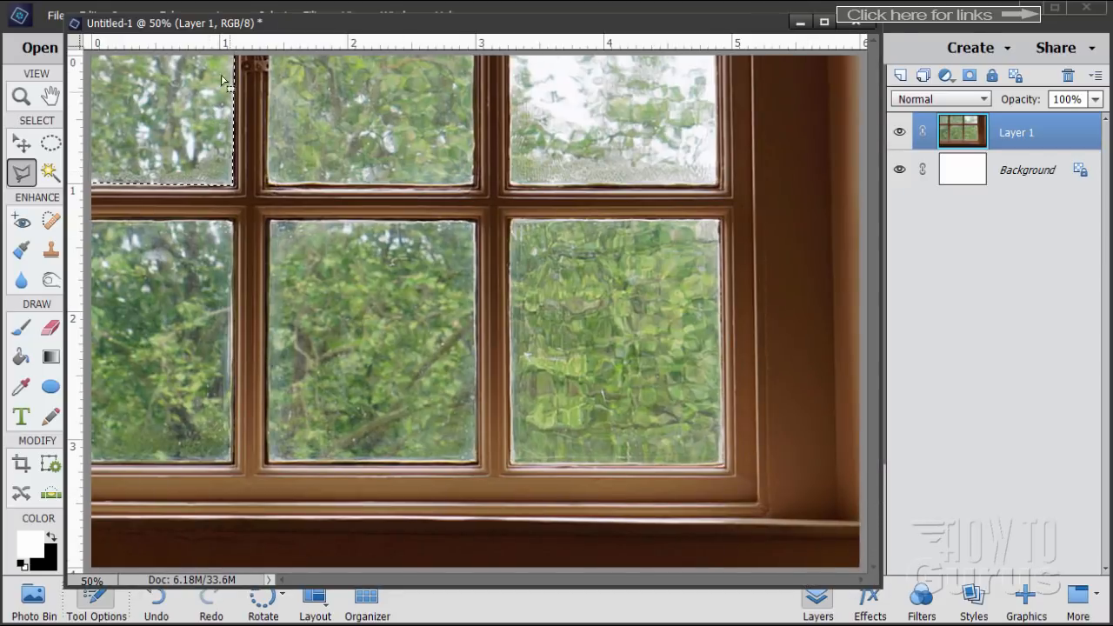
Set the Polygonal Lasso to Add mode and add the upper-middle pane's glass to the selection.
{"action": "left_click_drag", "start_coordinate": [290, 35], "coordinate": [496, 30]}
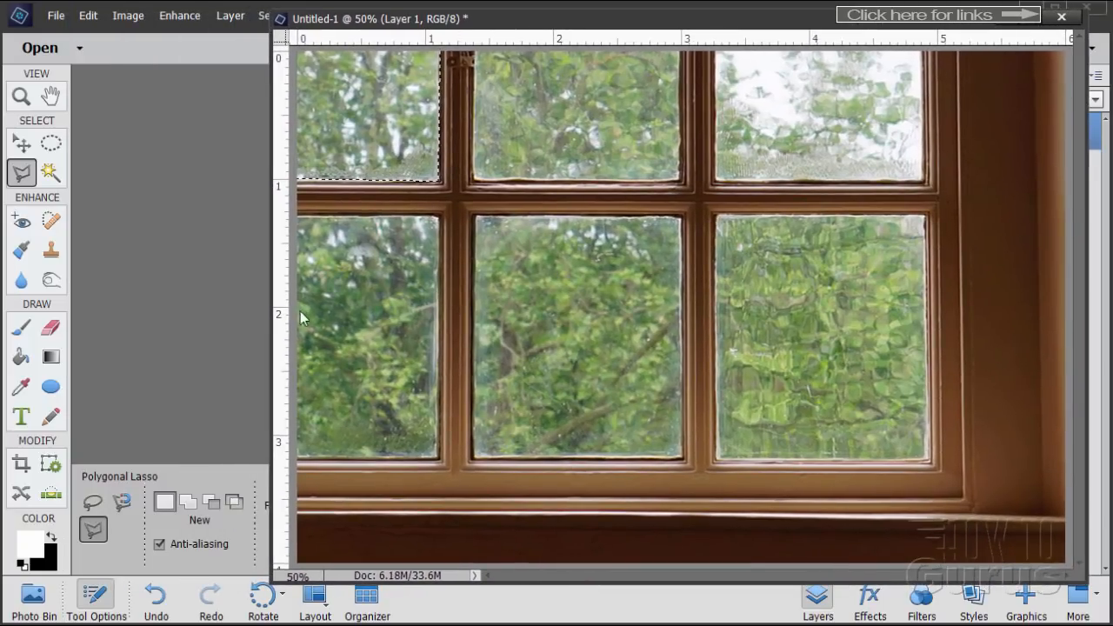
{"action": "left_click", "coordinate": [190, 504]}
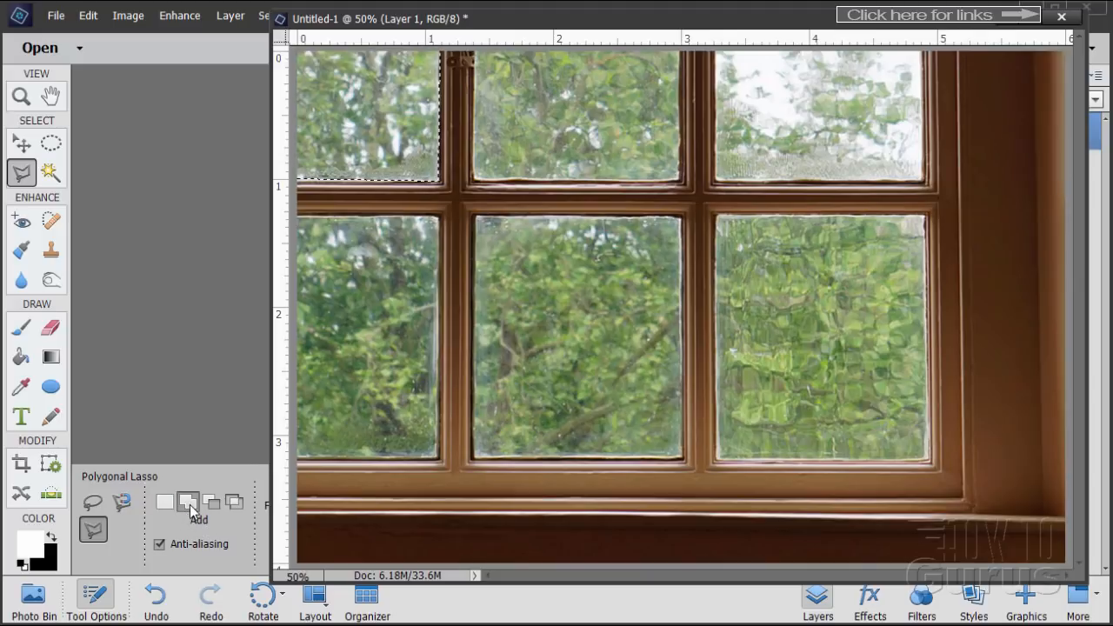
{"action": "left_click_drag", "start_coordinate": [606, 21], "coordinate": [405, 42]}
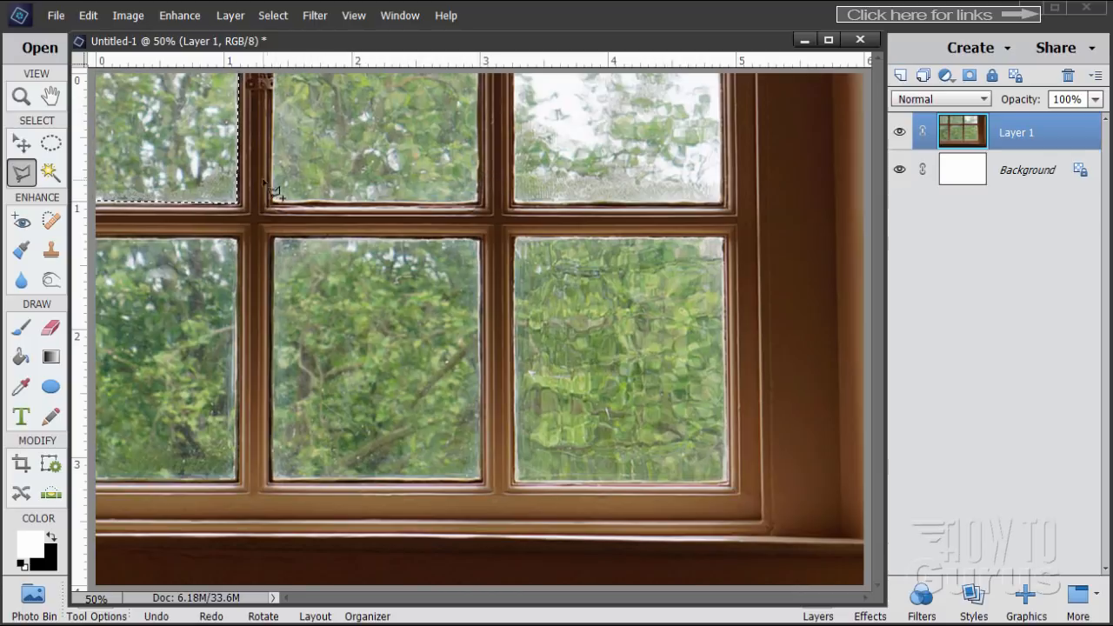
{"action": "left_click", "coordinate": [275, 75]}
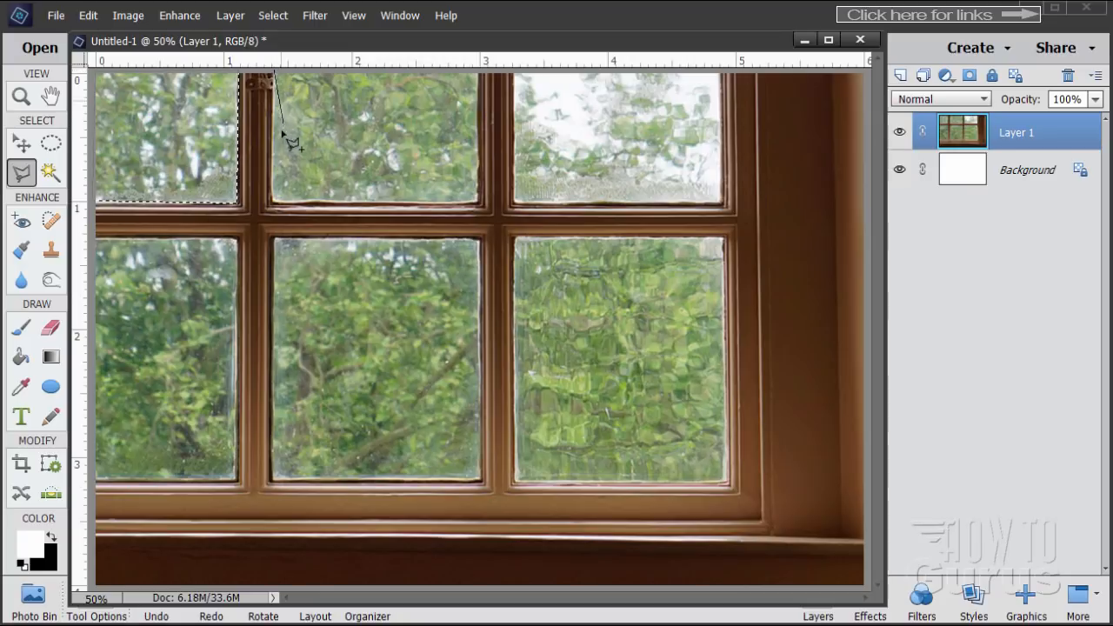
{"action": "left_click", "coordinate": [276, 207]}
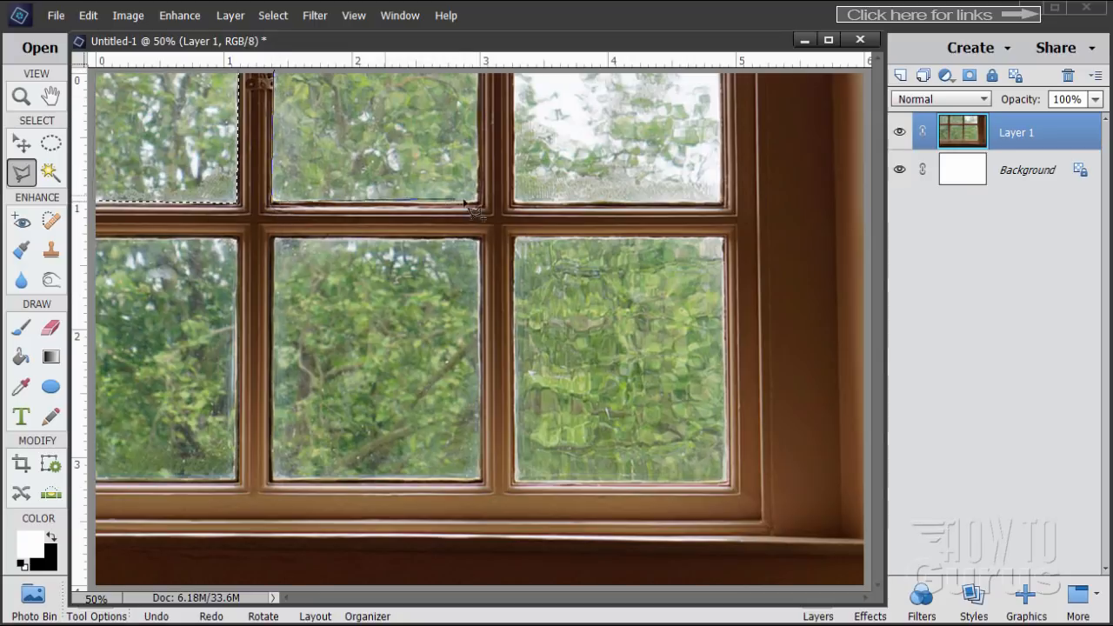
{"action": "left_click", "coordinate": [480, 206]}
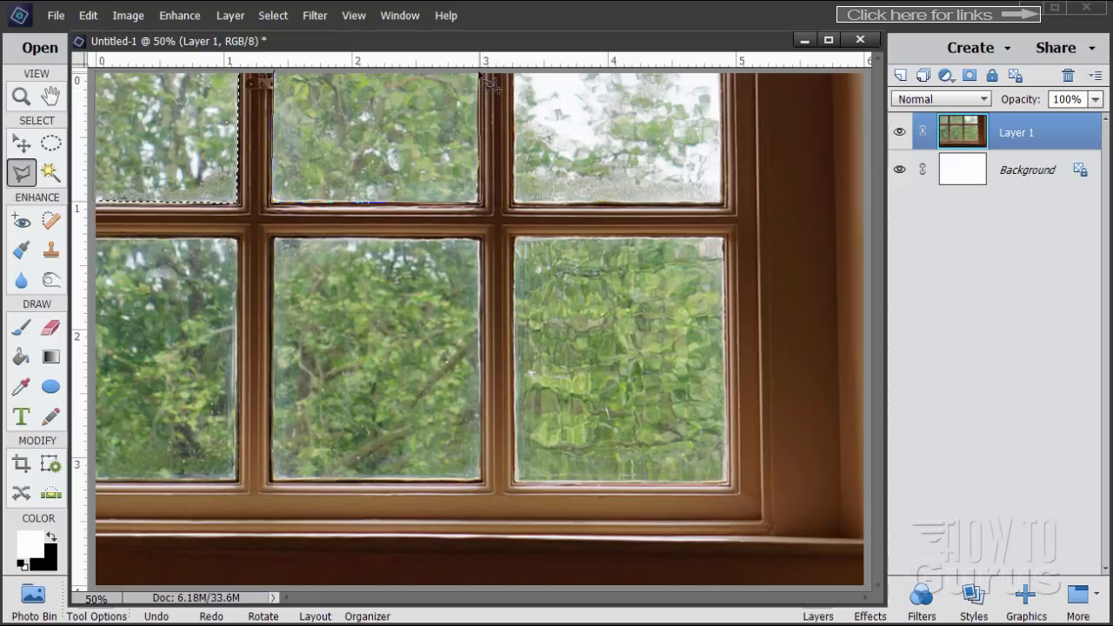
{"action": "left_click", "coordinate": [275, 74]}
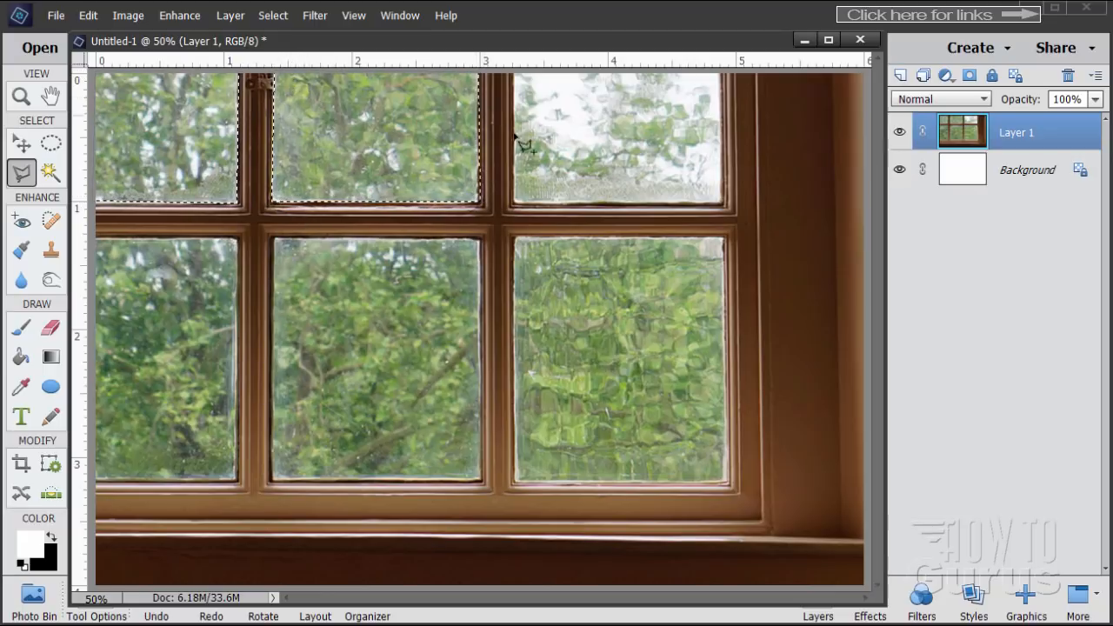
Add the glass of the upper-right pane to the selection with the Polygonal Lasso.
{"action": "left_click", "coordinate": [514, 74]}
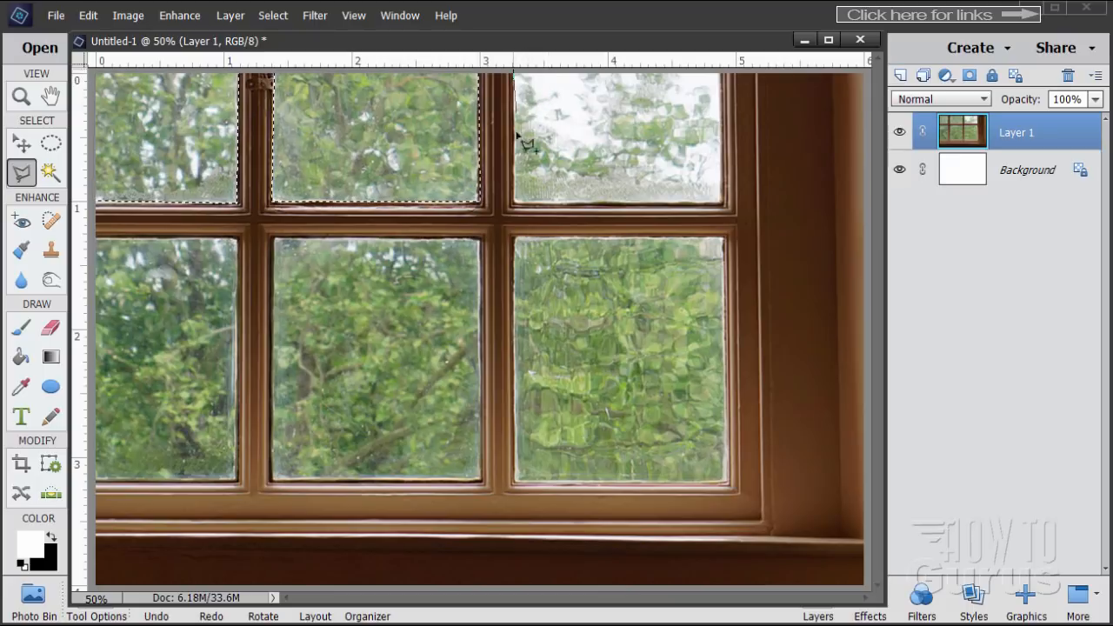
{"action": "left_click", "coordinate": [515, 203]}
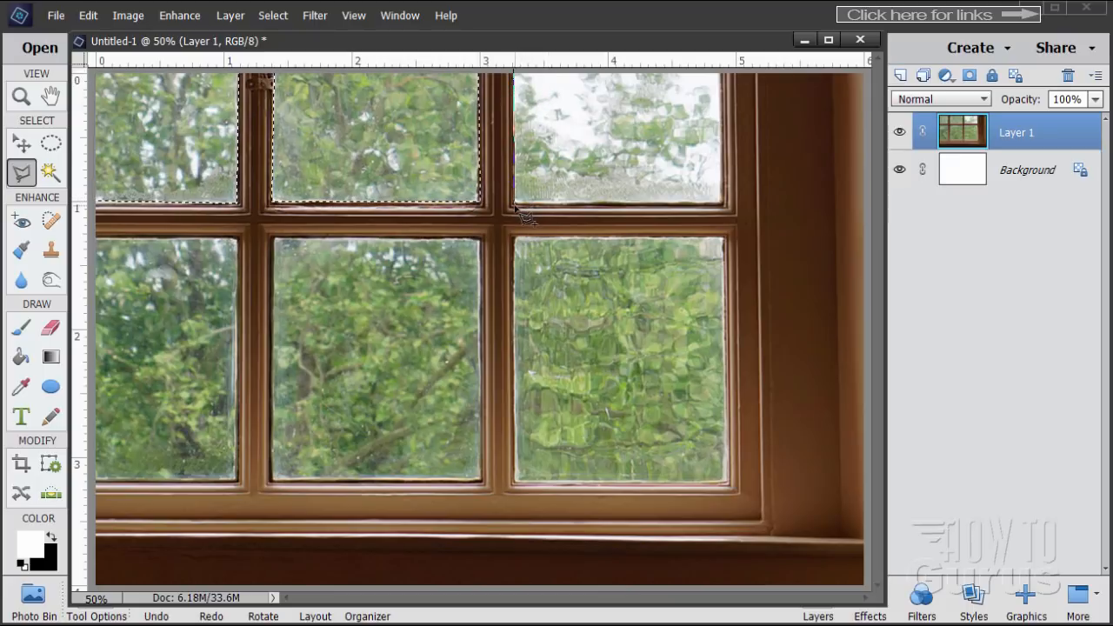
{"action": "left_click", "coordinate": [727, 207]}
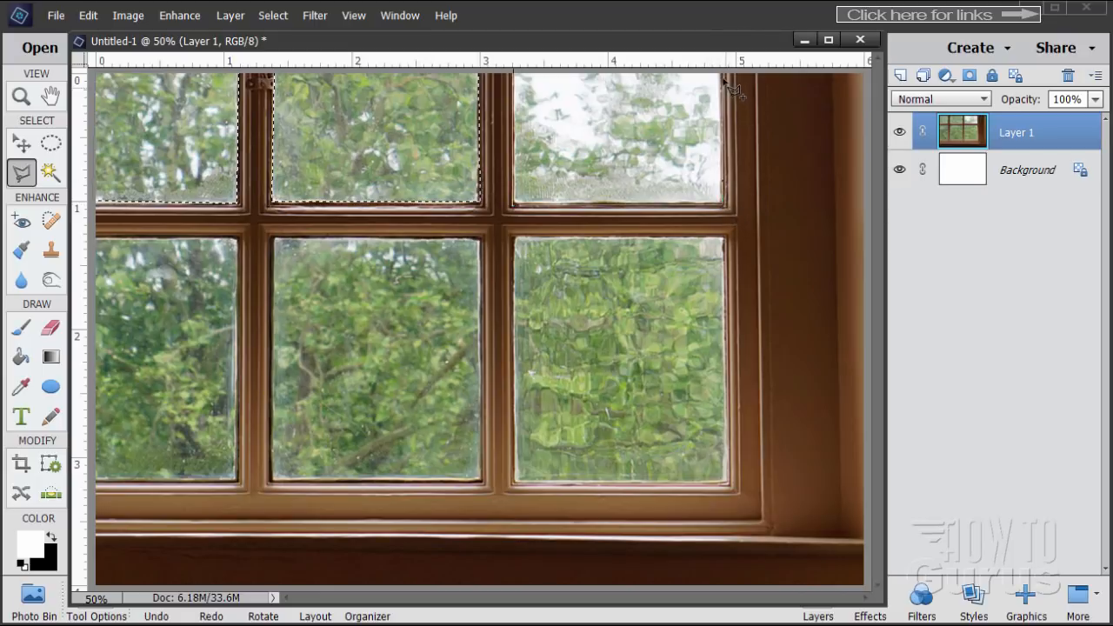
{"action": "left_click", "coordinate": [703, 75]}
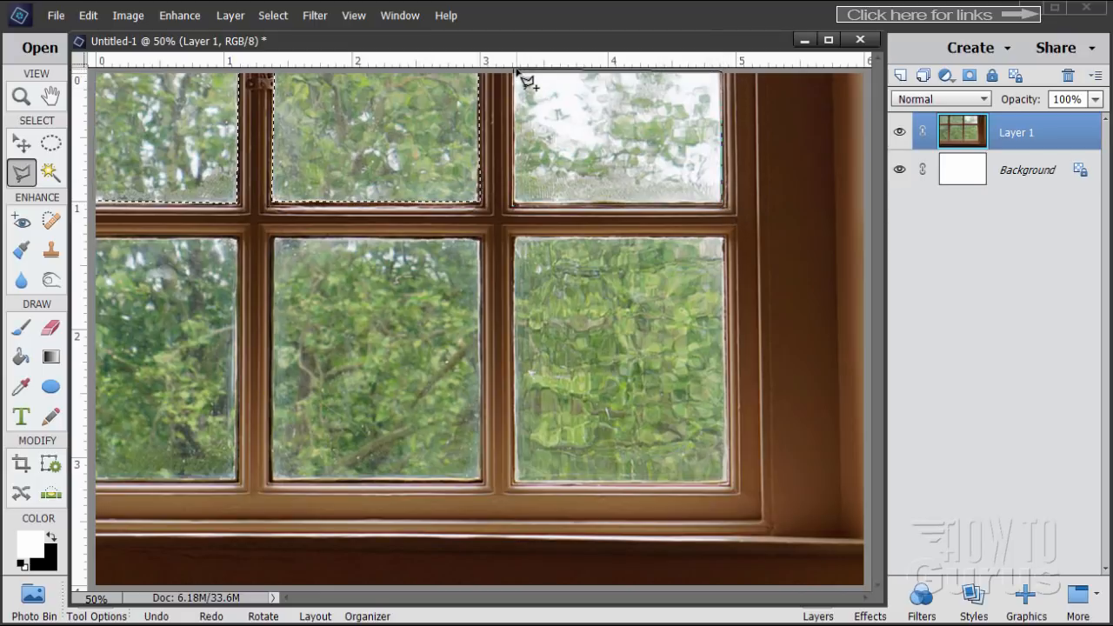
{"action": "left_click", "coordinate": [514, 73]}
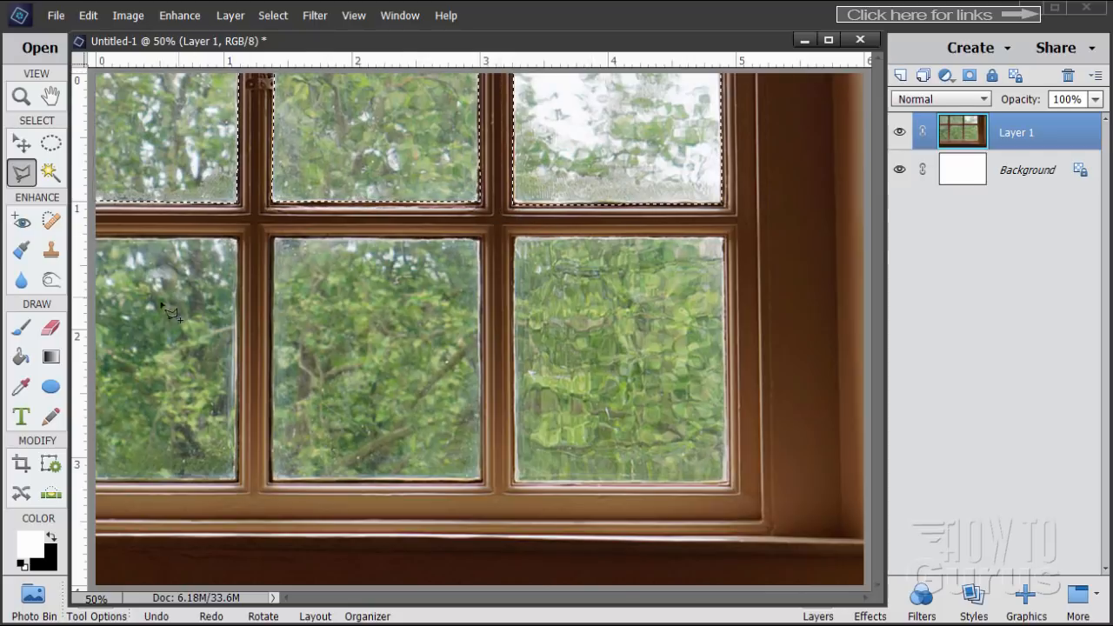
Add the glass of the lower-left pane to the selection with the Polygonal Lasso.
{"action": "left_click", "coordinate": [96, 240]}
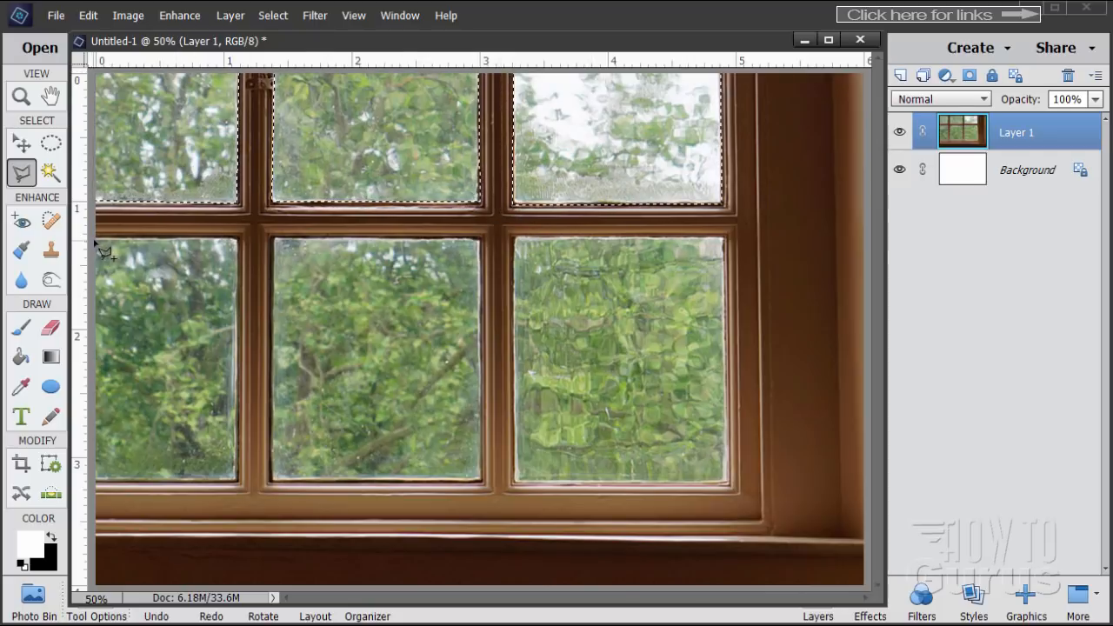
{"action": "left_click", "coordinate": [237, 240]}
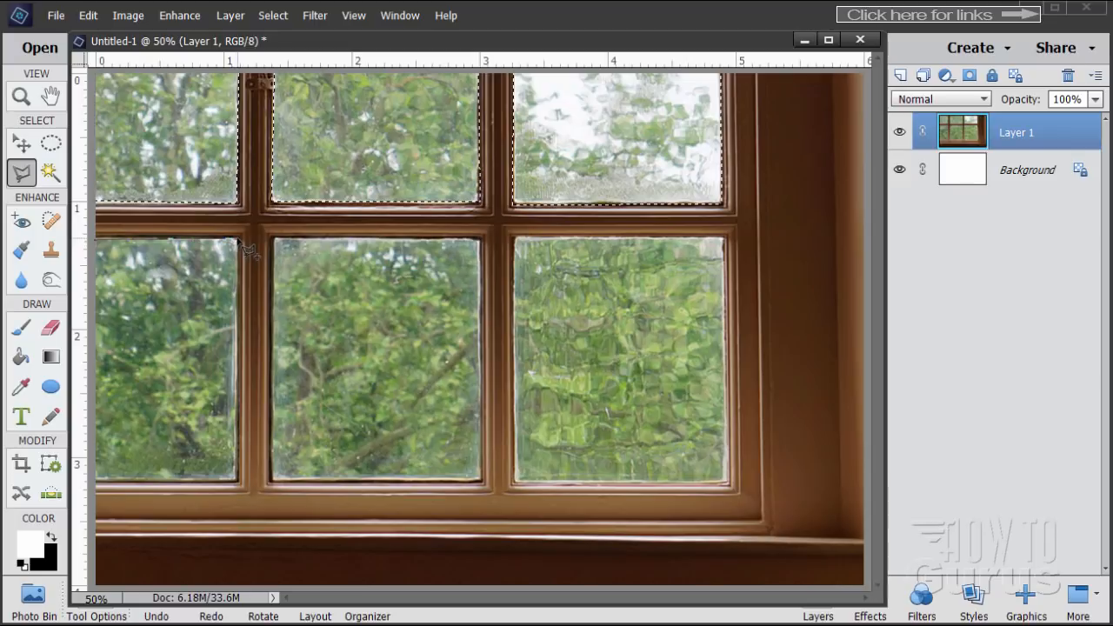
{"action": "left_click", "coordinate": [237, 482]}
{"action": "left_click", "coordinate": [94, 483]}
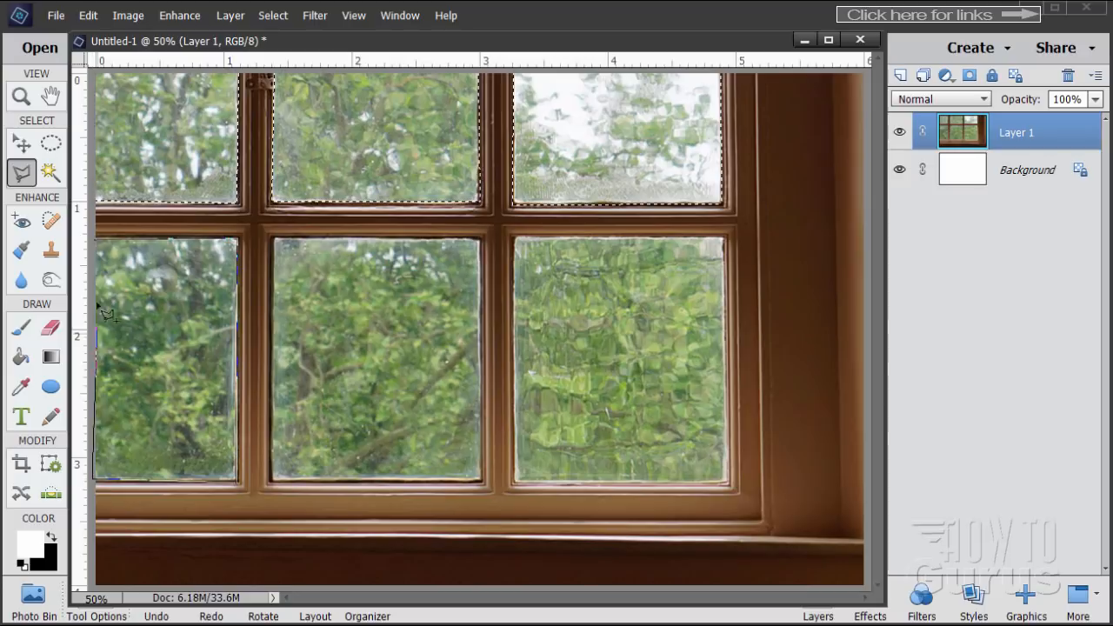
{"action": "left_click", "coordinate": [94, 243]}
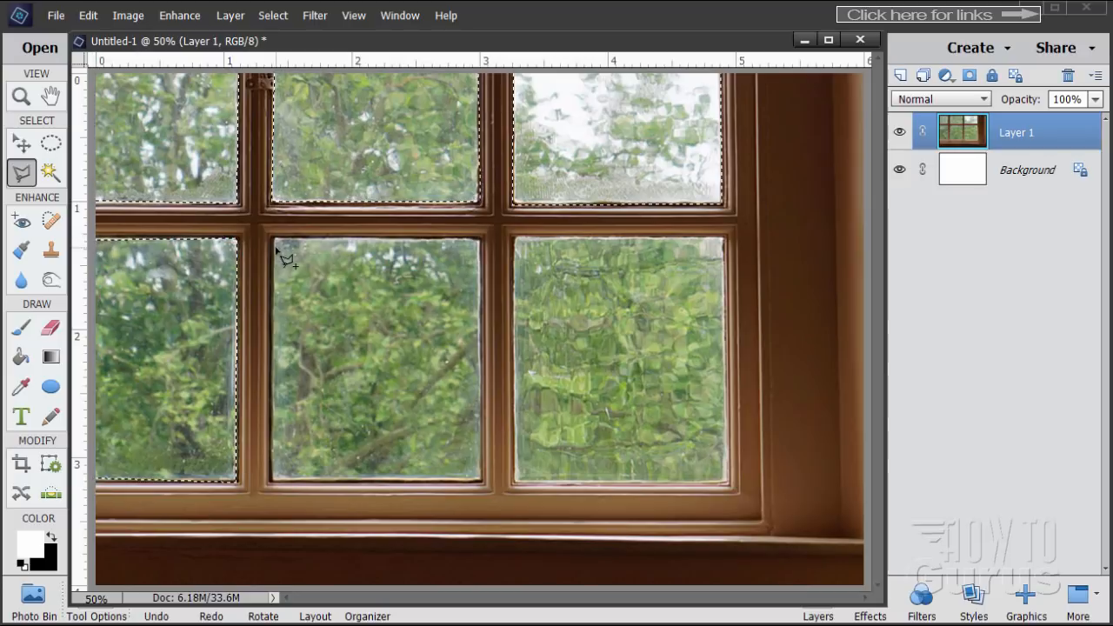
Add the lower-middle pane's glass to the selection with the Polygonal Lasso.
{"action": "left_click", "coordinate": [305, 238]}
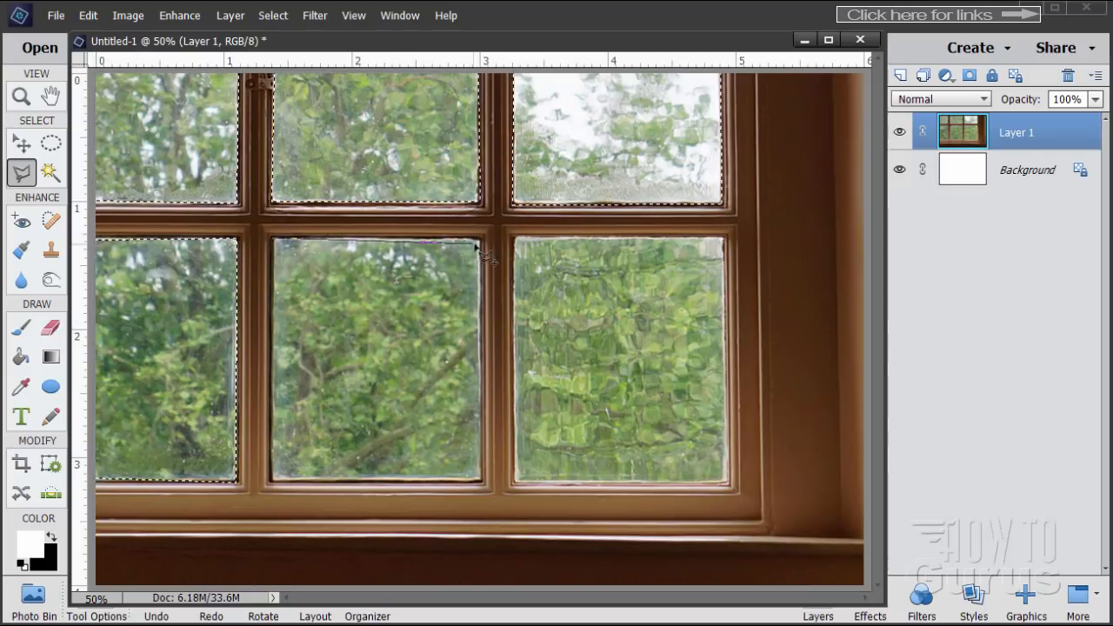
{"action": "left_click", "coordinate": [477, 238]}
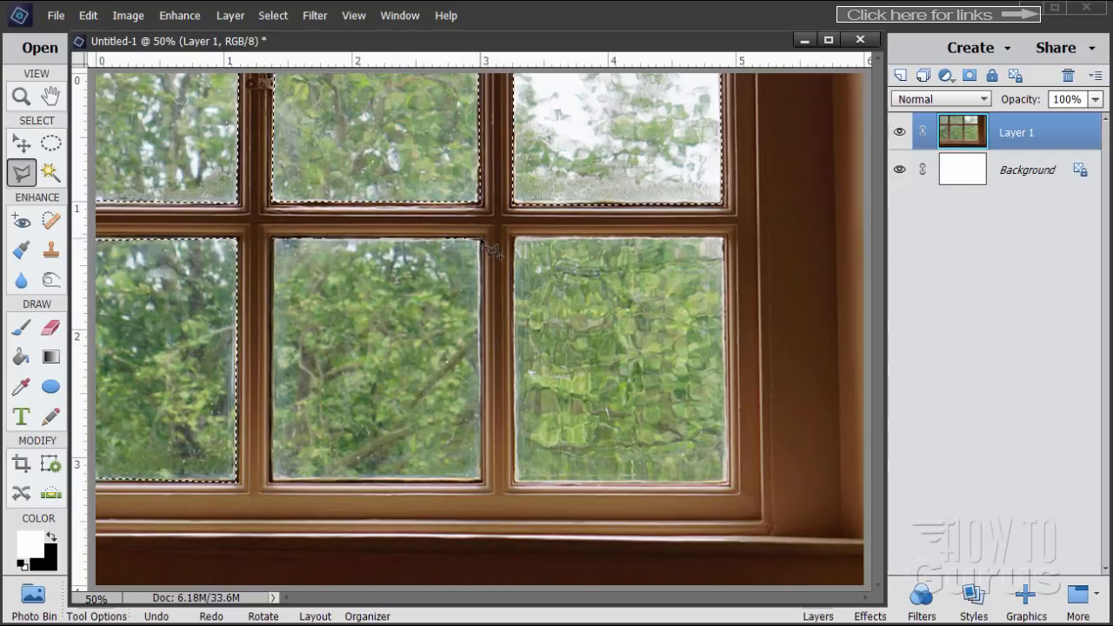
{"action": "left_click", "coordinate": [481, 480]}
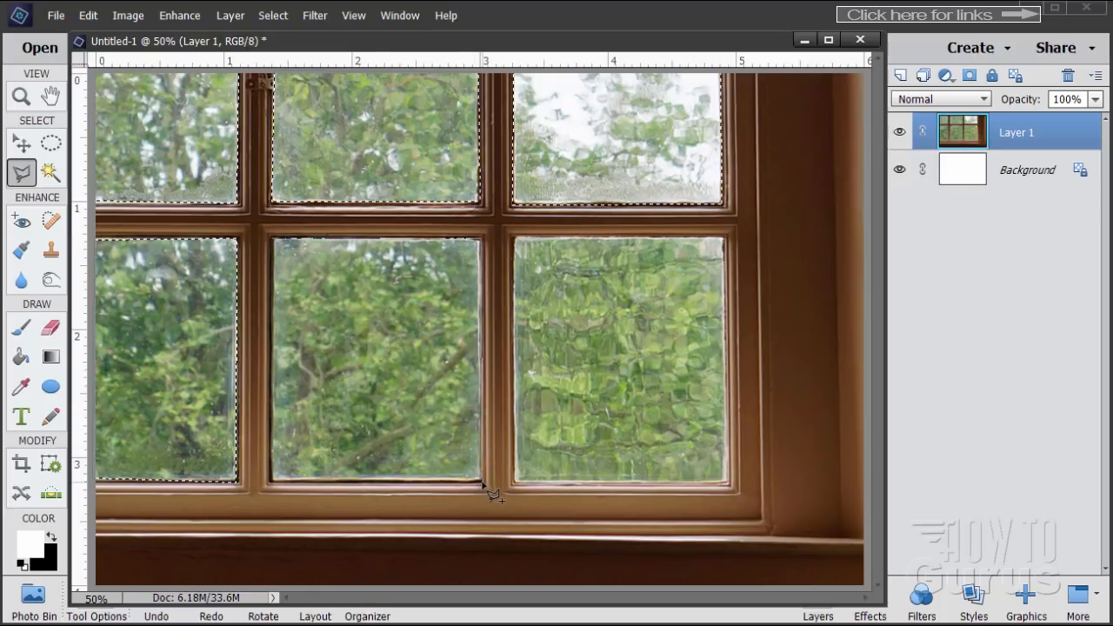
{"action": "left_click", "coordinate": [272, 481]}
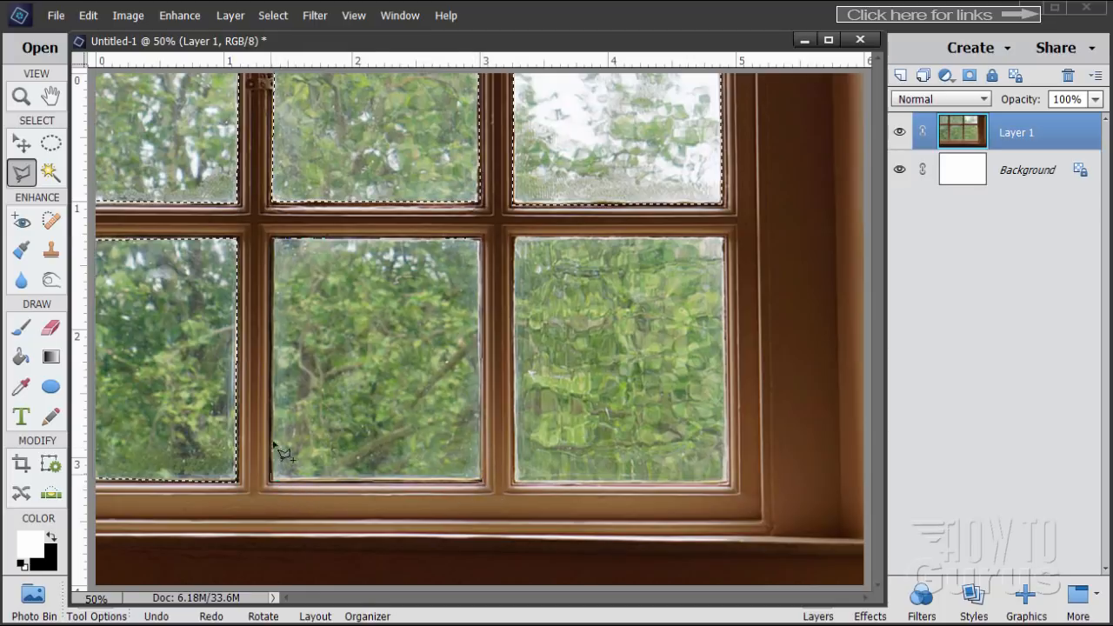
{"action": "left_click", "coordinate": [277, 248]}
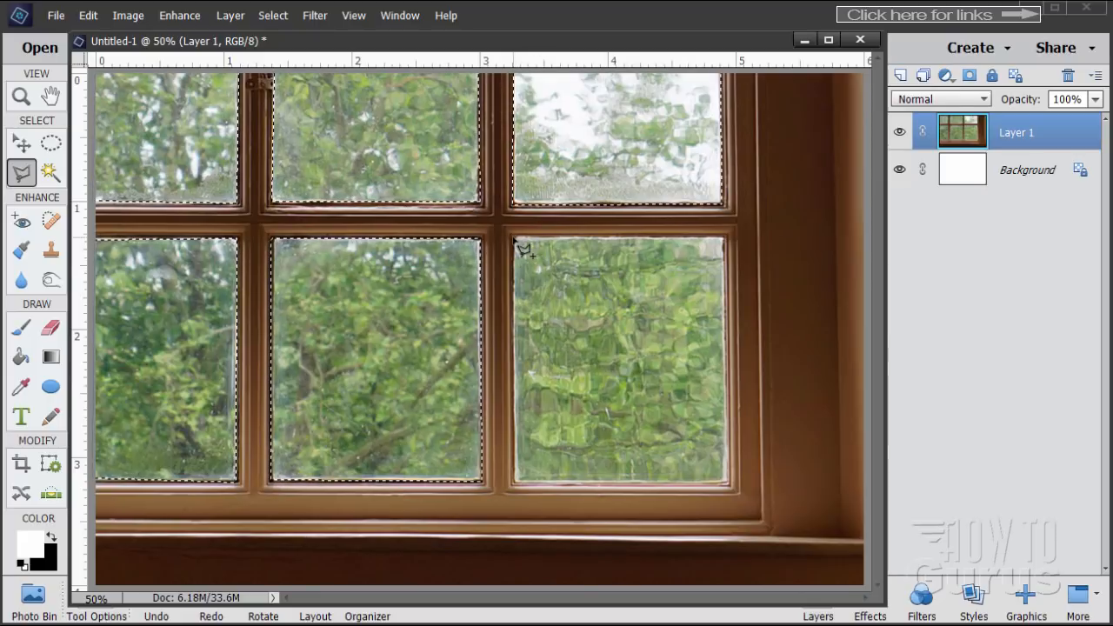
Outline the lower-right pane's glass with the Polygonal Lasso to add it to the selection.
{"action": "left_click", "coordinate": [516, 241]}
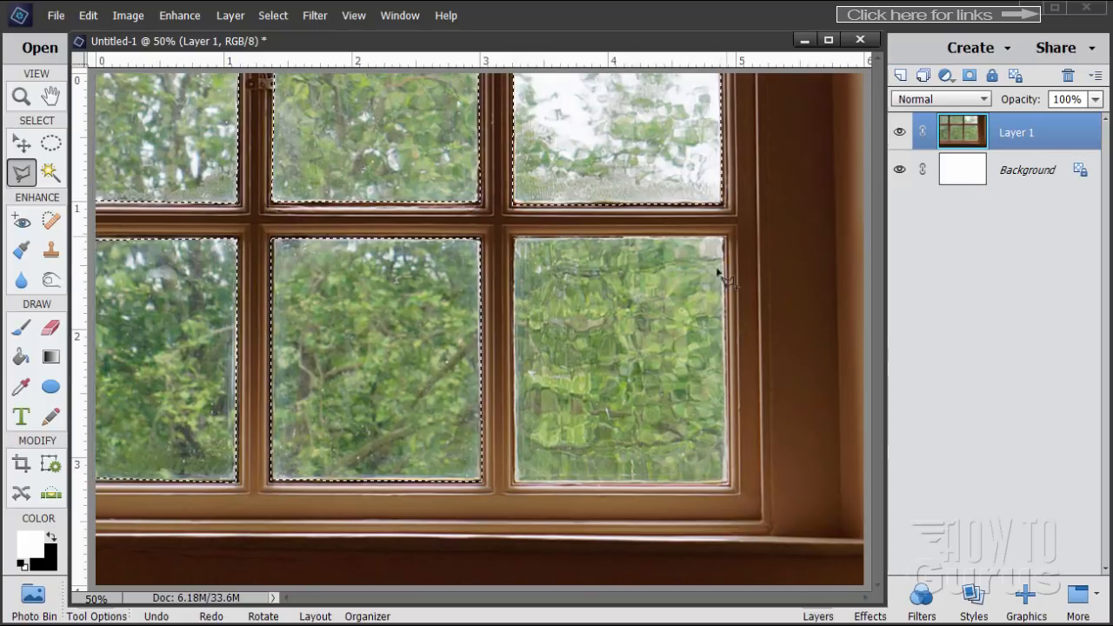
{"action": "left_click", "coordinate": [724, 238]}
{"action": "left_click", "coordinate": [727, 483]}
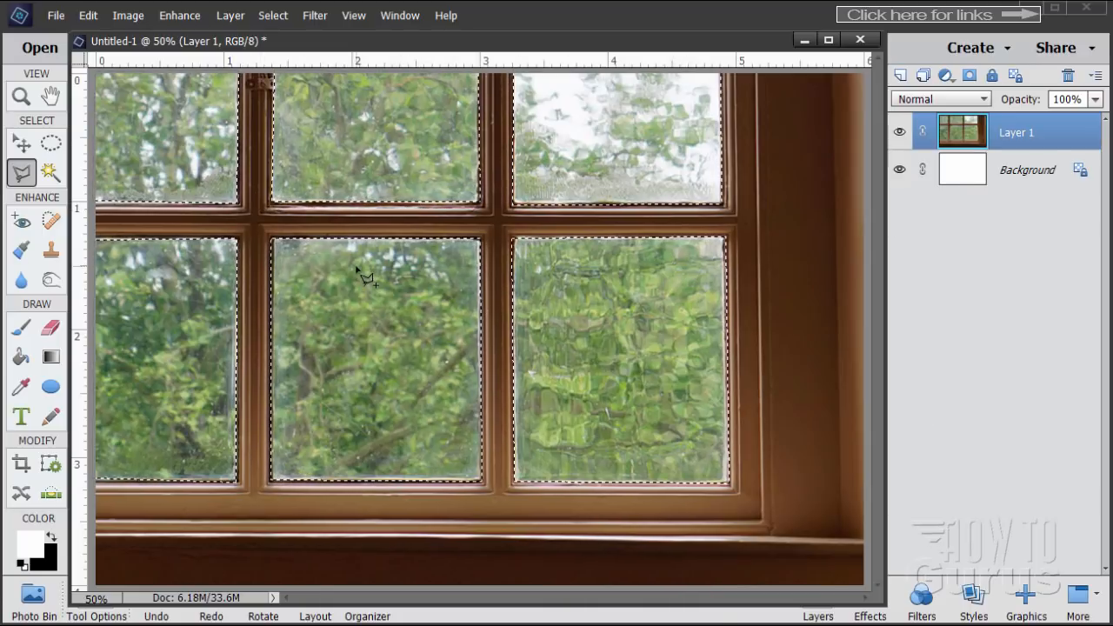
Invert the selection and add a layer mask to Layer 1 so only the window frame shows.
{"action": "left_click", "coordinate": [277, 16]}
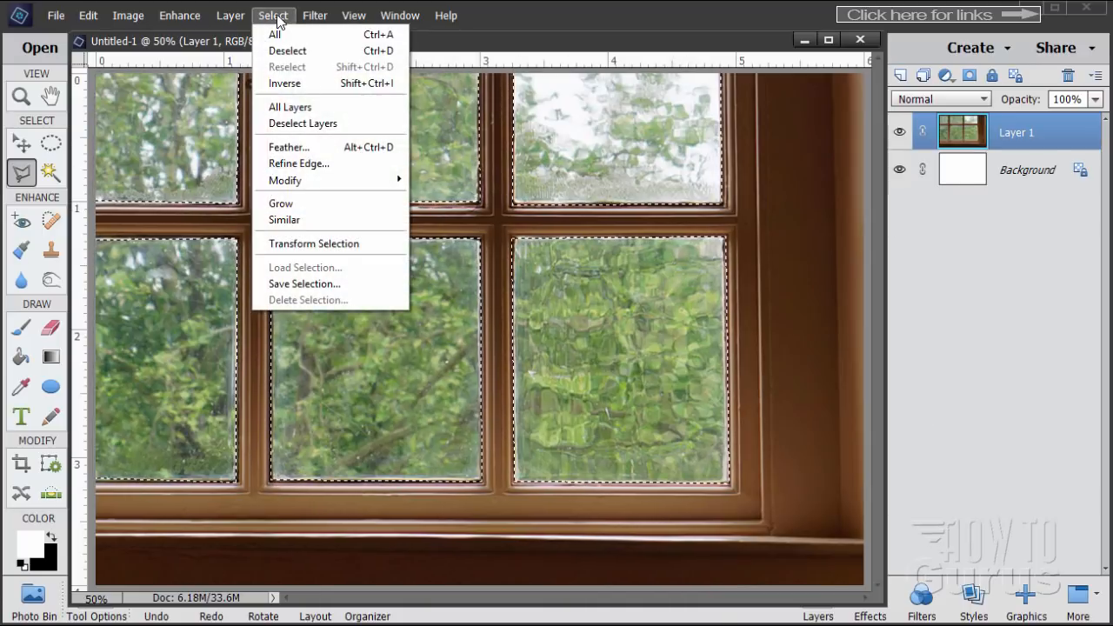
{"action": "left_click", "coordinate": [278, 82]}
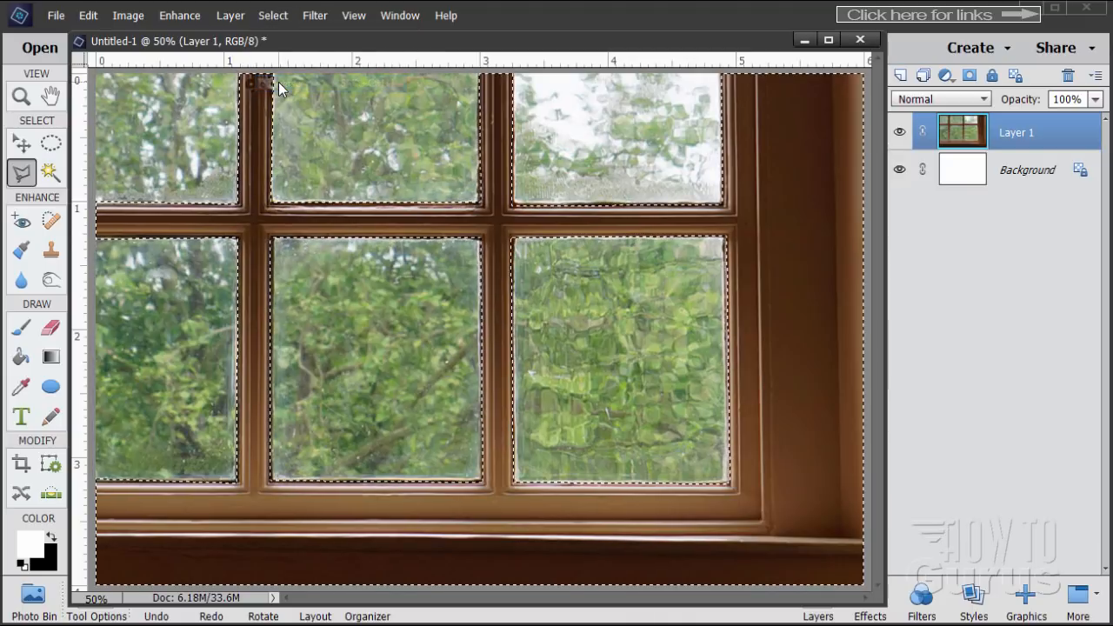
{"action": "left_click", "coordinate": [970, 76]}
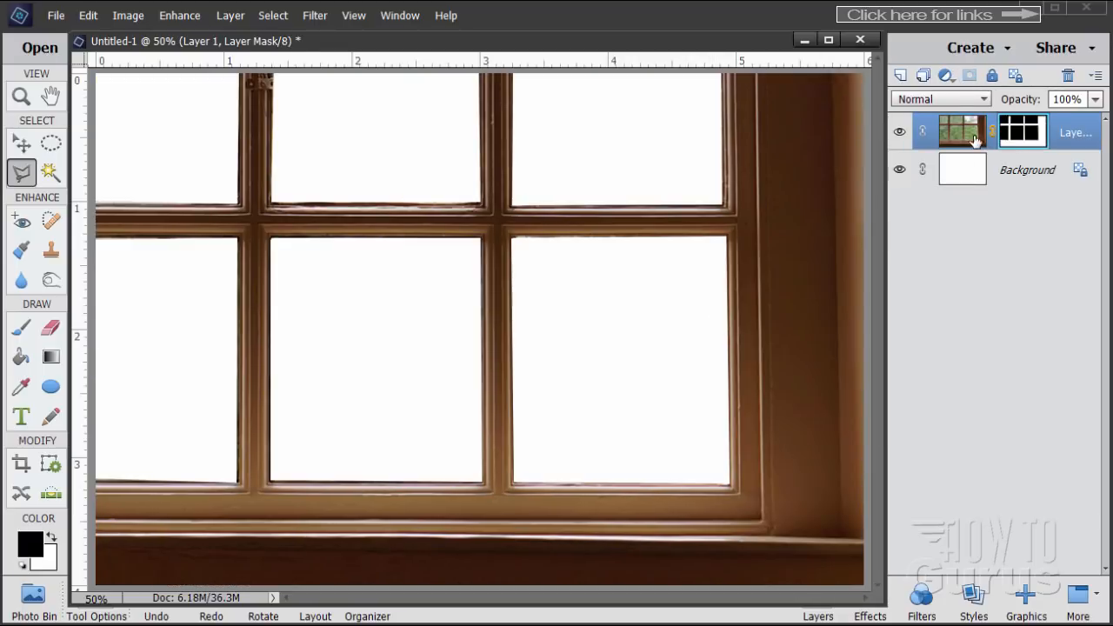
Toggle the Background layer's visibility off and on to check the transparency behind the masked panes.
{"action": "left_click", "coordinate": [900, 171]}
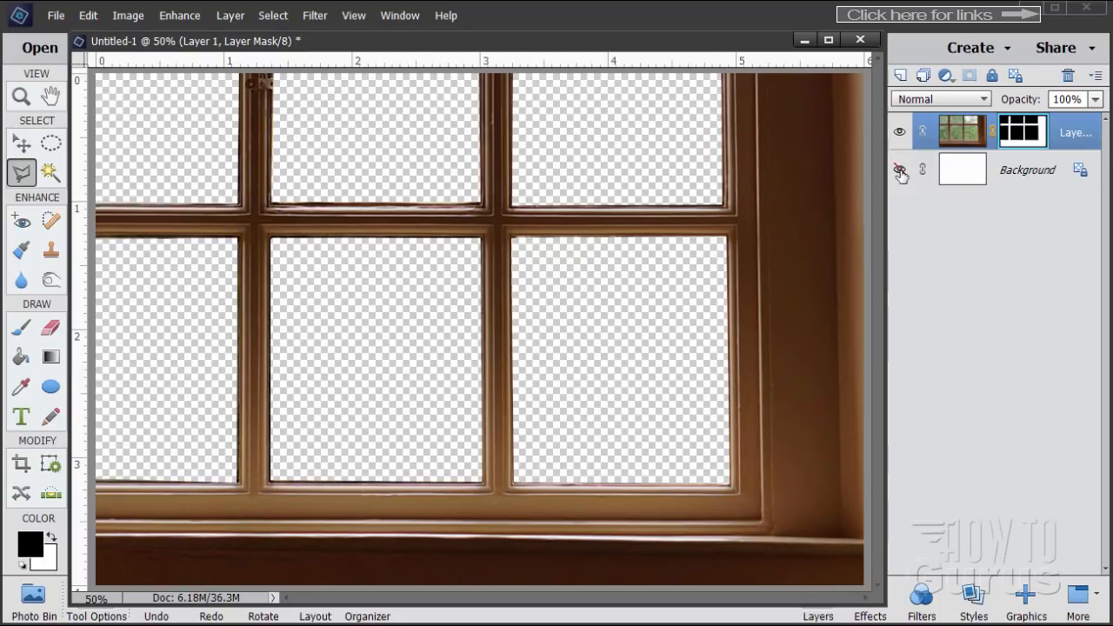
{"action": "left_click", "coordinate": [900, 170]}
{"action": "left_click", "coordinate": [901, 170]}
{"action": "left_click", "coordinate": [900, 171]}
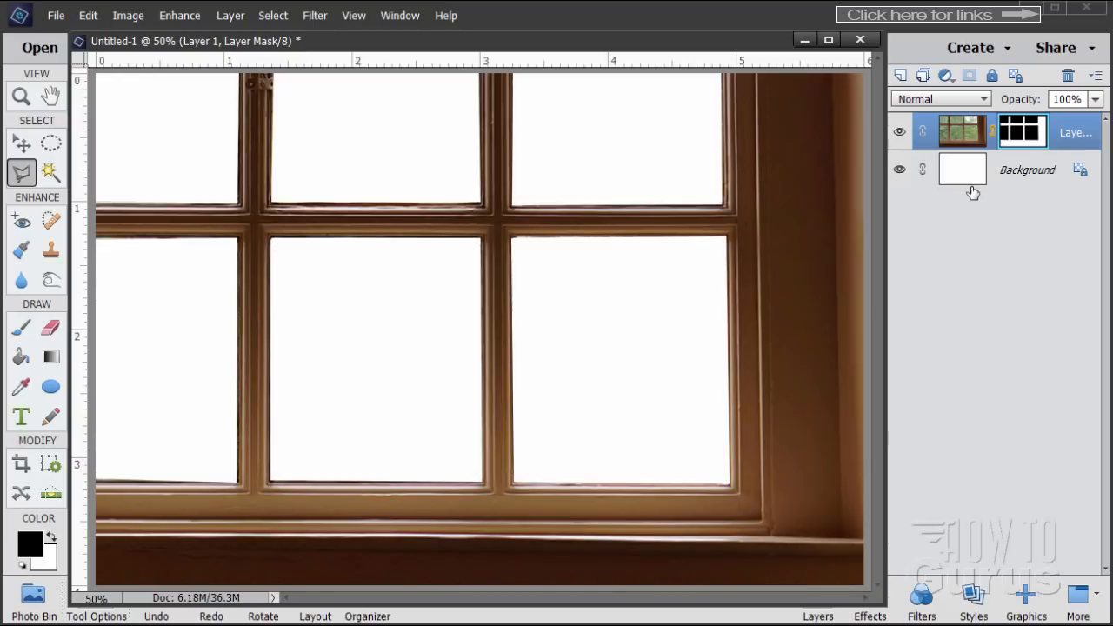
Open the recently edited file trees-1589188_1920.jpg and move its window aside to uncover the window composition.
{"action": "left_click", "coordinate": [22, 145]}
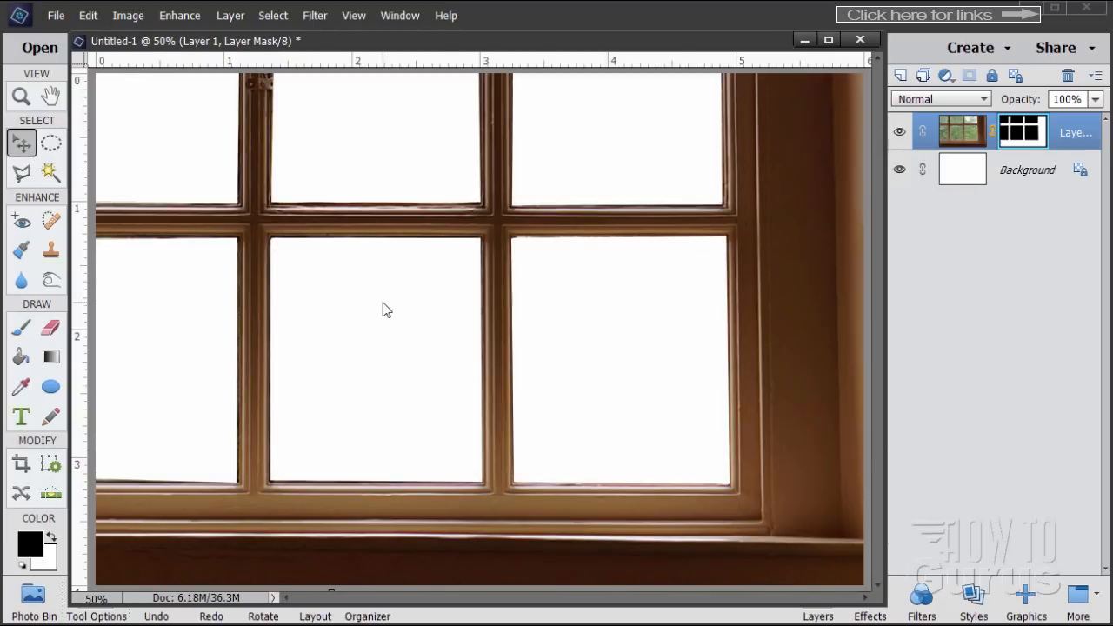
{"action": "left_click", "coordinate": [54, 15]}
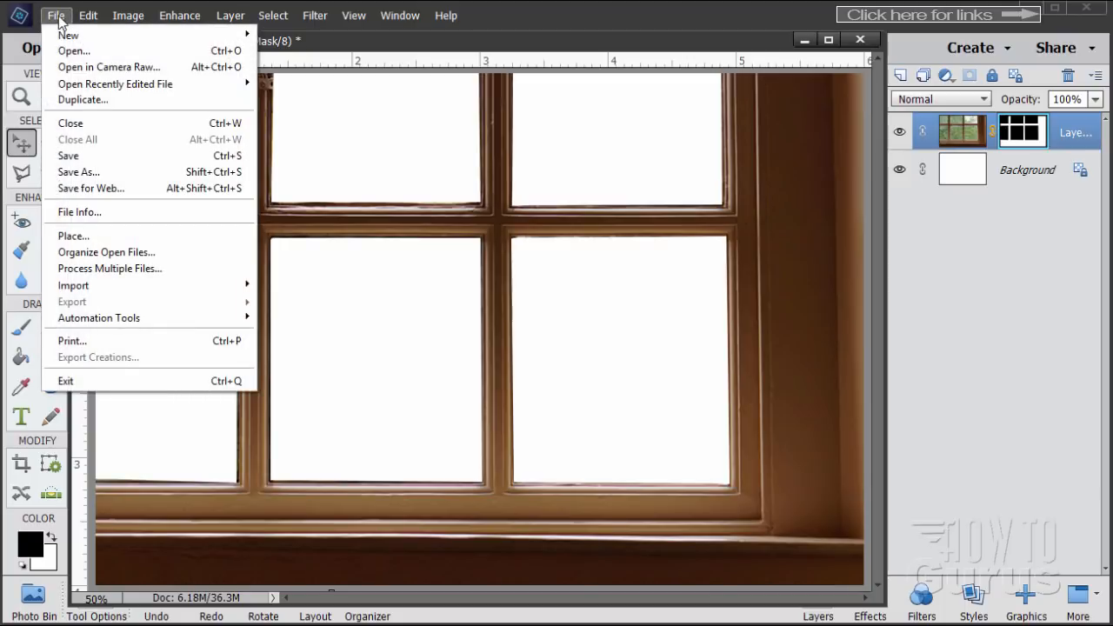
{"action": "mouse_move", "coordinate": [93, 87]}
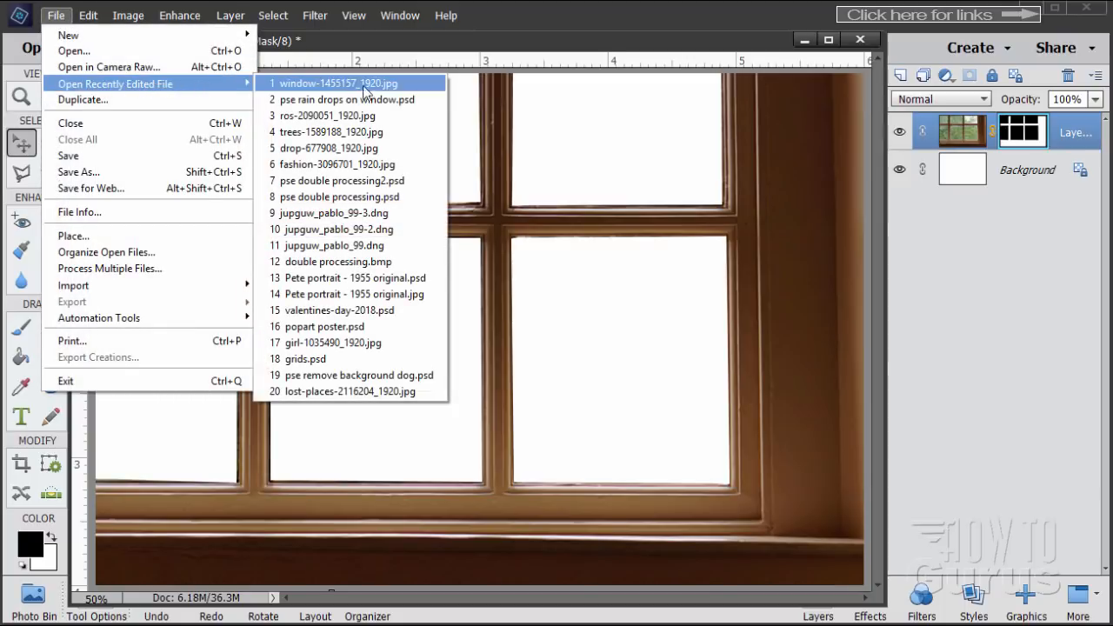
{"action": "left_click", "coordinate": [292, 134]}
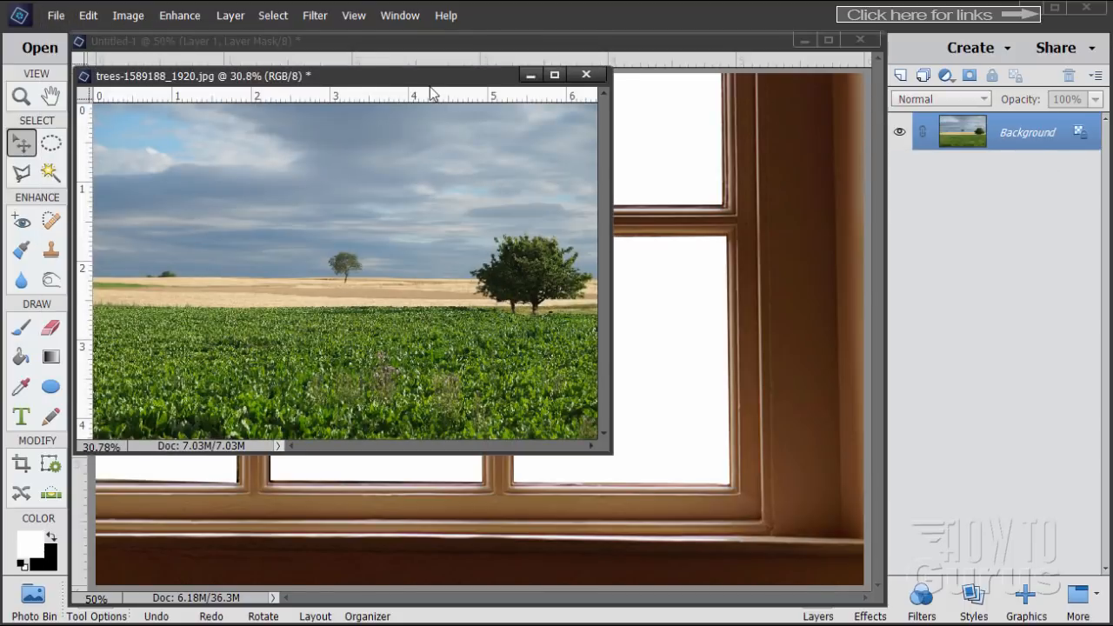
{"action": "left_click_drag", "start_coordinate": [429, 78], "coordinate": [871, 370]}
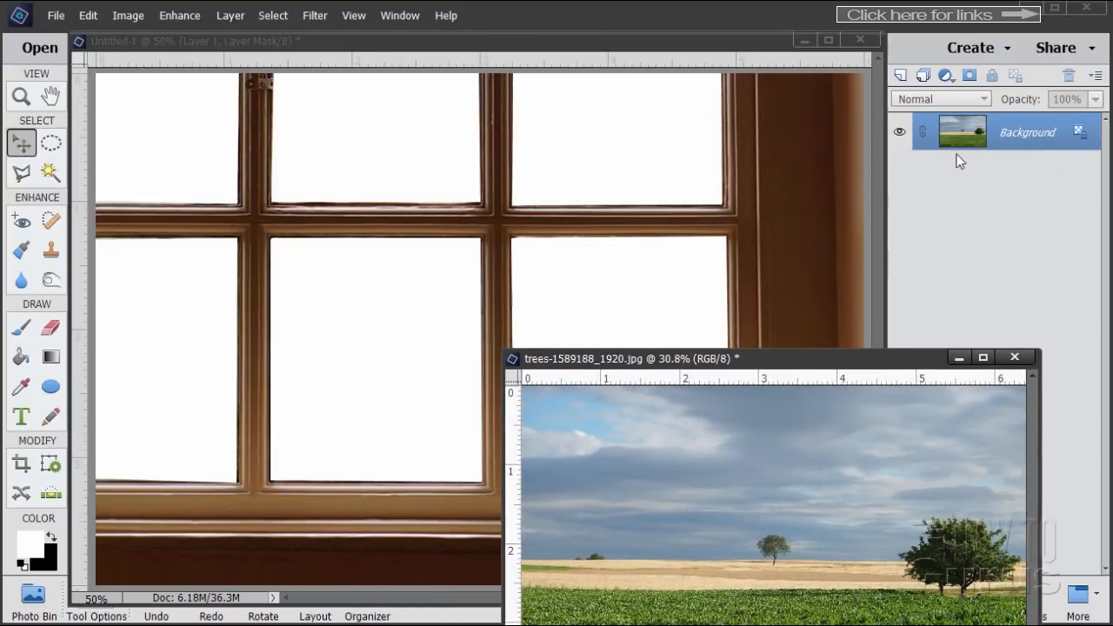
Copy the trees photo into the window document as a new layer, closing its source file and shifting the layer slightly right.
{"action": "left_click_drag", "start_coordinate": [964, 140], "coordinate": [429, 239]}
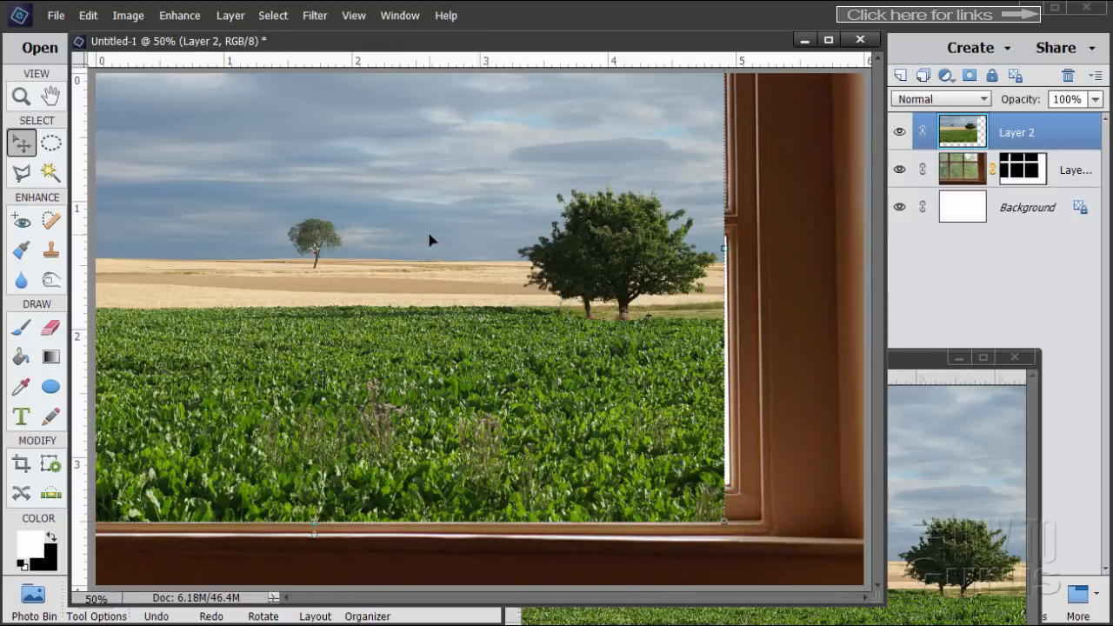
{"action": "left_click", "coordinate": [1014, 357]}
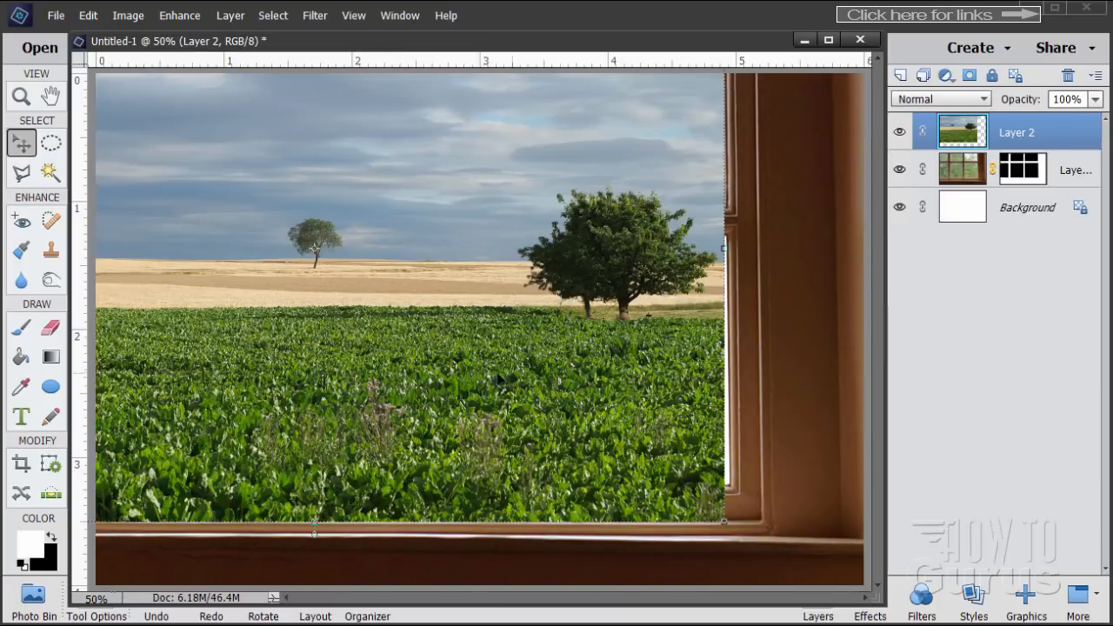
{"action": "left_click_drag", "start_coordinate": [474, 382], "coordinate": [534, 390]}
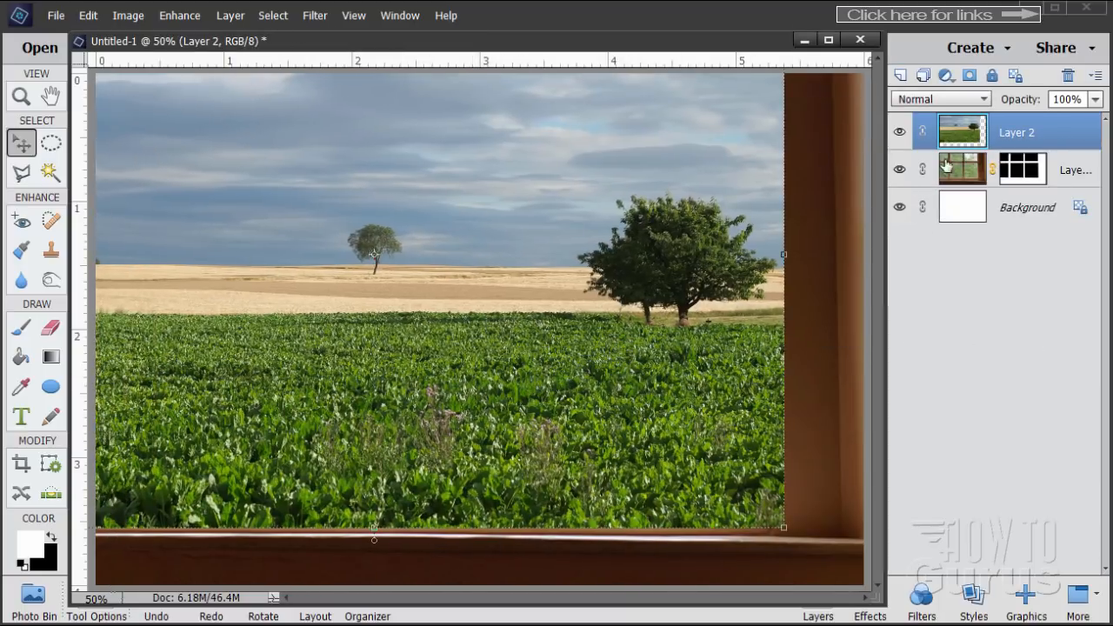
Move the landscape layer below the masked window layer and position it with the small tree in the lower-middle pane.
{"action": "left_click_drag", "start_coordinate": [1018, 131], "coordinate": [1012, 184]}
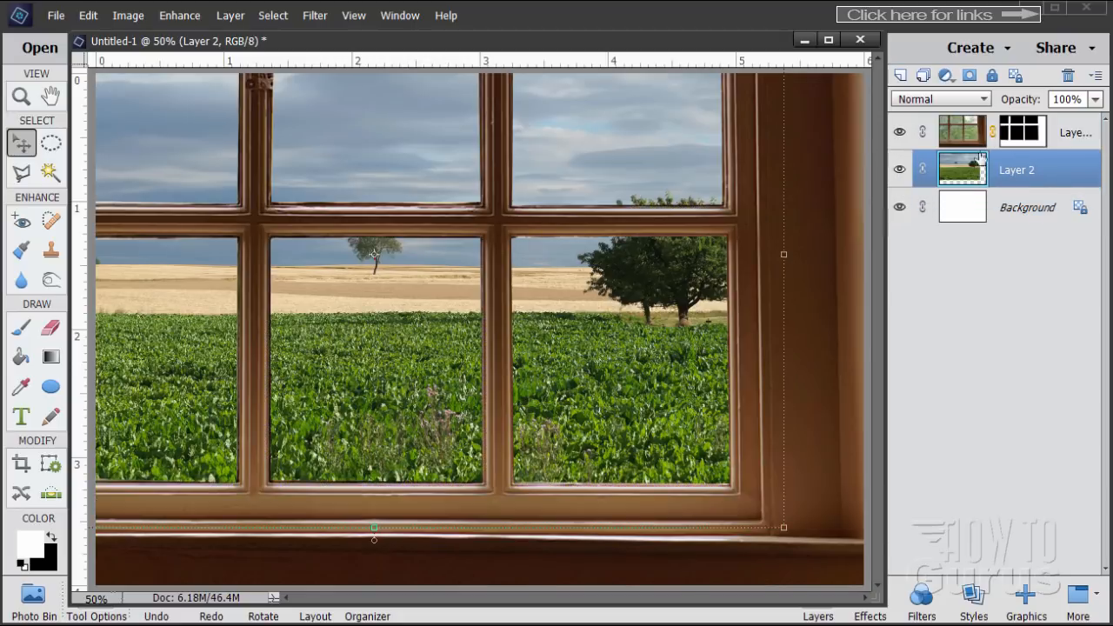
{"action": "left_click_drag", "start_coordinate": [374, 350], "coordinate": [388, 409]}
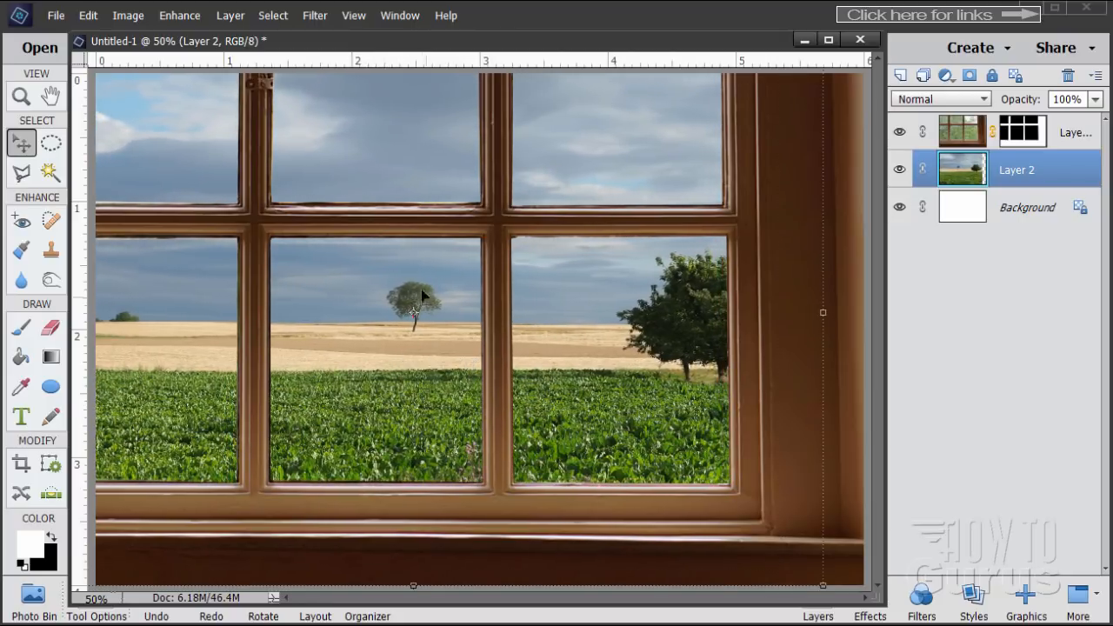
{"action": "left_click_drag", "start_coordinate": [421, 289], "coordinate": [382, 289]}
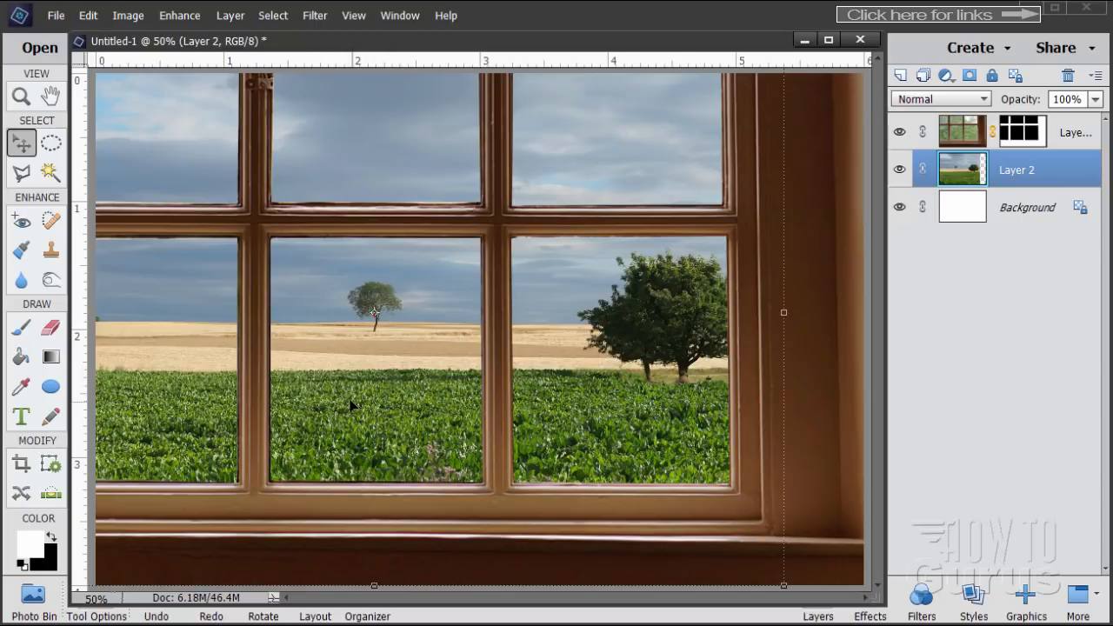
{"action": "left_click_drag", "start_coordinate": [350, 404], "coordinate": [409, 387]}
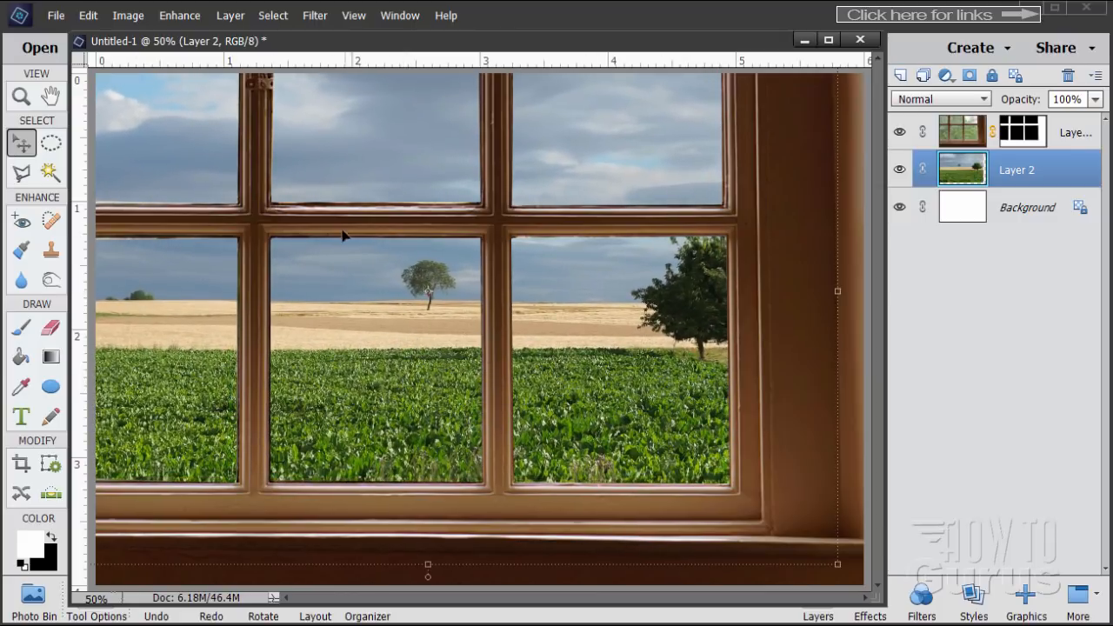
{"action": "left_click_drag", "start_coordinate": [333, 383], "coordinate": [335, 391]}
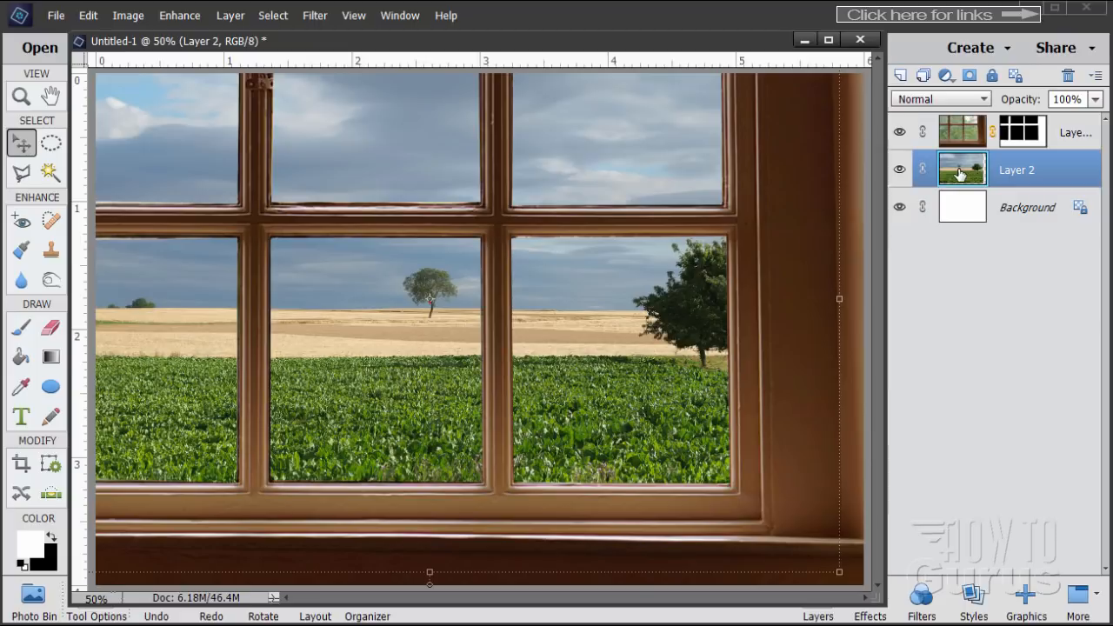
Duplicate Layer 2 and hide the original.
{"action": "left_click_drag", "start_coordinate": [960, 174], "coordinate": [901, 75]}
{"action": "left_click", "coordinate": [901, 209]}
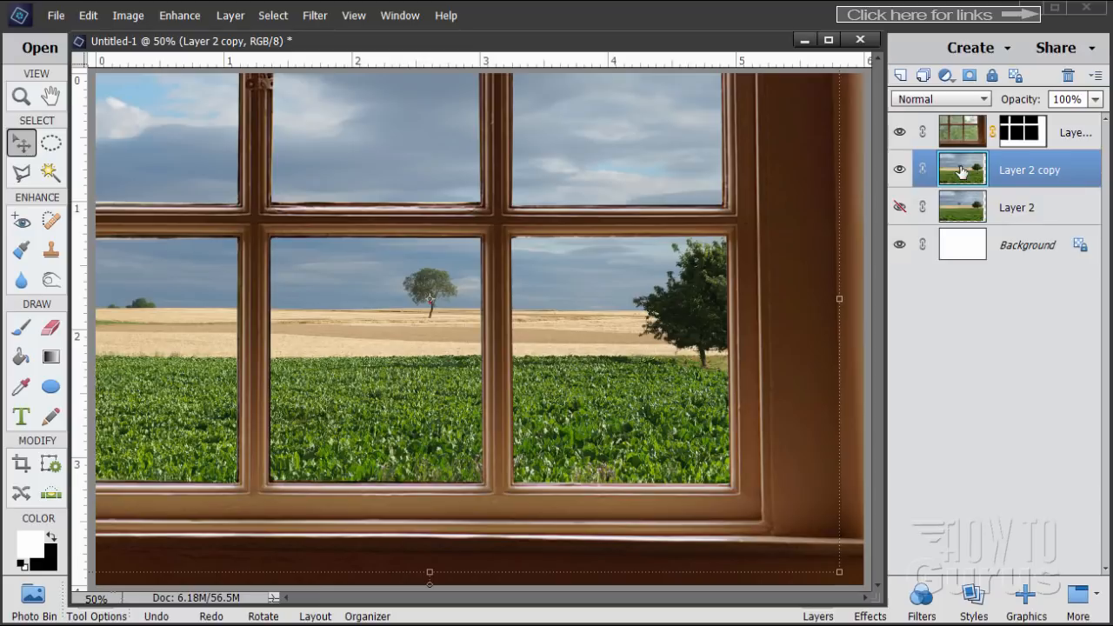
Apply a Gaussian Blur with a radius of 9.8 pixels to Layer 2 copy.
{"action": "left_click", "coordinate": [315, 18]}
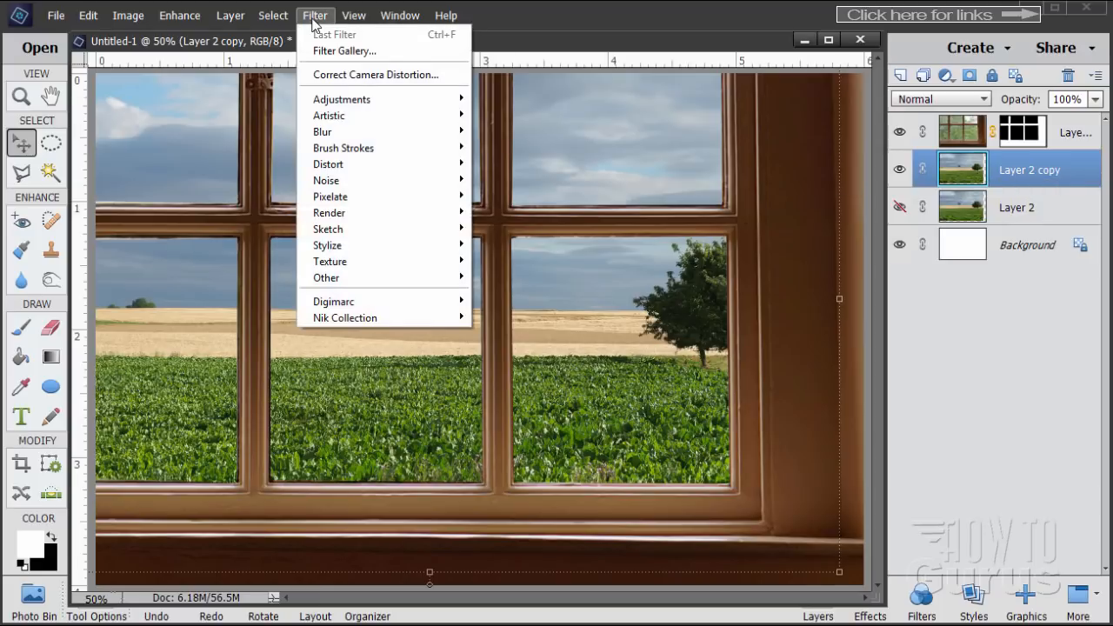
{"action": "mouse_move", "coordinate": [339, 131]}
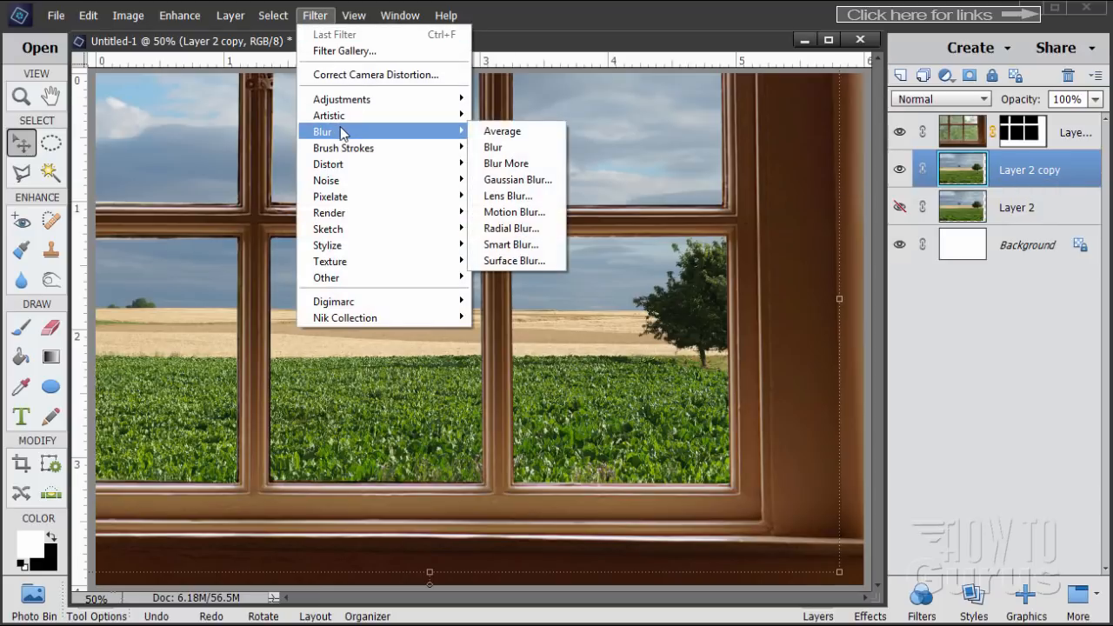
{"action": "left_click", "coordinate": [505, 182]}
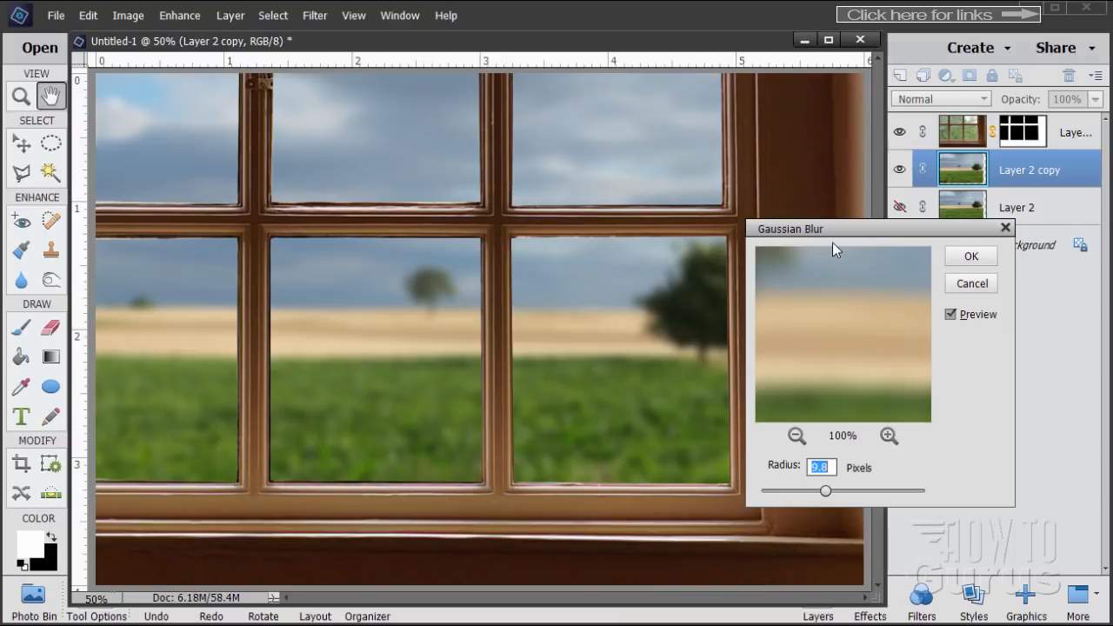
{"action": "left_click", "coordinate": [835, 468]}
{"action": "left_click", "coordinate": [970, 257]}
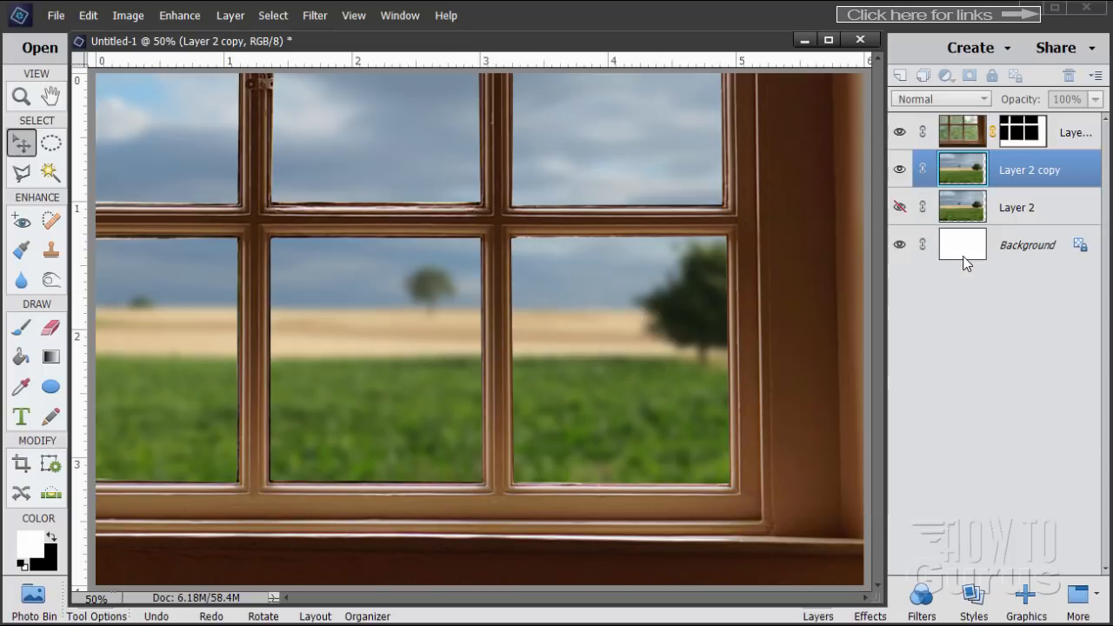
Compare the blurred Layer 2 copy with the sharp Layer 2 by switching their visibility.
{"action": "left_click", "coordinate": [899, 172]}
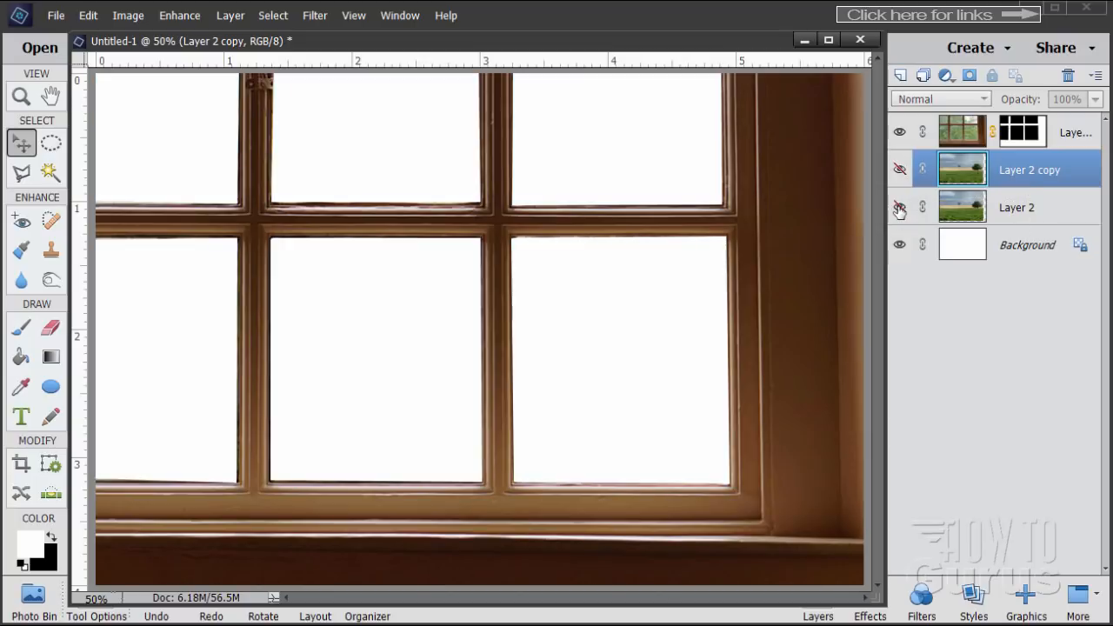
{"action": "left_click", "coordinate": [899, 208]}
{"action": "left_click", "coordinate": [899, 172]}
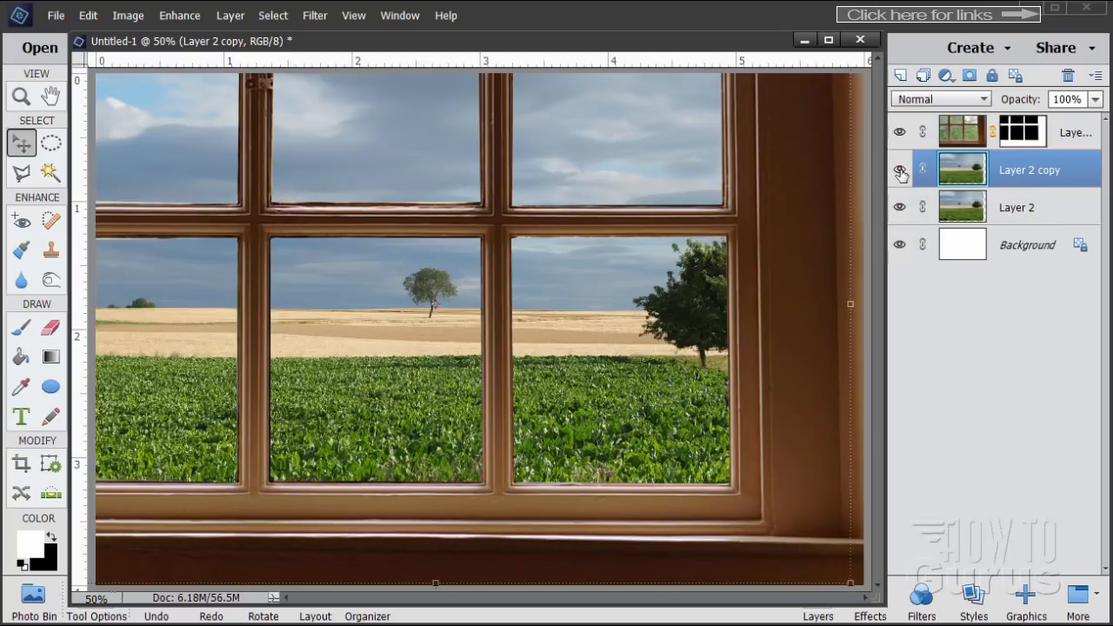
{"action": "left_click", "coordinate": [900, 172]}
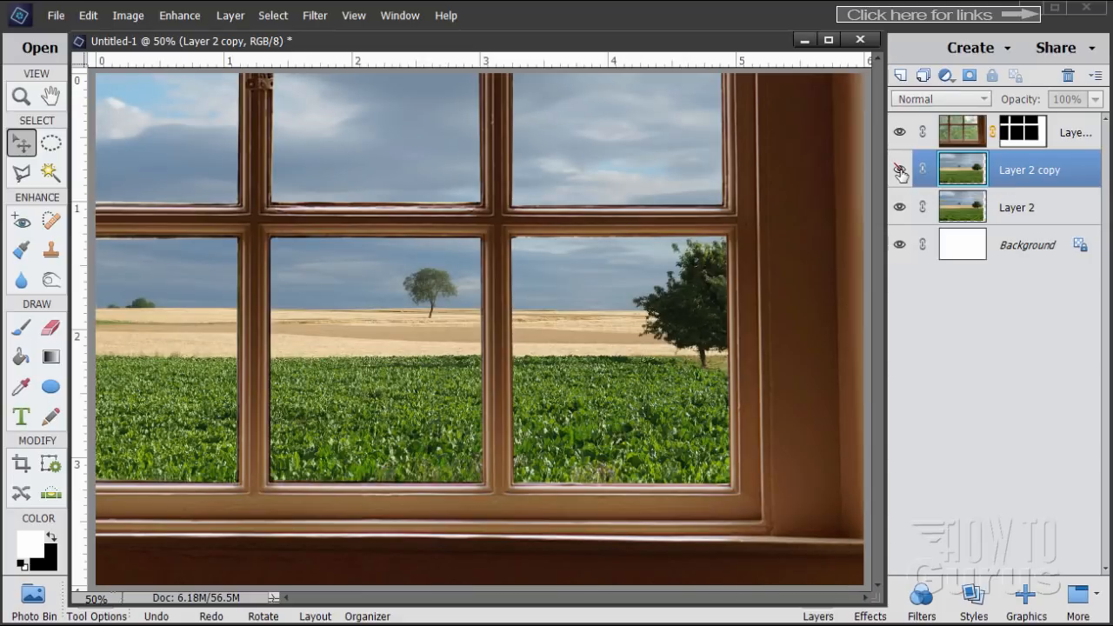
{"action": "left_click", "coordinate": [900, 171]}
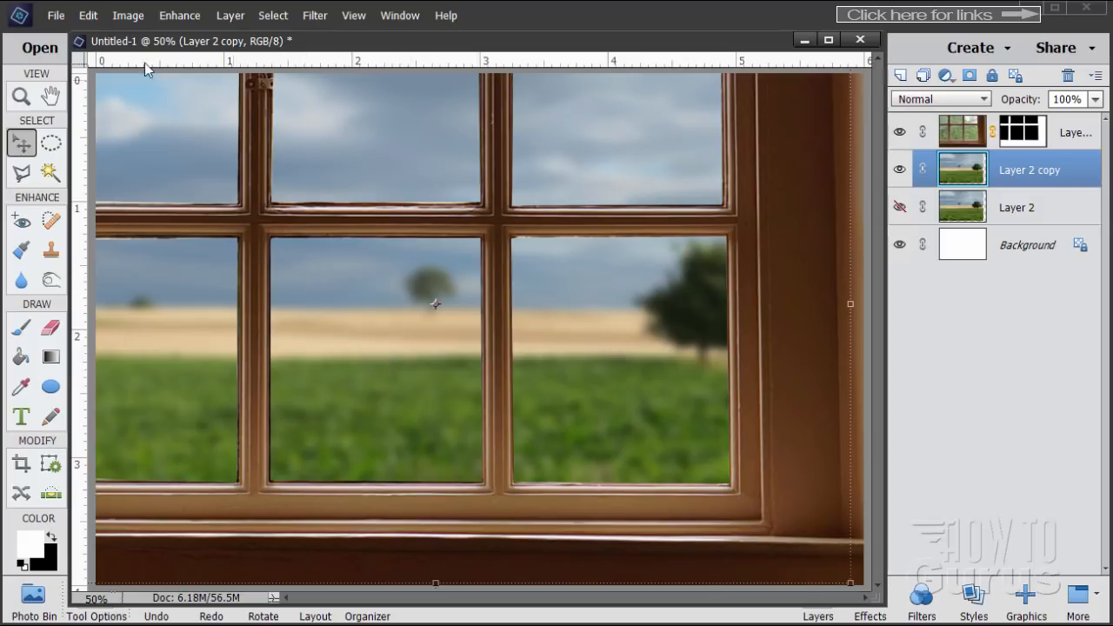
Open drop-677908_1920.jpg, copy the raindrop image into the window document as a new layer, and close its source file.
{"action": "left_click", "coordinate": [56, 15]}
{"action": "mouse_move", "coordinate": [77, 86]}
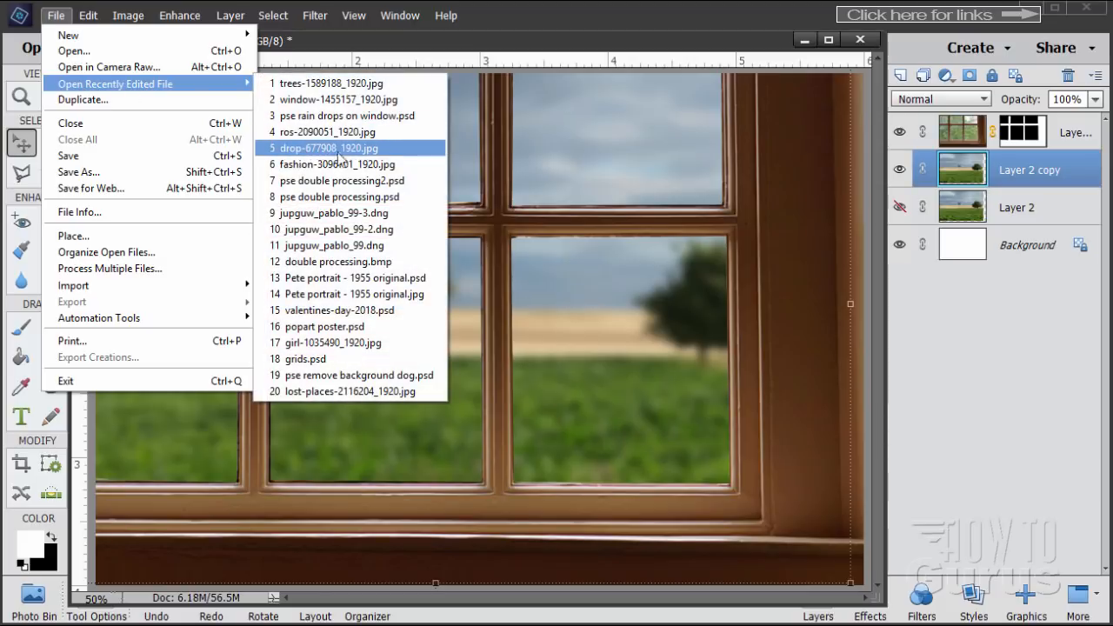
{"action": "left_click", "coordinate": [296, 155]}
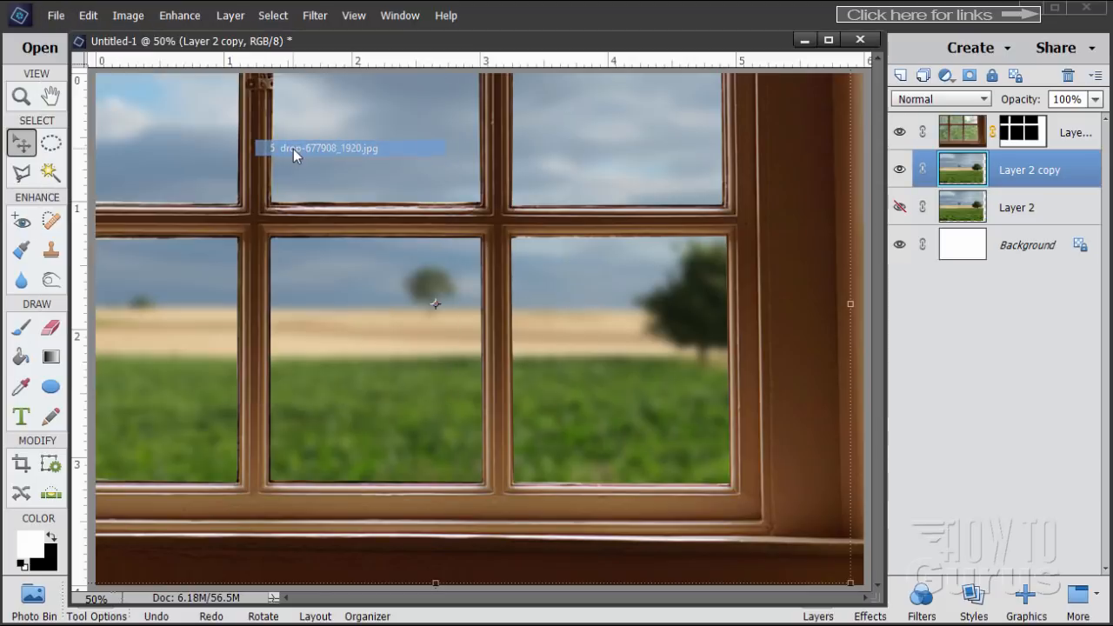
{"action": "left_click_drag", "start_coordinate": [329, 80], "coordinate": [579, 206]}
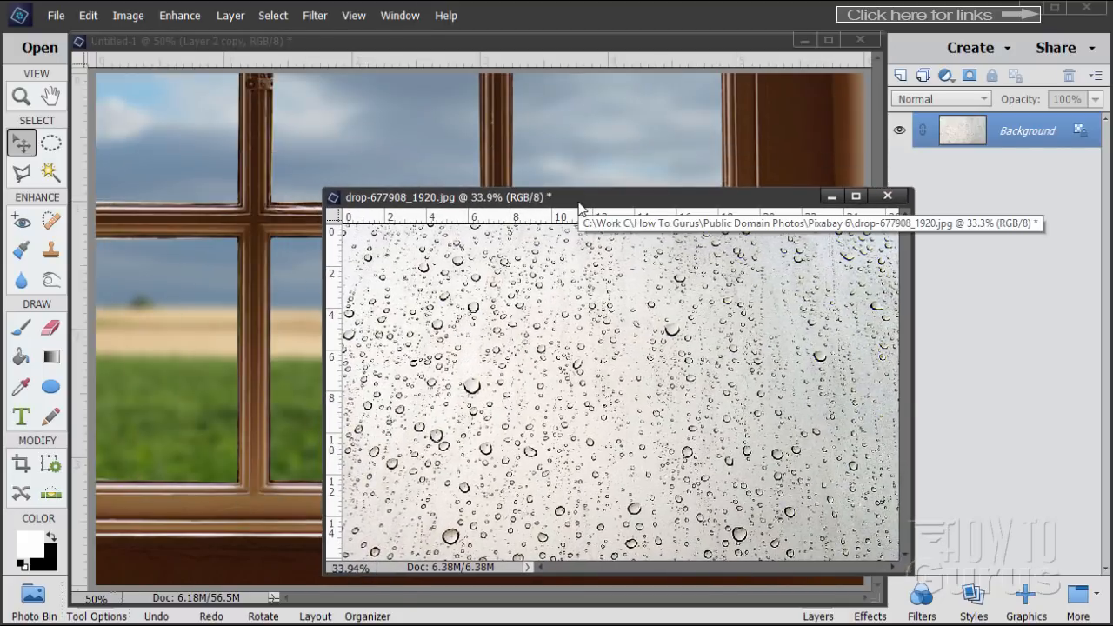
{"action": "left_click_drag", "start_coordinate": [588, 211], "coordinate": [861, 206]}
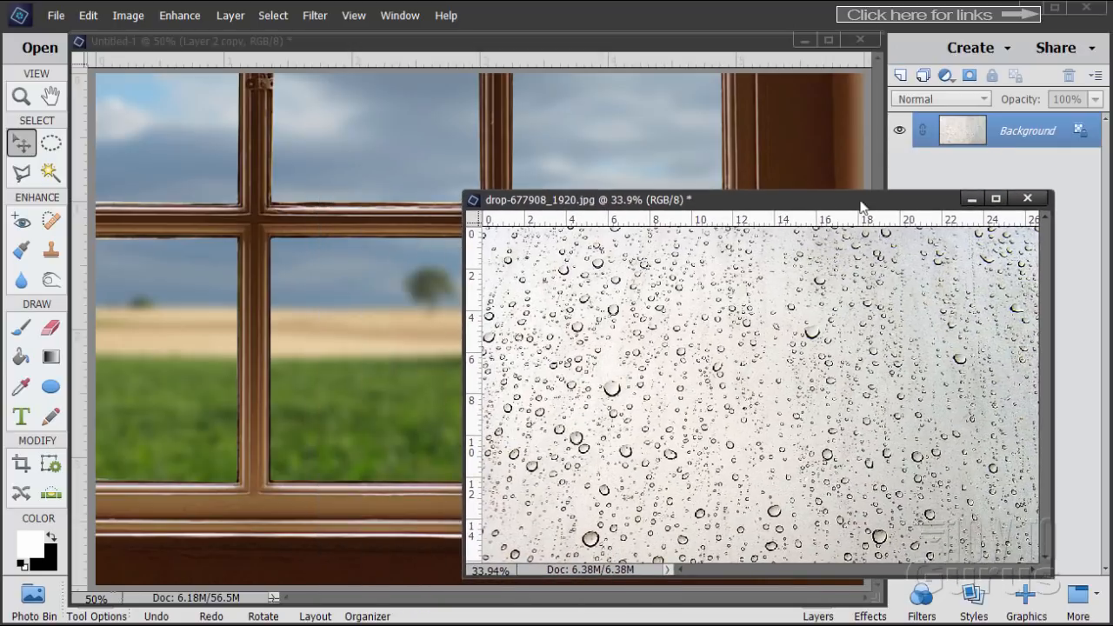
{"action": "left_click_drag", "start_coordinate": [972, 139], "coordinate": [330, 217]}
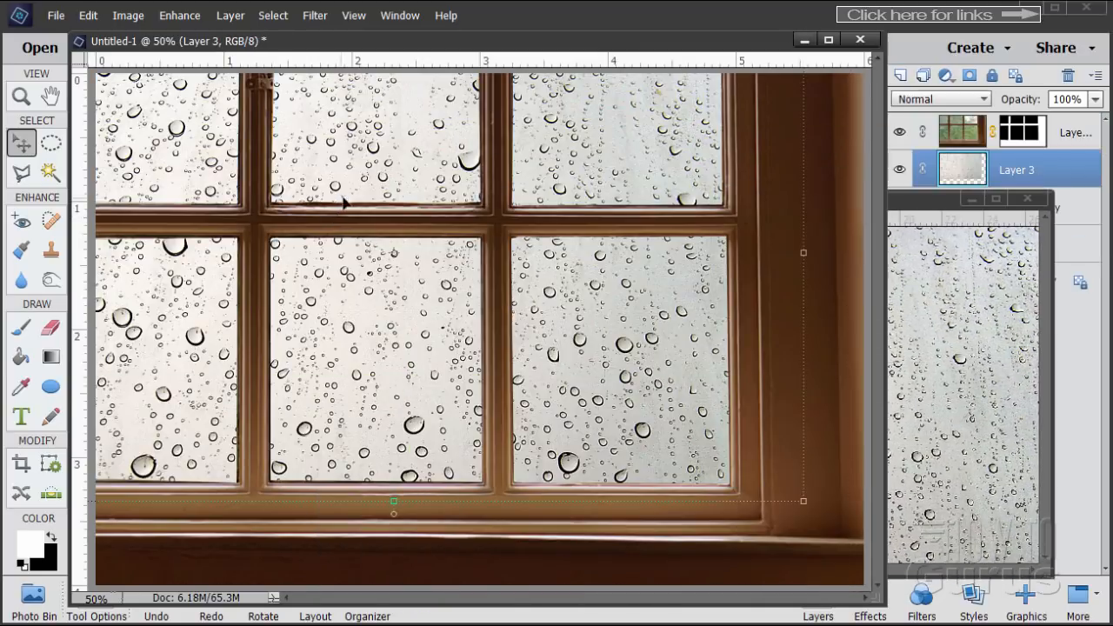
{"action": "left_click", "coordinate": [1026, 198]}
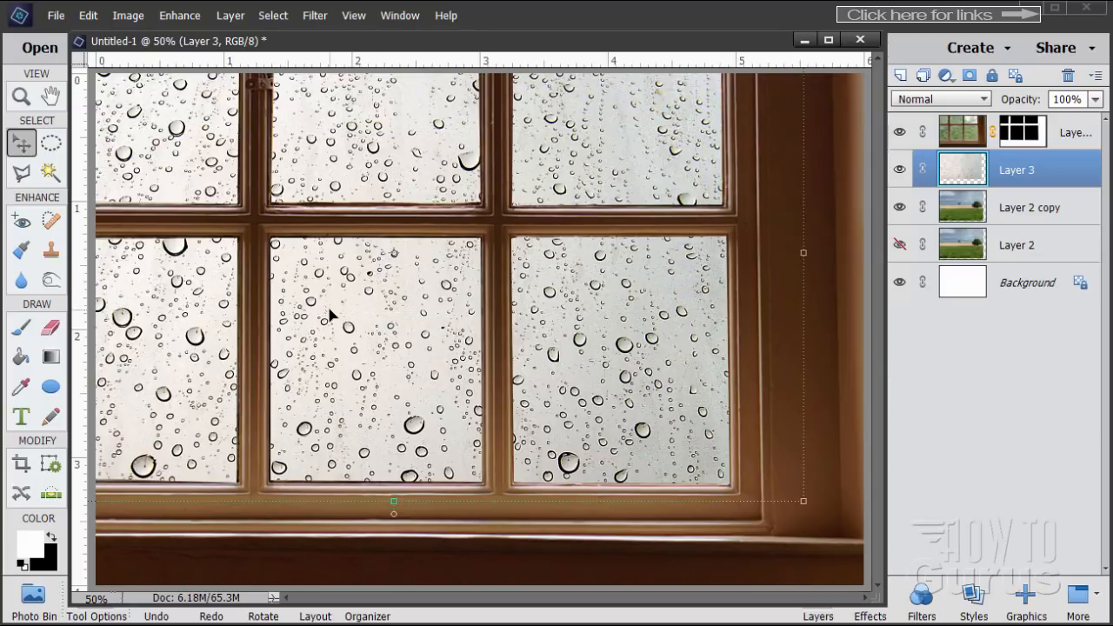
Scale the raindrop layer down to the height of the lower panes and position it over the lower-left and lower-middle panes.
{"action": "left_click_drag", "start_coordinate": [634, 393], "coordinate": [539, 385]}
{"action": "mouse_move", "coordinate": [409, 329]}
{"action": "left_mouse_down"}
{"action": "mouse_move", "coordinate": [355, 343]}
{"action": "mouse_move", "coordinate": [392, 337]}
{"action": "left_mouse_up"}
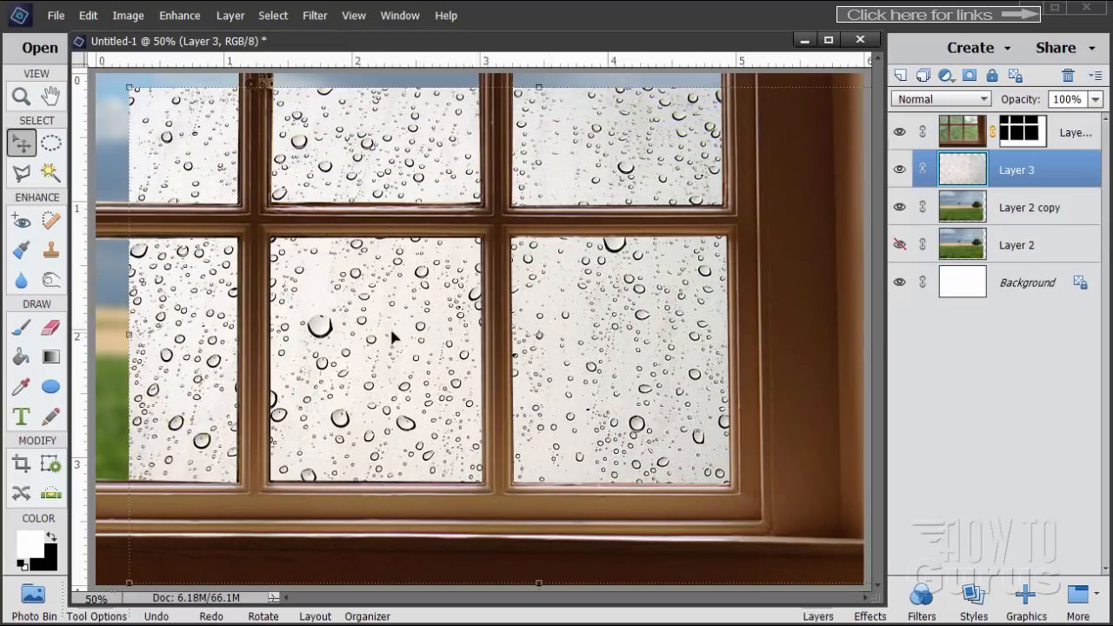
{"action": "left_click_drag", "start_coordinate": [129, 87], "coordinate": [501, 311]}
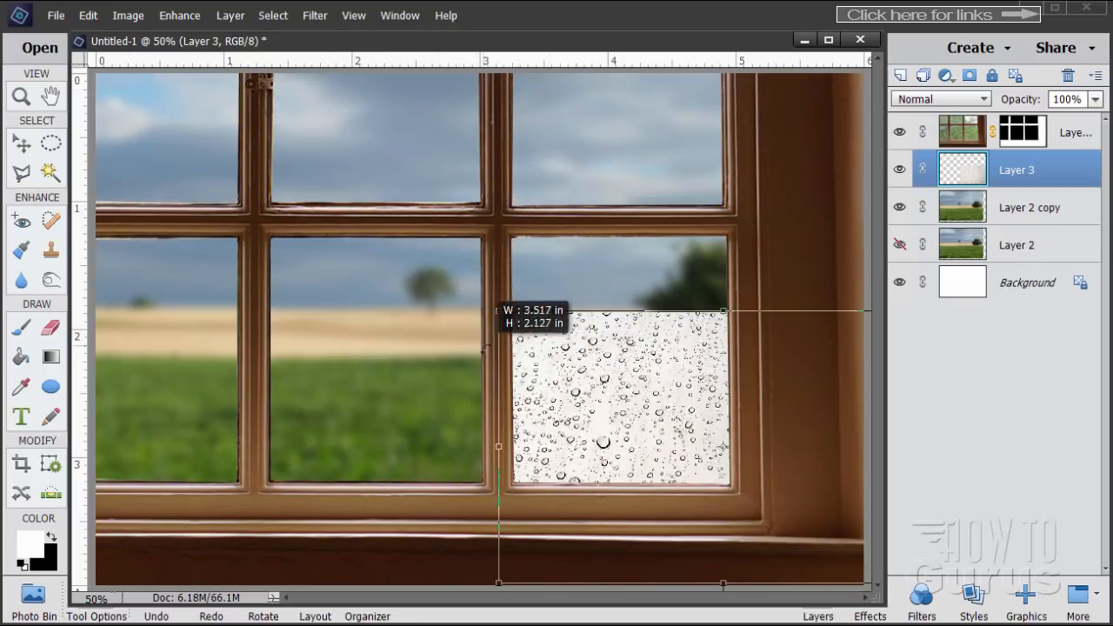
{"action": "left_click_drag", "start_coordinate": [487, 389], "coordinate": [279, 318]}
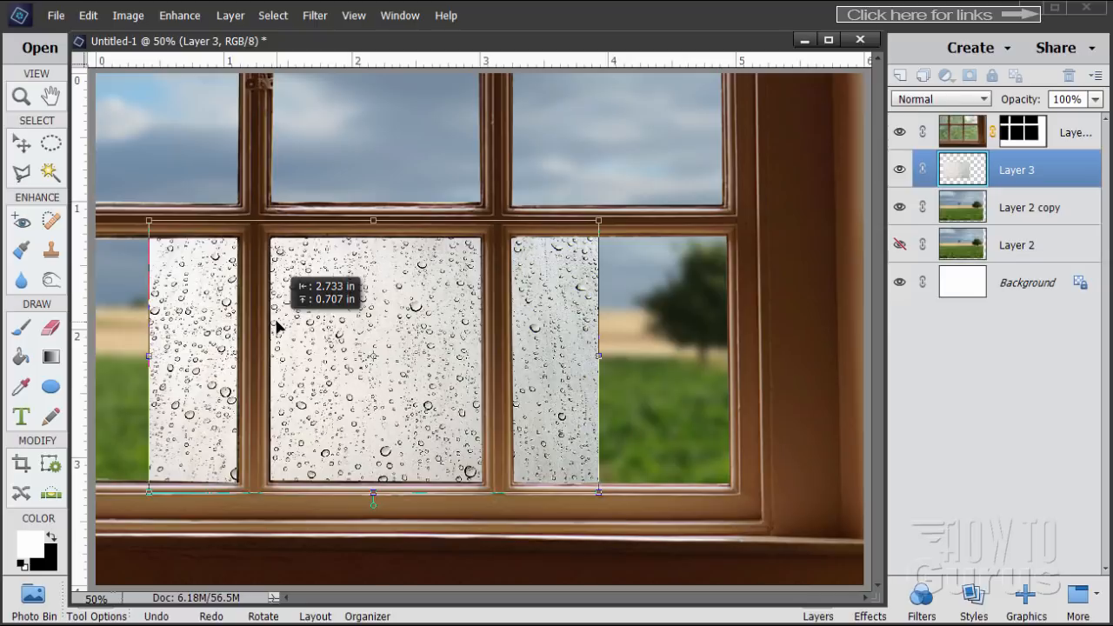
{"action": "left_click_drag", "start_coordinate": [594, 235], "coordinate": [563, 231]}
{"action": "left_click_drag", "start_coordinate": [394, 303], "coordinate": [383, 300]}
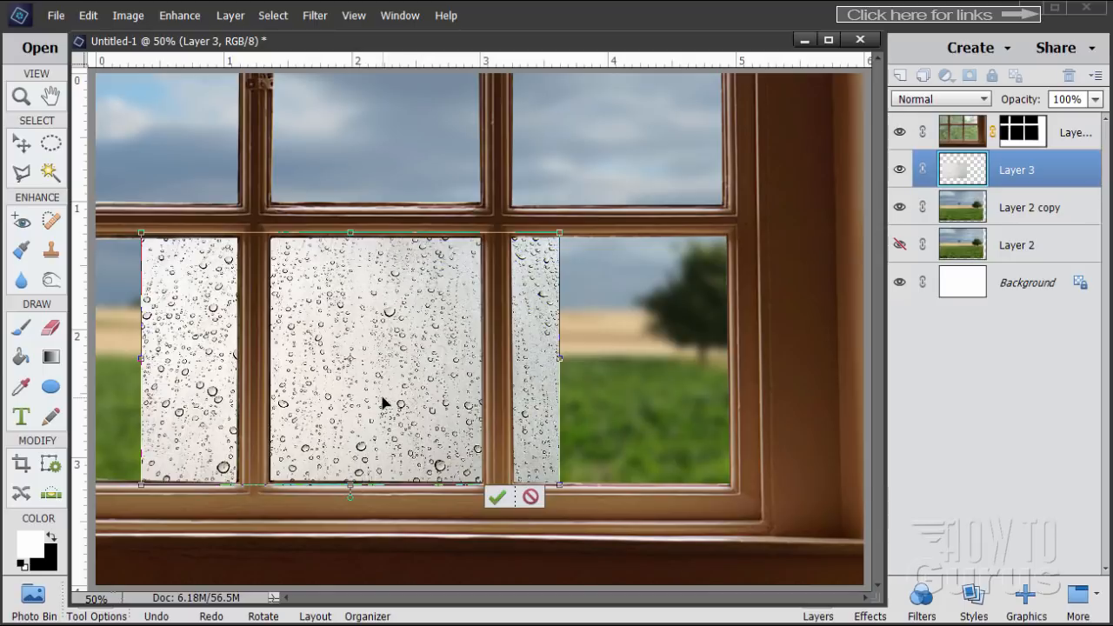
{"action": "left_click_drag", "start_coordinate": [418, 400], "coordinate": [365, 398]}
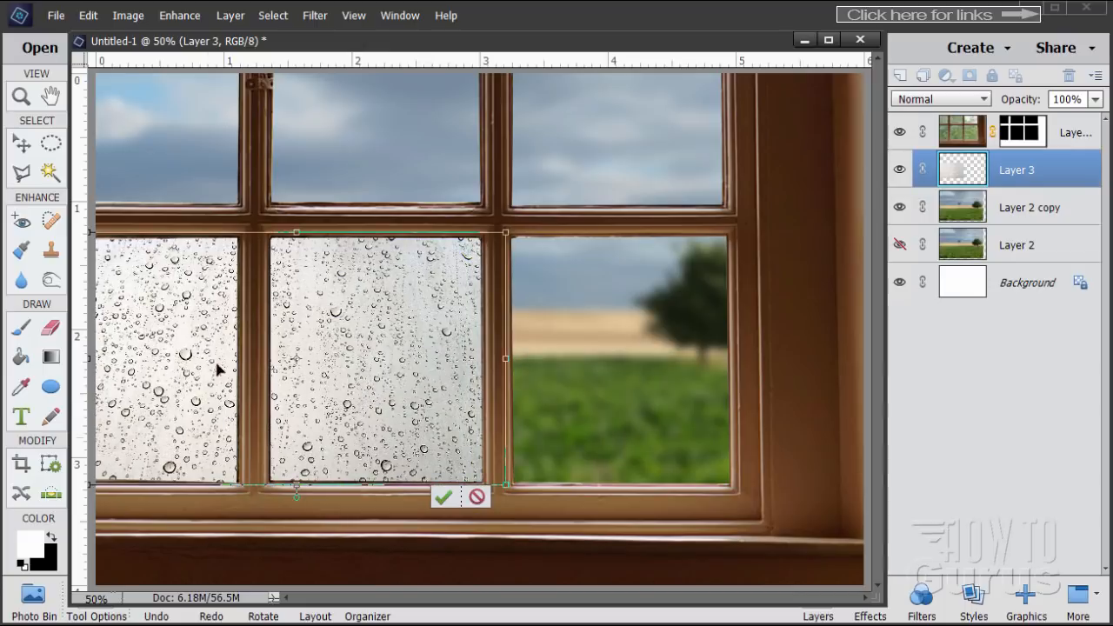
{"action": "left_click", "coordinate": [444, 498]}
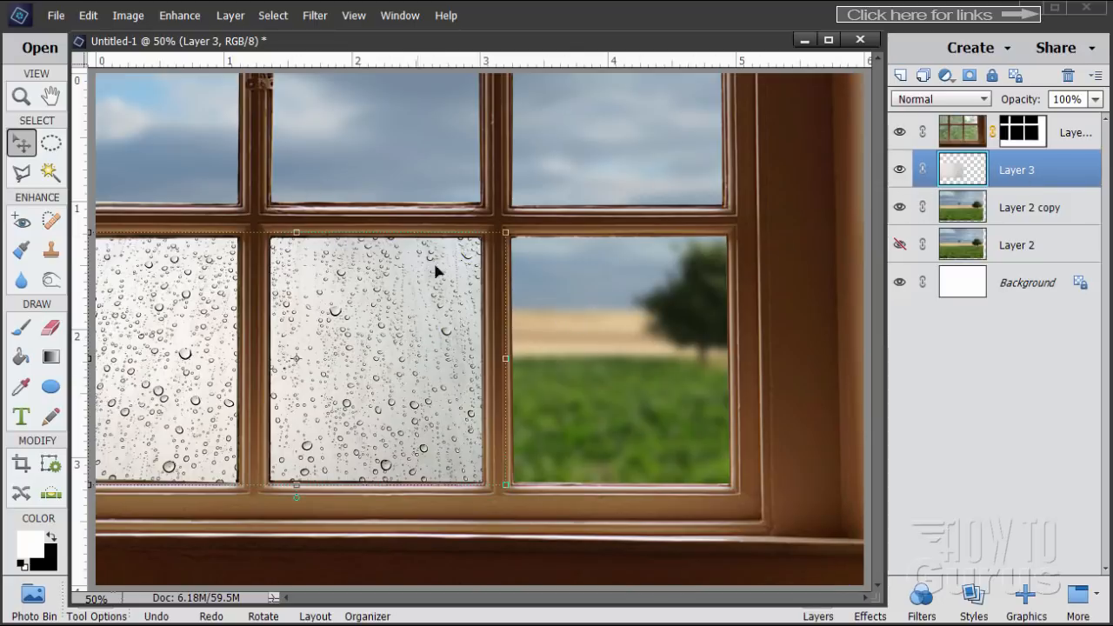
Duplicate the raindrop layer twice, placing one copy over the lower-right pane and the other over the upper-right pane.
{"action": "left_click_drag", "start_coordinate": [959, 174], "coordinate": [901, 77]}
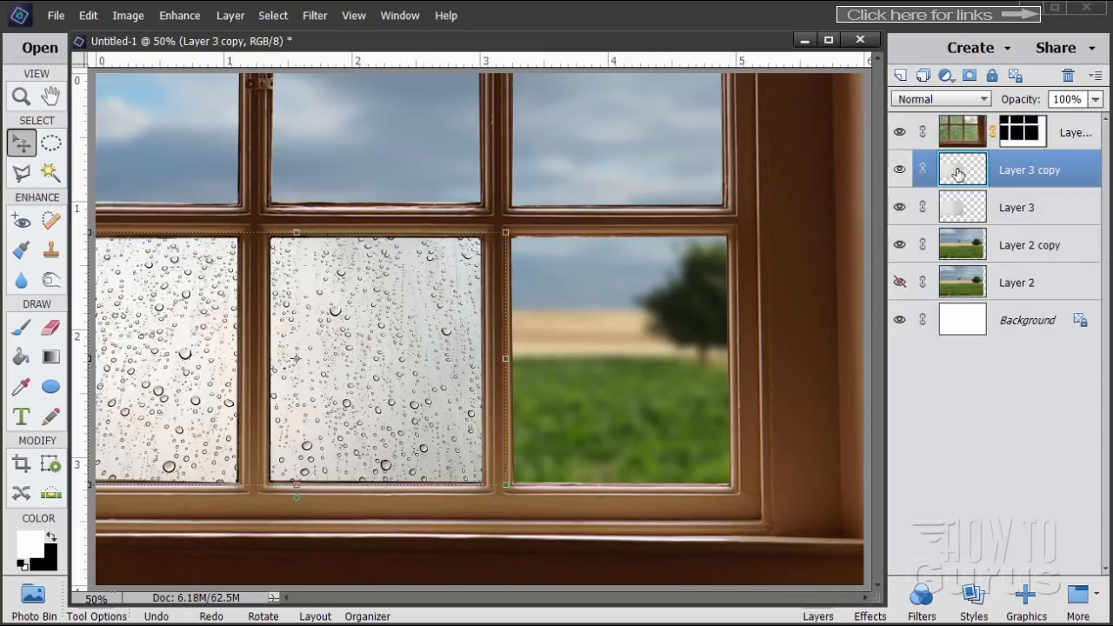
{"action": "left_click_drag", "start_coordinate": [351, 341], "coordinate": [574, 348]}
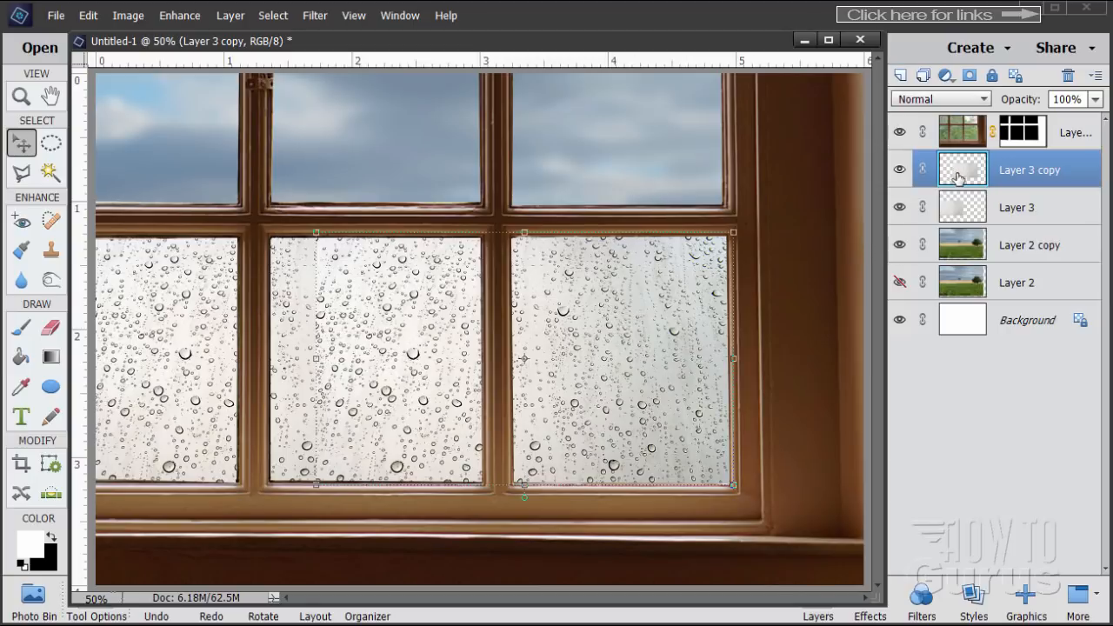
{"action": "left_click_drag", "start_coordinate": [958, 178], "coordinate": [901, 76]}
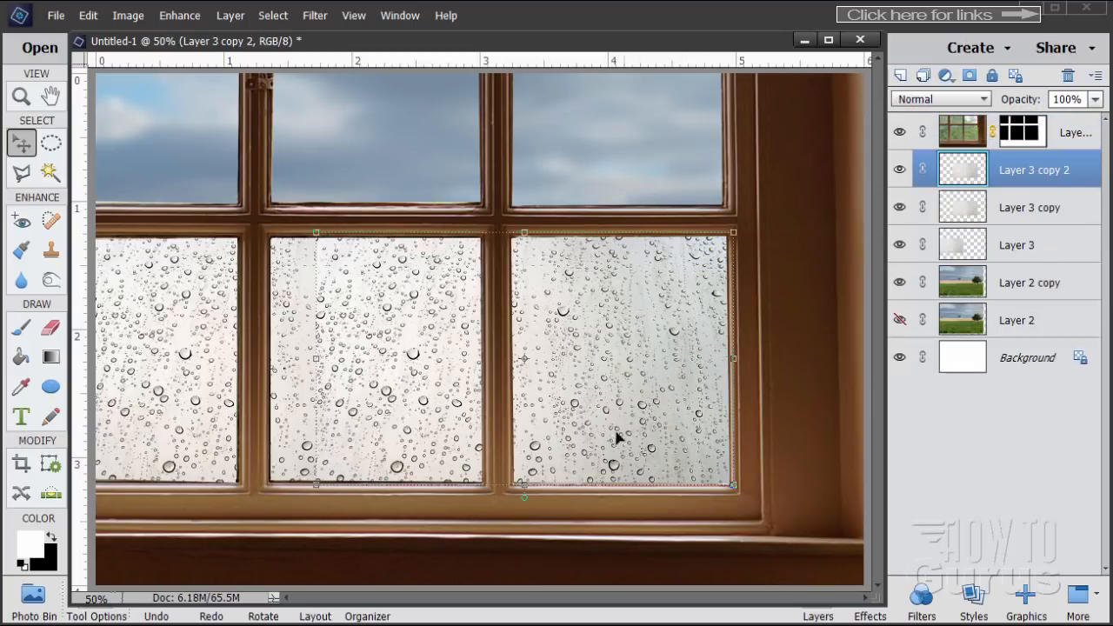
{"action": "left_click_drag", "start_coordinate": [616, 437], "coordinate": [710, 164]}
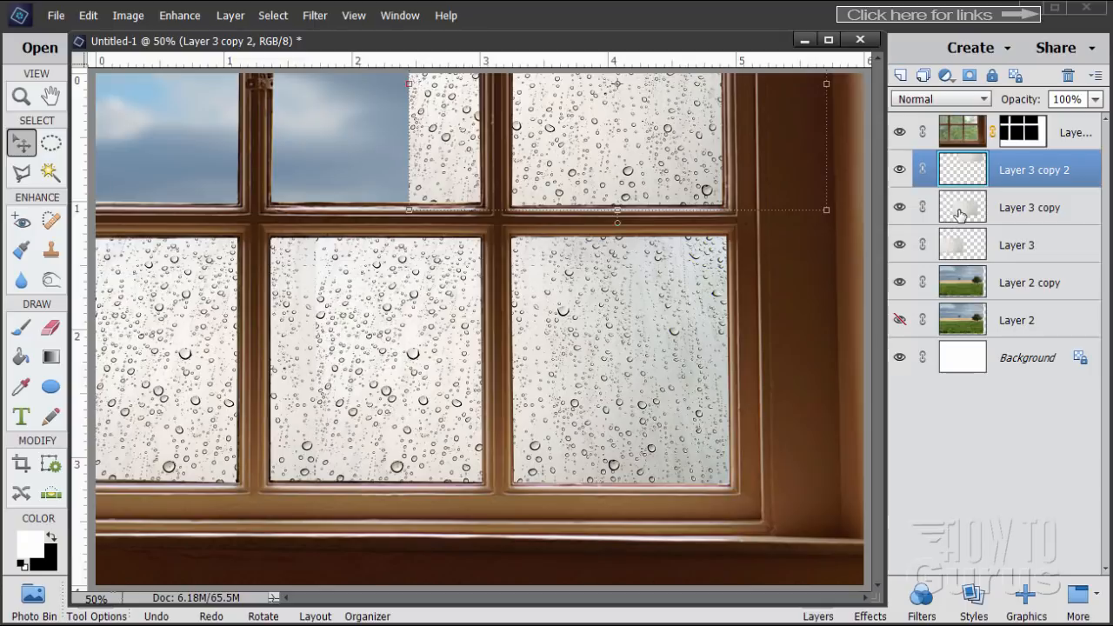
Duplicate Layer 3 copy, place the duplicate over the upper-left and upper-middle panes, and stack it above Layer 3 copy 2.
{"action": "left_click_drag", "start_coordinate": [960, 210], "coordinate": [907, 71]}
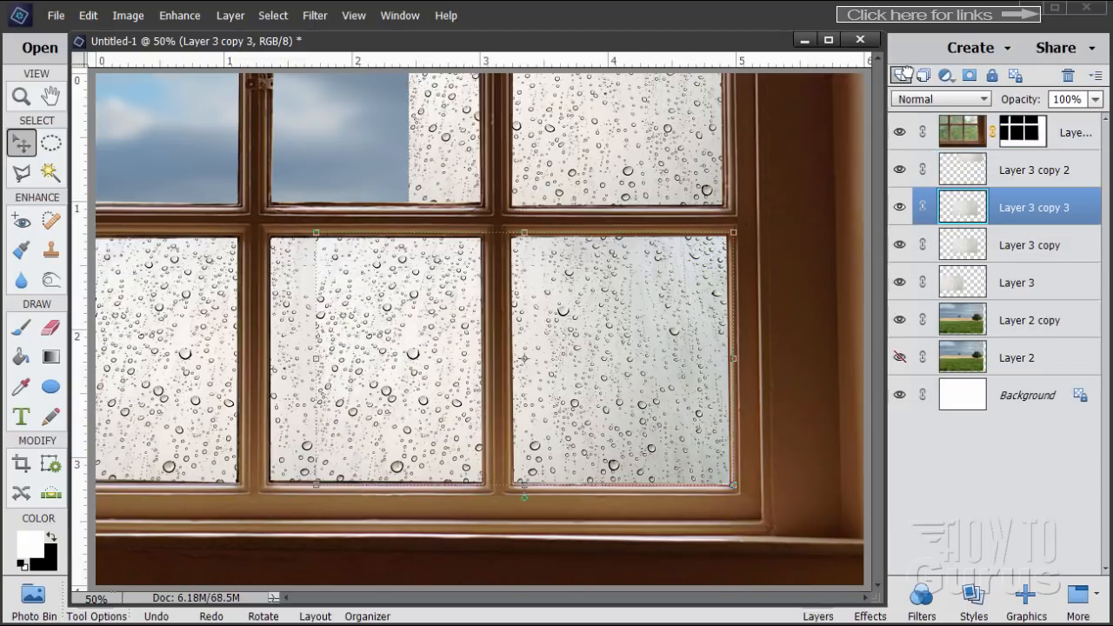
{"action": "left_click_drag", "start_coordinate": [630, 365], "coordinate": [414, 119]}
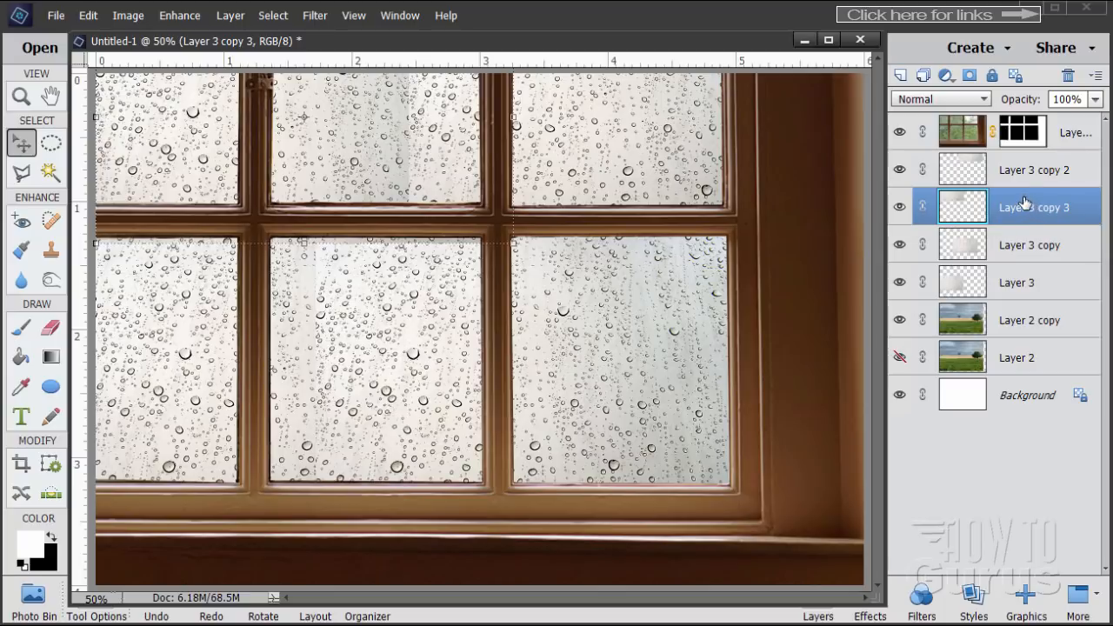
{"action": "left_click_drag", "start_coordinate": [1024, 203], "coordinate": [968, 171]}
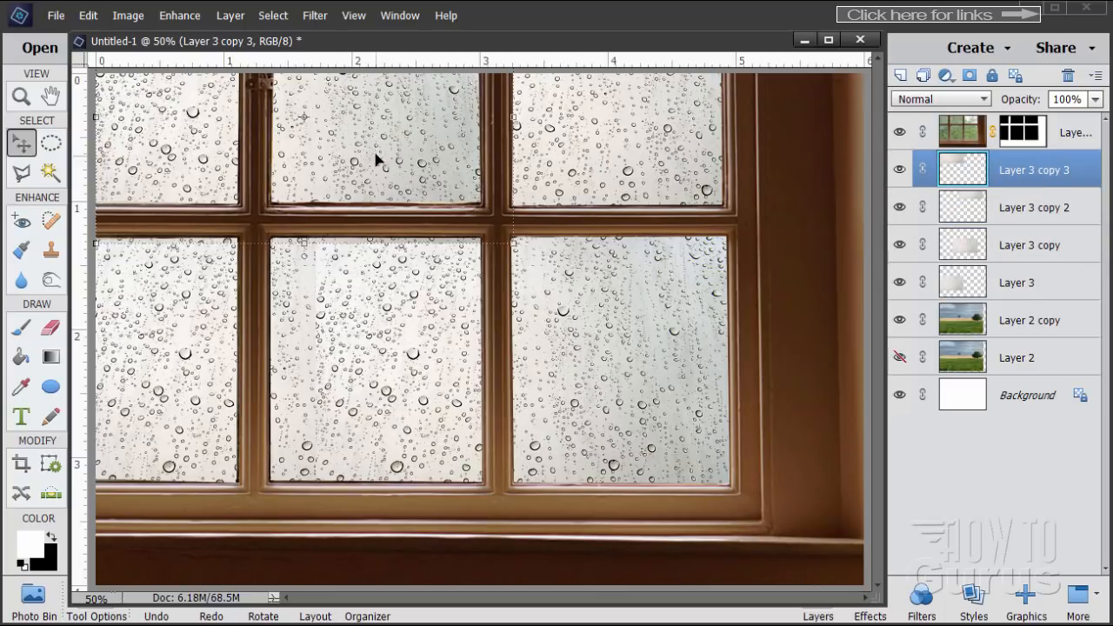
{"action": "mouse_move", "coordinate": [360, 168]}
{"action": "left_mouse_down"}
{"action": "mouse_move", "coordinate": [327, 146]}
{"action": "mouse_move", "coordinate": [358, 160]}
{"action": "mouse_move", "coordinate": [313, 152]}
{"action": "mouse_move", "coordinate": [353, 159]}
{"action": "left_mouse_up"}
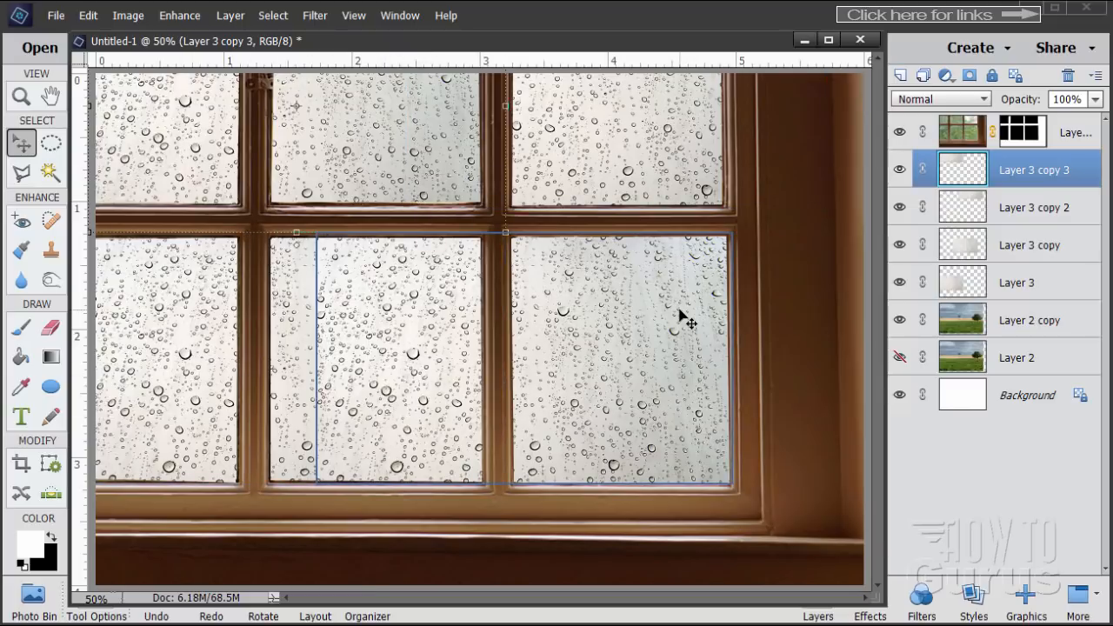
Hide Layer 3 copy 3 to expose the raindrop overlap in the upper-middle pane.
{"action": "left_click", "coordinate": [901, 170]}
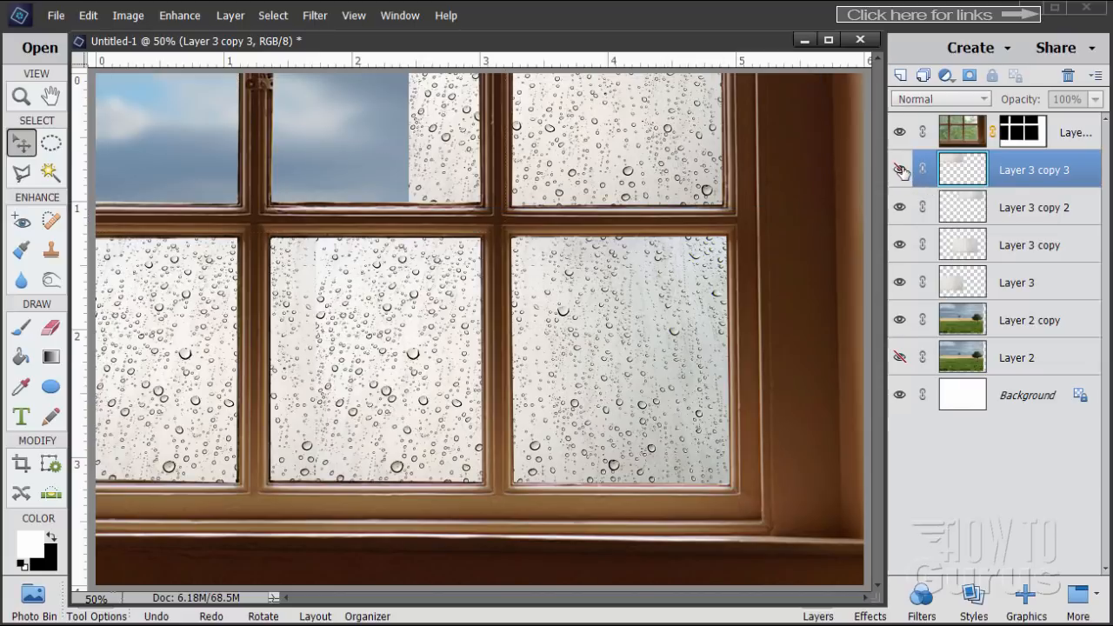
{"action": "left_click", "coordinate": [901, 170]}
{"action": "left_click", "coordinate": [901, 170]}
Delete the part of Layer 3 copy 2 overlapping the upper-middle pane using a Rectangular Marquee selection, deselect, and show Layer 3 copy 3 again.
{"action": "left_click", "coordinate": [57, 147]}
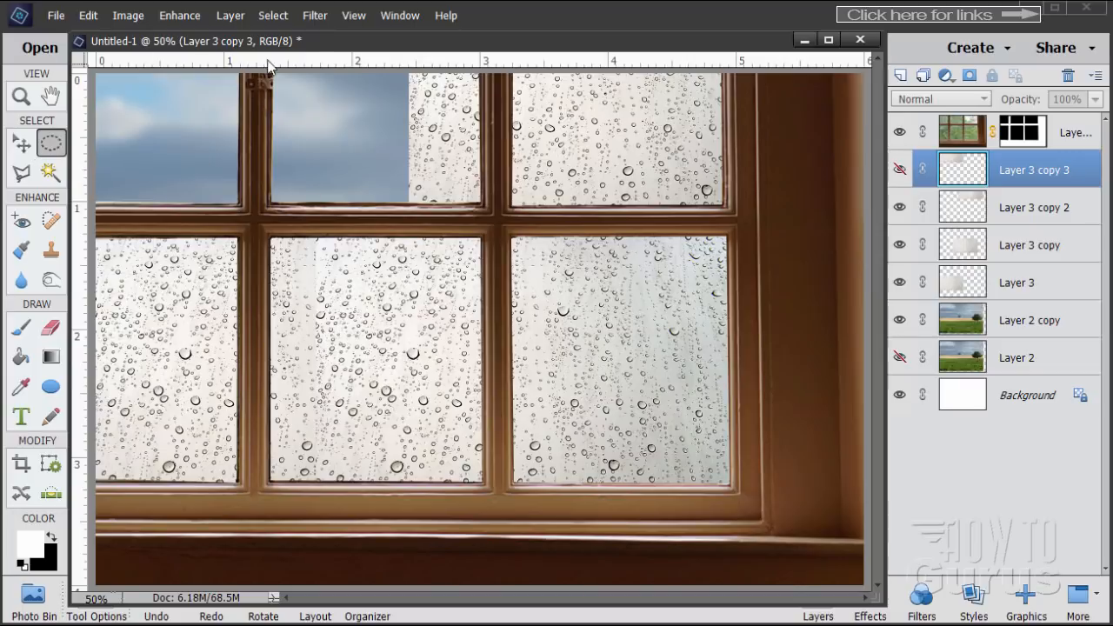
{"action": "left_click_drag", "start_coordinate": [316, 43], "coordinate": [443, 43]}
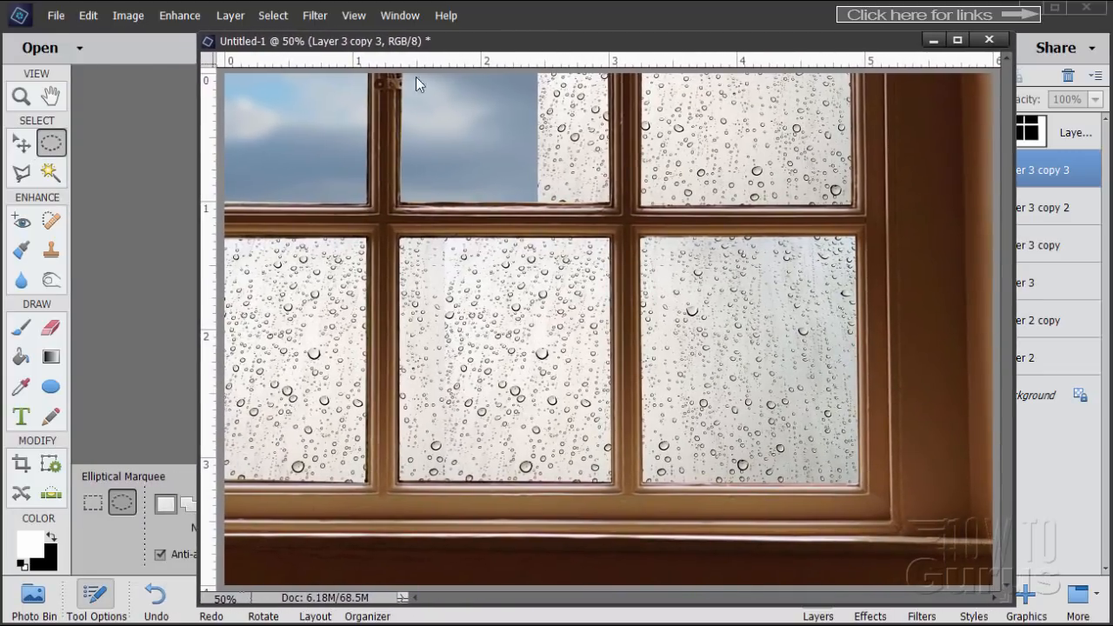
{"action": "left_click", "coordinate": [93, 503]}
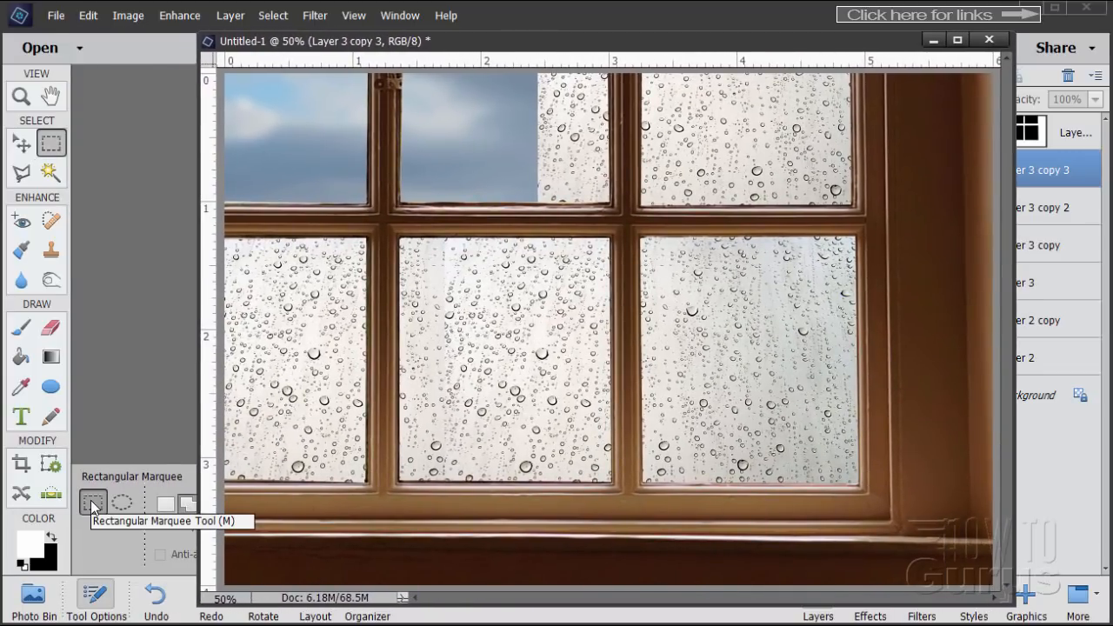
{"action": "left_click_drag", "start_coordinate": [628, 46], "coordinate": [464, 45]}
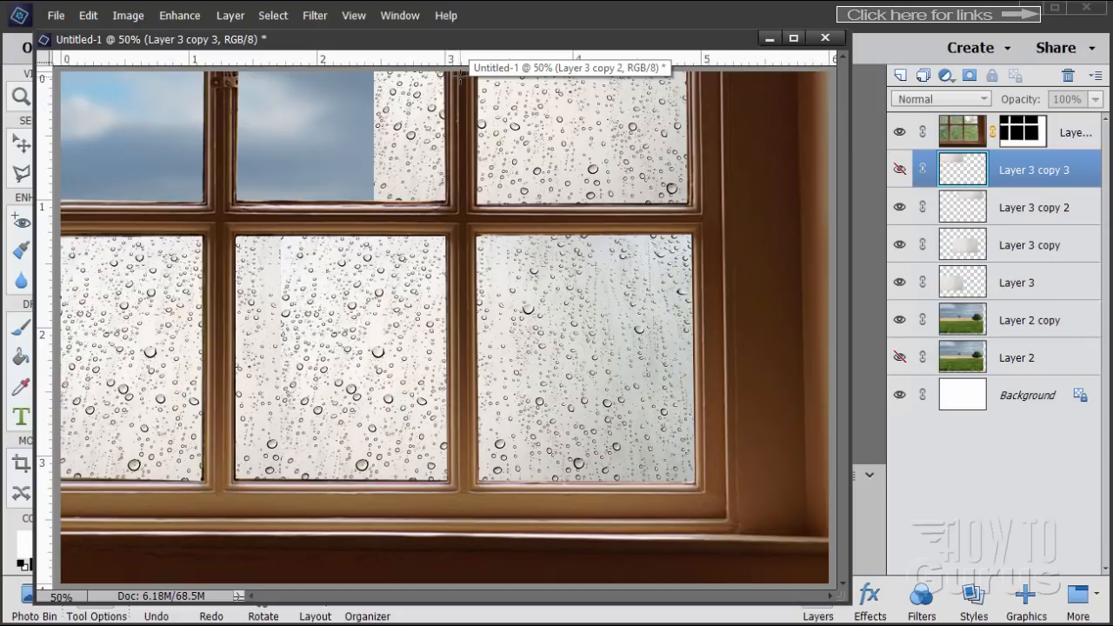
{"action": "left_click_drag", "start_coordinate": [461, 73], "coordinate": [355, 217]}
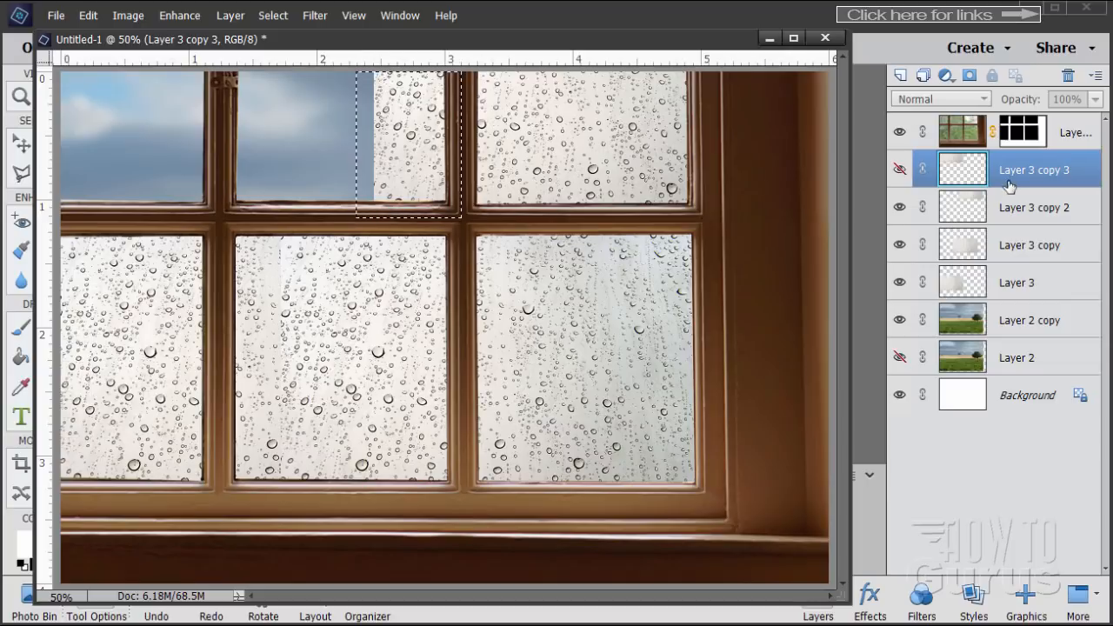
{"action": "left_click", "coordinate": [991, 214]}
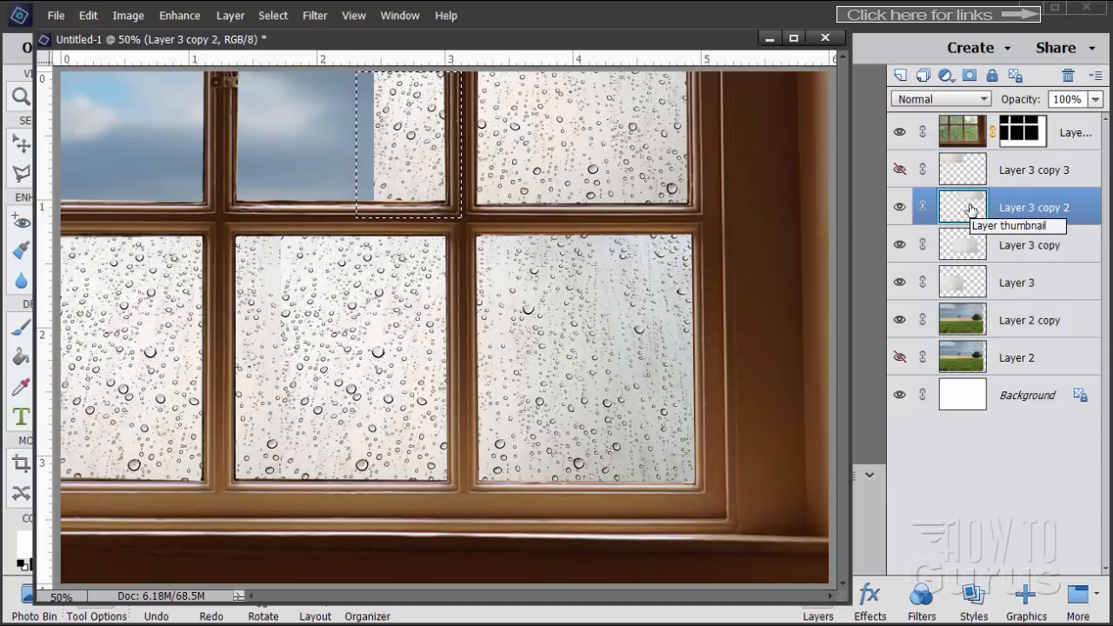
{"action": "key", "text": "Delete"}
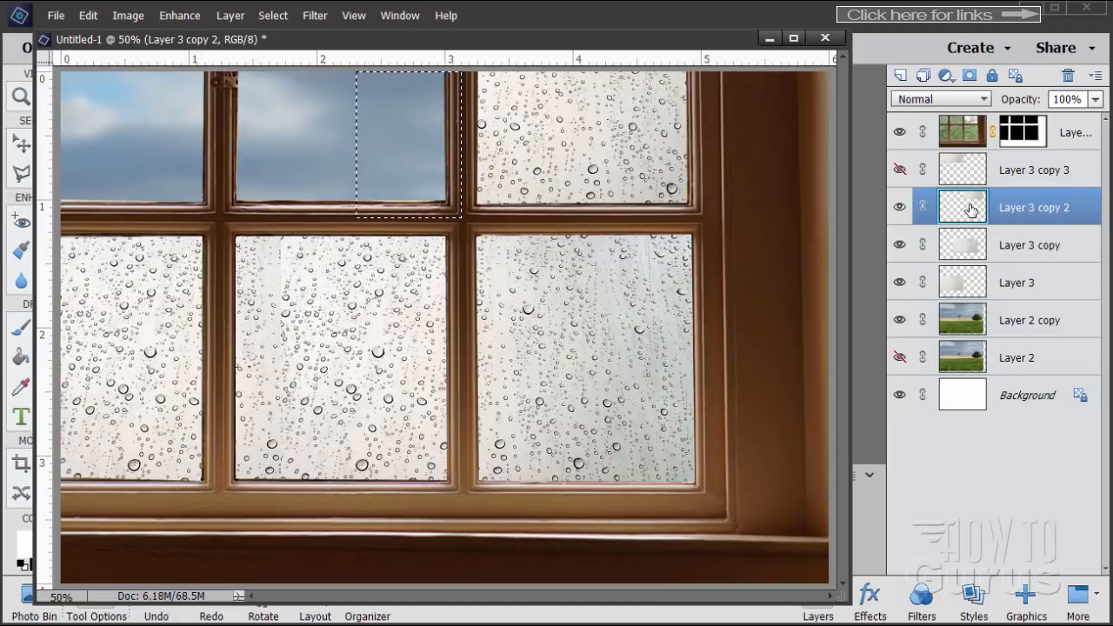
{"action": "left_click", "coordinate": [274, 15]}
{"action": "left_click", "coordinate": [280, 49]}
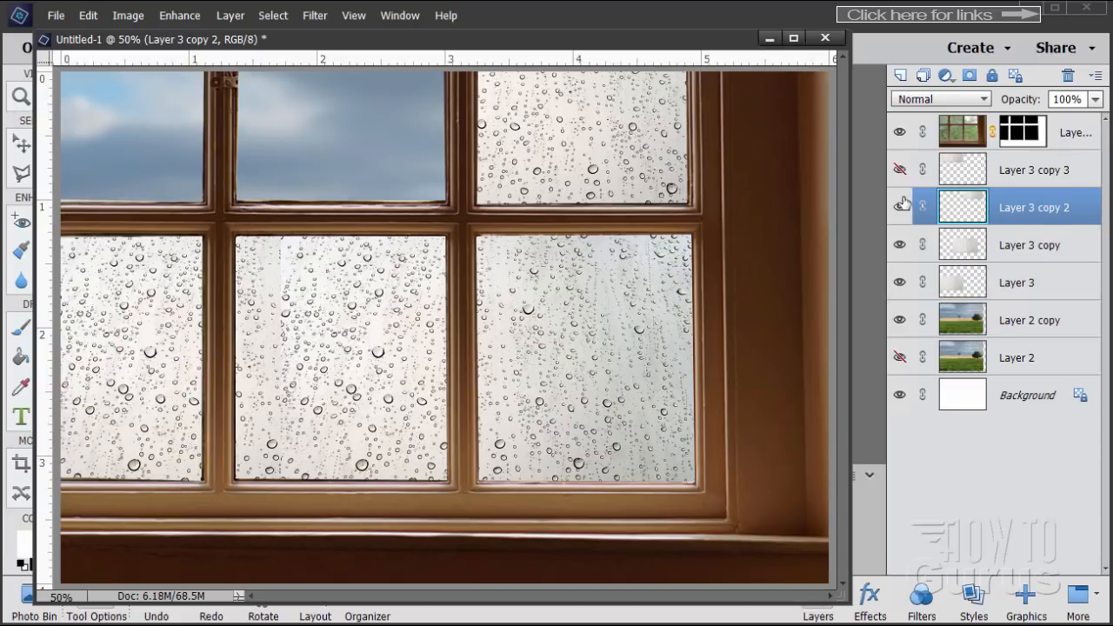
{"action": "left_click", "coordinate": [900, 170]}
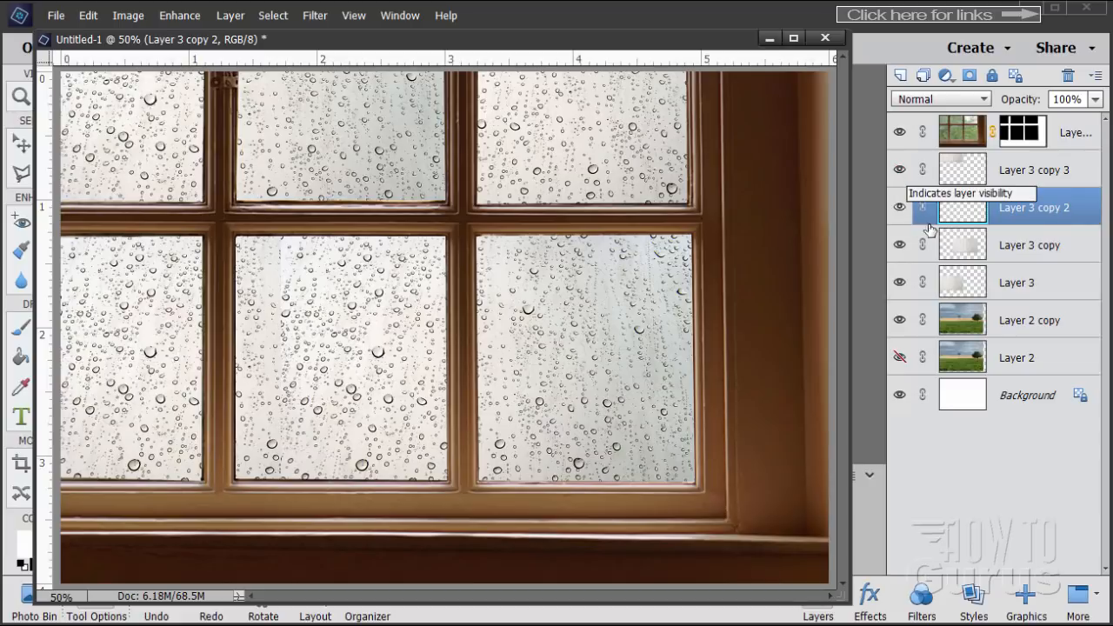
Delete the part of Layer 3 copy overlapping the lower-middle pane using a Rectangular Marquee selection, and deselect.
{"action": "left_click", "coordinate": [901, 246]}
{"action": "left_click", "coordinate": [901, 245]}
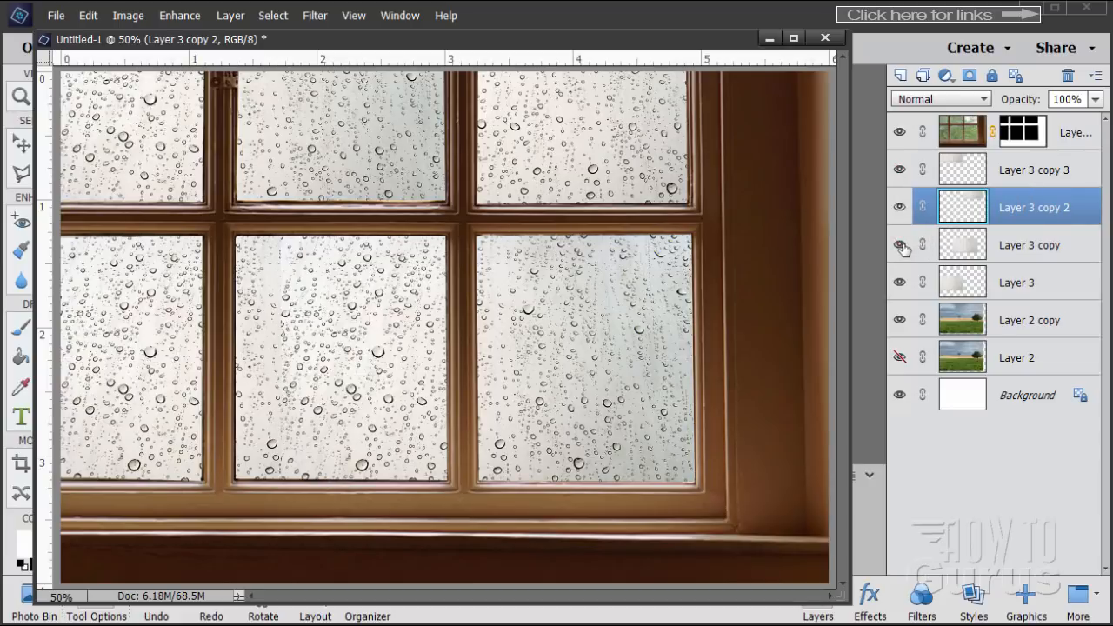
{"action": "left_click", "coordinate": [901, 245]}
{"action": "left_click", "coordinate": [901, 246]}
{"action": "left_click", "coordinate": [901, 245]}
{"action": "left_click", "coordinate": [901, 245]}
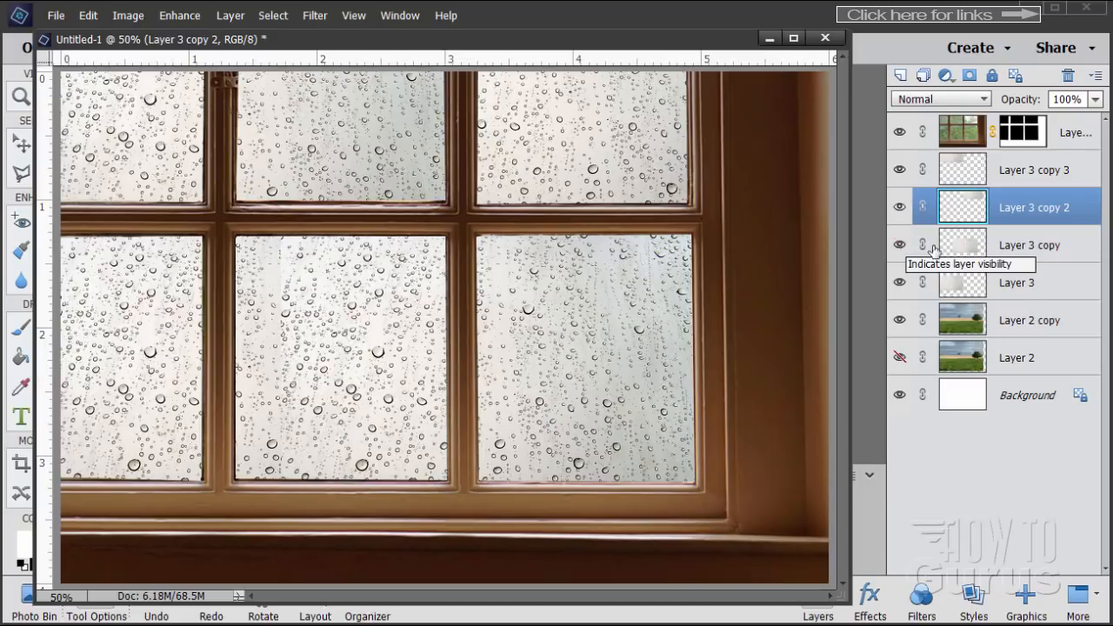
{"action": "left_click", "coordinate": [1009, 248]}
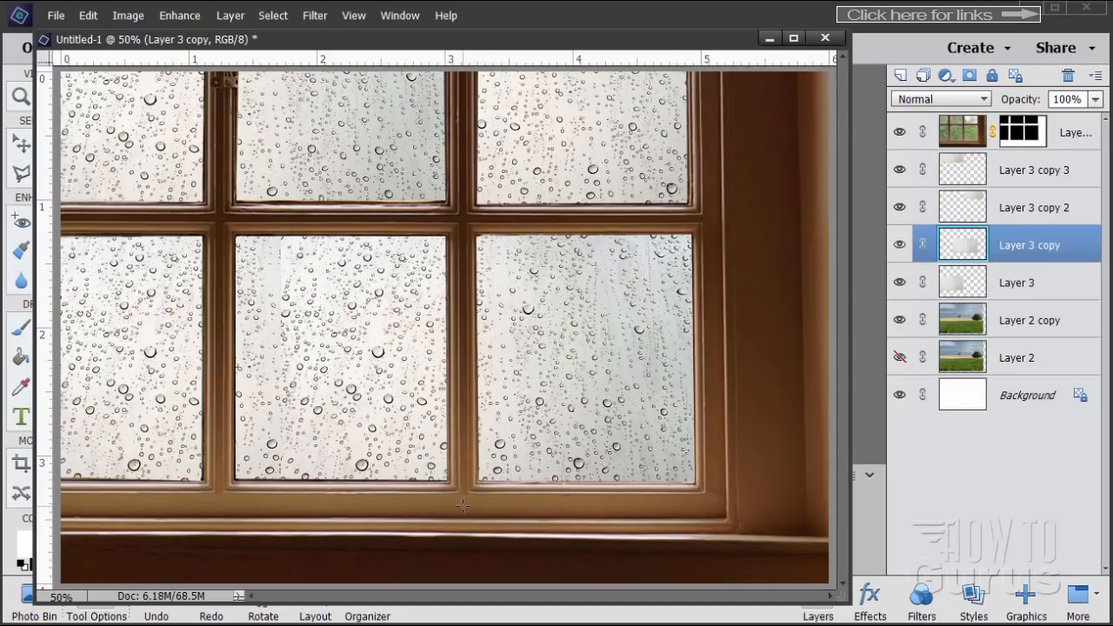
{"action": "left_click_drag", "start_coordinate": [462, 506], "coordinate": [254, 220]}
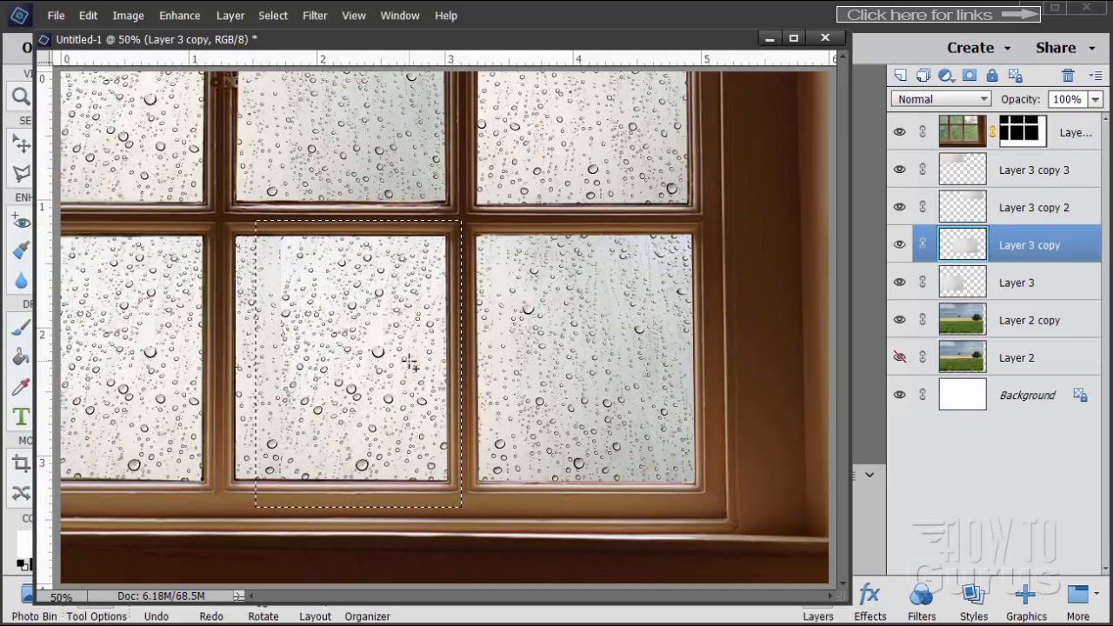
{"action": "key", "text": "Delete"}
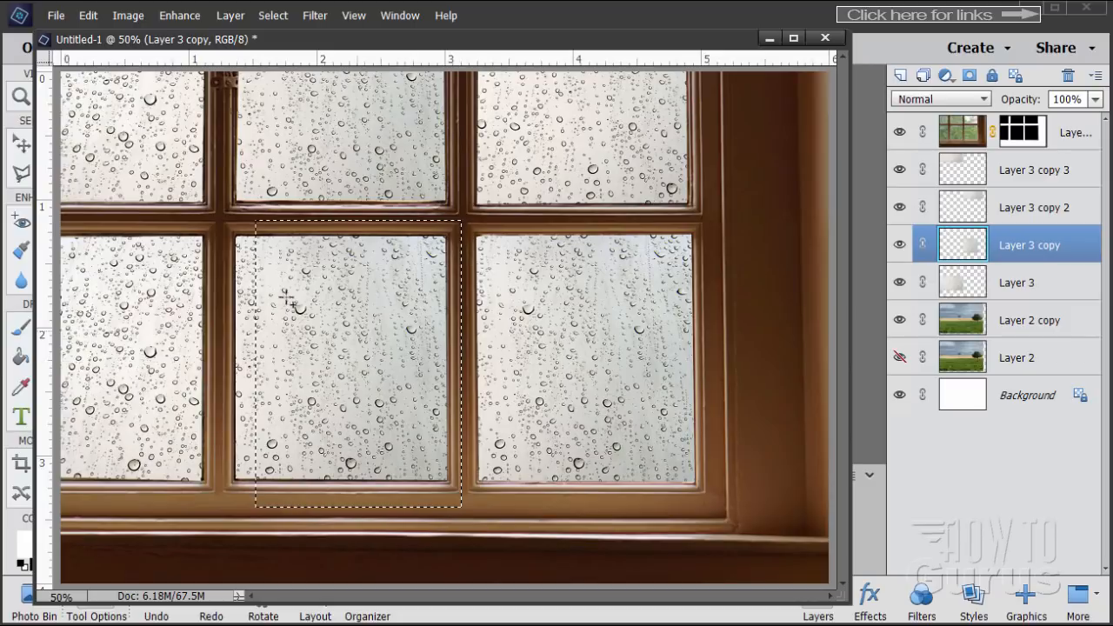
{"action": "left_click", "coordinate": [277, 16]}
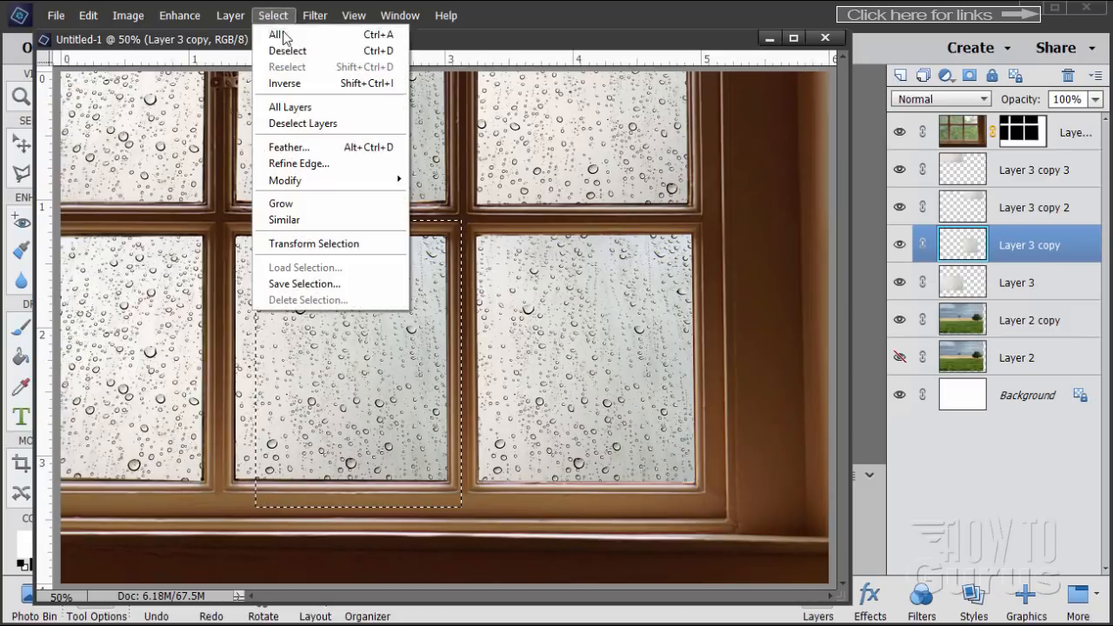
{"action": "left_click", "coordinate": [288, 51]}
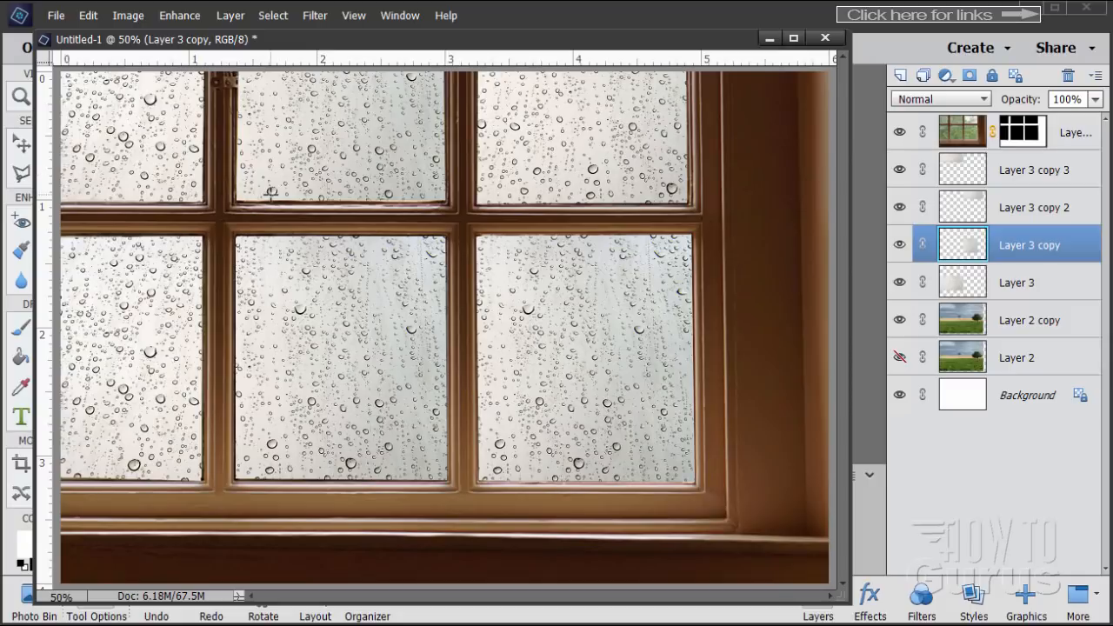
Use the Clone Stamp on Layer 3 copy to vary the repeated raindrops in the lower-right pane with texture sampled from the same pane.
{"action": "left_click", "coordinate": [21, 143]}
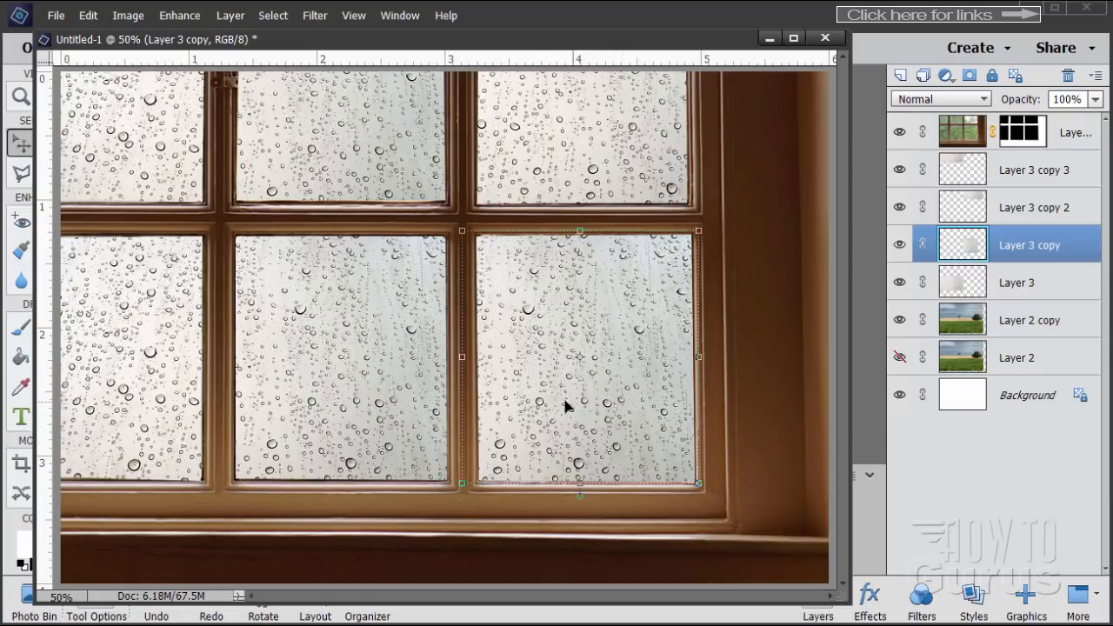
{"action": "left_click", "coordinate": [900, 247]}
{"action": "left_click", "coordinate": [900, 246]}
{"action": "left_click", "coordinate": [900, 246]}
{"action": "left_click", "coordinate": [900, 246]}
{"action": "left_click_drag", "start_coordinate": [329, 48], "coordinate": [375, 50]}
{"action": "left_click", "coordinate": [51, 254]}
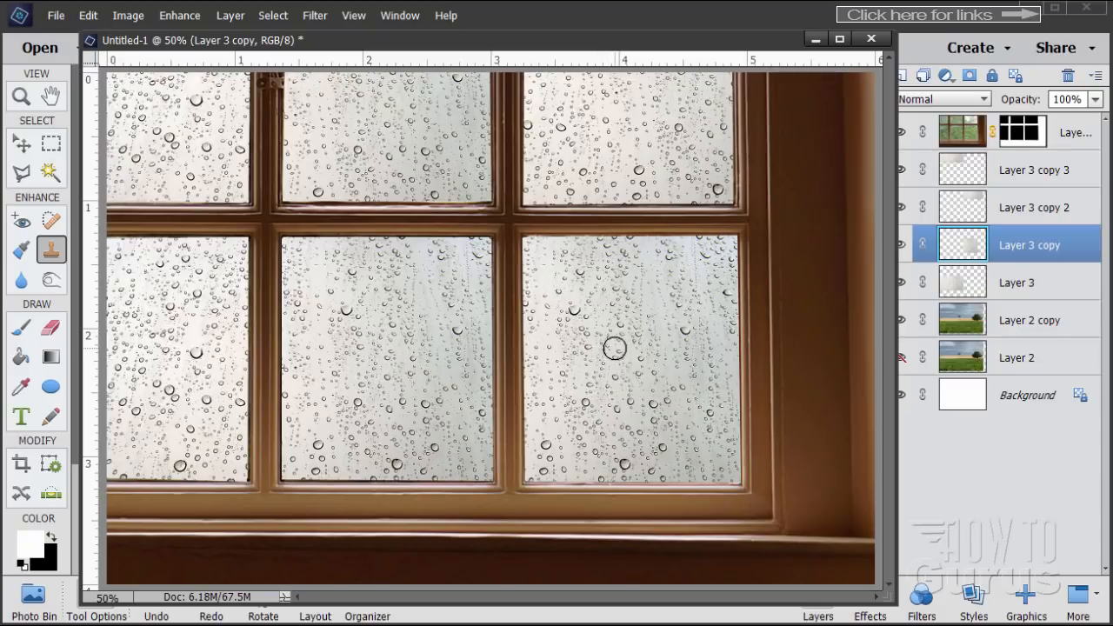
{"action": "key", "text": "alt"}
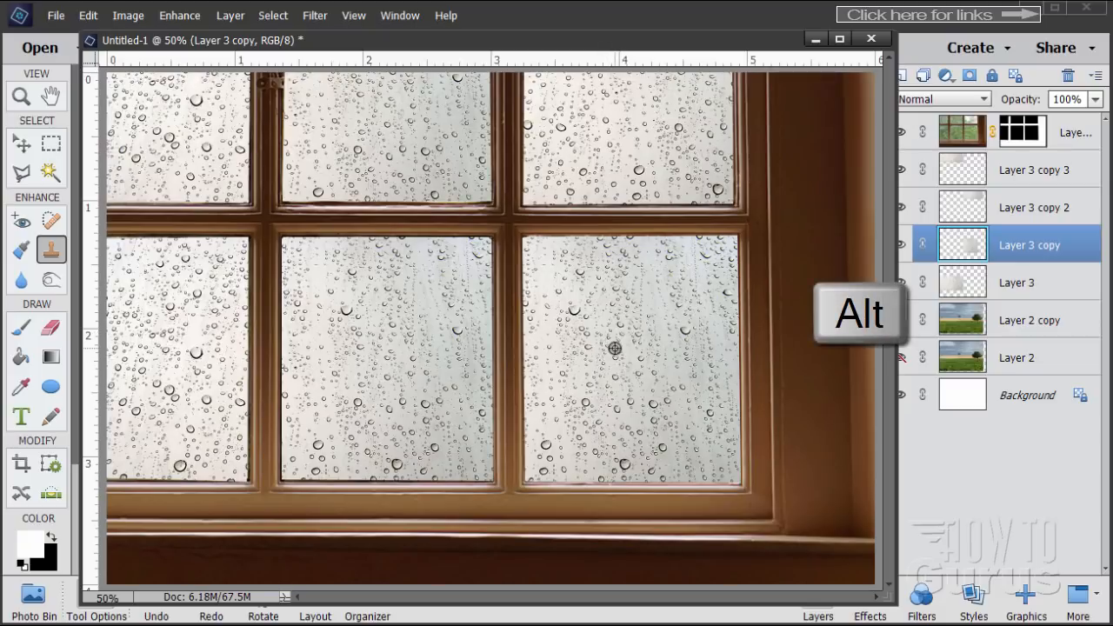
{"action": "left_click", "coordinate": [615, 347], "text": "alt"}
{"action": "left_click", "coordinate": [586, 406]}
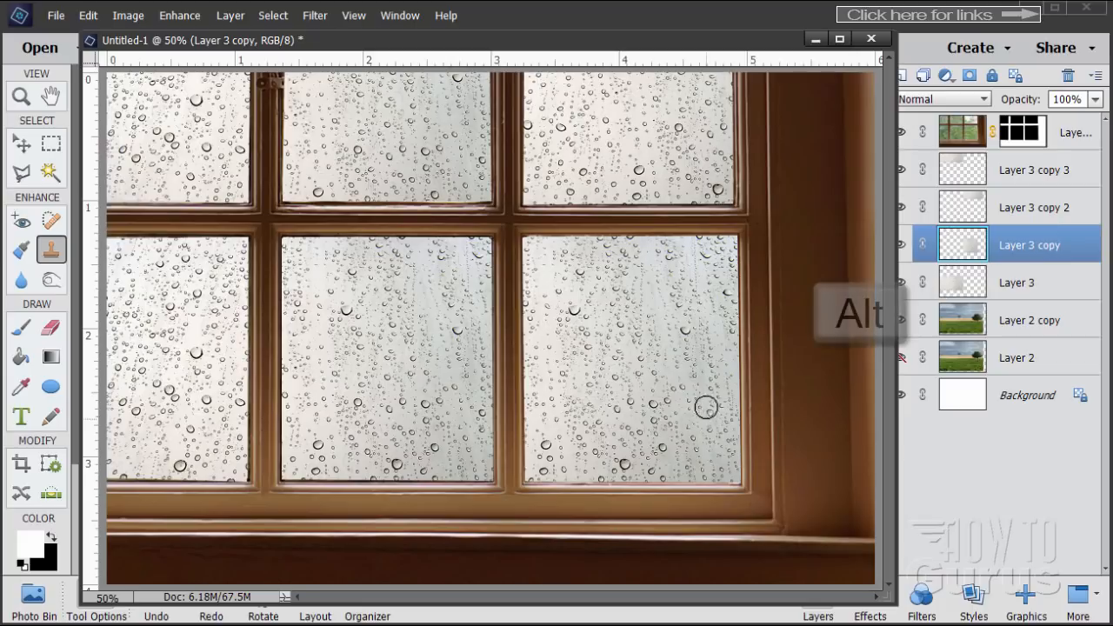
{"action": "left_click", "coordinate": [606, 346], "text": "alt"}
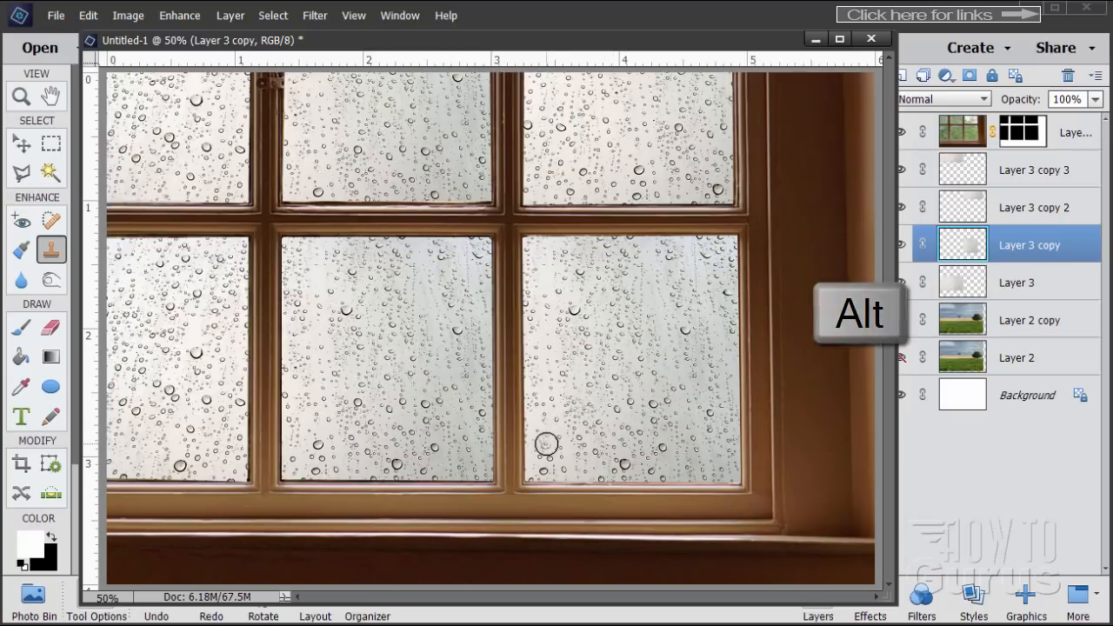
{"action": "left_click", "coordinate": [546, 444]}
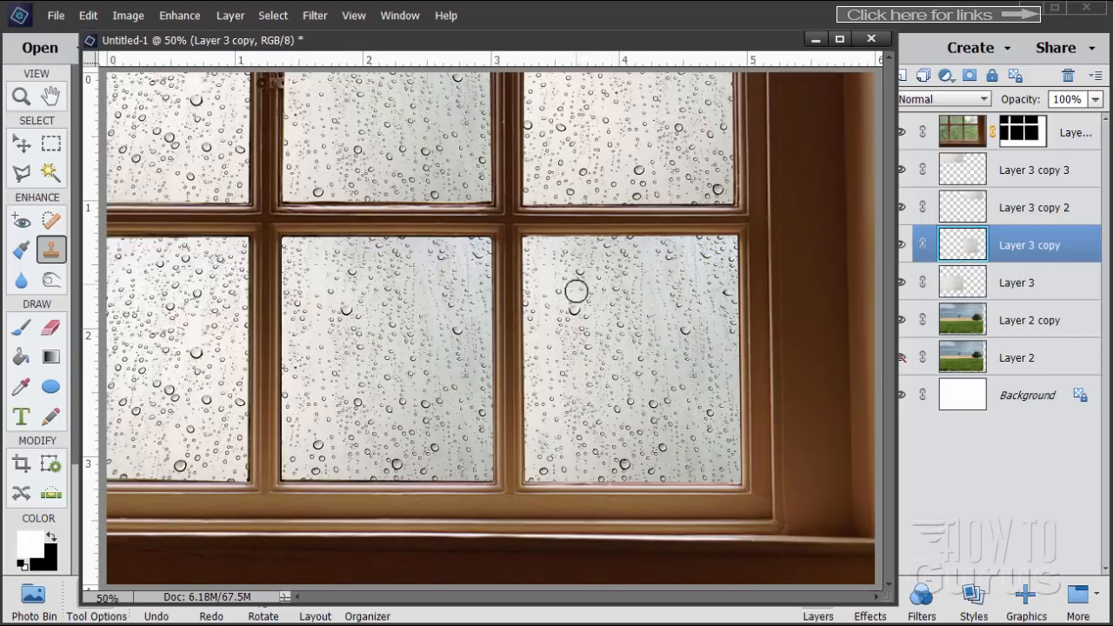
{"action": "left_click", "coordinate": [630, 307], "text": "alt"}
{"action": "left_click", "coordinate": [579, 272]}
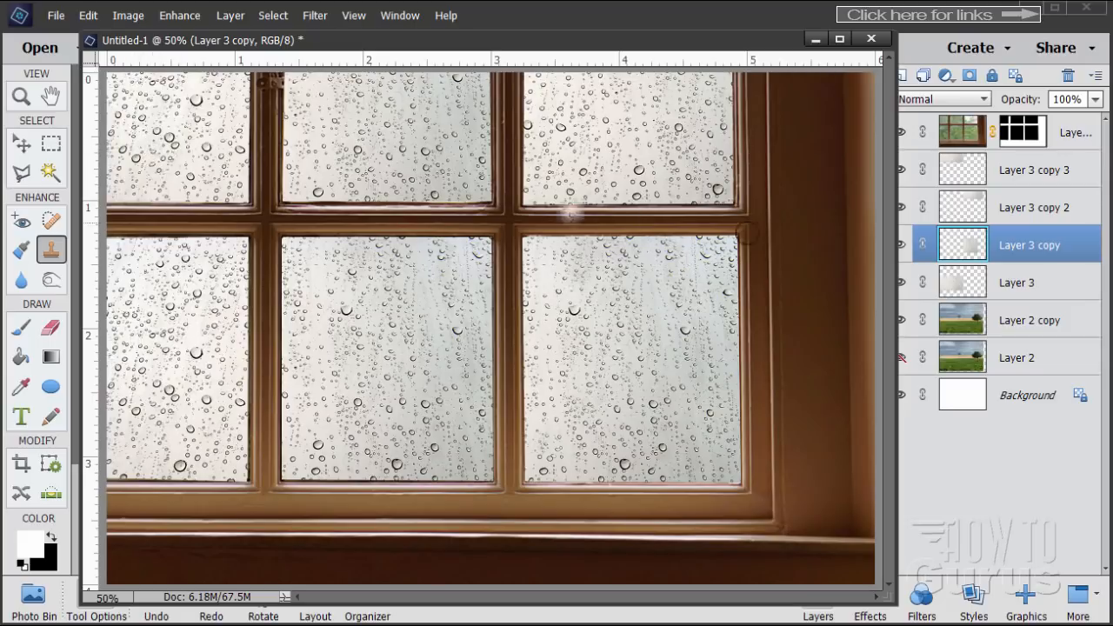
Identify the upper-left pane's layer by toggling Layer 3 copy 3, and clone raindrop texture within that pane to vary its pattern.
{"action": "left_click_drag", "start_coordinate": [744, 49], "coordinate": [723, 57]}
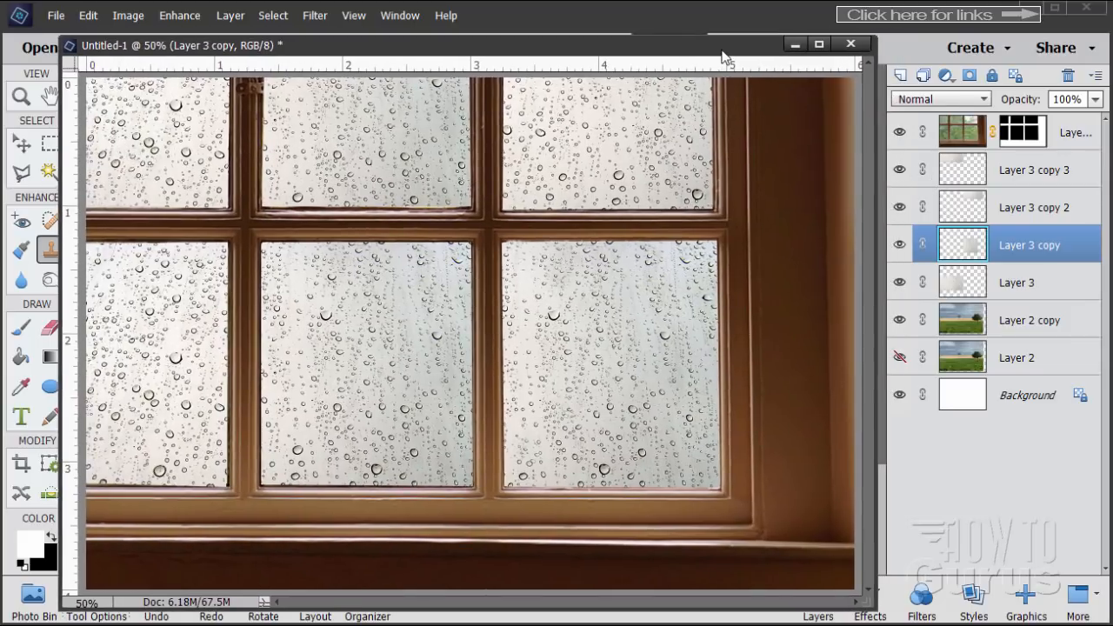
{"action": "left_click", "coordinate": [900, 171]}
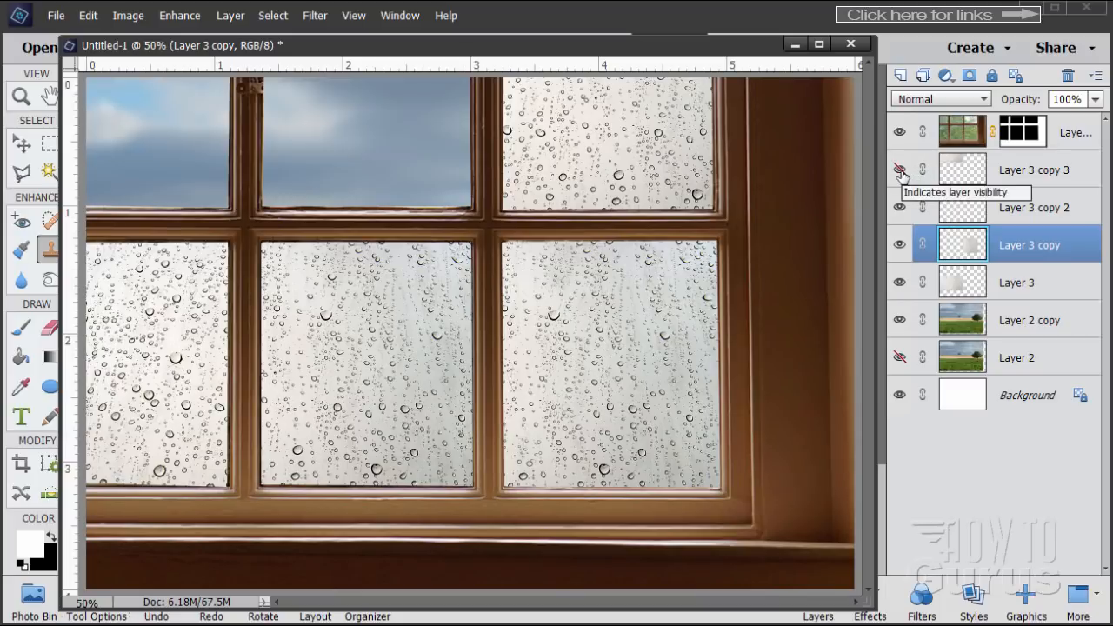
{"action": "left_click", "coordinate": [901, 173]}
{"action": "left_click", "coordinate": [901, 173]}
{"action": "left_click", "coordinate": [901, 173]}
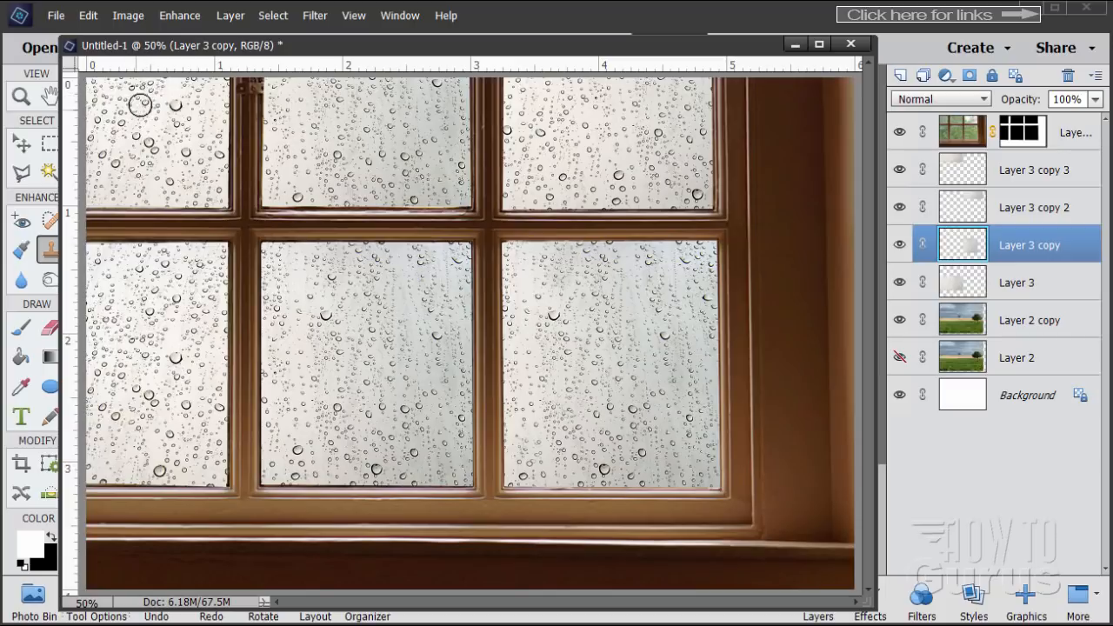
{"action": "left_click", "coordinate": [976, 174]}
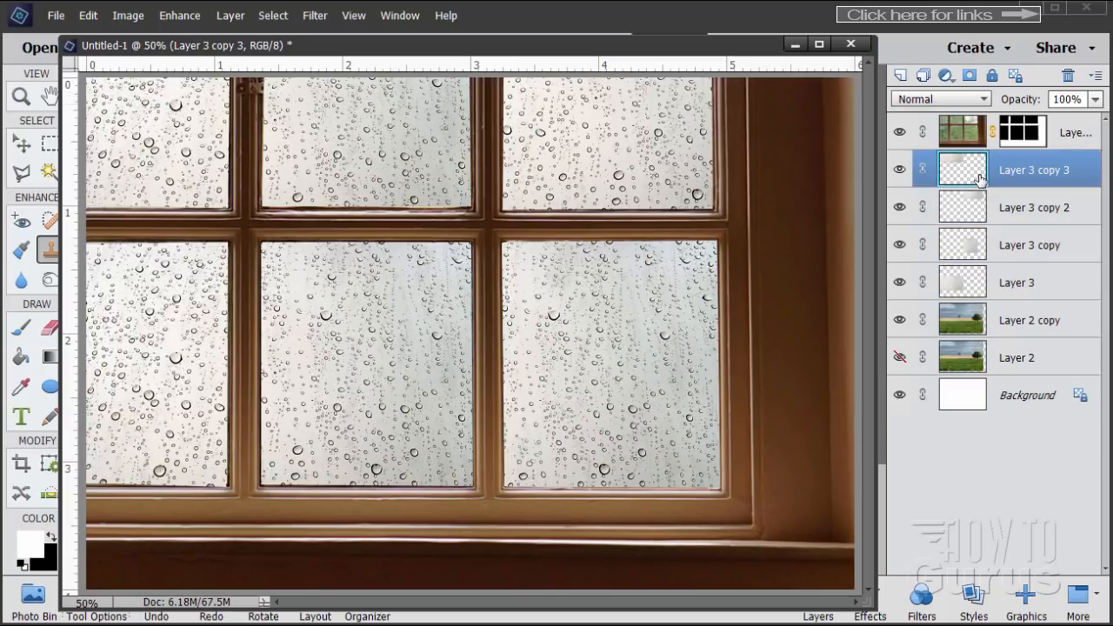
{"action": "left_click", "coordinate": [139, 103], "text": "alt"}
{"action": "key", "text": "alt"}
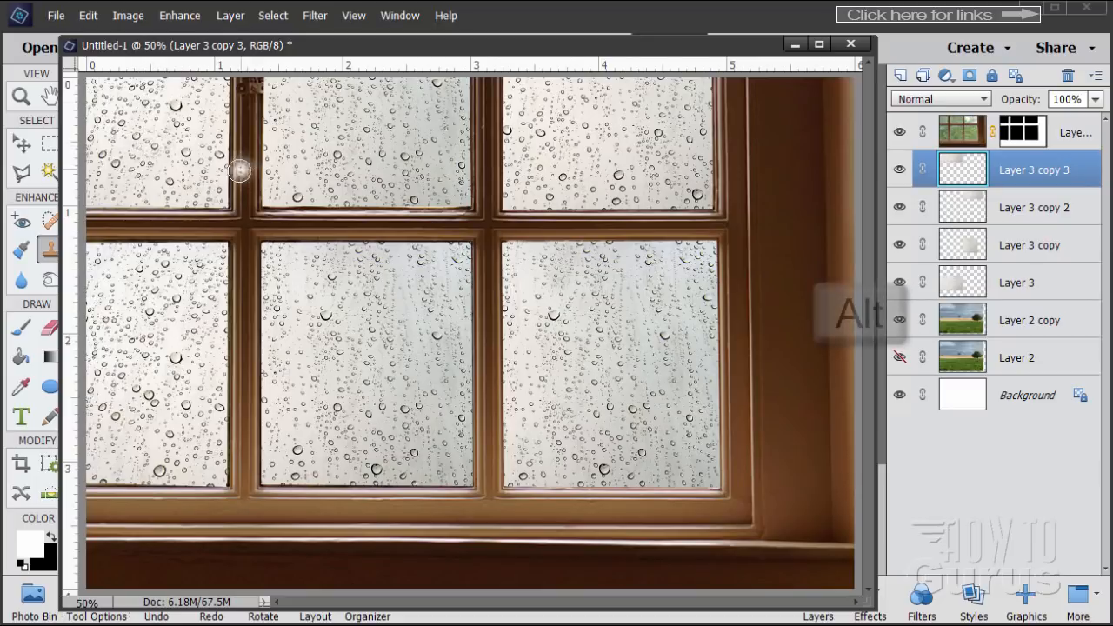
{"action": "left_click", "coordinate": [195, 133], "text": "alt"}
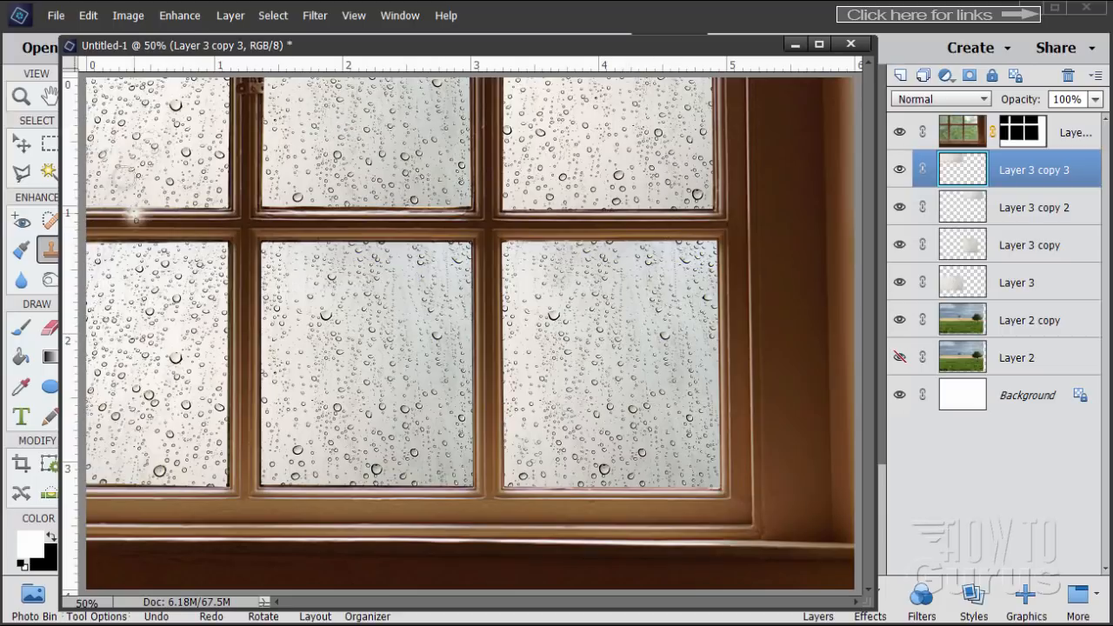
Merge the four raindrop layers, from Layer 3 up to Layer 3 copy 3, into one layer.
{"action": "left_click_drag", "start_coordinate": [319, 49], "coordinate": [330, 51]}
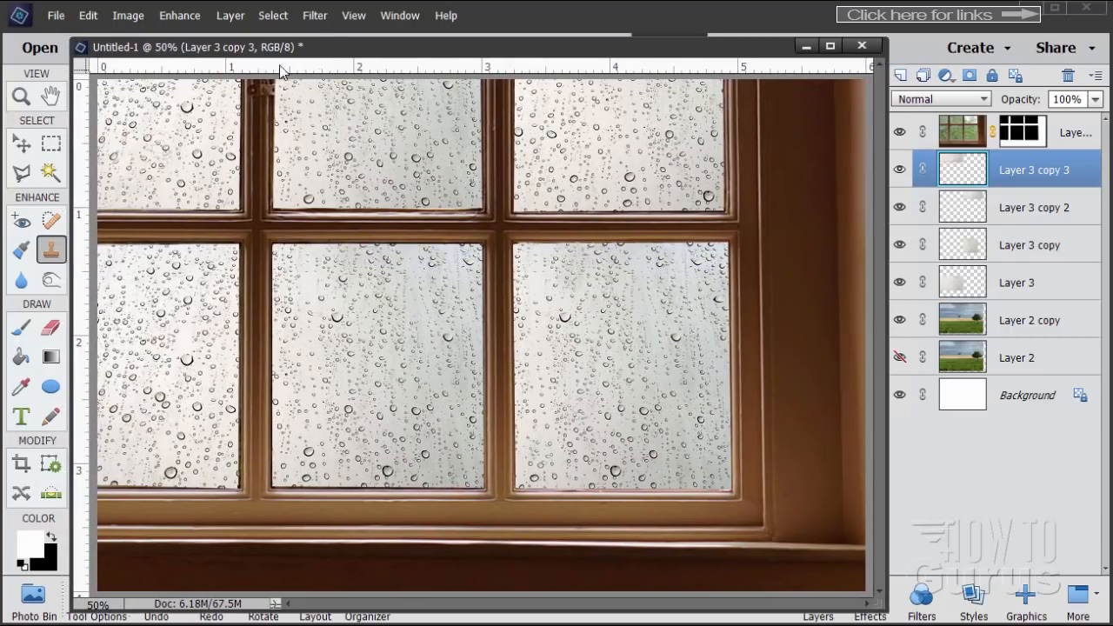
{"action": "left_click", "coordinate": [29, 148]}
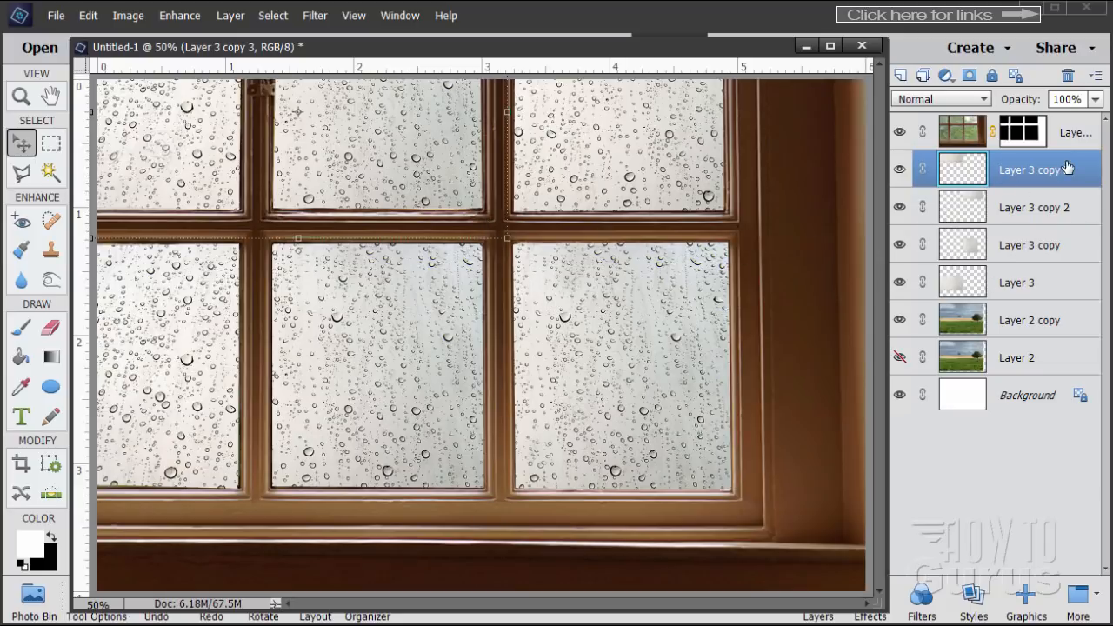
{"action": "left_click", "coordinate": [1058, 295], "text": "shift"}
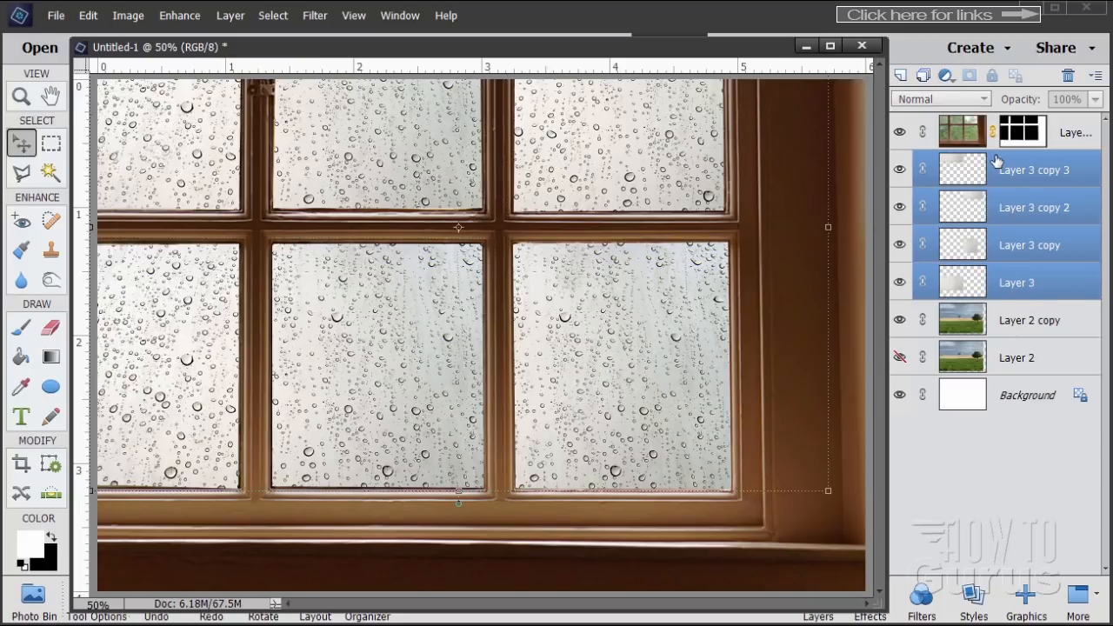
{"action": "right_click", "coordinate": [1000, 279]}
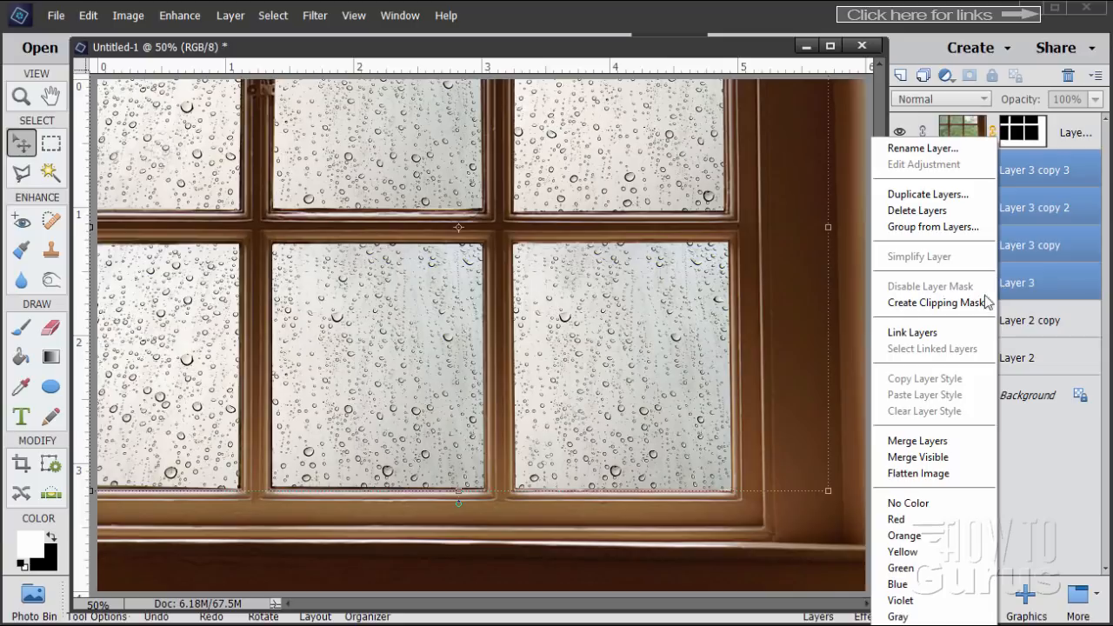
{"action": "left_click", "coordinate": [929, 443]}
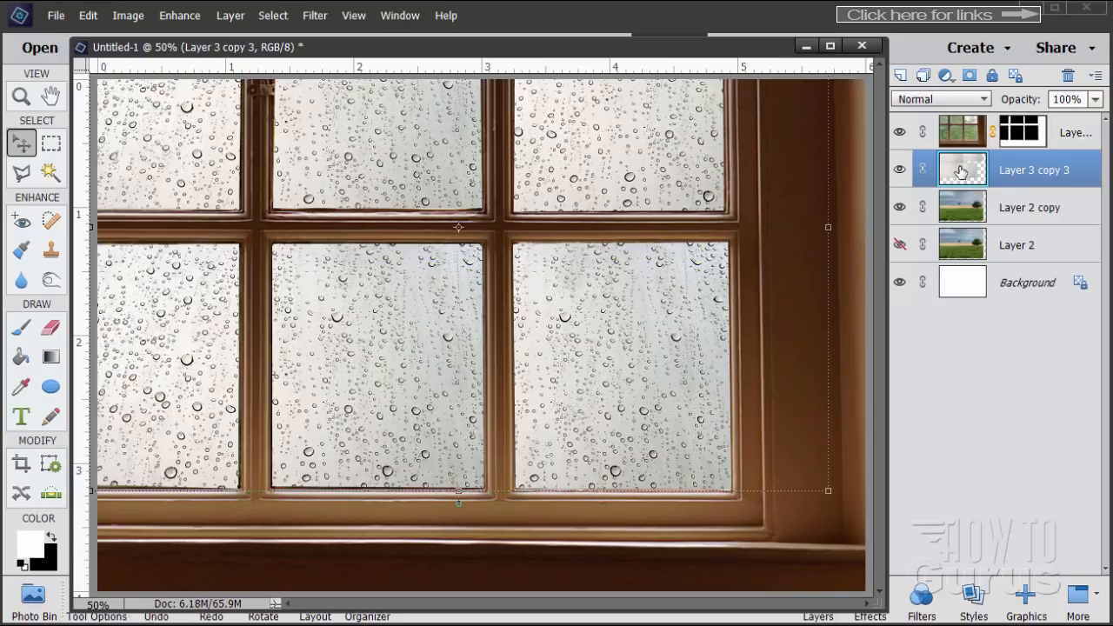
Duplicate the merged raindrop layer and invert the duplicate's colors.
{"action": "left_click_drag", "start_coordinate": [963, 171], "coordinate": [901, 76]}
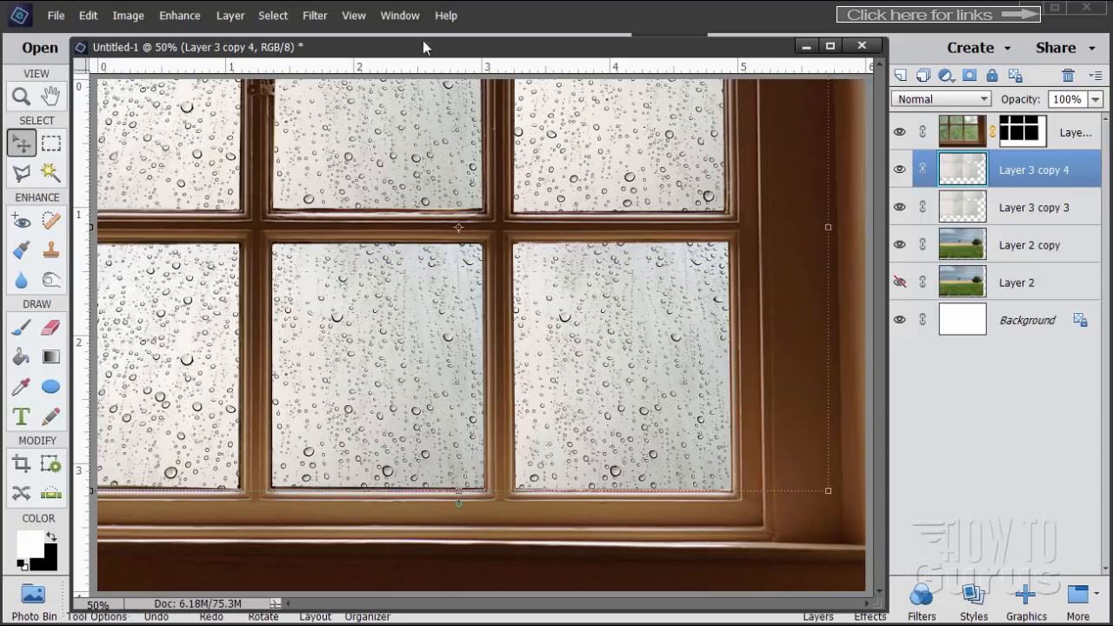
{"action": "left_click", "coordinate": [322, 19]}
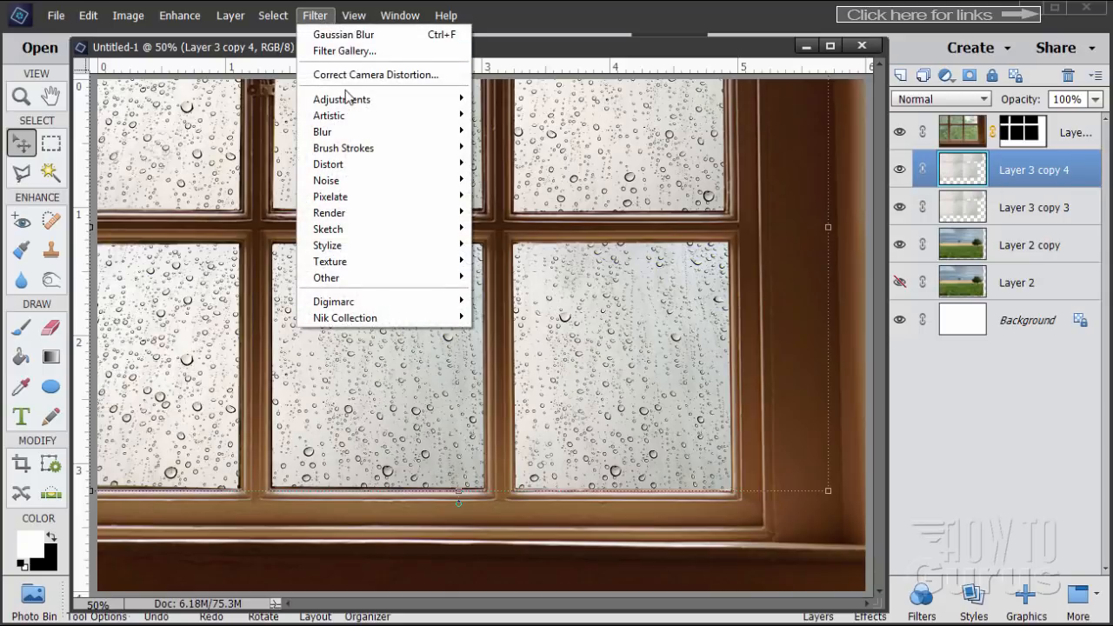
{"action": "mouse_move", "coordinate": [346, 98]}
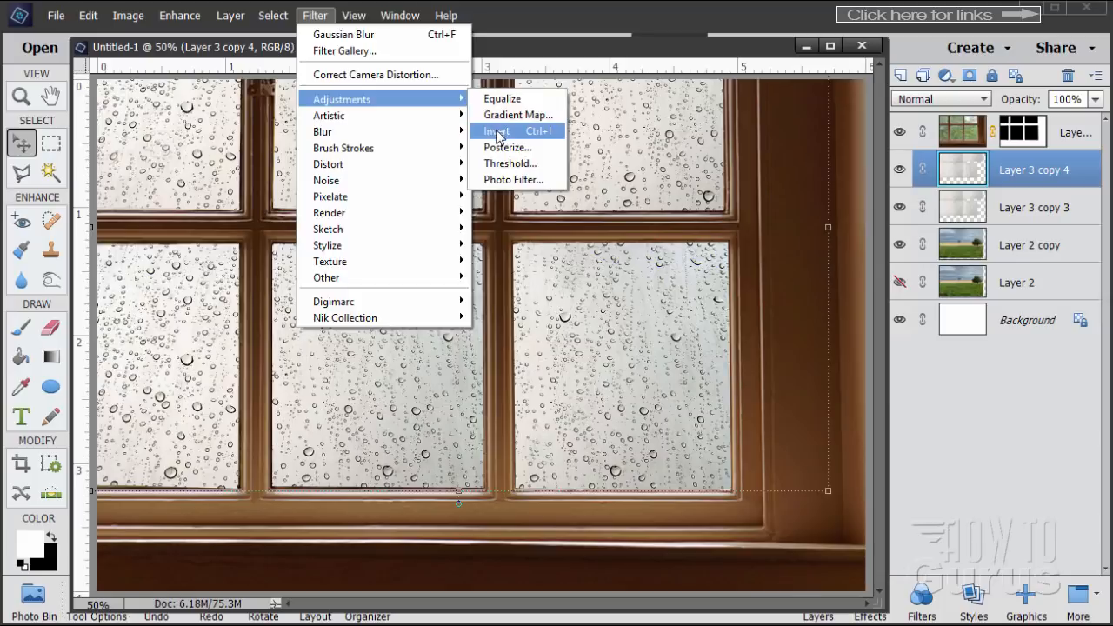
{"action": "left_click", "coordinate": [497, 131]}
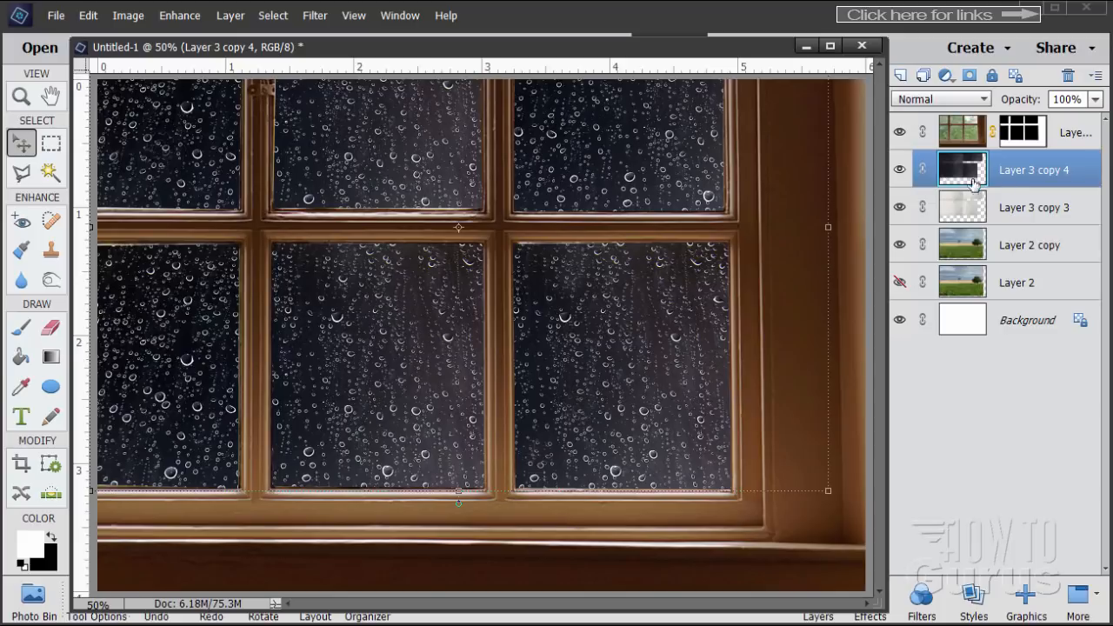
With the inverted Layer 3 copy 4 hidden, set Layer 3 copy 3's blending mode to Multiply, and show Layer 3 copy 4 again.
{"action": "left_click", "coordinate": [900, 171]}
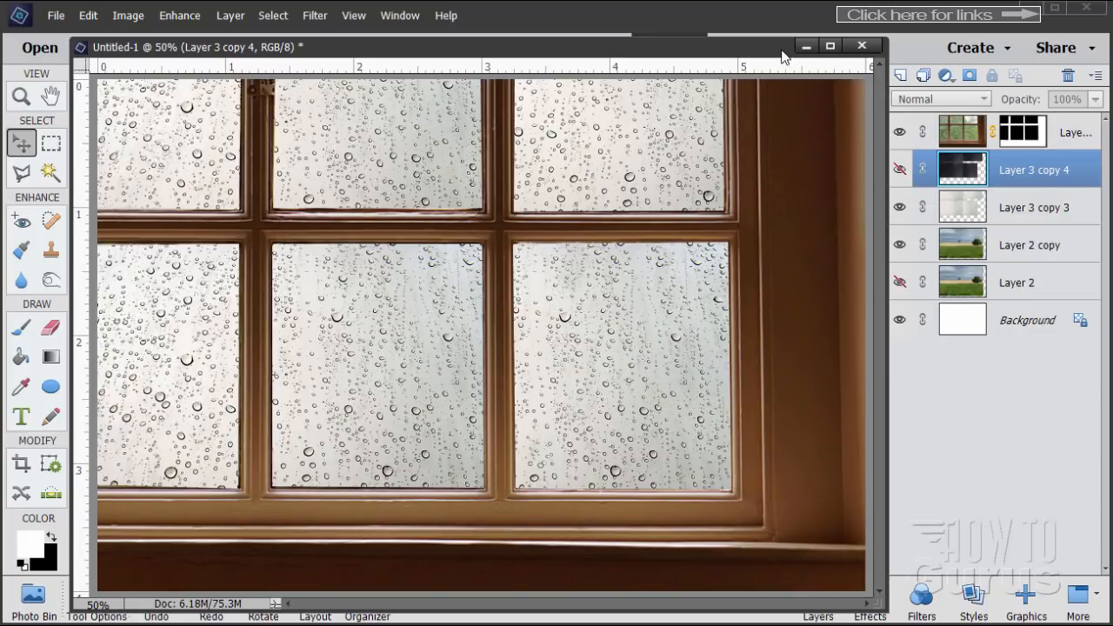
{"action": "left_click_drag", "start_coordinate": [788, 50], "coordinate": [760, 54]}
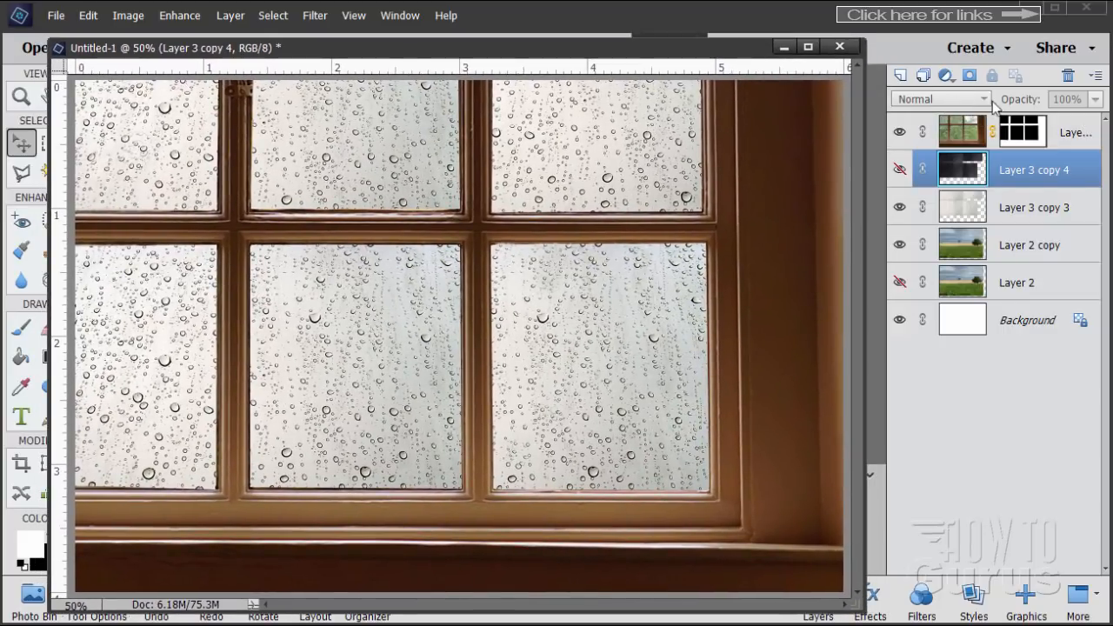
{"action": "left_click", "coordinate": [1006, 225]}
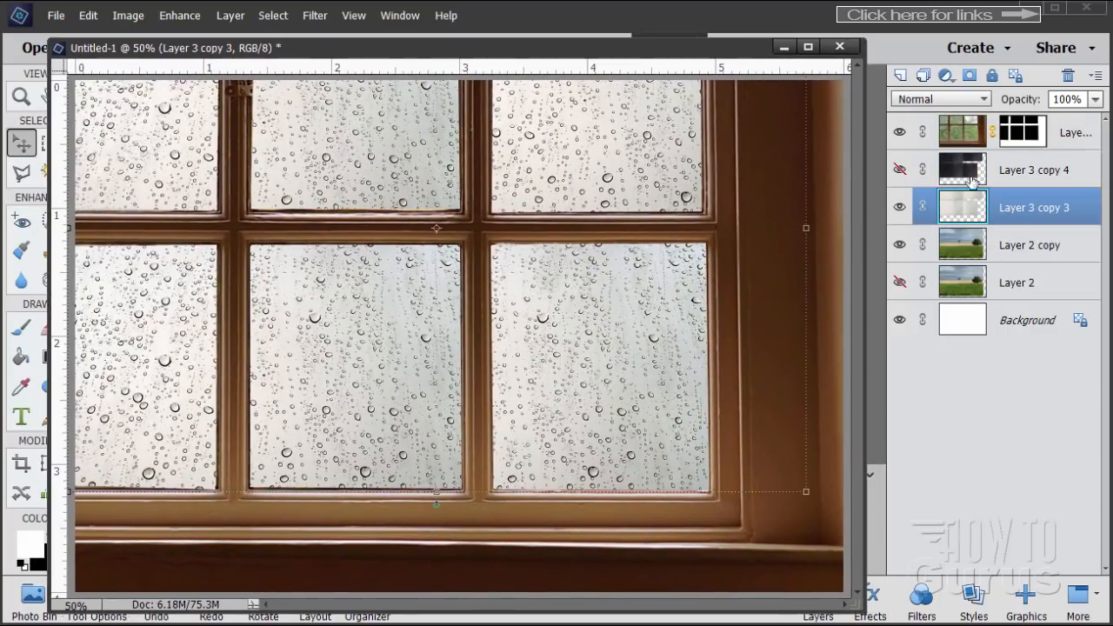
{"action": "left_click", "coordinate": [972, 106]}
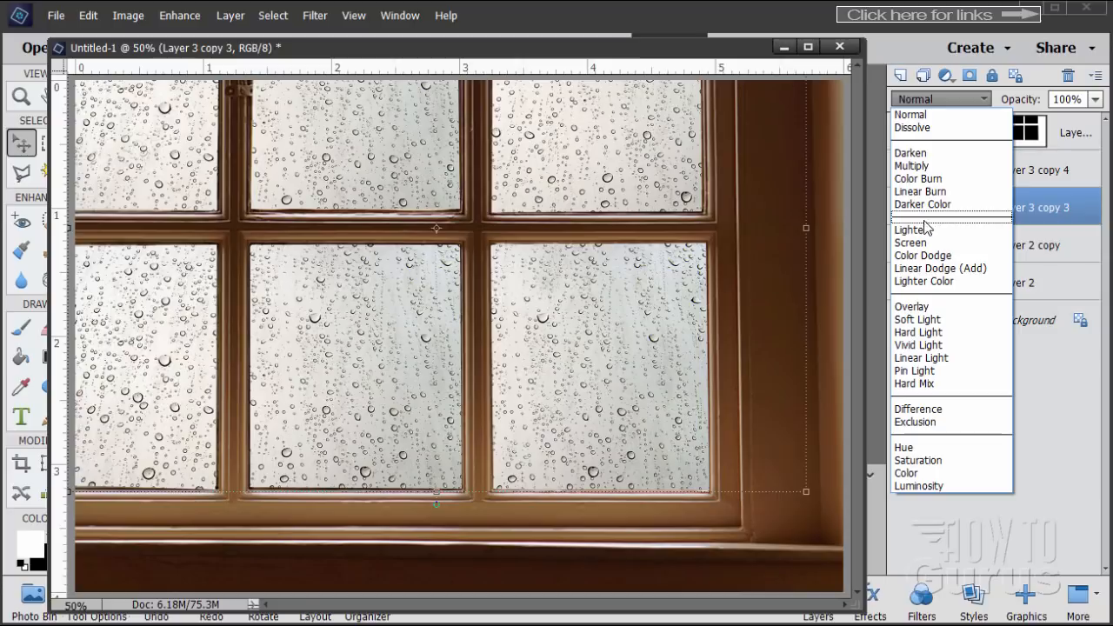
{"action": "left_click", "coordinate": [931, 170]}
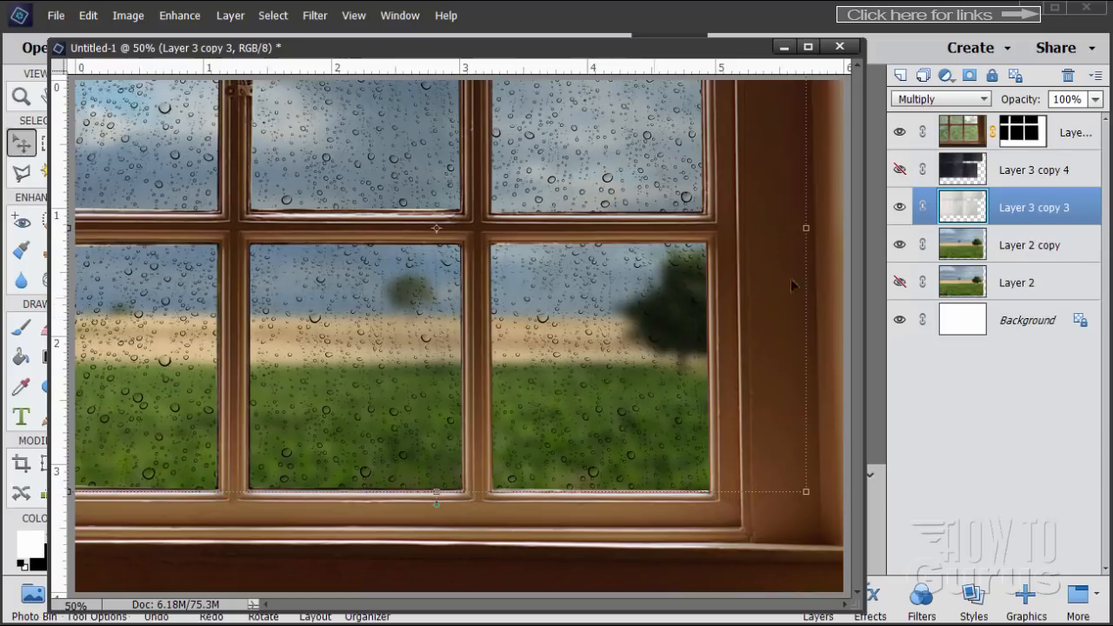
{"action": "left_click", "coordinate": [900, 169]}
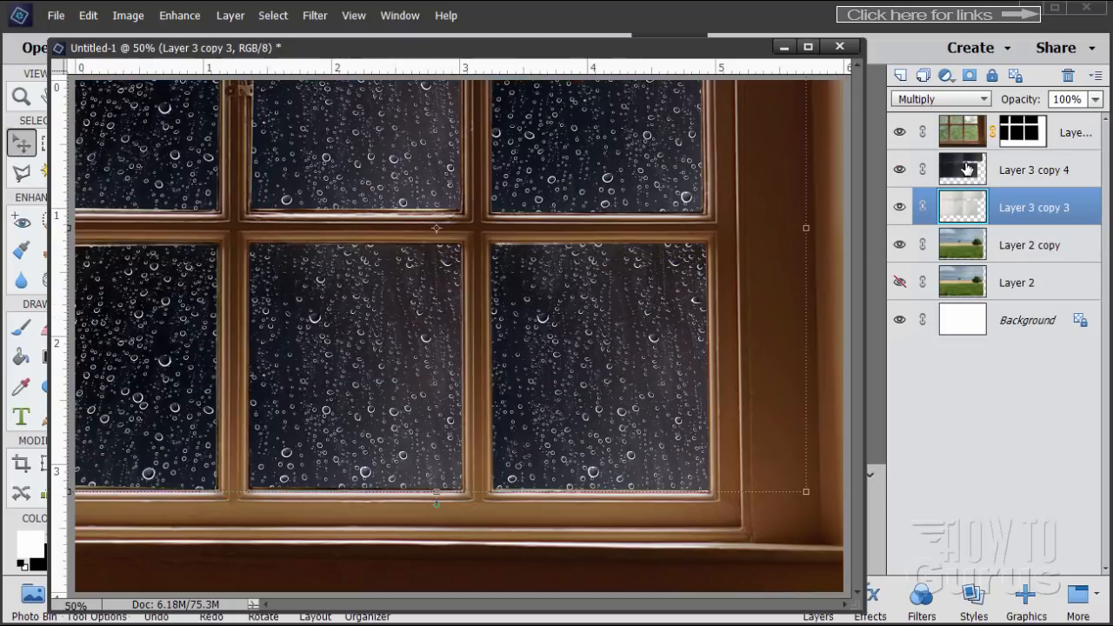
Set the blending mode of the inverted Layer 3 copy 4 to Lighter Color.
{"action": "left_click", "coordinate": [968, 169]}
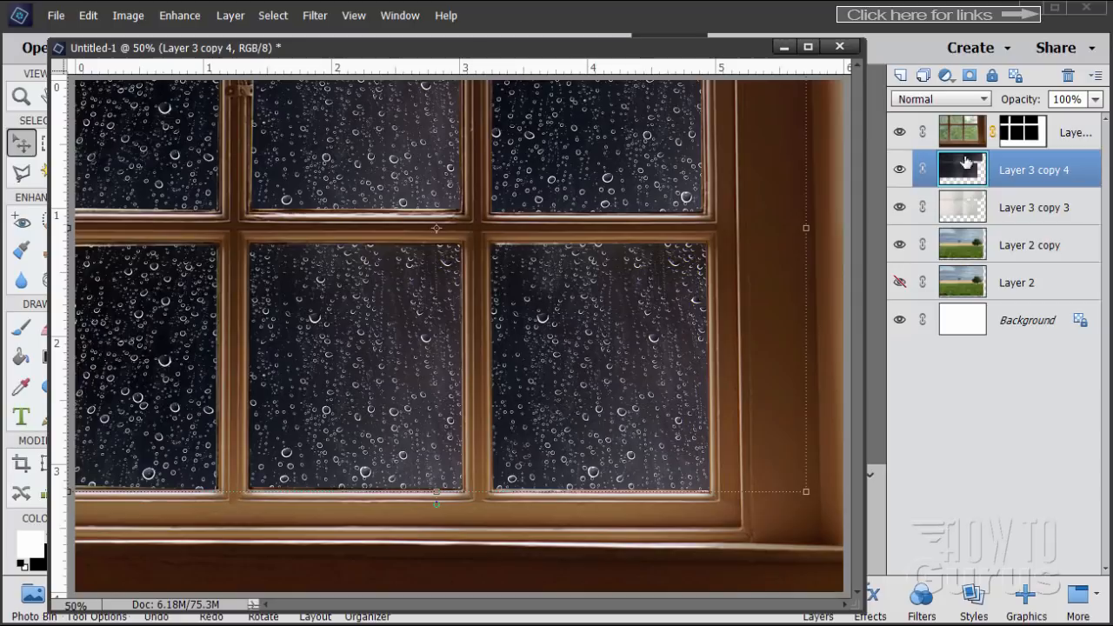
{"action": "left_click", "coordinate": [933, 100]}
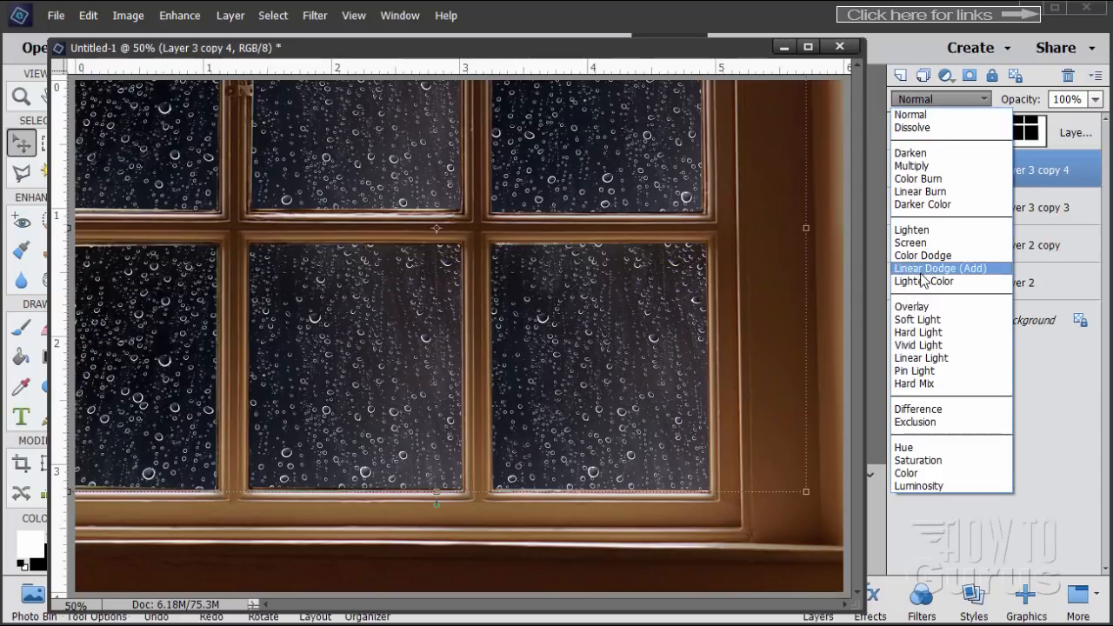
{"action": "left_click", "coordinate": [970, 282]}
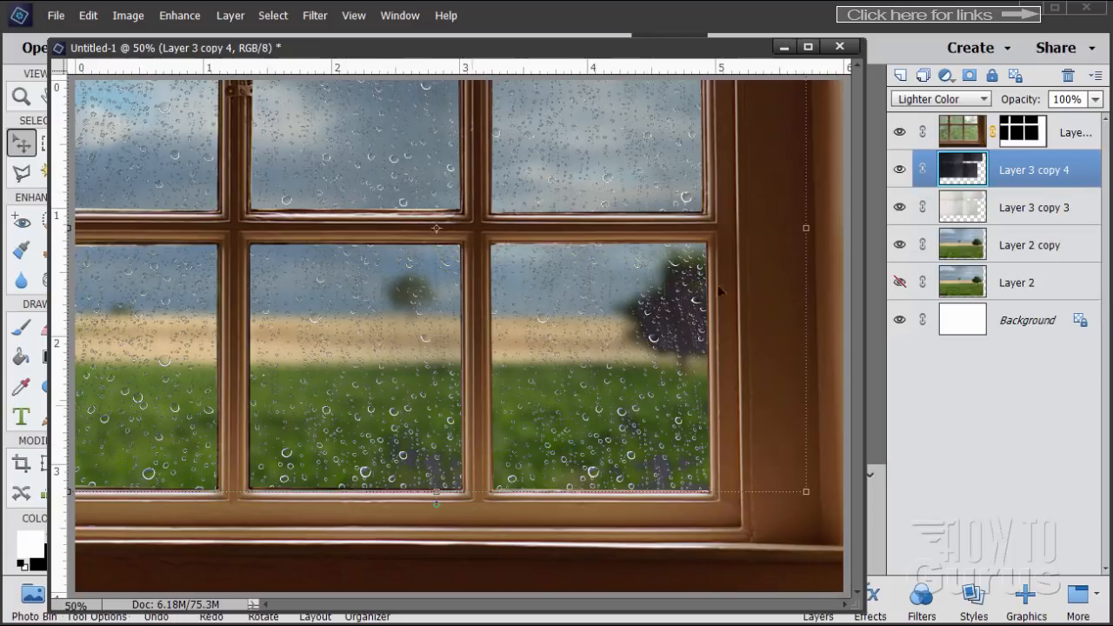
Nudge Layer 3 copy 4 up and down to compare offsets, leaving it two pixels above its original position to give the drops depth.
{"action": "key", "text": "Up"}
{"action": "key", "text": "Up"}
{"action": "key", "text": "Up"}
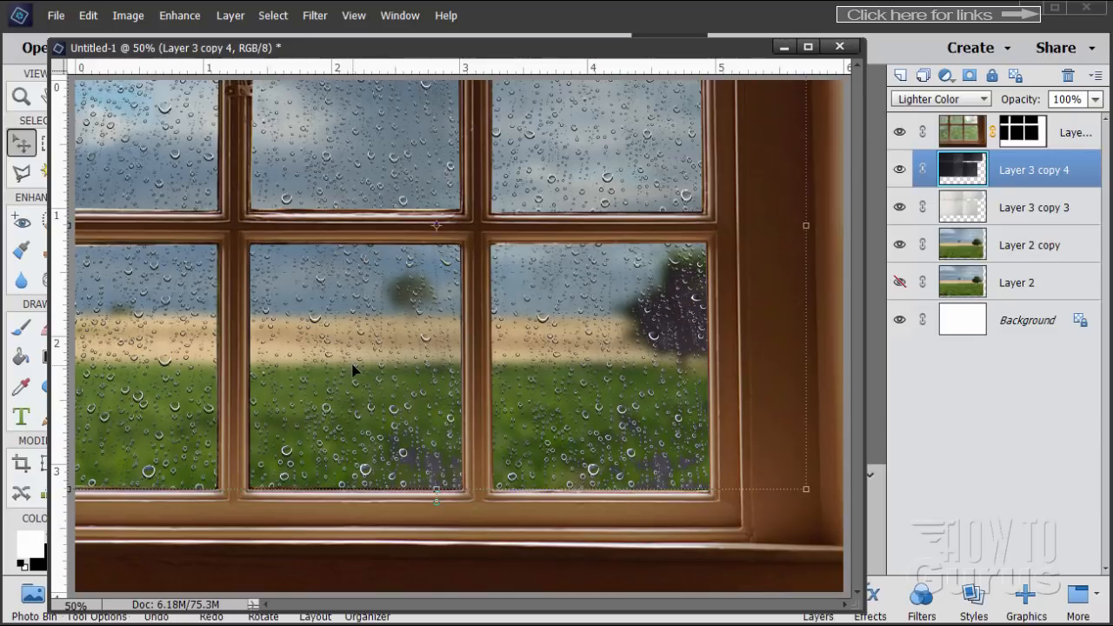
{"action": "key", "text": "Down"}
{"action": "key", "text": "Down"}
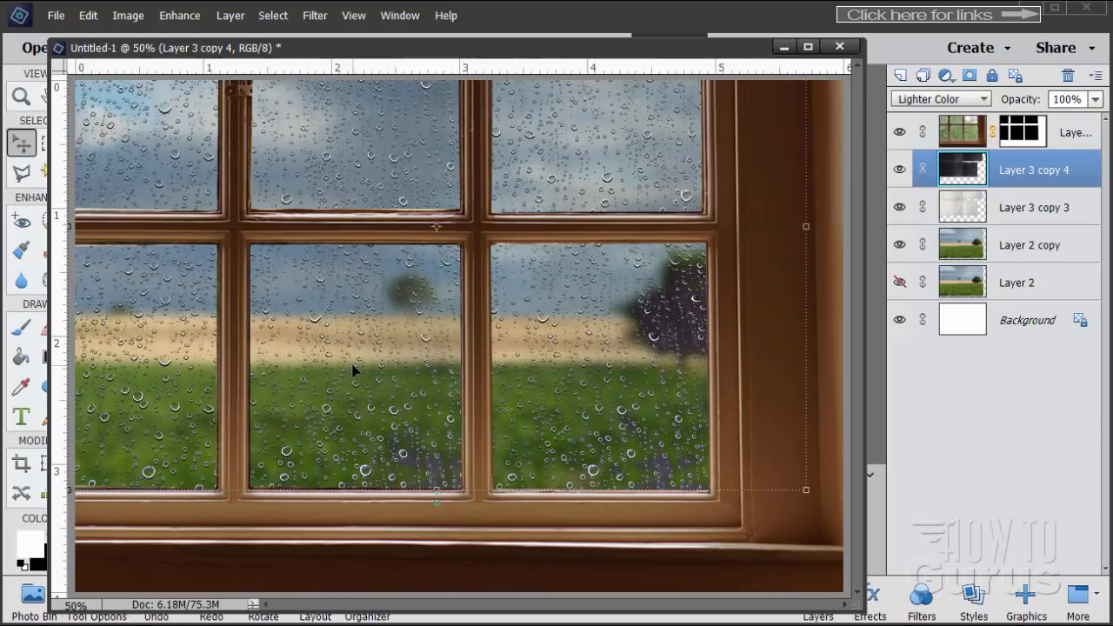
{"action": "key", "text": "Down"}
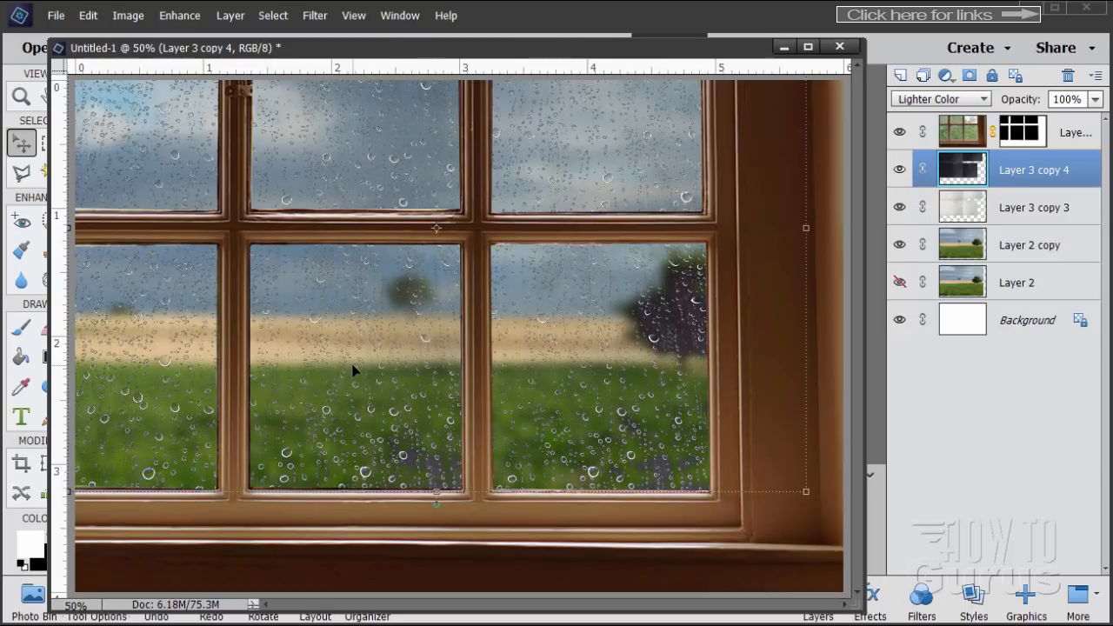
{"action": "key", "text": "Up"}
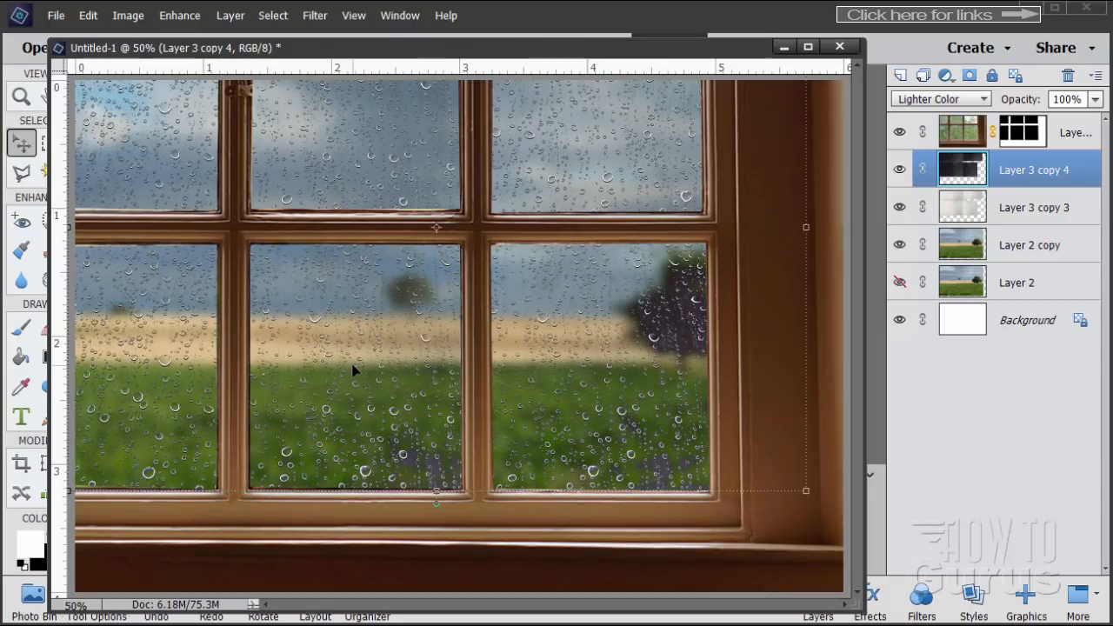
{"action": "key", "text": "Up"}
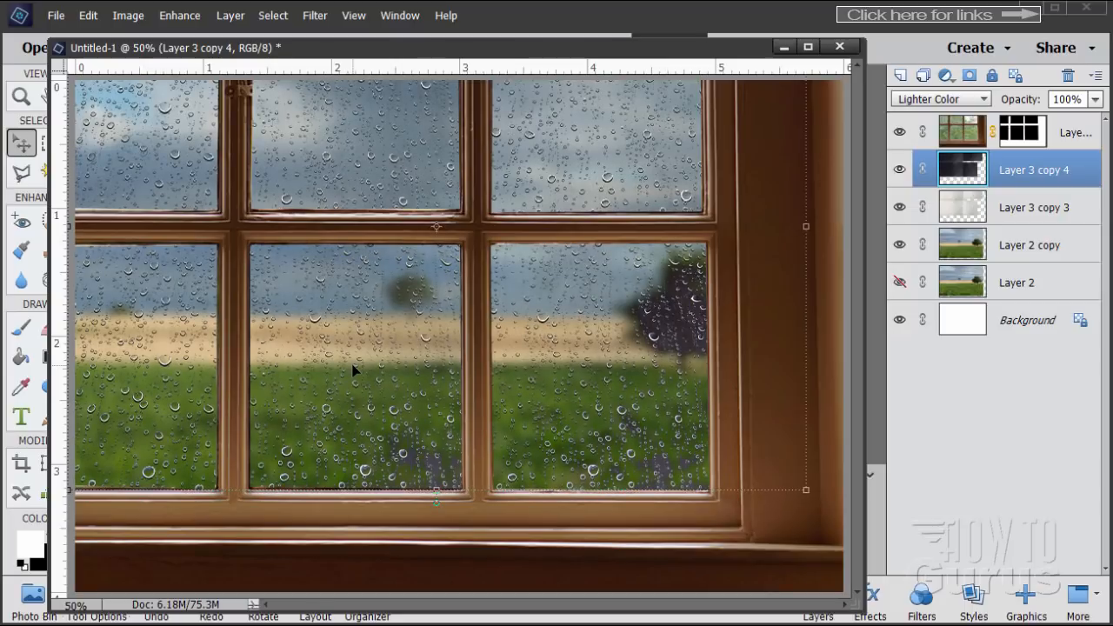
{"action": "key", "text": "Down"}
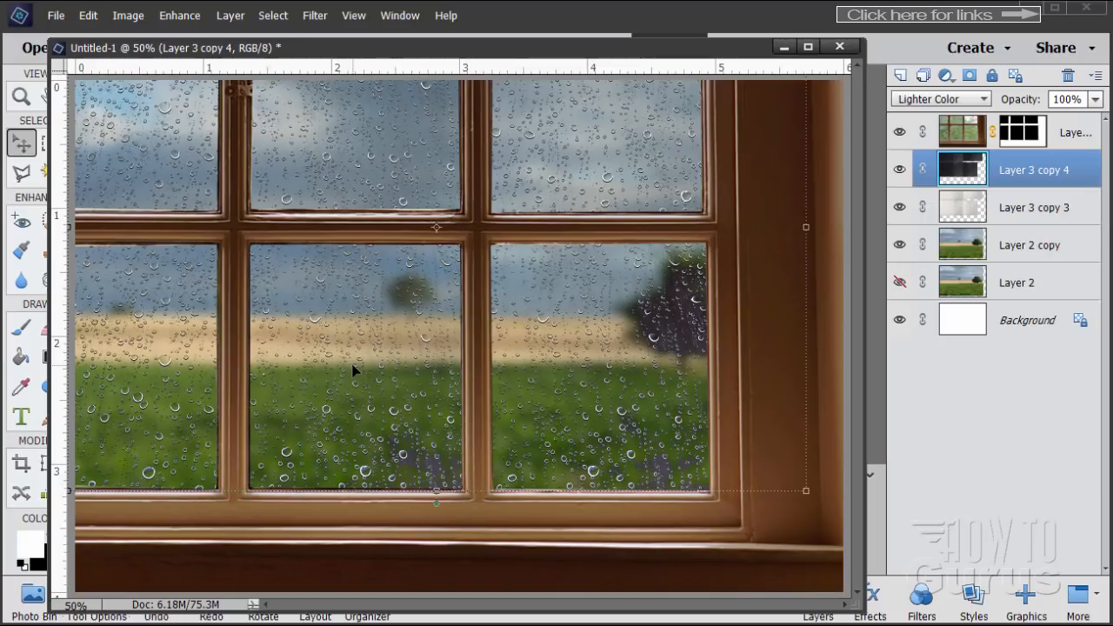
{"action": "key", "text": "Up"}
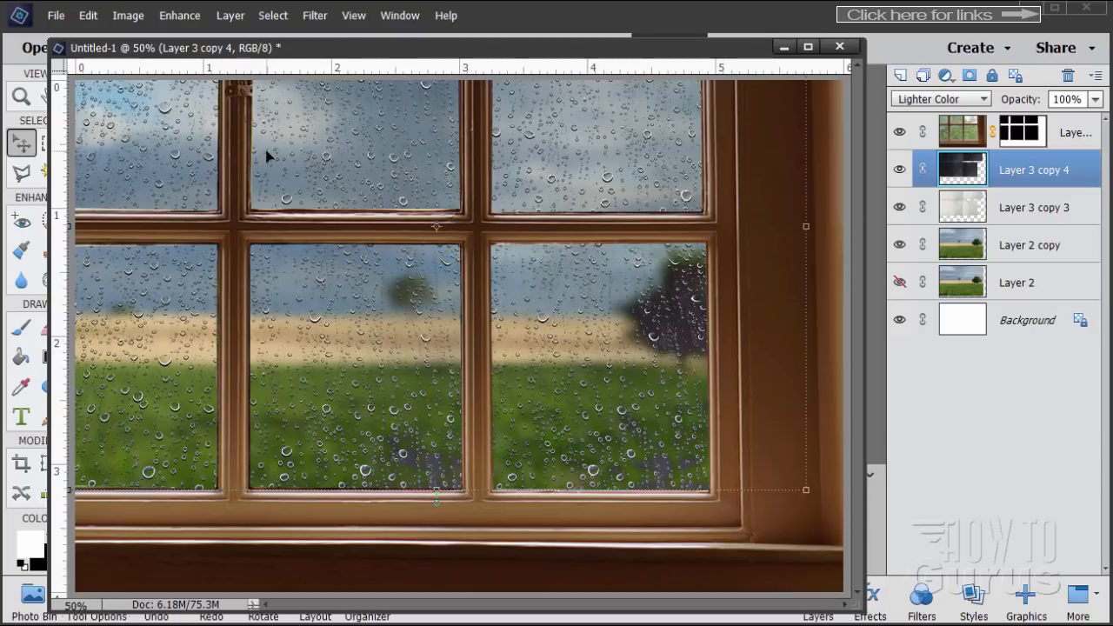
Add a Levels adjustment layer named Levels 1 clipped to Layer 3 copy 4, and move its settings clear of the left panes.
{"action": "left_click", "coordinate": [230, 14]}
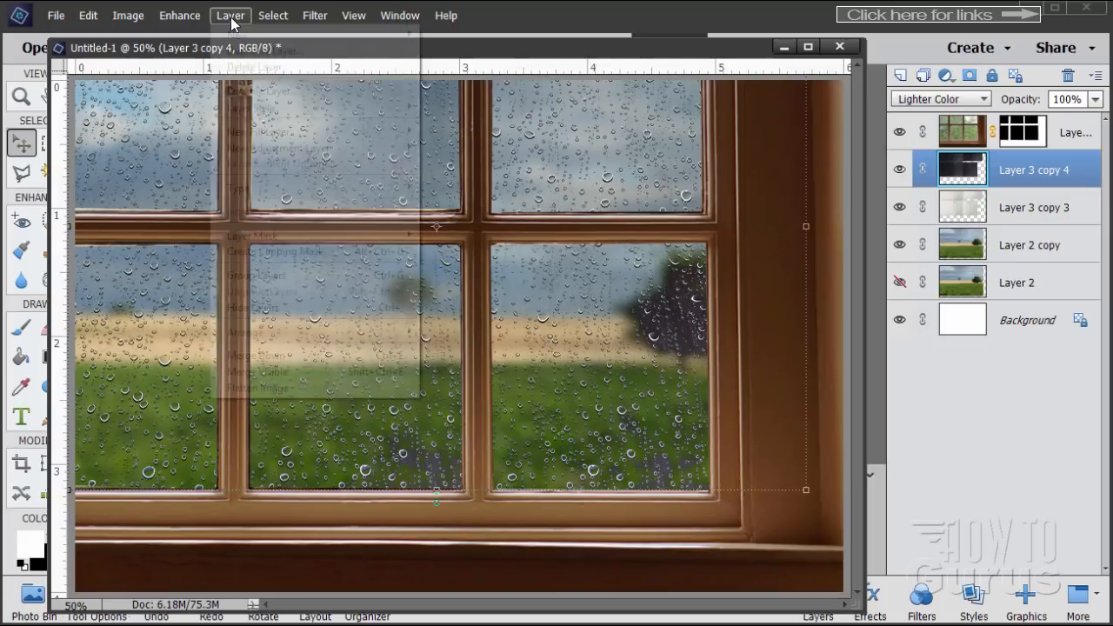
{"action": "mouse_move", "coordinate": [282, 151]}
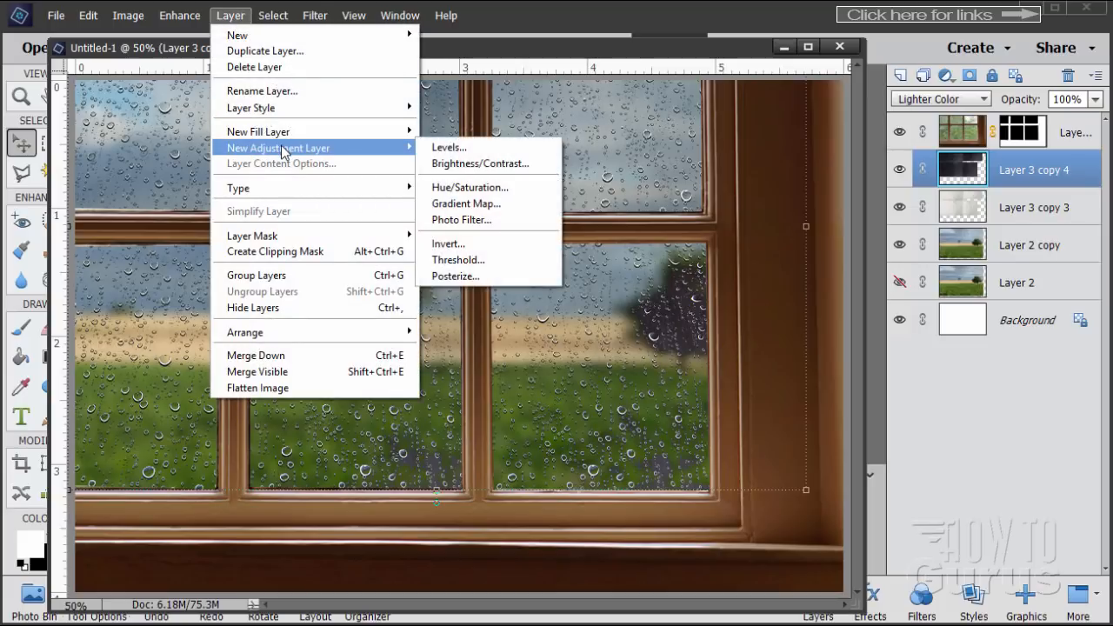
{"action": "left_click", "coordinate": [451, 147]}
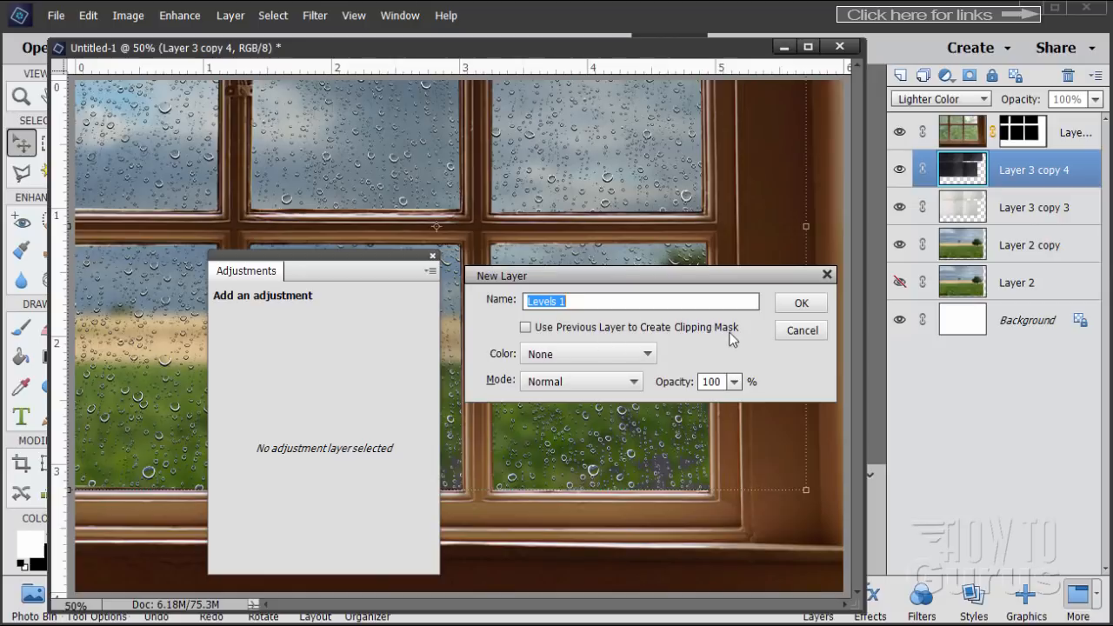
{"action": "left_click", "coordinate": [526, 329]}
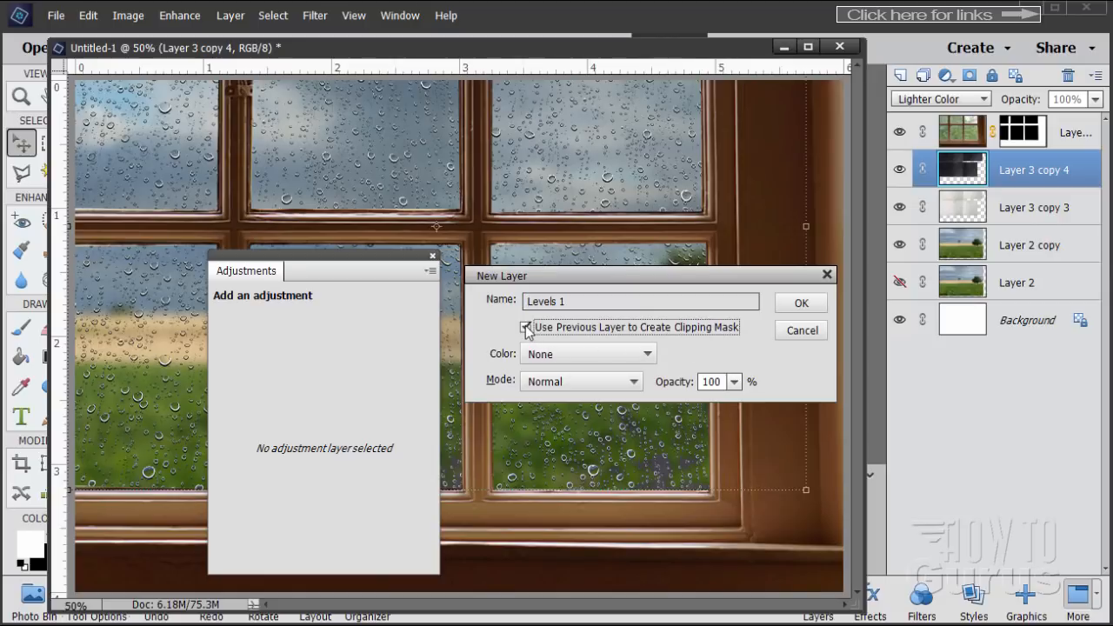
{"action": "left_click", "coordinate": [800, 303]}
{"action": "left_click_drag", "start_coordinate": [328, 262], "coordinate": [702, 230]}
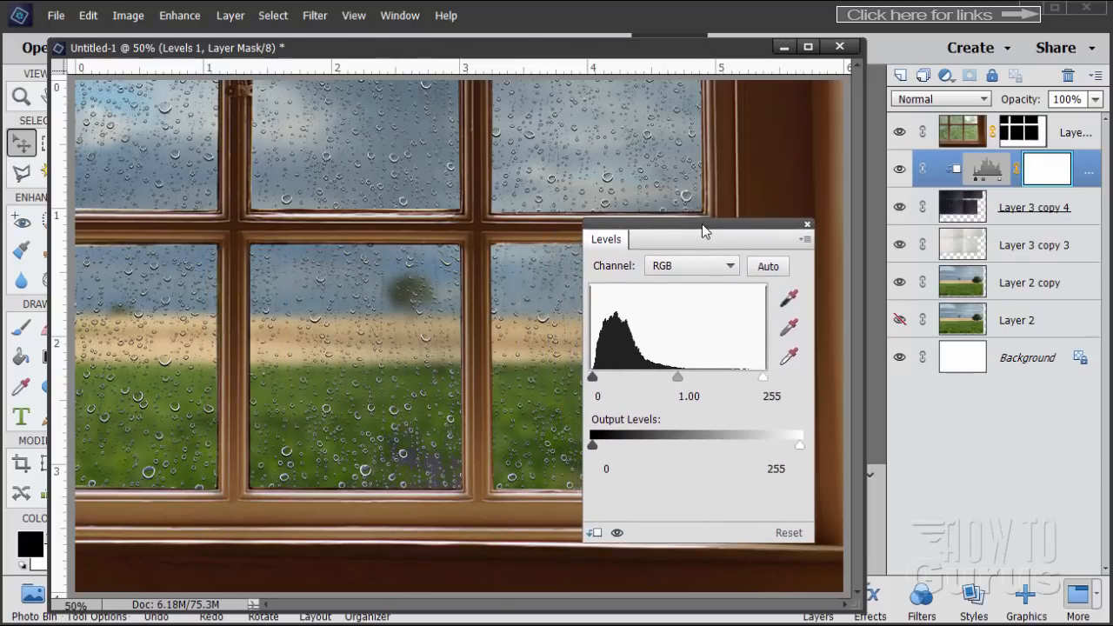
Set the Levels midtone input to 0.50 with output white at 255, and compare the image with the adjustment off and on.
{"action": "left_click_drag", "start_coordinate": [678, 378], "coordinate": [708, 366]}
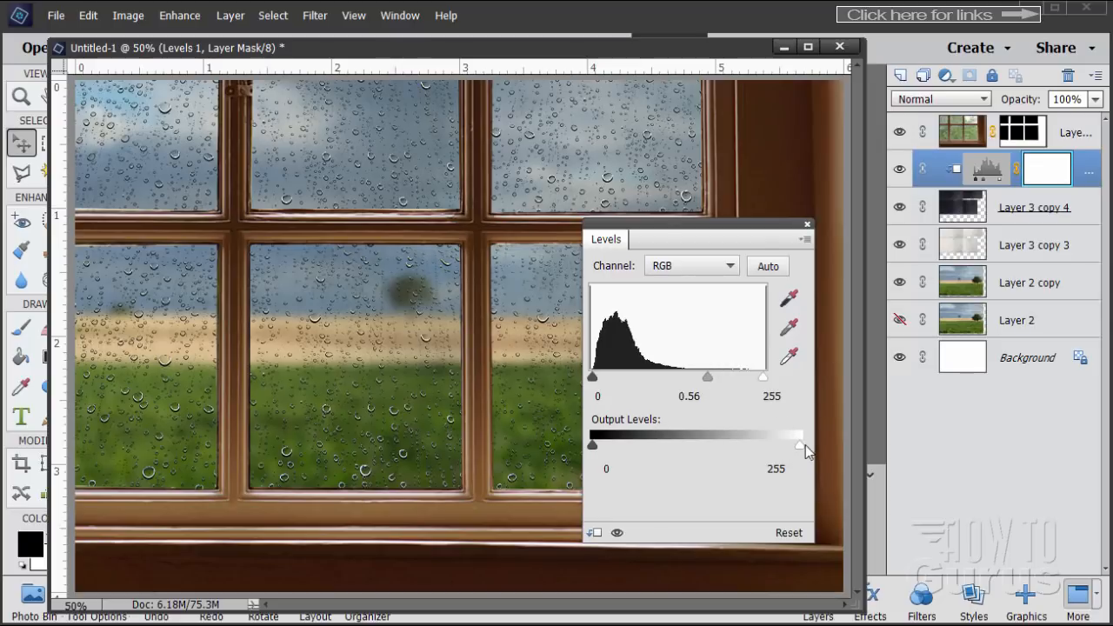
{"action": "left_click_drag", "start_coordinate": [800, 447], "coordinate": [794, 442]}
{"action": "left_click_drag", "start_coordinate": [772, 447], "coordinate": [802, 445]}
{"action": "left_click", "coordinate": [702, 400]}
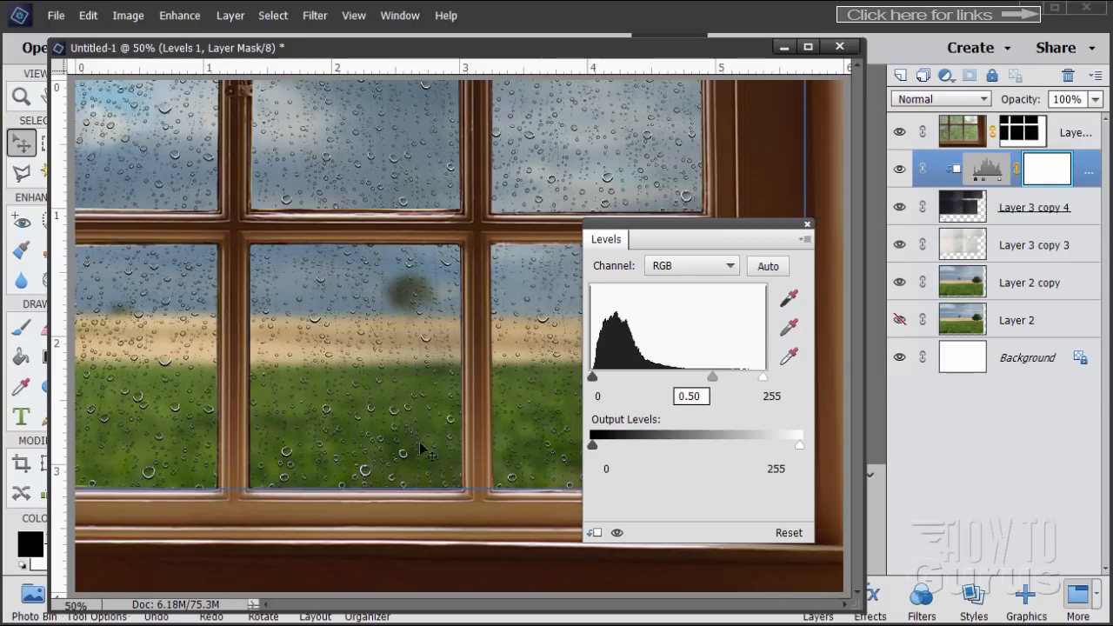
{"action": "left_click", "coordinate": [618, 535]}
{"action": "left_click", "coordinate": [619, 535]}
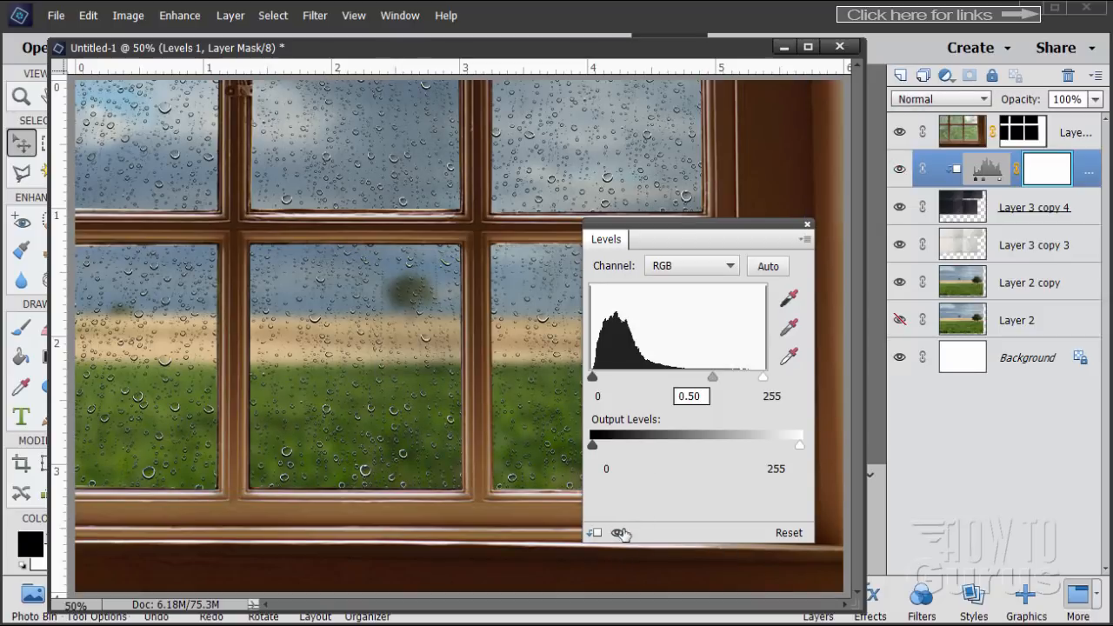
{"action": "left_click", "coordinate": [617, 534]}
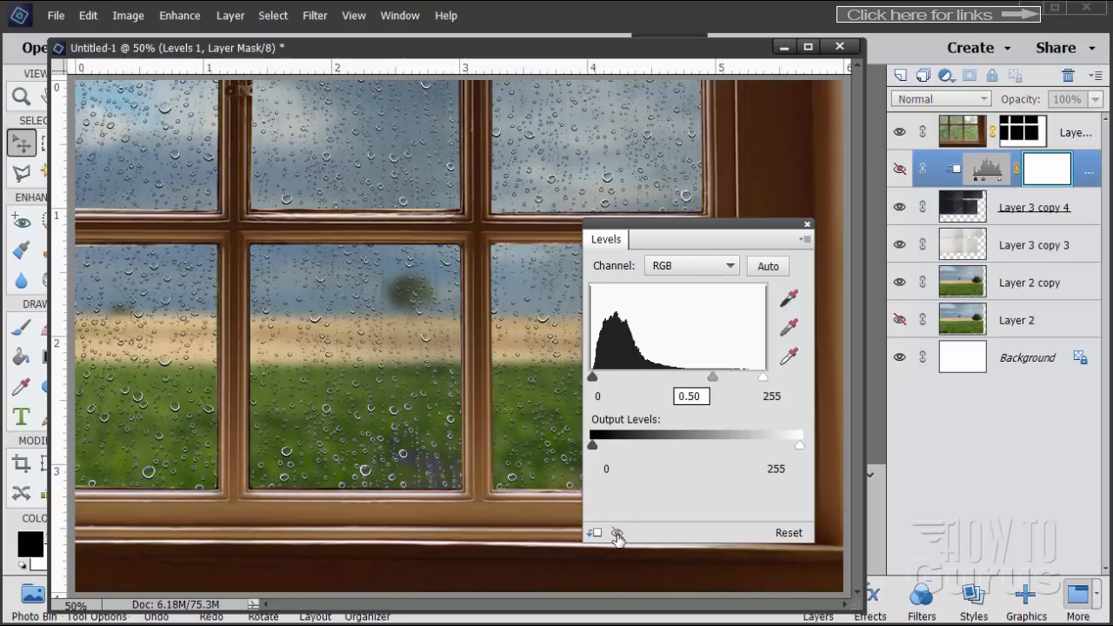
{"action": "left_click", "coordinate": [617, 534]}
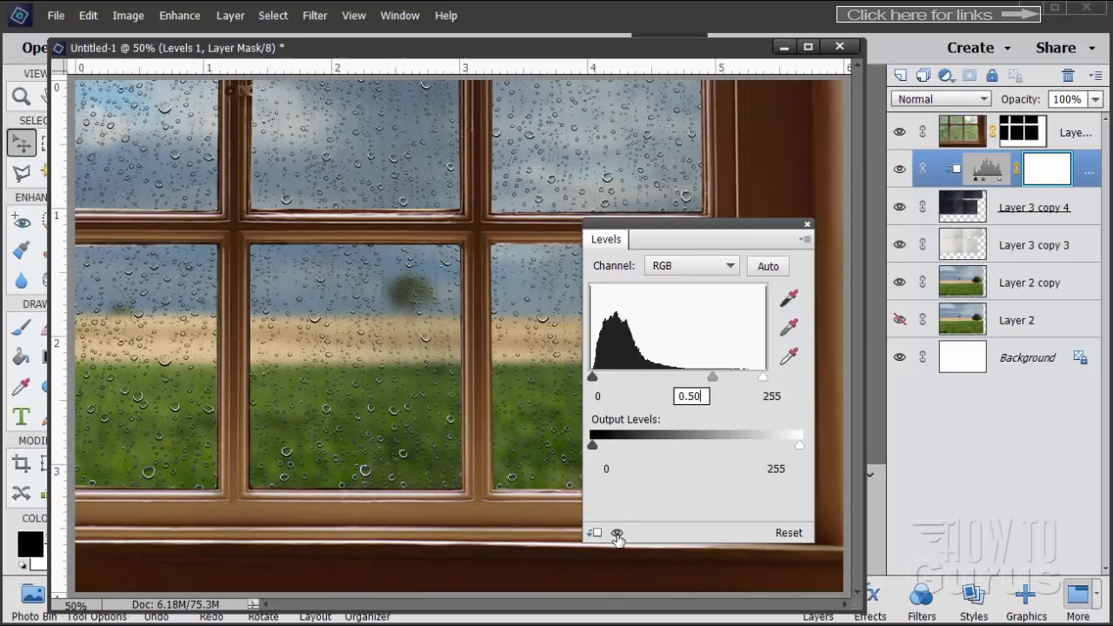
{"action": "left_click", "coordinate": [807, 225]}
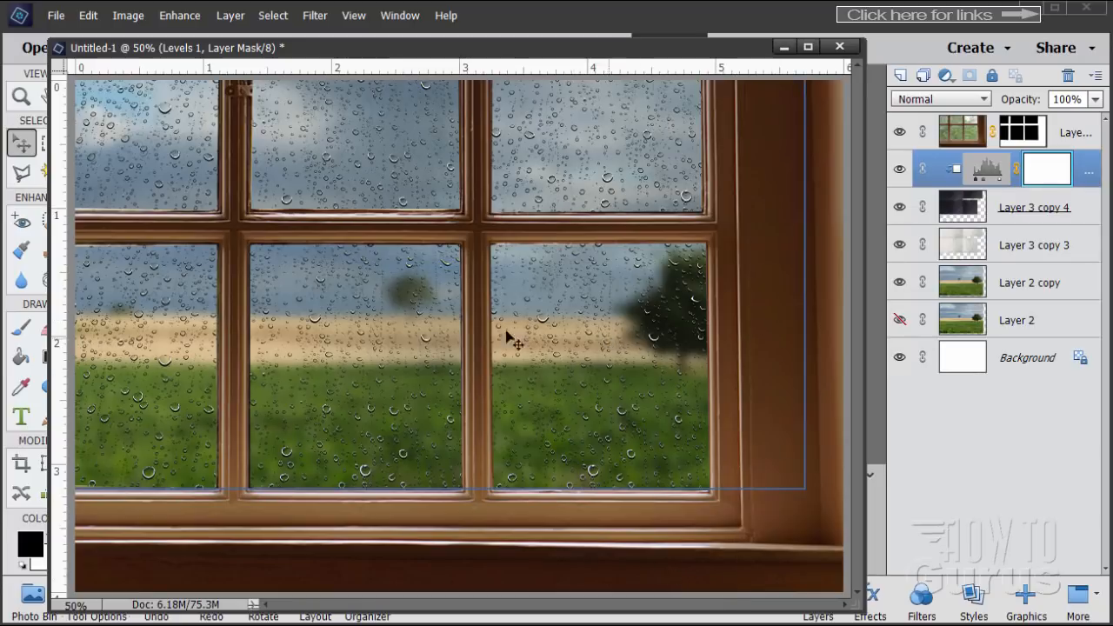
Open the recent file ros-2090051_1920.jpg and copy its rose image into the window composite as the topmost layer.
{"action": "left_click", "coordinate": [55, 15]}
{"action": "mouse_move", "coordinate": [98, 88]}
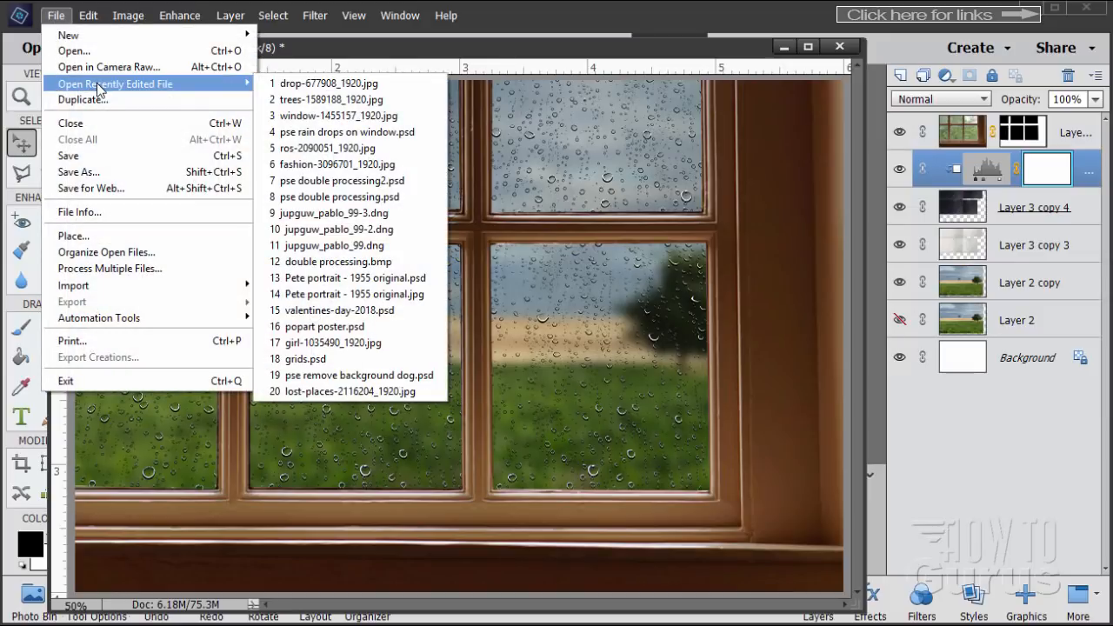
{"action": "left_click", "coordinate": [315, 150]}
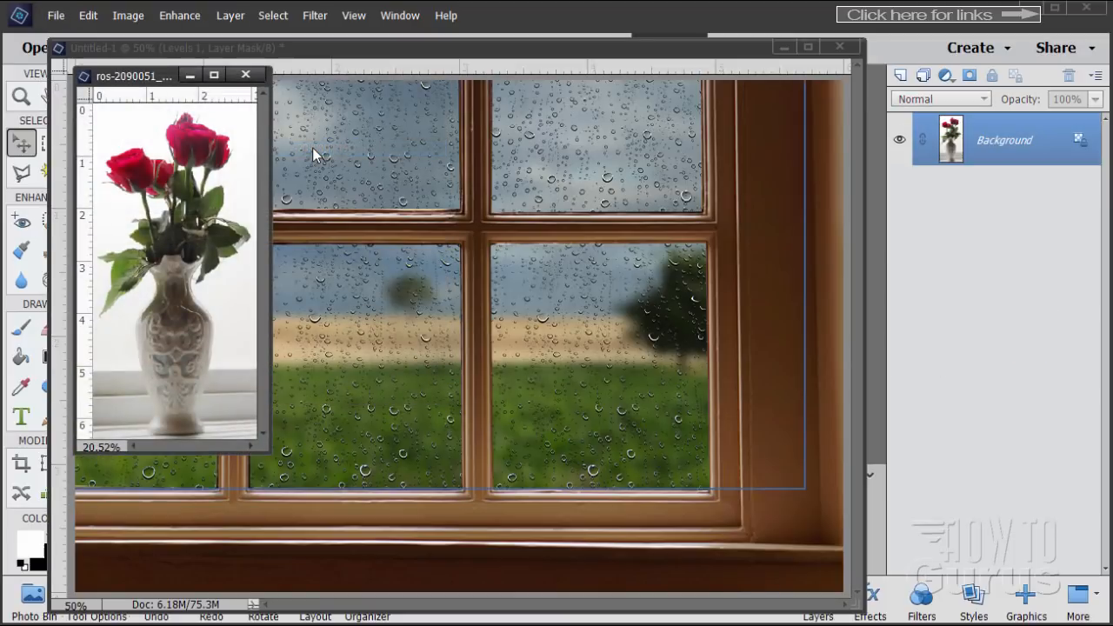
{"action": "left_click_drag", "start_coordinate": [144, 84], "coordinate": [312, 163]}
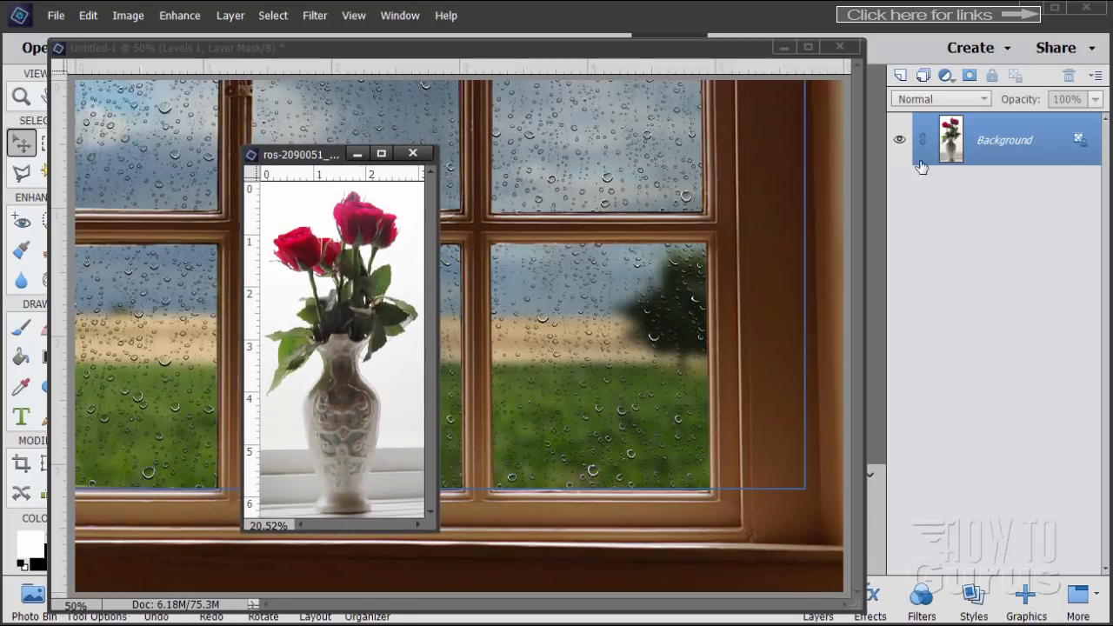
{"action": "left_click_drag", "start_coordinate": [949, 152], "coordinate": [580, 194]}
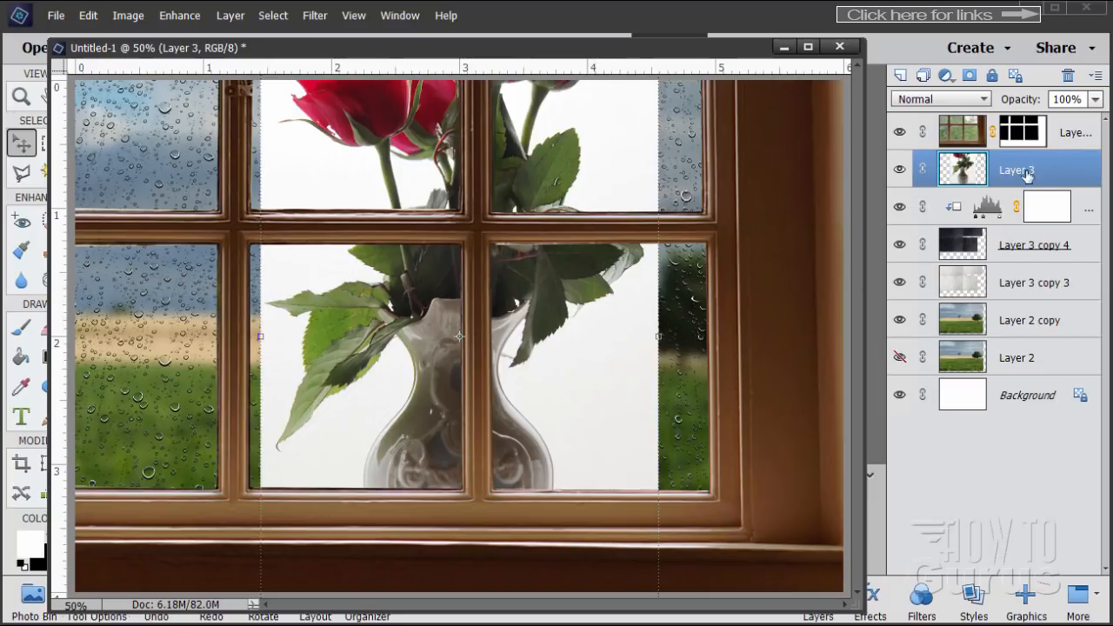
{"action": "left_click_drag", "start_coordinate": [1026, 172], "coordinate": [1004, 118]}
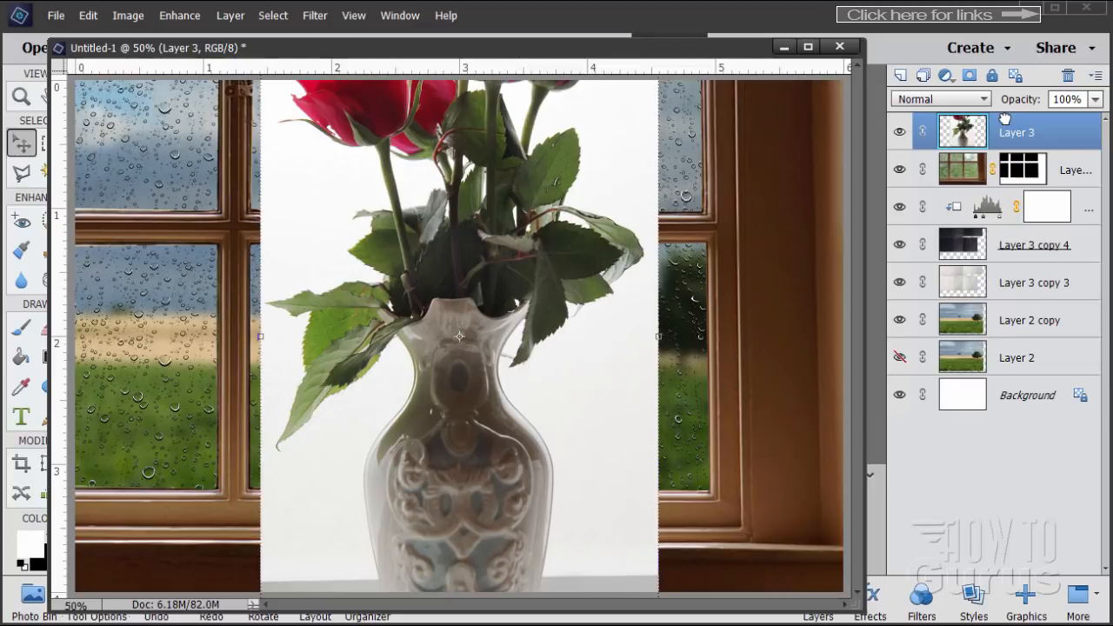
Scale down the rose vase layer proportionally and position it in front of the lower-right pane and sill.
{"action": "left_click_drag", "start_coordinate": [499, 346], "coordinate": [528, 320]}
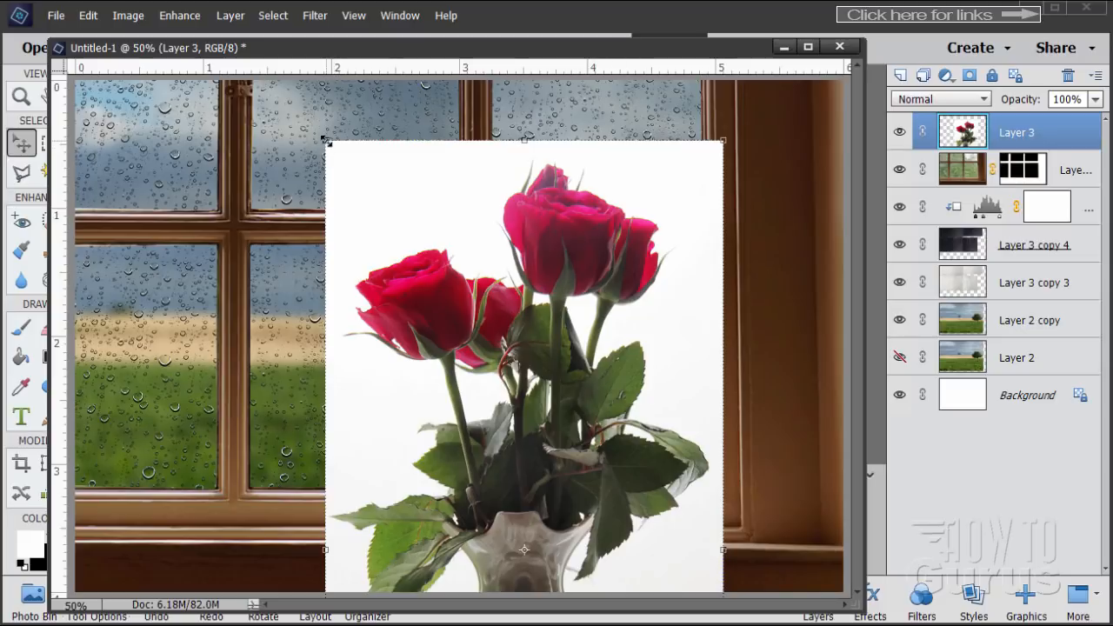
{"action": "left_click_drag", "start_coordinate": [325, 142], "coordinate": [482, 460]}
{"action": "left_click_drag", "start_coordinate": [567, 510], "coordinate": [591, 185]}
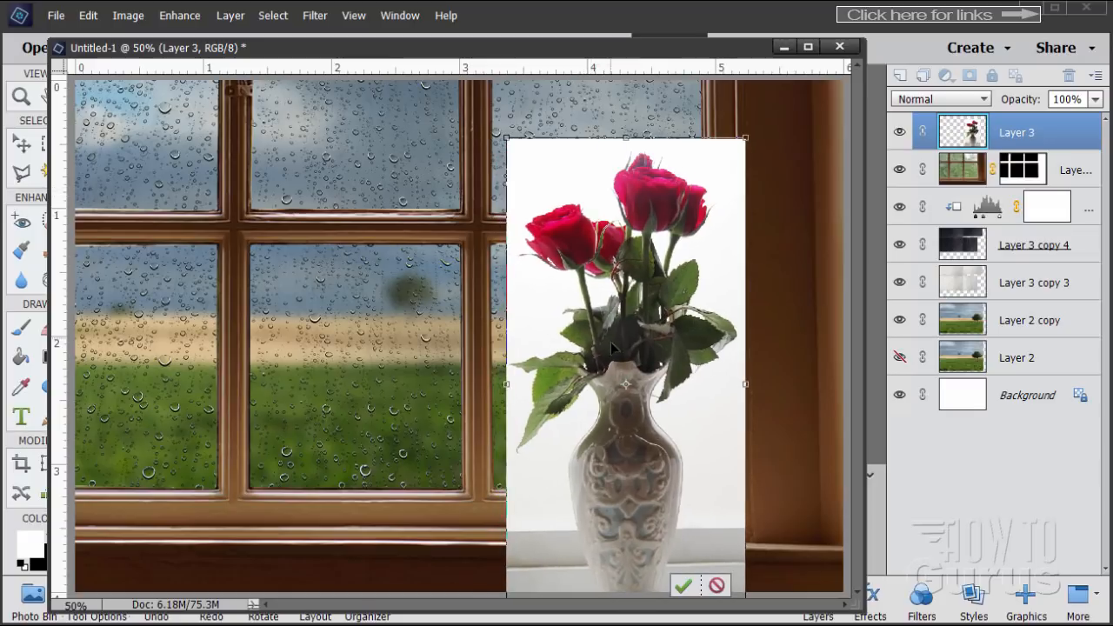
{"action": "mouse_move", "coordinate": [610, 347]}
{"action": "left_mouse_down"}
{"action": "mouse_move", "coordinate": [592, 342]}
{"action": "mouse_move", "coordinate": [597, 294]}
{"action": "mouse_move", "coordinate": [600, 345]}
{"action": "mouse_move", "coordinate": [581, 313]}
{"action": "mouse_move", "coordinate": [603, 373]}
{"action": "mouse_move", "coordinate": [614, 353]}
{"action": "left_mouse_up"}
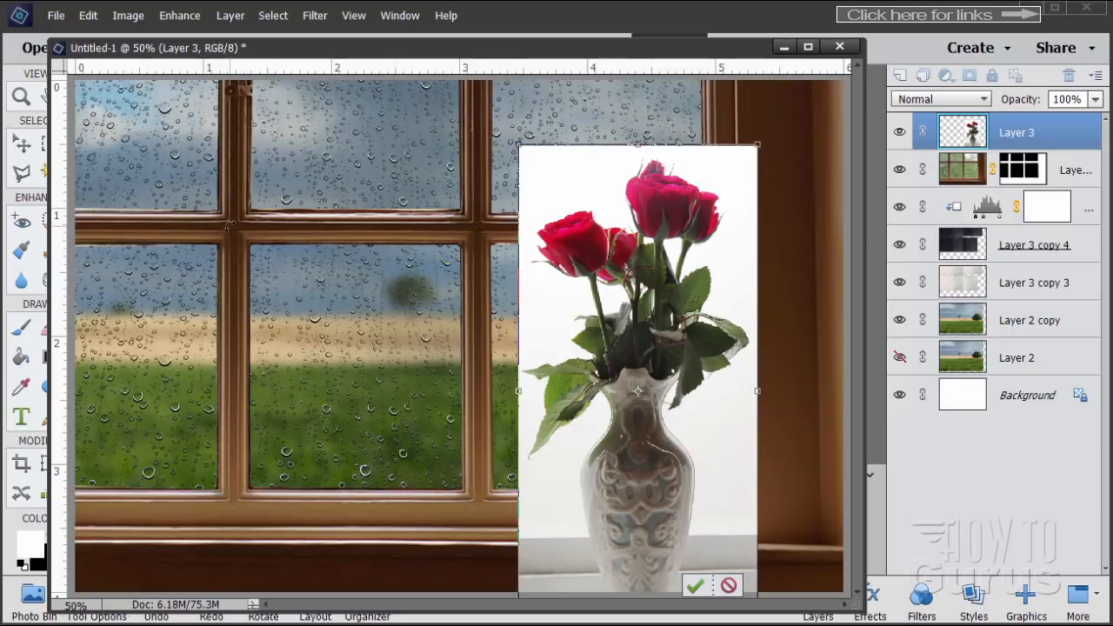
{"action": "left_click_drag", "start_coordinate": [630, 381], "coordinate": [629, 380]}
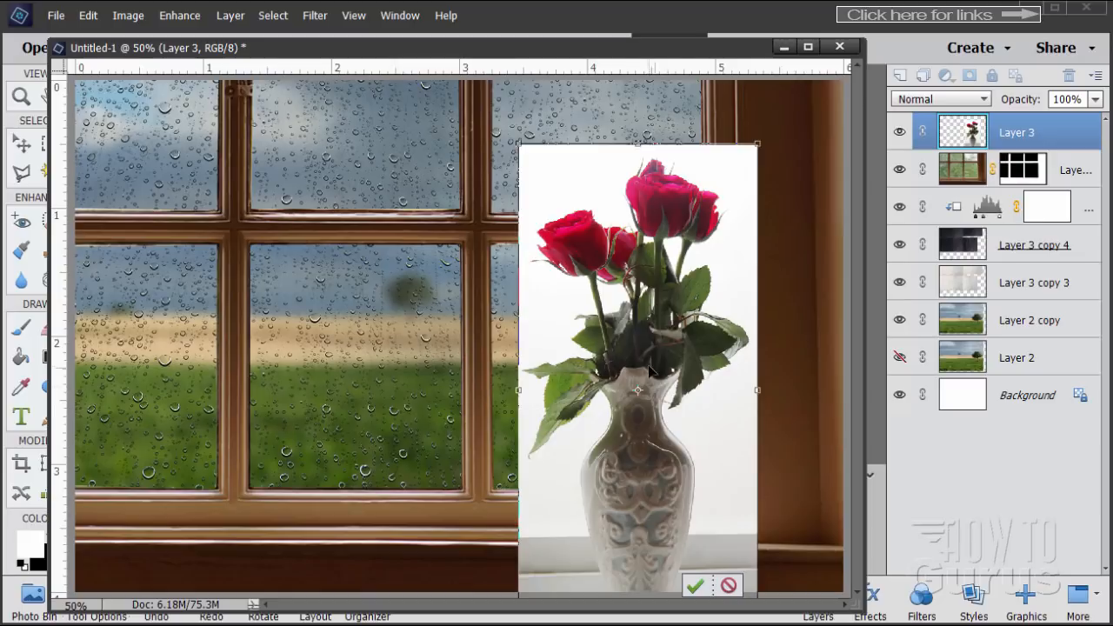
{"action": "left_click", "coordinate": [700, 583]}
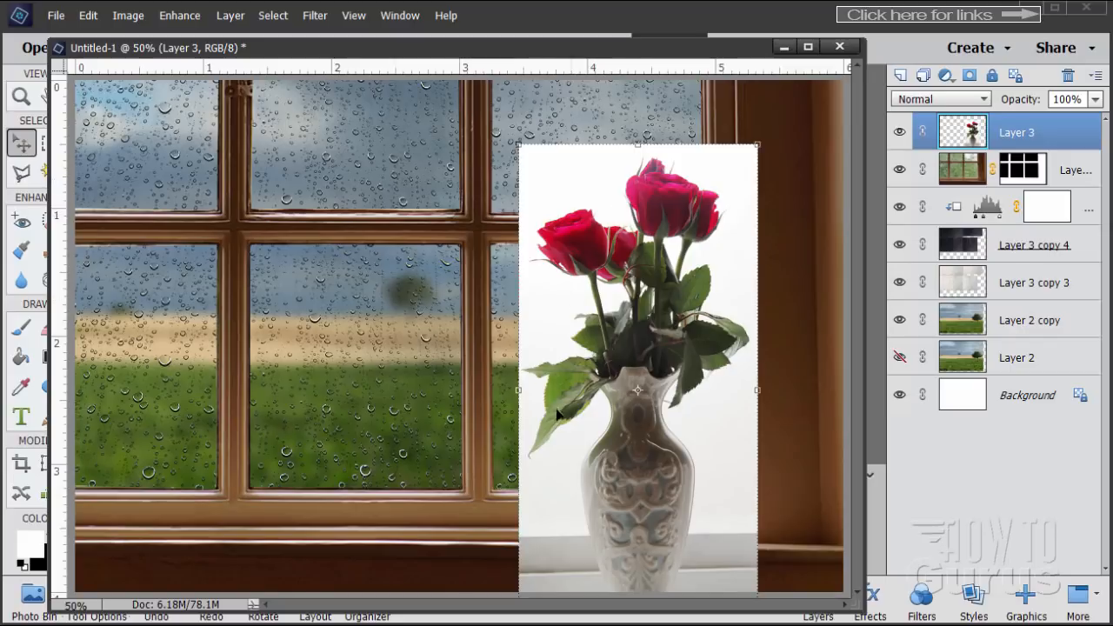
Set the Polygonal Lasso to make a new selection at the vase's lower edge, and close the source rose image.
{"action": "left_click", "coordinate": [23, 99]}
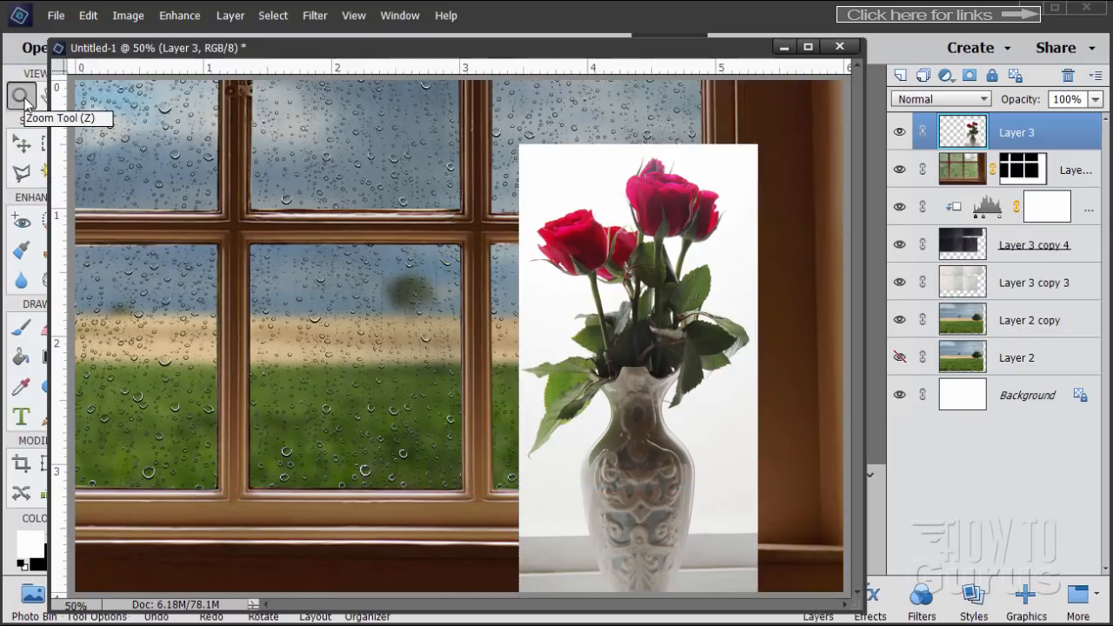
{"action": "left_click", "coordinate": [609, 456]}
{"action": "left_click", "coordinate": [609, 456]}
{"action": "scroll", "coordinate": [609, 456], "scroll_direction": "down", "scroll_amount": 3}
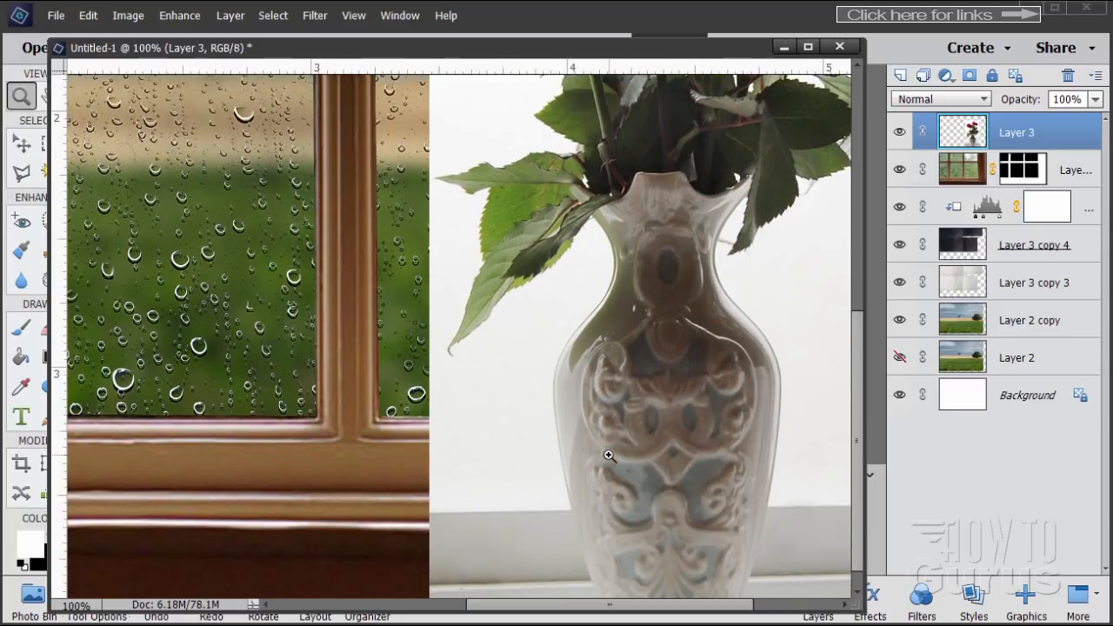
{"action": "left_click", "coordinate": [574, 416]}
{"action": "scroll", "coordinate": [573, 408], "scroll_direction": "down", "scroll_amount": 4}
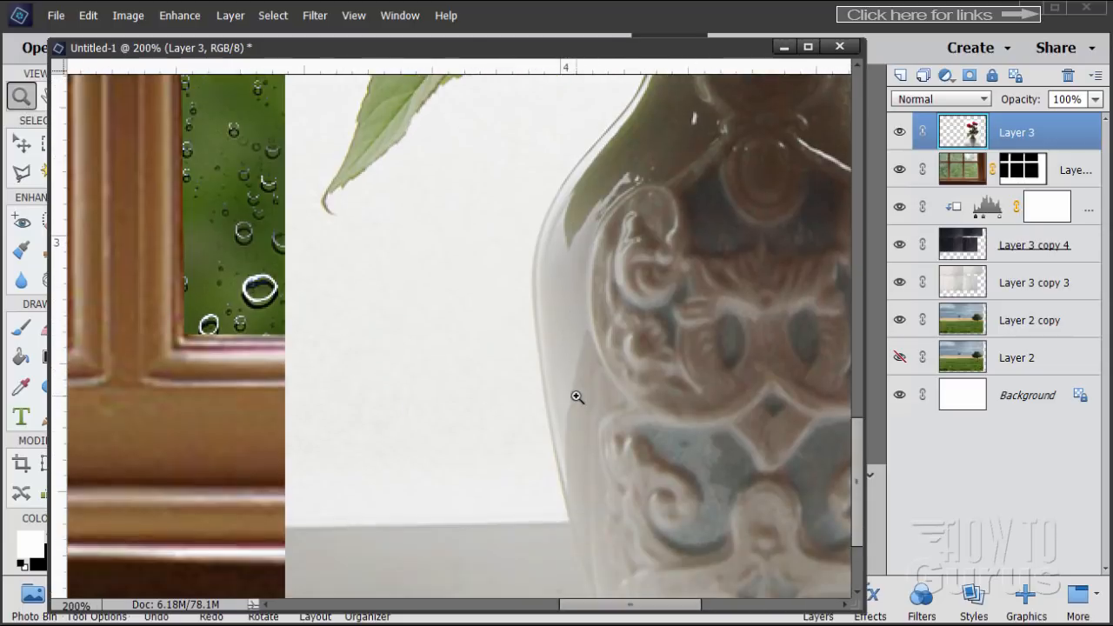
{"action": "scroll", "coordinate": [576, 397], "scroll_direction": "down", "scroll_amount": 1}
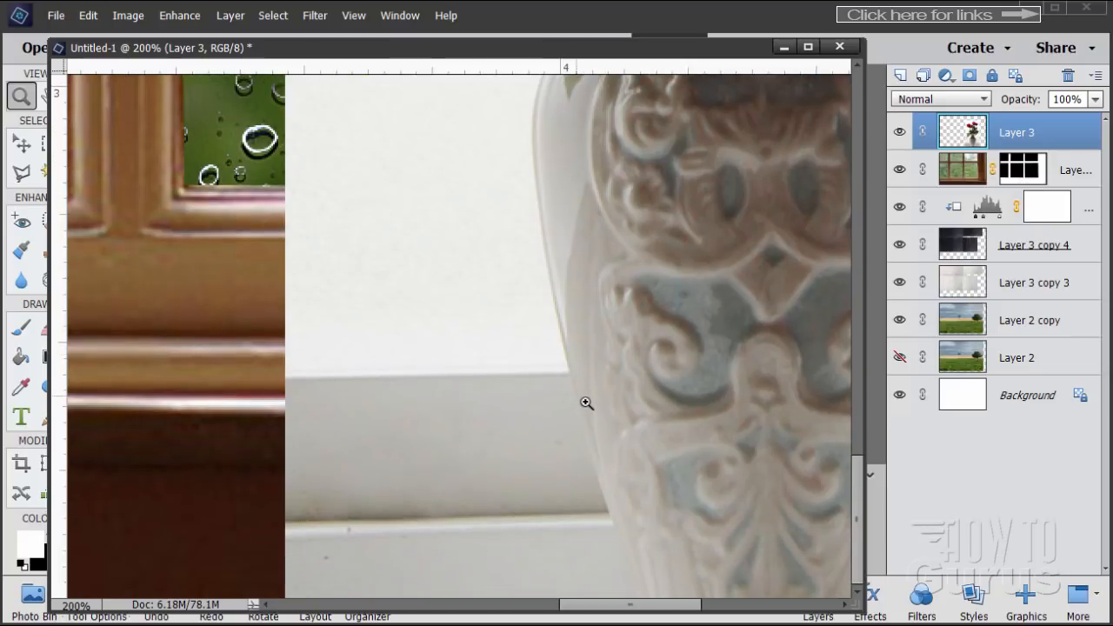
{"action": "left_click", "coordinate": [21, 174]}
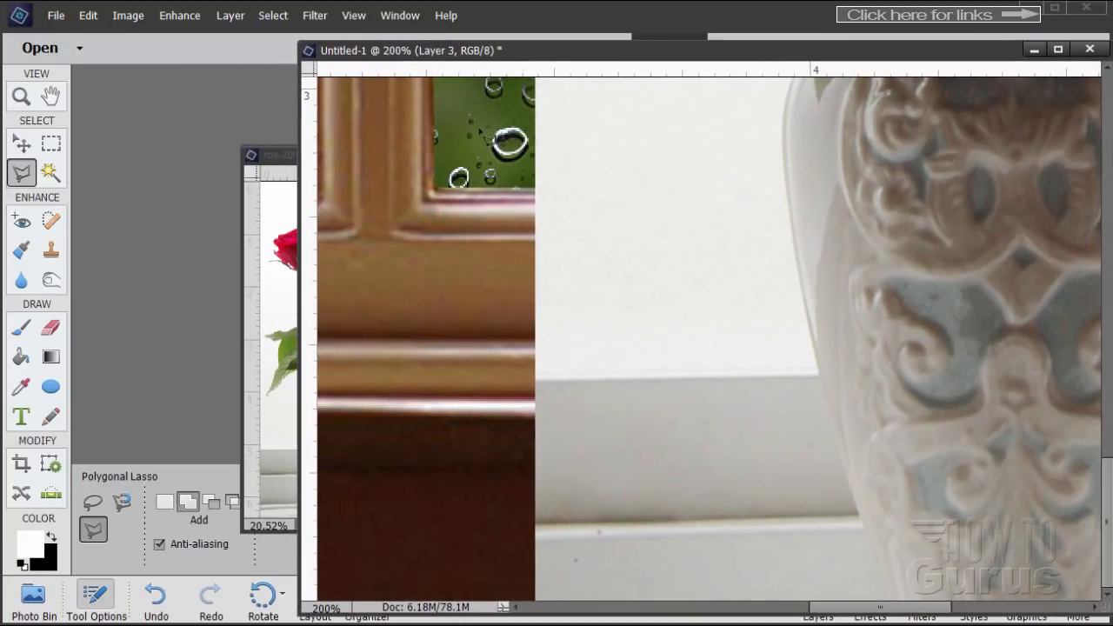
{"action": "left_click", "coordinate": [165, 502]}
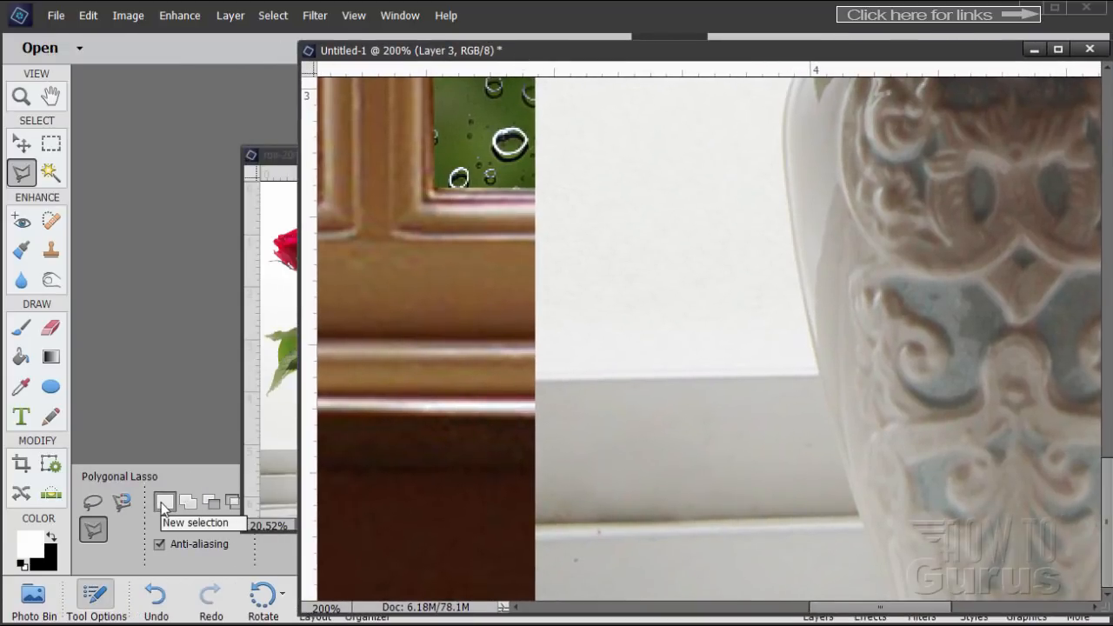
{"action": "left_click", "coordinate": [269, 317]}
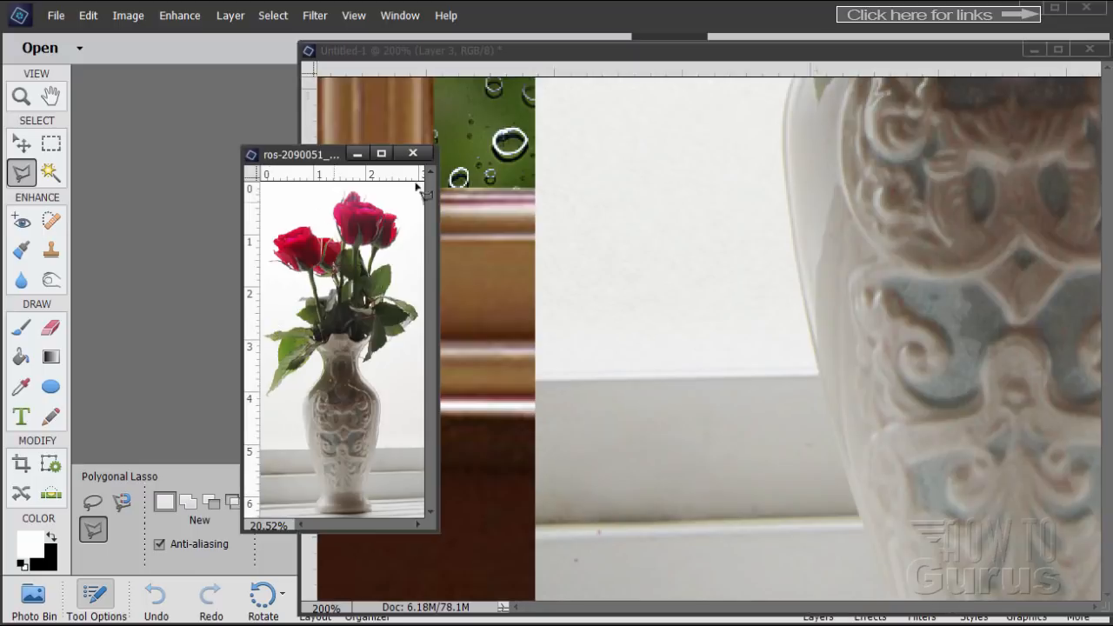
{"action": "left_click", "coordinate": [413, 154]}
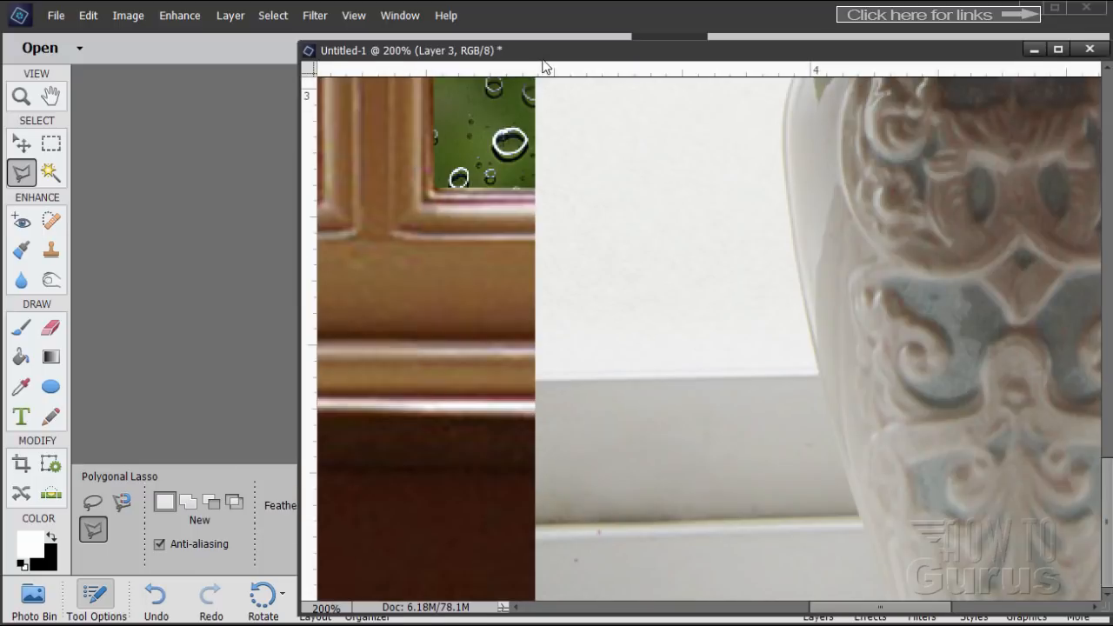
{"action": "left_click_drag", "start_coordinate": [542, 54], "coordinate": [311, 47]}
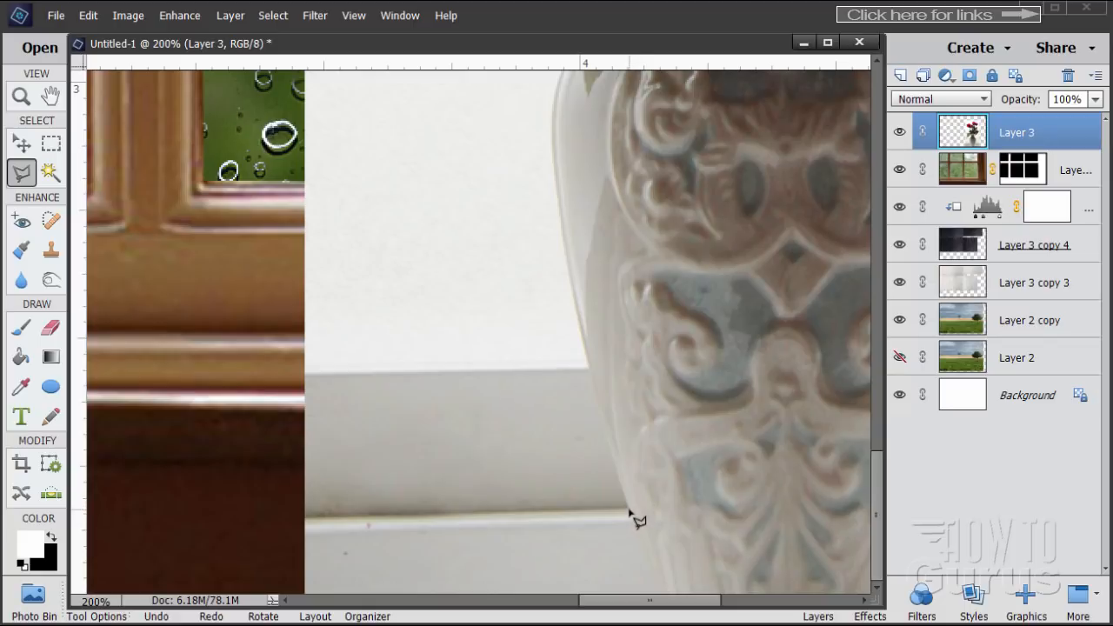
Outline the vase and roses with the Polygonal Lasso, following the vase edge closely and the leaves and flowers loosely.
{"action": "left_click", "coordinate": [629, 510]}
{"action": "left_click", "coordinate": [589, 356]}
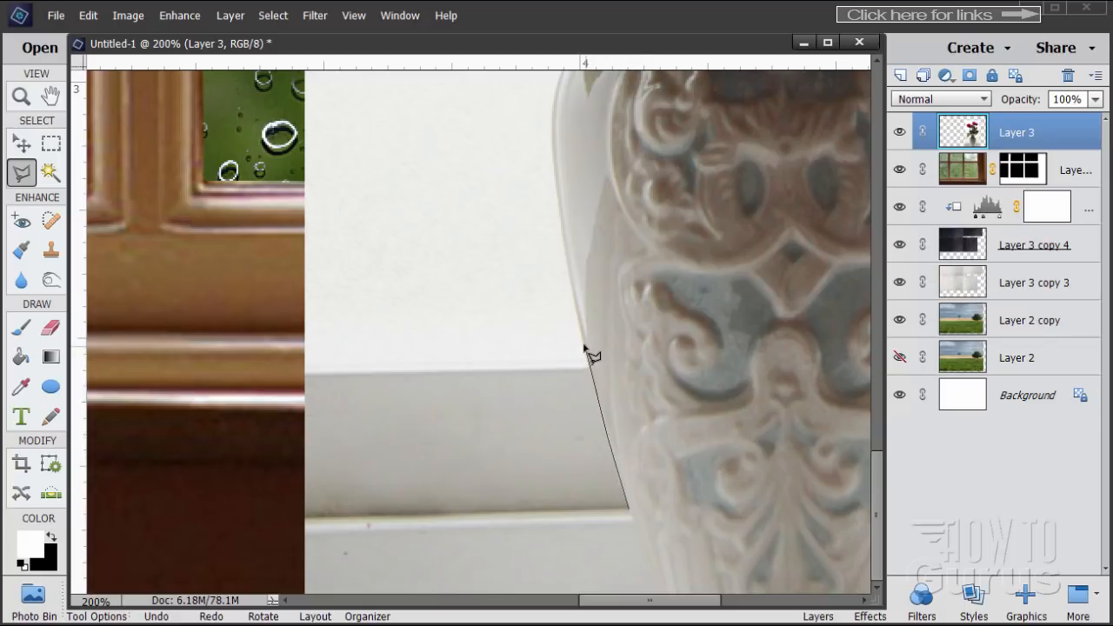
{"action": "left_click", "coordinate": [564, 247]}
{"action": "key", "text": "space"}
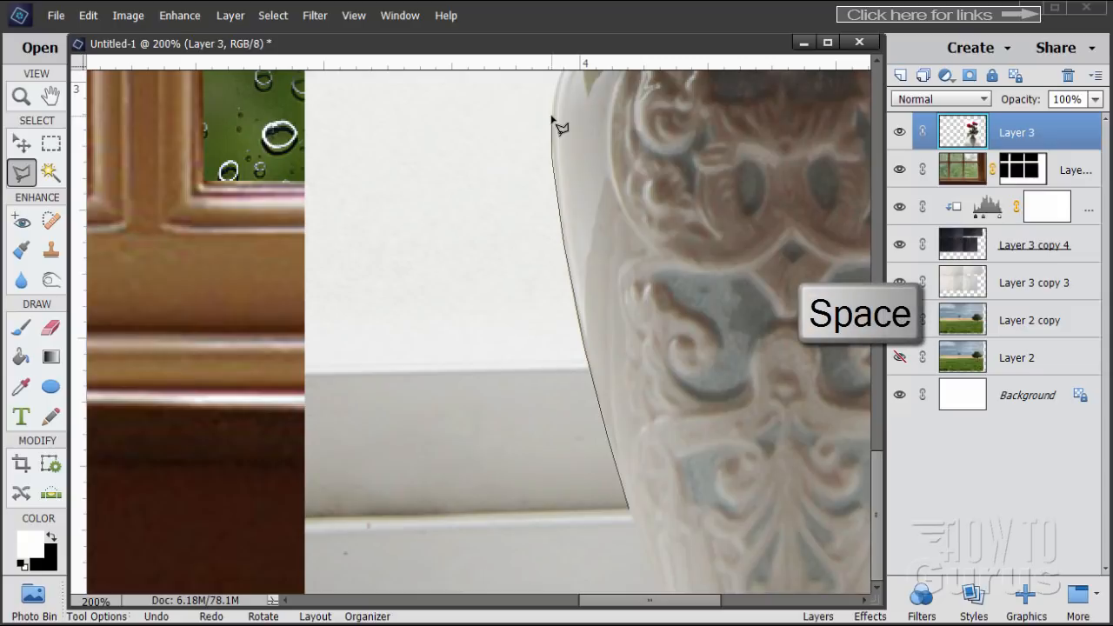
{"action": "left_click_drag", "start_coordinate": [561, 128], "coordinate": [370, 543]}
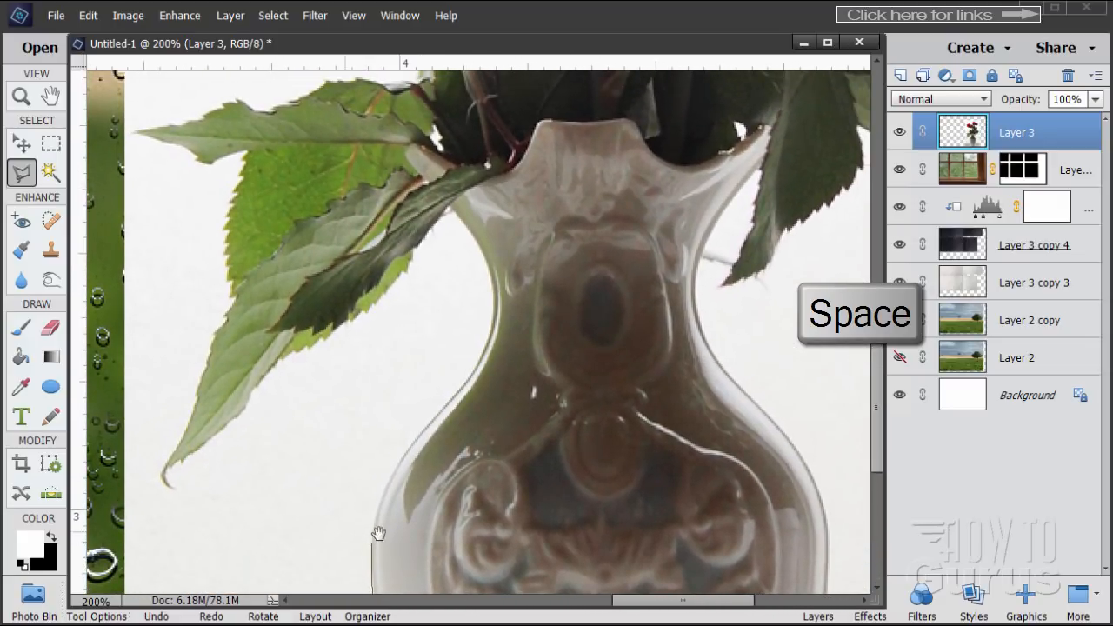
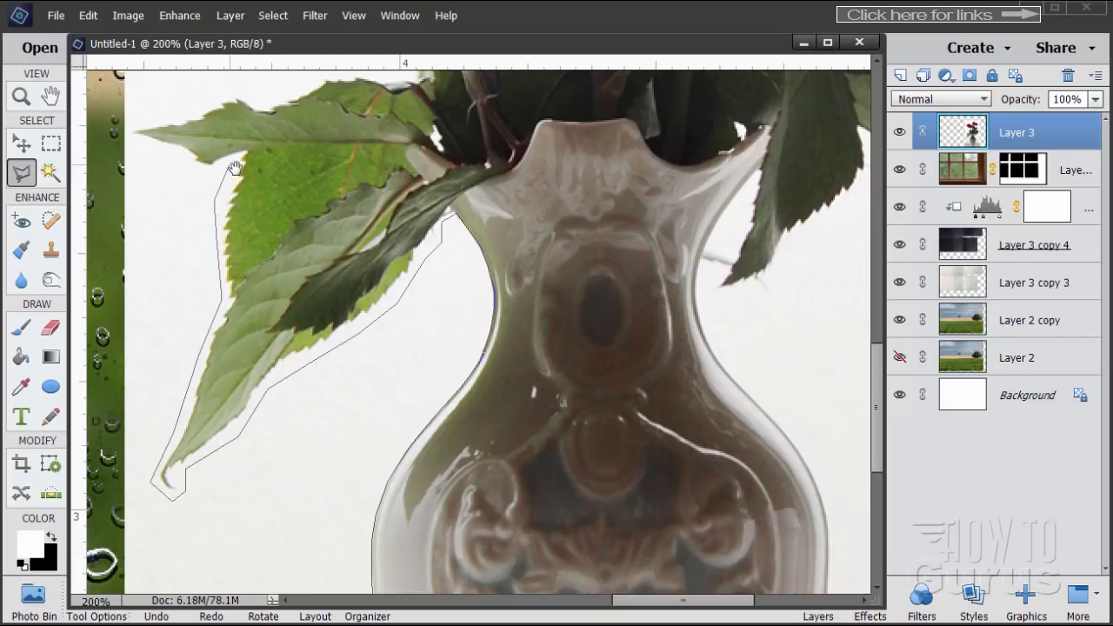
{"action": "left_click_drag", "start_coordinate": [235, 168], "coordinate": [386, 509]}
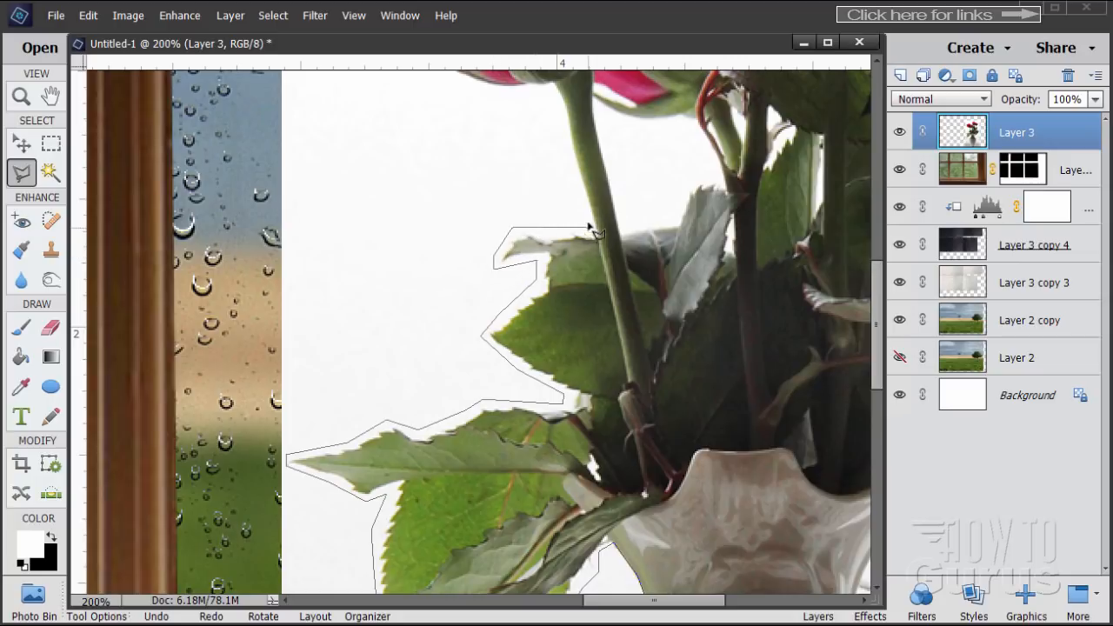
{"action": "left_click", "coordinate": [518, 97]}
{"action": "left_click_drag", "start_coordinate": [507, 128], "coordinate": [384, 462]}
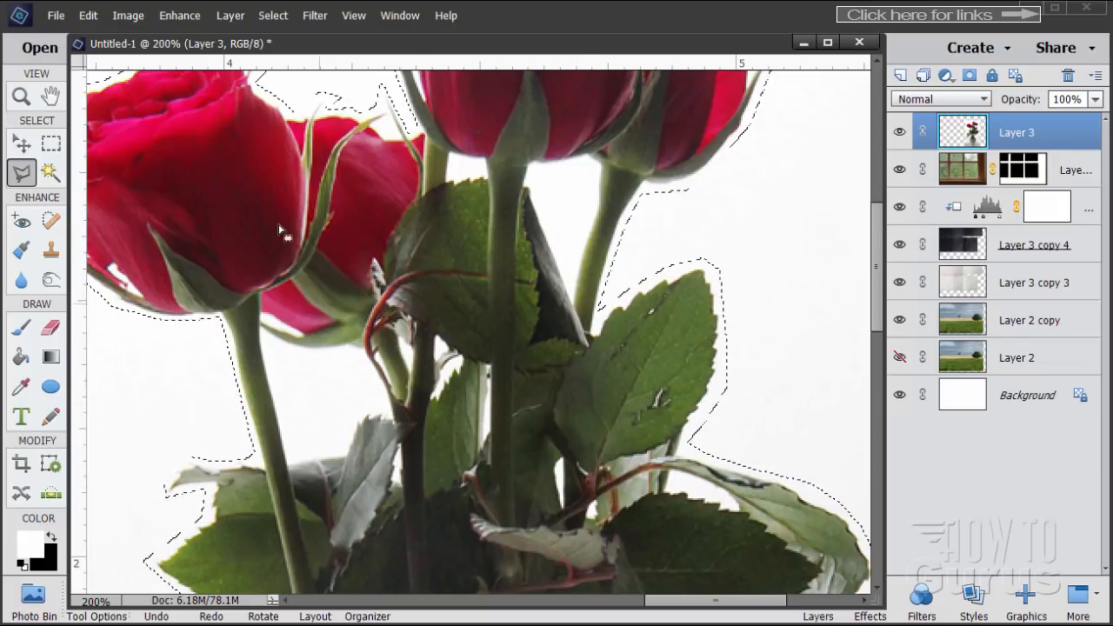
Subtract the enclosed white background gaps between the stems and leaves from the vase selection with the Polygonal Lasso.
{"action": "left_click_drag", "start_coordinate": [301, 48], "coordinate": [527, 53]}
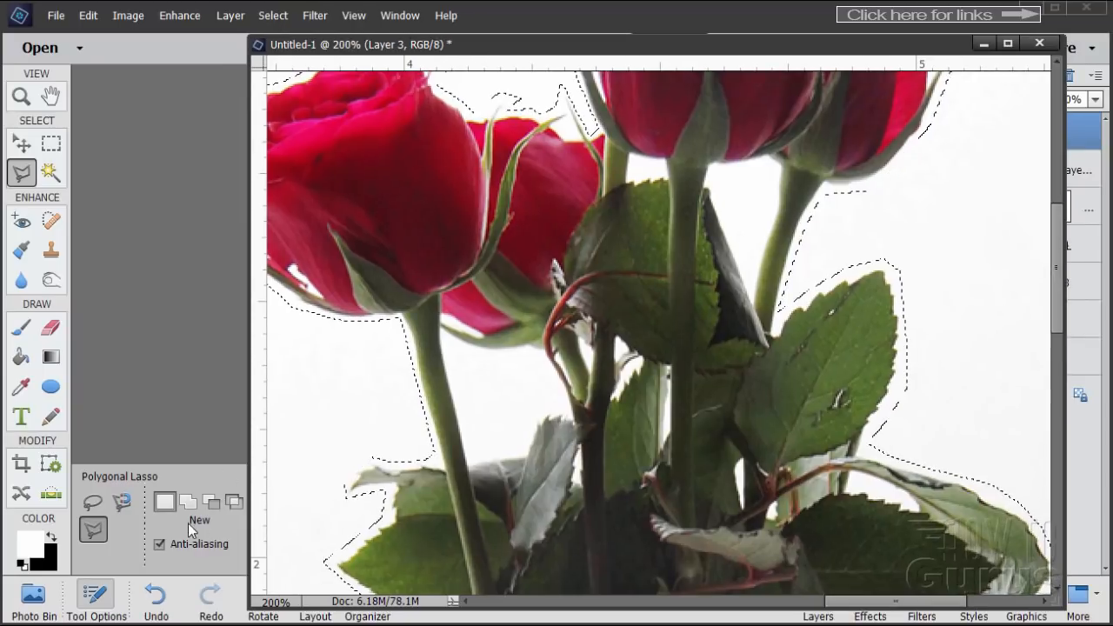
{"action": "left_click", "coordinate": [214, 504]}
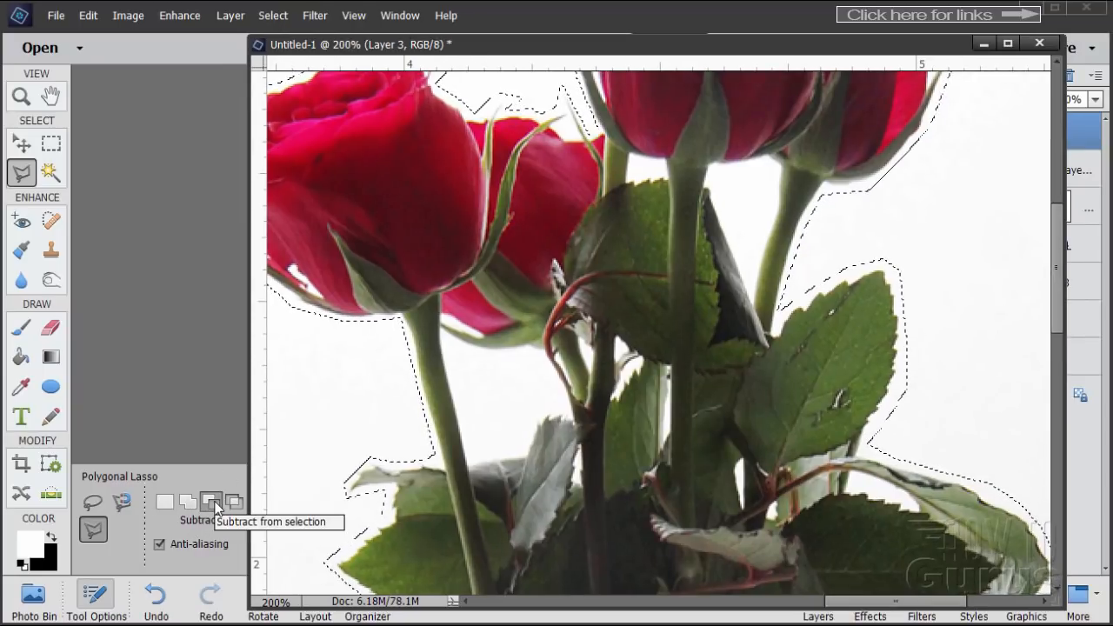
{"action": "left_click_drag", "start_coordinate": [541, 58], "coordinate": [347, 48]}
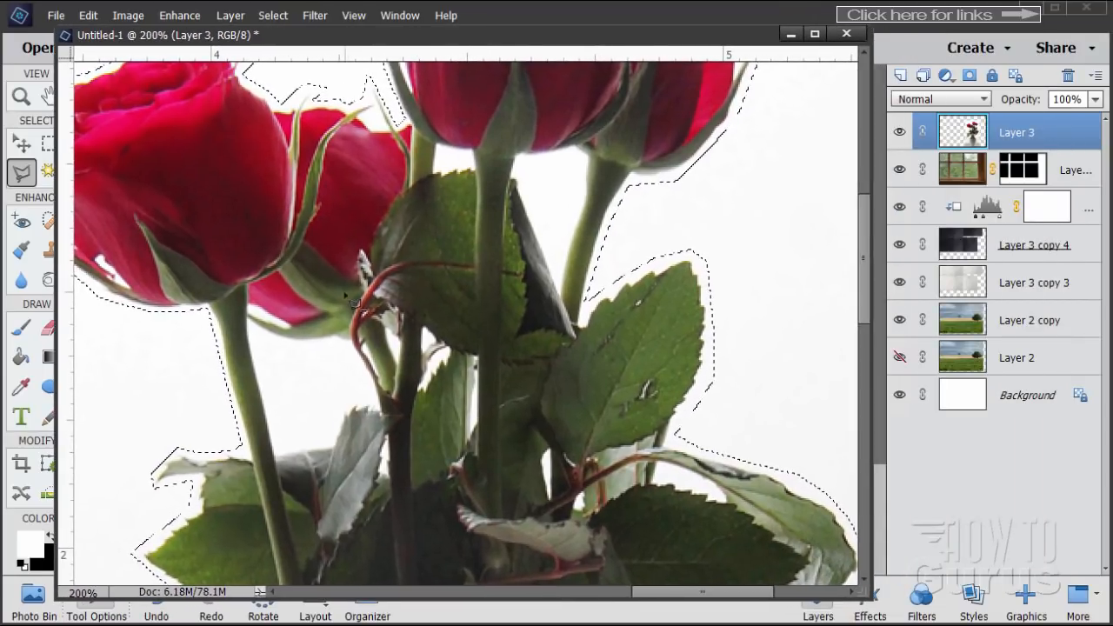
{"action": "left_click", "coordinate": [254, 329]}
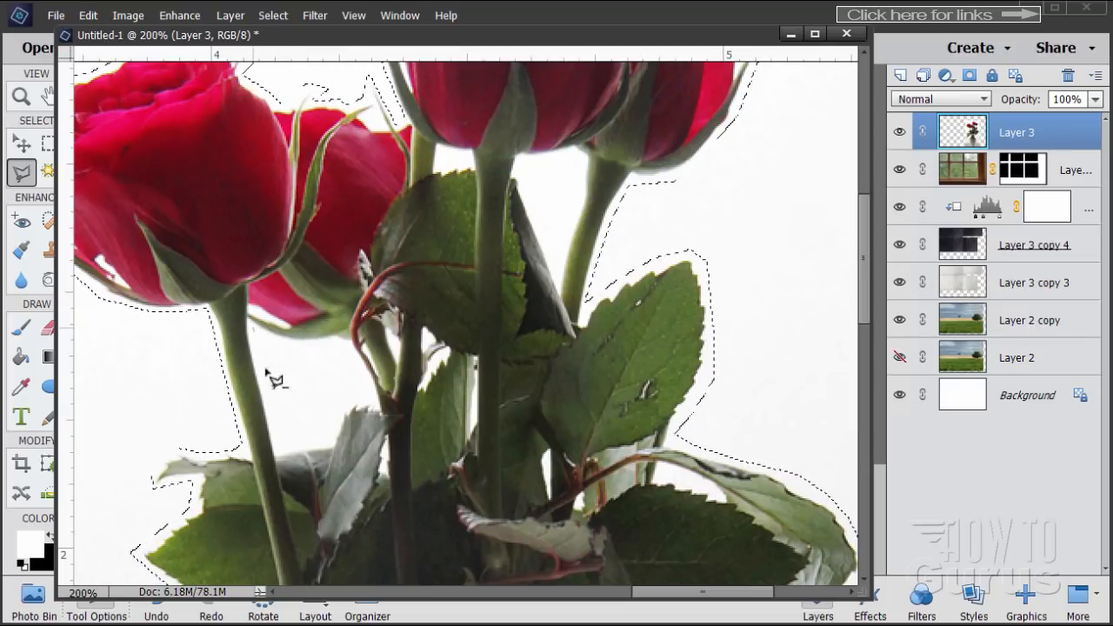
{"action": "left_click", "coordinate": [278, 447]}
{"action": "left_click", "coordinate": [356, 396]}
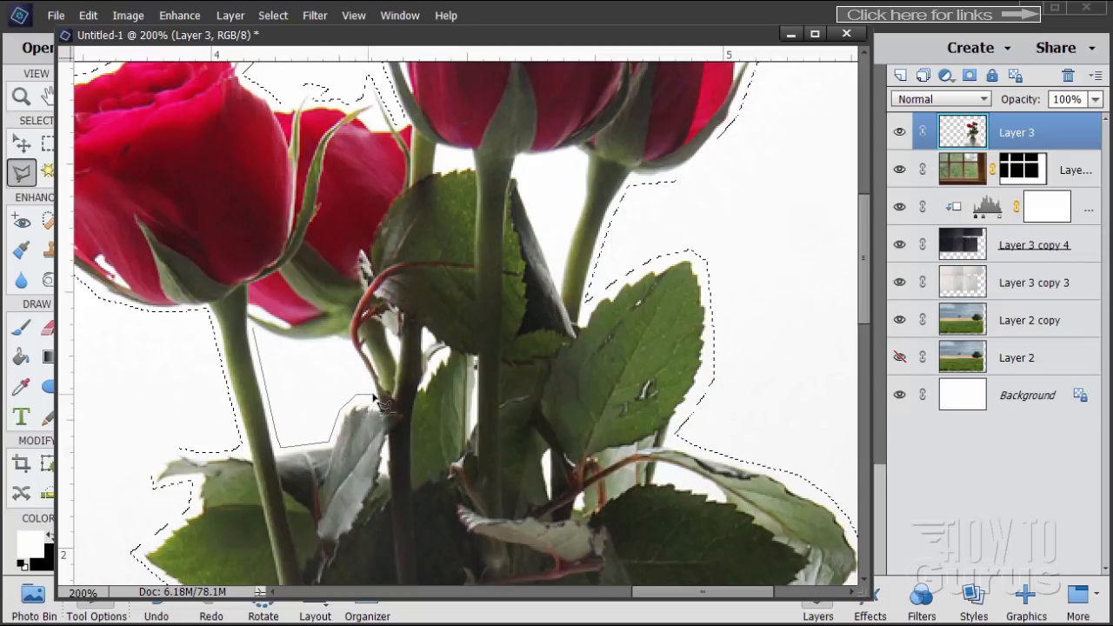
{"action": "left_click", "coordinate": [373, 402]}
{"action": "left_click", "coordinate": [338, 346]}
{"action": "left_click", "coordinate": [261, 341]}
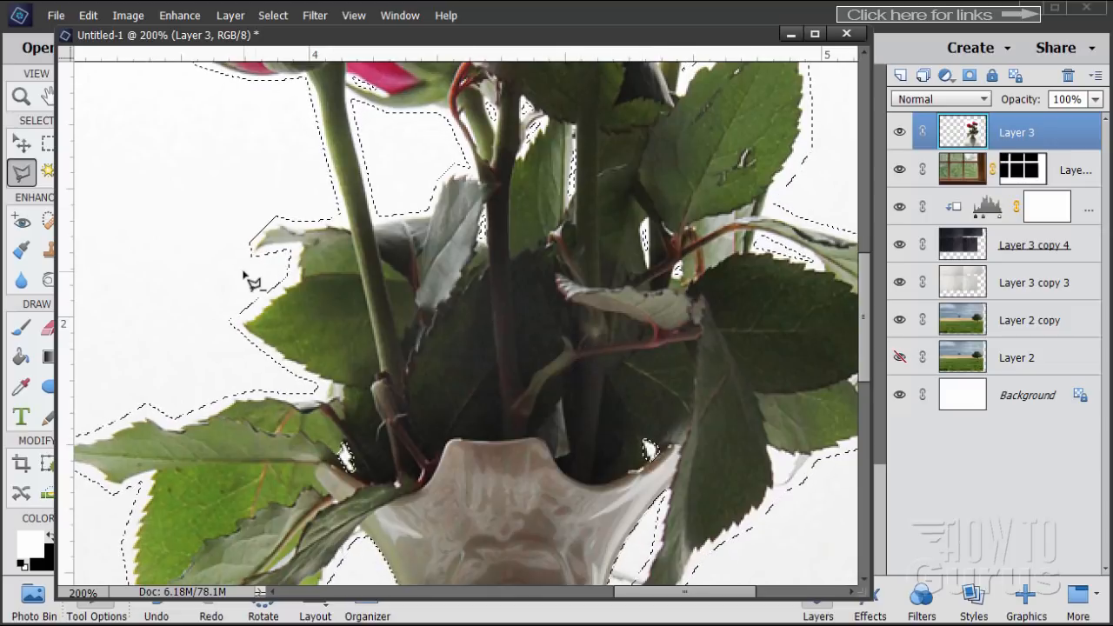
Start Refine Edge on the rose vase selection and arrange the image window so the leaves stay clear of the dialog.
{"action": "left_click_drag", "start_coordinate": [309, 37], "coordinate": [329, 94]}
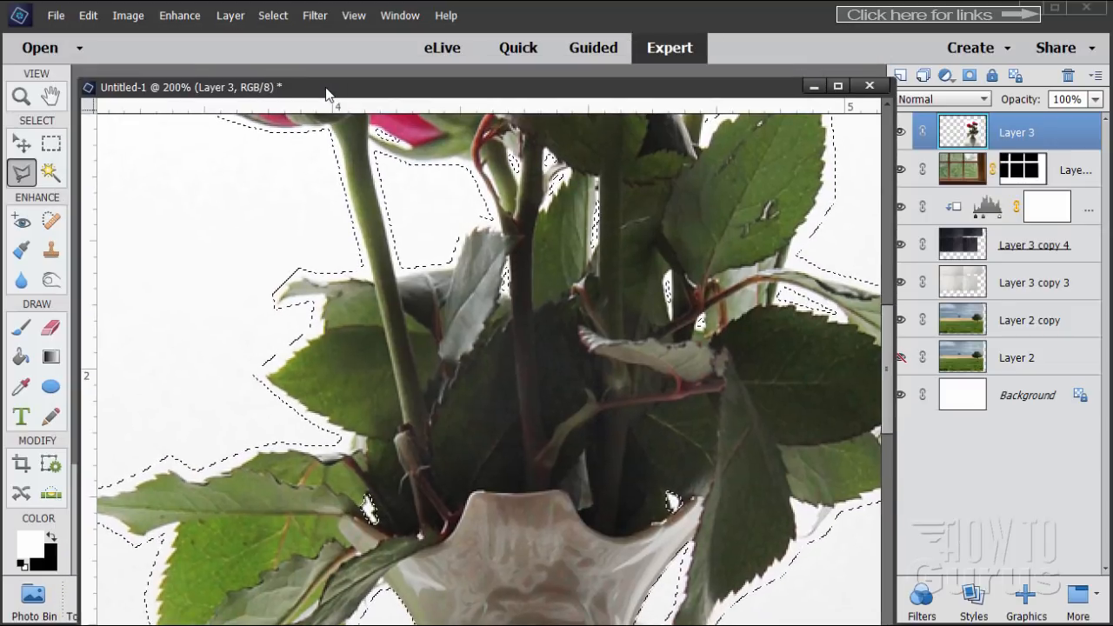
{"action": "left_click", "coordinate": [273, 16]}
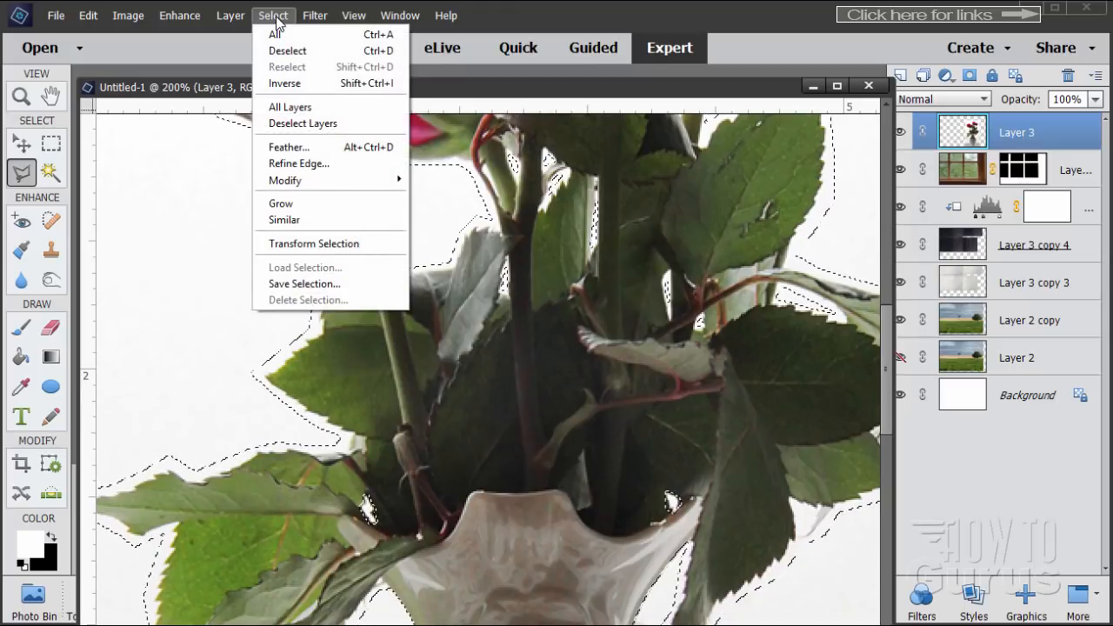
{"action": "left_click", "coordinate": [289, 164]}
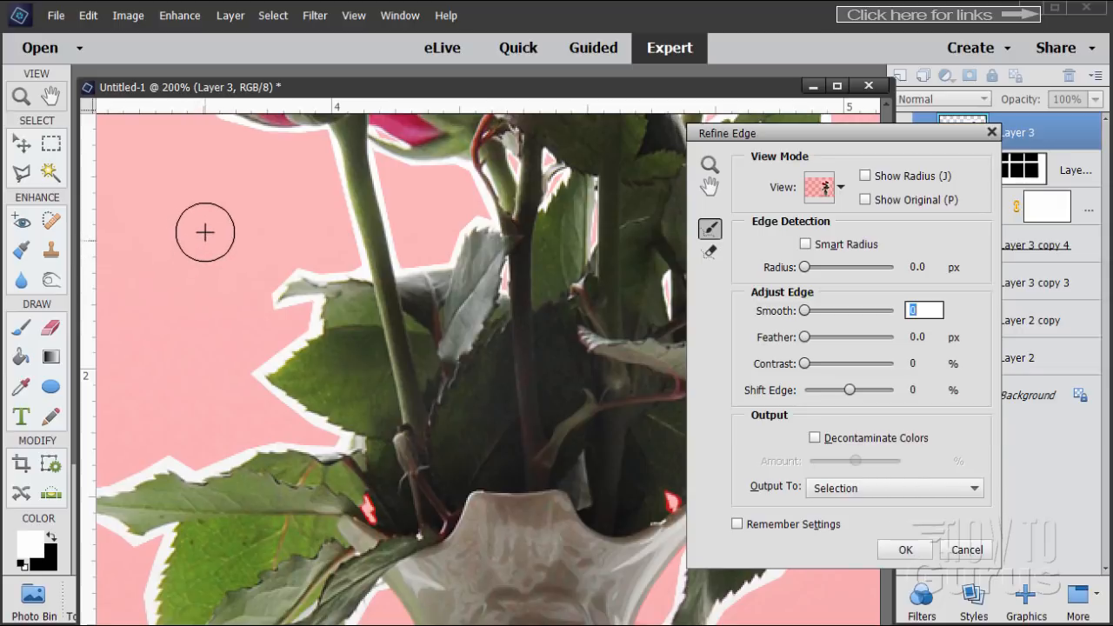
{"action": "left_click_drag", "start_coordinate": [323, 92], "coordinate": [548, 54]}
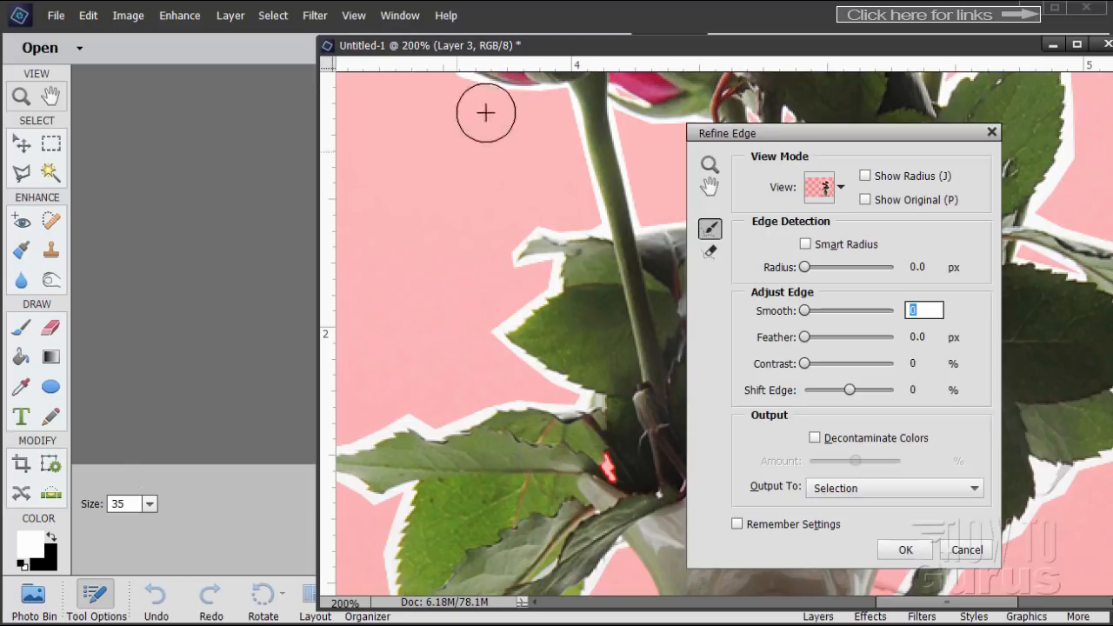
{"action": "left_click_drag", "start_coordinate": [522, 54], "coordinate": [244, 52]}
Brush the Refine Radius tool along the pointed middle leaves and the upper edge of the leaves beside the vase neck.
{"action": "mouse_move", "coordinate": [238, 267]}
{"action": "left_mouse_down"}
{"action": "mouse_move", "coordinate": [273, 257]}
{"action": "mouse_move", "coordinate": [278, 278]}
{"action": "mouse_move", "coordinate": [226, 335]}
{"action": "mouse_move", "coordinate": [301, 390]}
{"action": "left_mouse_up"}
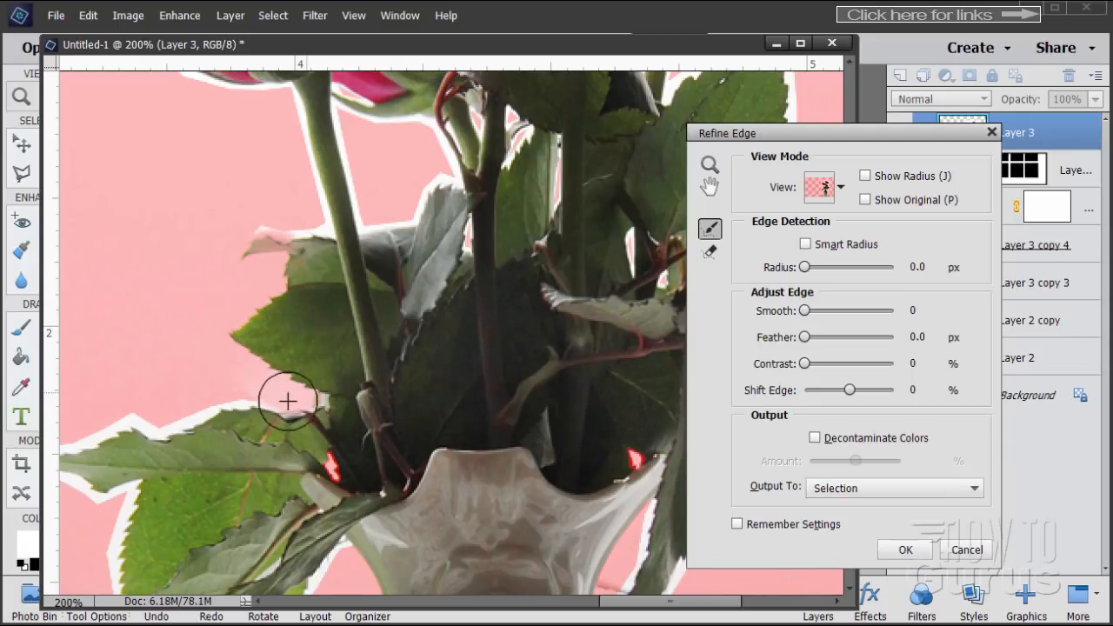
{"action": "mouse_move", "coordinate": [242, 228]}
{"action": "left_mouse_down"}
{"action": "mouse_move", "coordinate": [313, 230]}
{"action": "mouse_move", "coordinate": [319, 179]}
{"action": "mouse_move", "coordinate": [296, 107]}
{"action": "mouse_move", "coordinate": [310, 189]}
{"action": "left_mouse_up"}
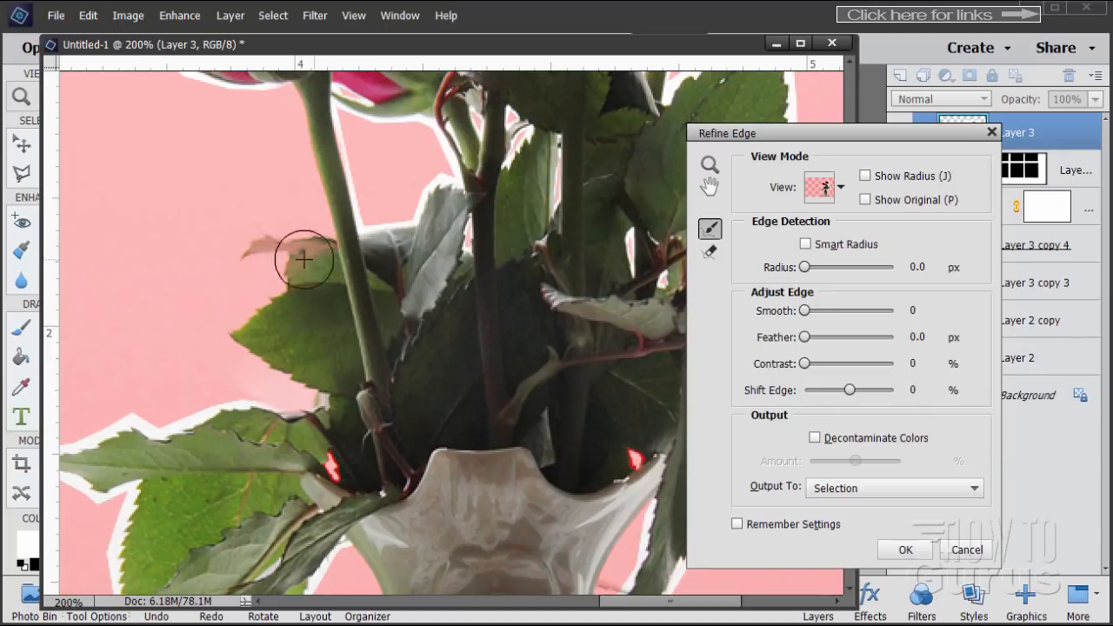
{"action": "mouse_move", "coordinate": [290, 415]}
{"action": "left_mouse_down"}
{"action": "mouse_move", "coordinate": [258, 395]}
{"action": "mouse_move", "coordinate": [134, 425]}
{"action": "left_mouse_up"}
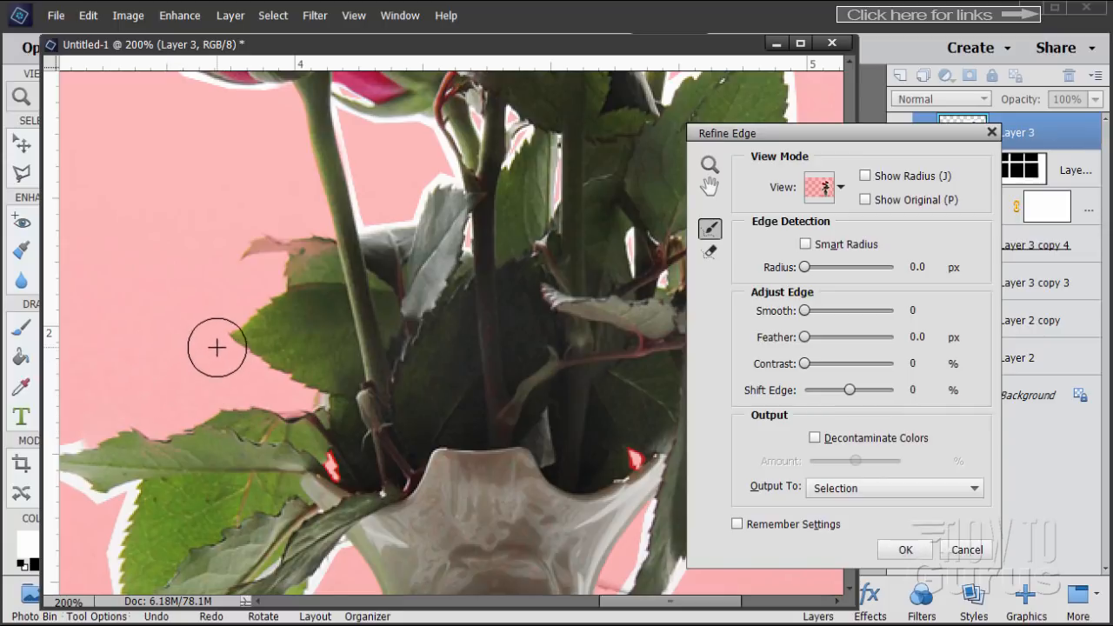
Refine the selection edge around the long leaf tip and down the outer side of the broad green leaf.
{"action": "left_click", "coordinate": [710, 187]}
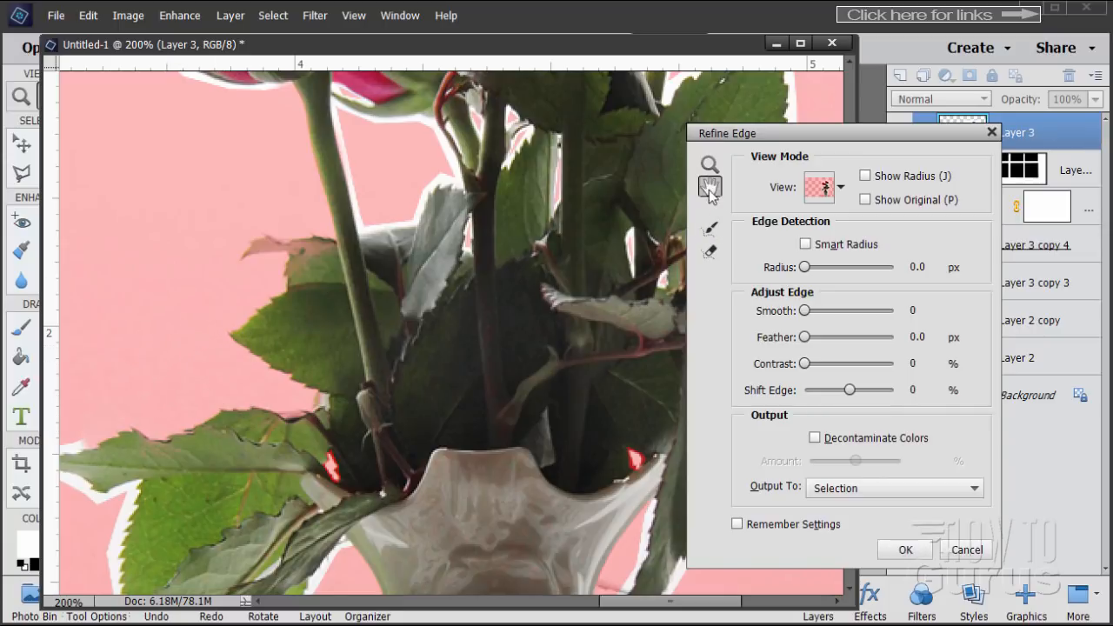
{"action": "left_click_drag", "start_coordinate": [150, 330], "coordinate": [314, 202]}
{"action": "left_click_drag", "start_coordinate": [300, 244], "coordinate": [370, 193]}
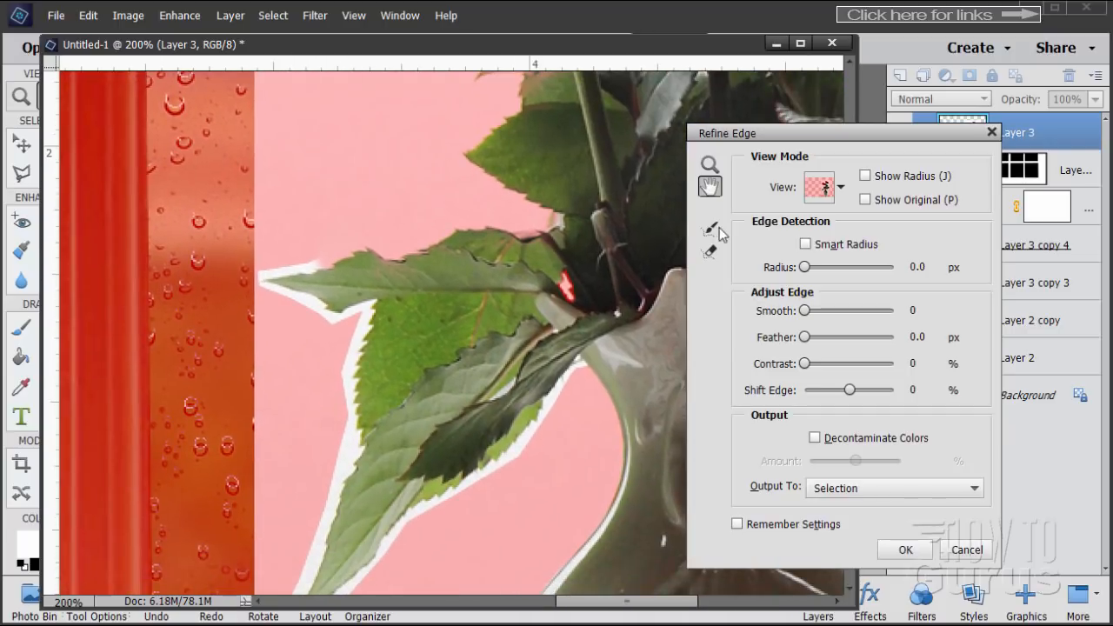
{"action": "left_click", "coordinate": [710, 229]}
{"action": "mouse_move", "coordinate": [313, 258]}
{"action": "left_mouse_down"}
{"action": "mouse_move", "coordinate": [269, 276]}
{"action": "mouse_move", "coordinate": [303, 311]}
{"action": "mouse_move", "coordinate": [350, 318]}
{"action": "mouse_move", "coordinate": [330, 465]}
{"action": "left_mouse_up"}
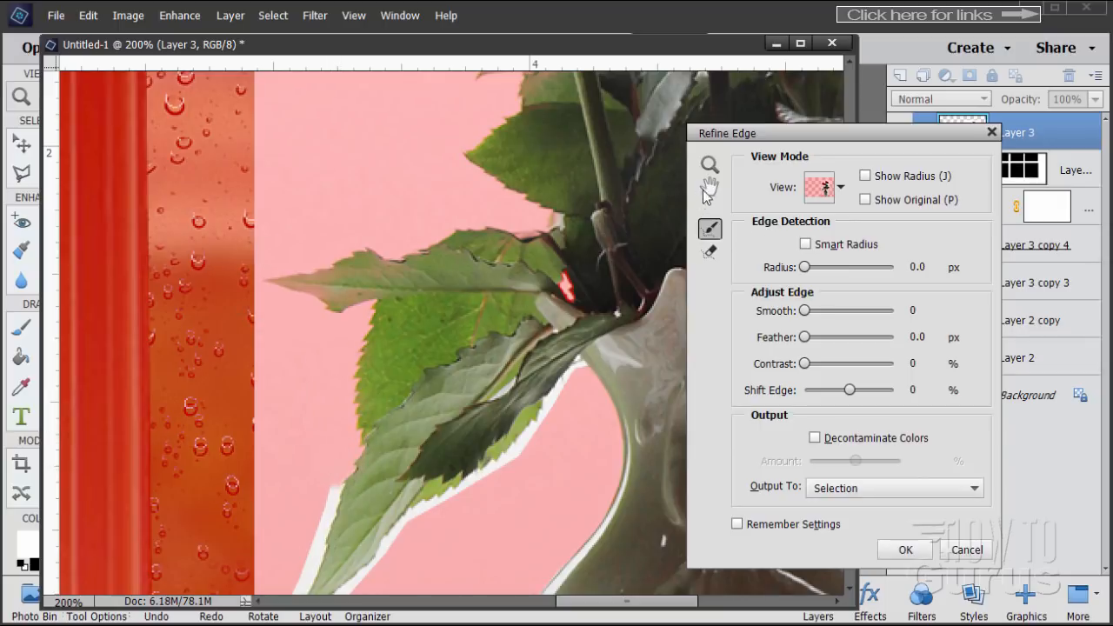
Refine the selection edge around the drooping leaf's curled tip and along its underside up to the vase neck.
{"action": "left_click_drag", "start_coordinate": [555, 350], "coordinate": [430, 272]}
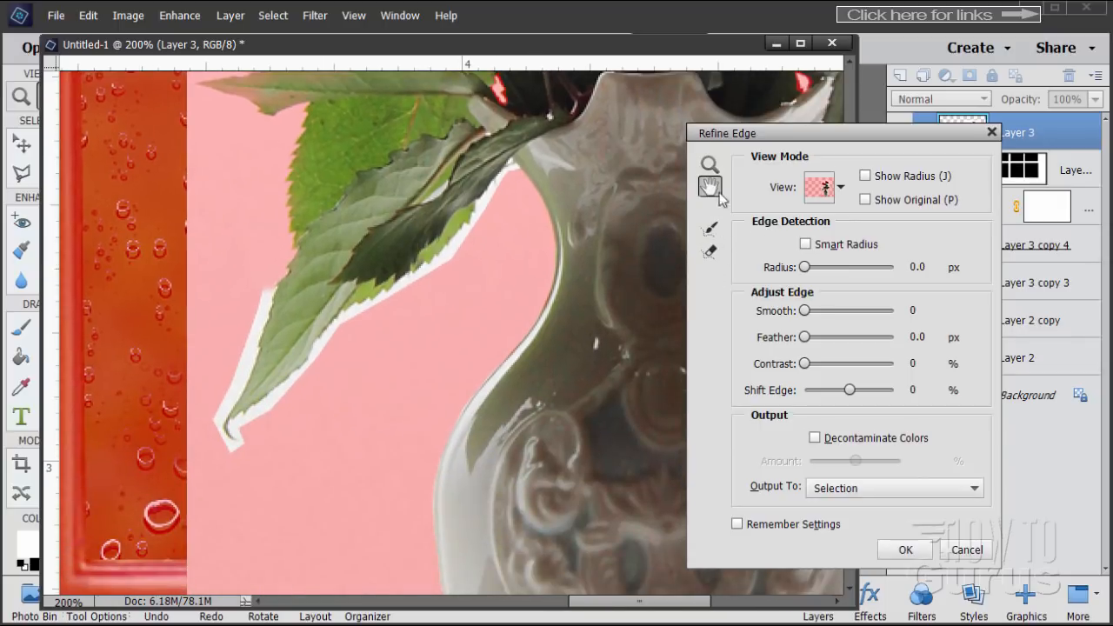
{"action": "left_click", "coordinate": [711, 230]}
{"action": "mouse_move", "coordinate": [266, 308]}
{"action": "left_mouse_down"}
{"action": "mouse_move", "coordinate": [223, 355]}
{"action": "mouse_move", "coordinate": [281, 400]}
{"action": "mouse_move", "coordinate": [348, 270]}
{"action": "left_mouse_up"}
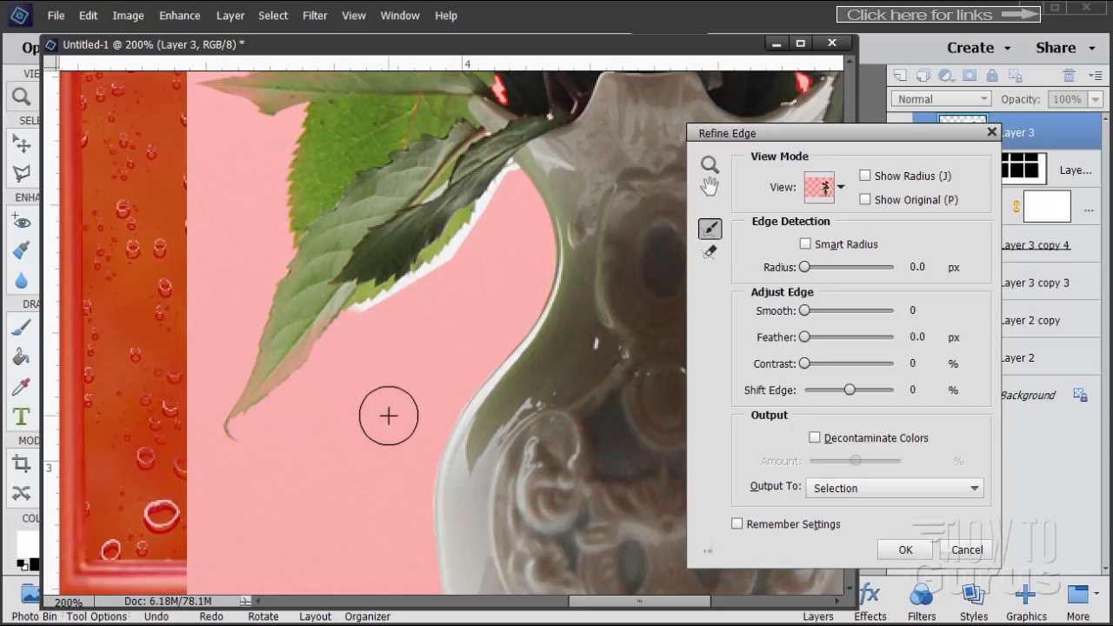
{"action": "mouse_move", "coordinate": [368, 335]}
{"action": "left_mouse_down"}
{"action": "mouse_move", "coordinate": [479, 218]}
{"action": "mouse_move", "coordinate": [491, 237]}
{"action": "mouse_move", "coordinate": [504, 184]}
{"action": "mouse_move", "coordinate": [495, 231]}
{"action": "left_mouse_up"}
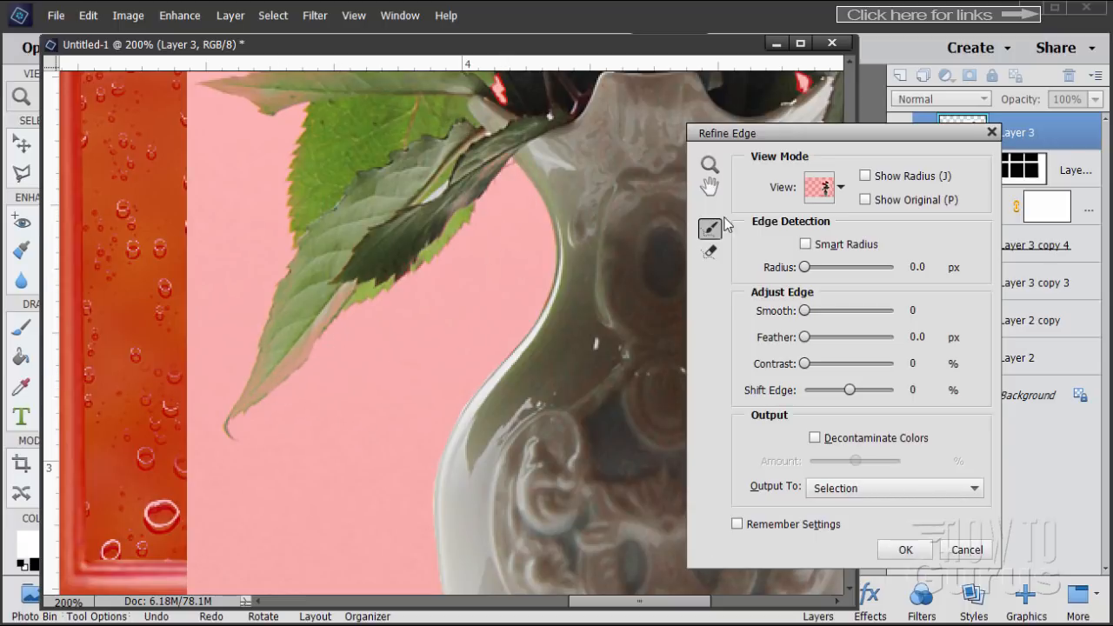
Refine the selection edge beneath the small rear rose and down the gap beside its stem to the grey leaf.
{"action": "left_click", "coordinate": [711, 188]}
{"action": "left_click_drag", "start_coordinate": [511, 150], "coordinate": [470, 416]}
{"action": "left_click_drag", "start_coordinate": [433, 249], "coordinate": [334, 449]}
{"action": "left_click_drag", "start_coordinate": [387, 360], "coordinate": [448, 420]}
{"action": "left_click", "coordinate": [711, 229]}
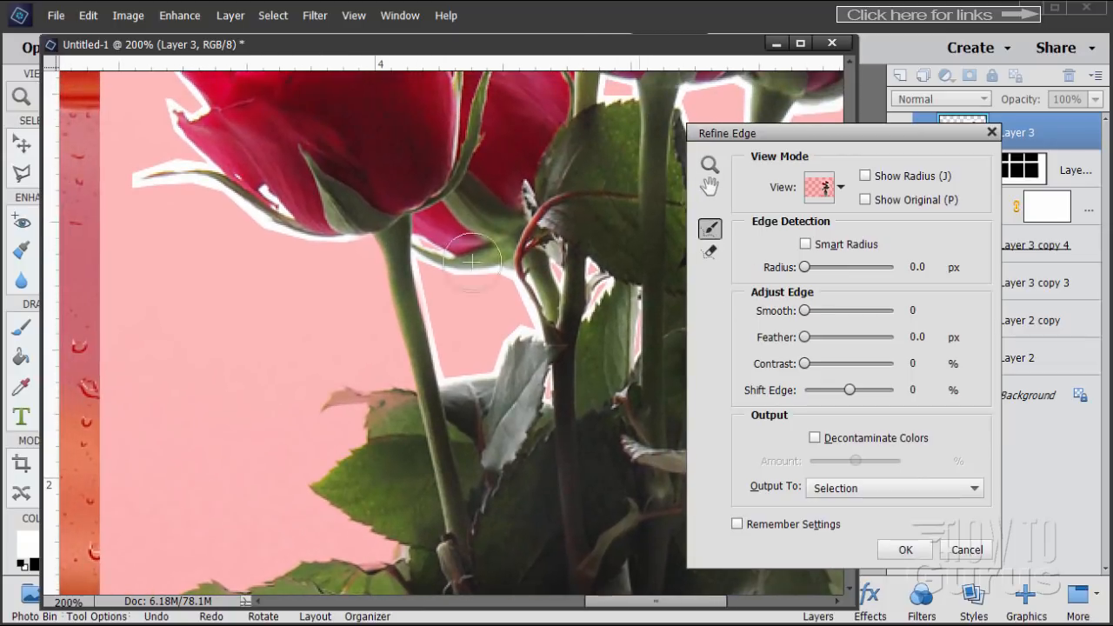
{"action": "mouse_move", "coordinate": [464, 269]}
{"action": "left_mouse_down"}
{"action": "mouse_move", "coordinate": [418, 245]}
{"action": "mouse_move", "coordinate": [448, 373]}
{"action": "mouse_move", "coordinate": [488, 354]}
{"action": "mouse_move", "coordinate": [517, 307]}
{"action": "mouse_move", "coordinate": [494, 285]}
{"action": "mouse_move", "coordinate": [527, 346]}
{"action": "left_mouse_up"}
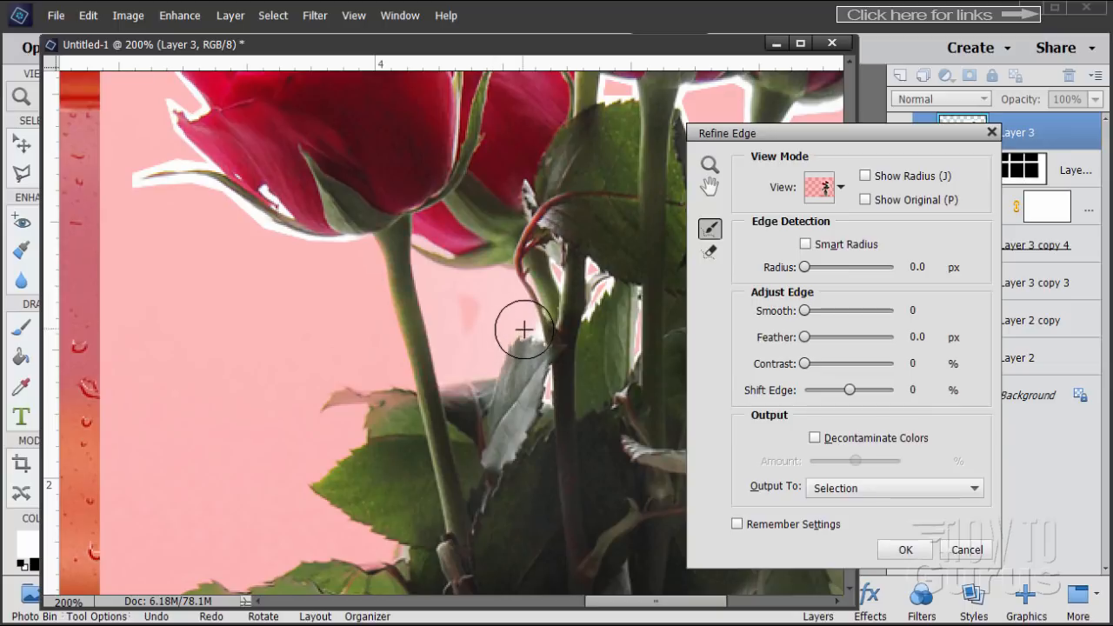
Clean up the remaining white fringe at the grey leaf's tip and in the small gaps around the central stems.
{"action": "left_click", "coordinate": [524, 328]}
{"action": "left_click", "coordinate": [472, 313]}
{"action": "mouse_move", "coordinate": [547, 427]}
{"action": "left_mouse_down"}
{"action": "mouse_move", "coordinate": [545, 386]}
{"action": "mouse_move", "coordinate": [548, 426]}
{"action": "left_mouse_up"}
{"action": "mouse_move", "coordinate": [561, 273]}
{"action": "left_mouse_down"}
{"action": "mouse_move", "coordinate": [596, 311]}
{"action": "mouse_move", "coordinate": [597, 273]}
{"action": "mouse_move", "coordinate": [583, 348]}
{"action": "mouse_move", "coordinate": [588, 315]}
{"action": "mouse_move", "coordinate": [617, 377]}
{"action": "mouse_move", "coordinate": [625, 348]}
{"action": "mouse_move", "coordinate": [606, 394]}
{"action": "mouse_move", "coordinate": [600, 283]}
{"action": "mouse_move", "coordinate": [554, 324]}
{"action": "left_mouse_up"}
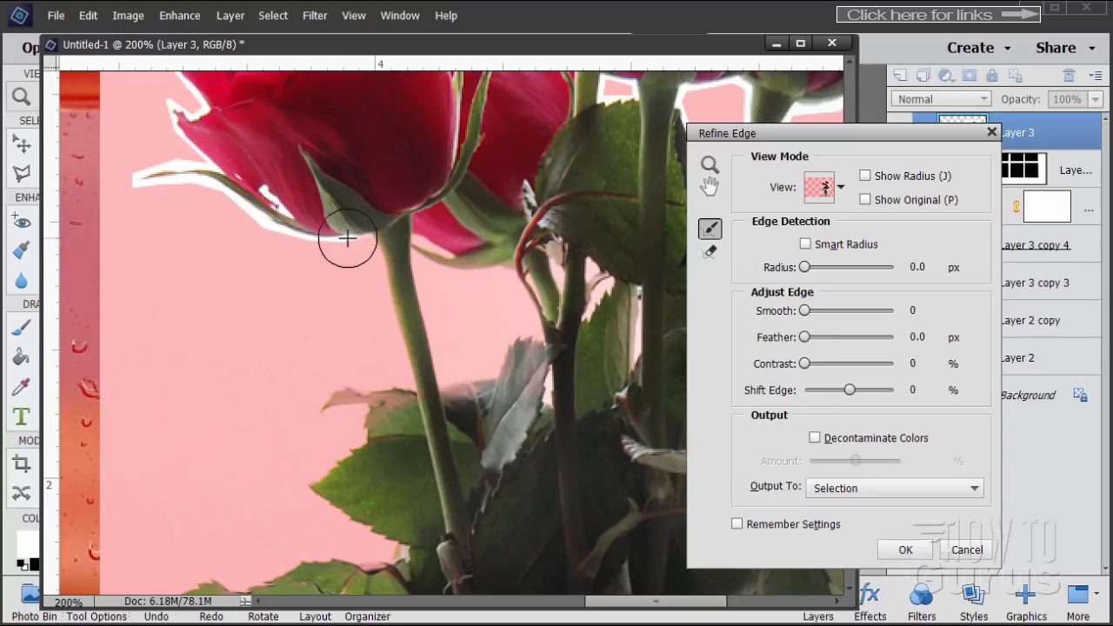
Refine the selection edge around the leftmost rose, from its underside and long sepal over the petals and across the smaller rose behind it.
{"action": "mouse_move", "coordinate": [347, 235]}
{"action": "left_mouse_down"}
{"action": "mouse_move", "coordinate": [289, 234]}
{"action": "mouse_move", "coordinate": [197, 184]}
{"action": "mouse_move", "coordinate": [147, 191]}
{"action": "left_mouse_up"}
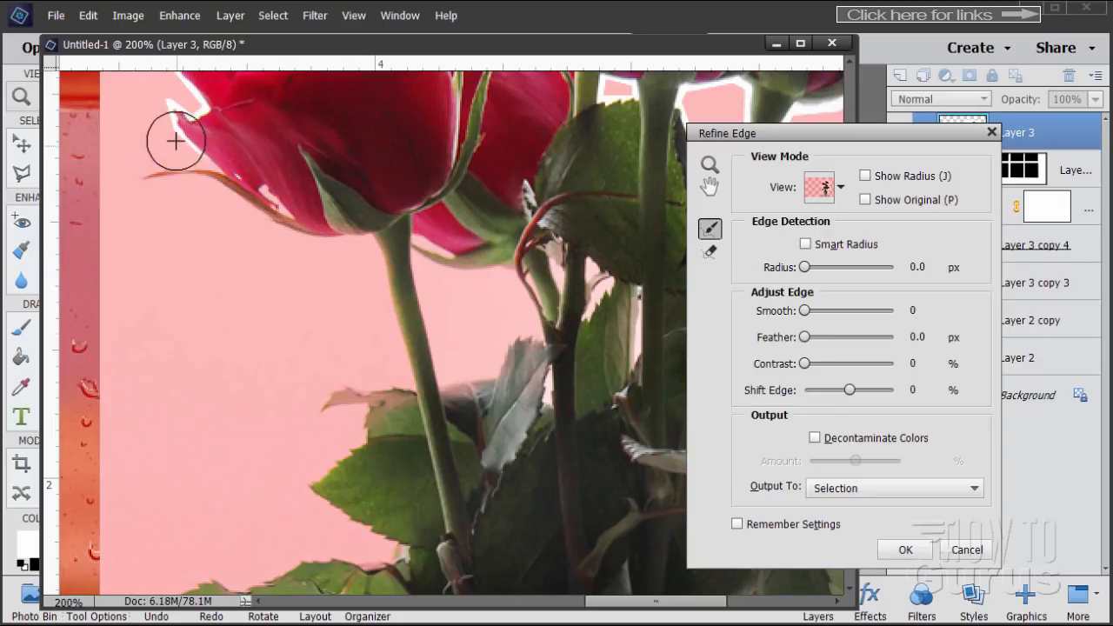
{"action": "left_click_drag", "start_coordinate": [161, 112], "coordinate": [184, 139]}
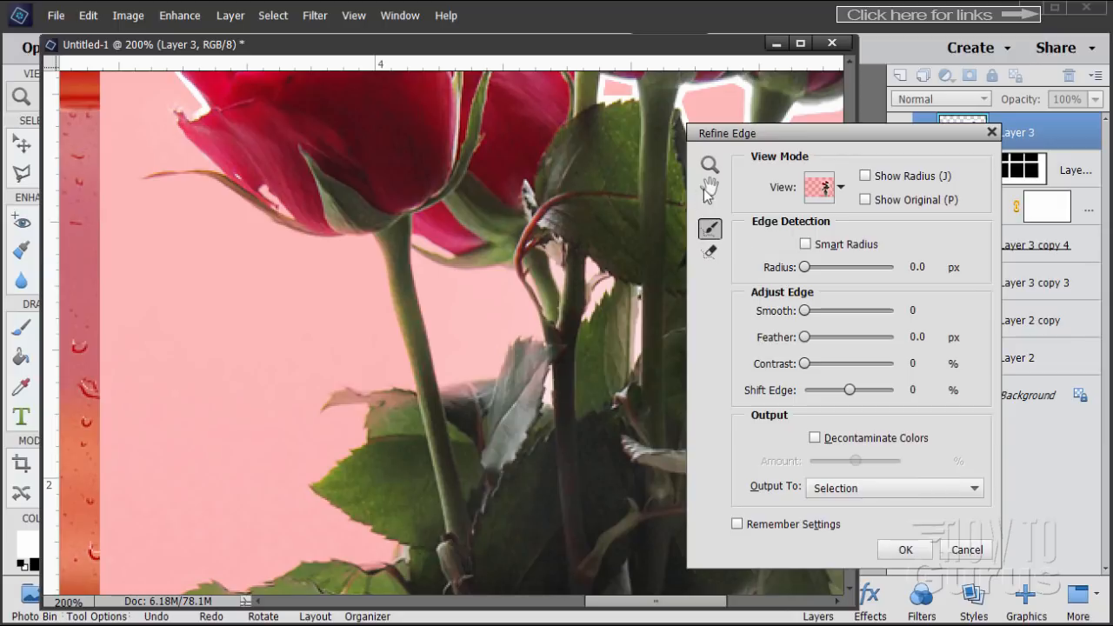
{"action": "left_click", "coordinate": [709, 186]}
{"action": "left_click_drag", "start_coordinate": [515, 130], "coordinate": [546, 374]}
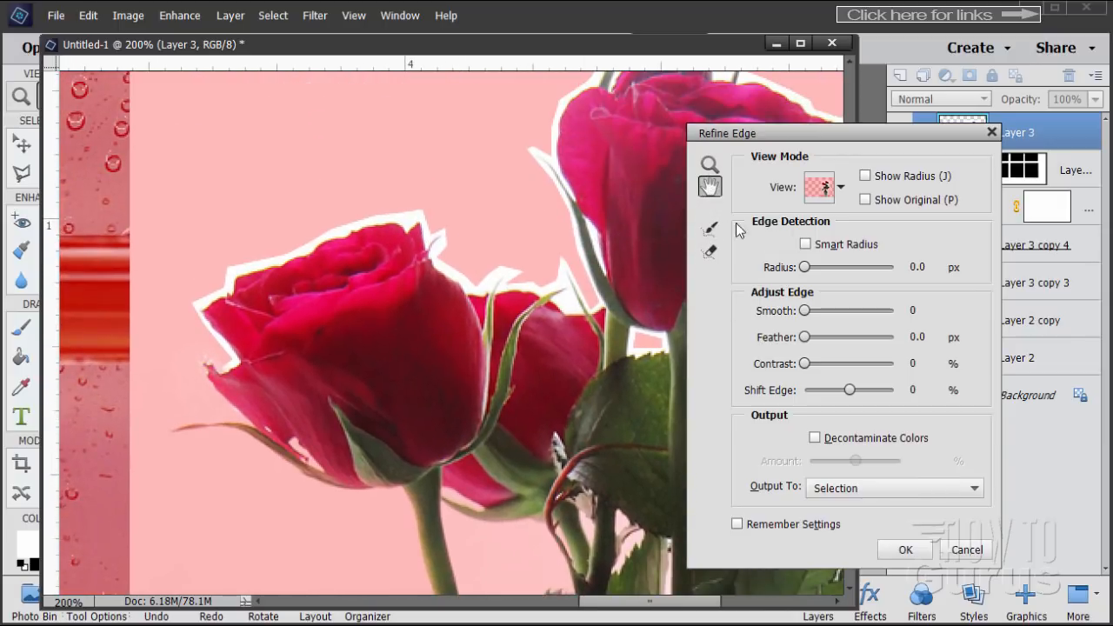
{"action": "left_click", "coordinate": [710, 228]}
{"action": "mouse_move", "coordinate": [224, 356]}
{"action": "left_mouse_down"}
{"action": "mouse_move", "coordinate": [190, 303]}
{"action": "mouse_move", "coordinate": [228, 268]}
{"action": "mouse_move", "coordinate": [408, 210]}
{"action": "mouse_move", "coordinate": [440, 230]}
{"action": "mouse_move", "coordinate": [447, 268]}
{"action": "mouse_move", "coordinate": [546, 278]}
{"action": "mouse_move", "coordinate": [579, 303]}
{"action": "mouse_move", "coordinate": [588, 297]}
{"action": "mouse_move", "coordinate": [548, 179]}
{"action": "mouse_move", "coordinate": [499, 249]}
{"action": "left_mouse_up"}
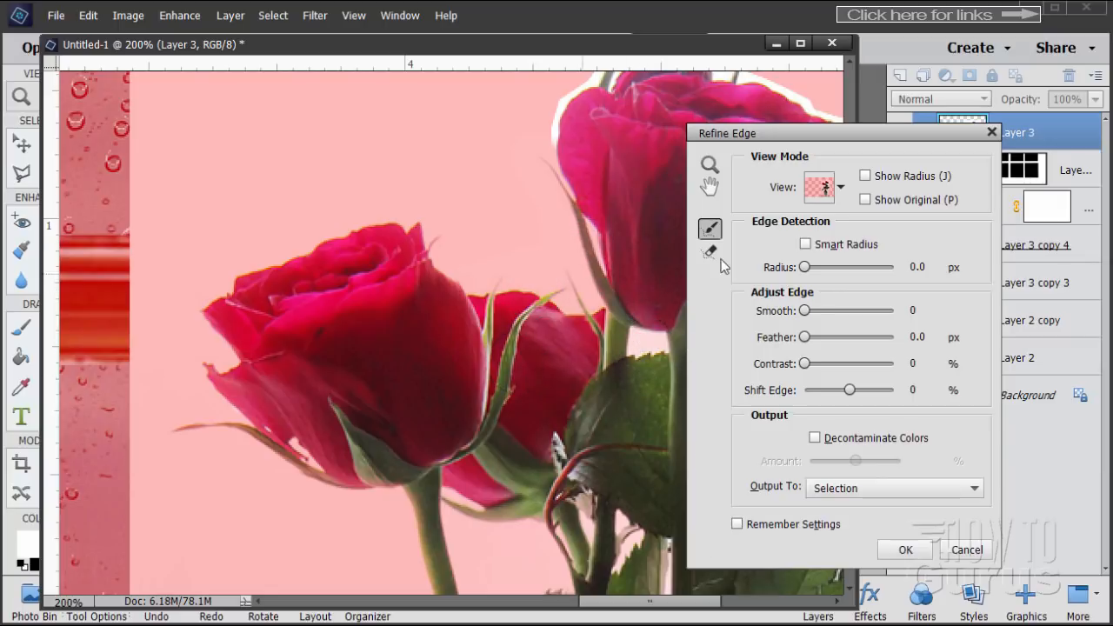
Refine the selection edge over the top of the tallest central rose, including the bud and thin sepals behind it.
{"action": "left_click", "coordinate": [709, 186]}
{"action": "left_click_drag", "start_coordinate": [521, 207], "coordinate": [558, 301]}
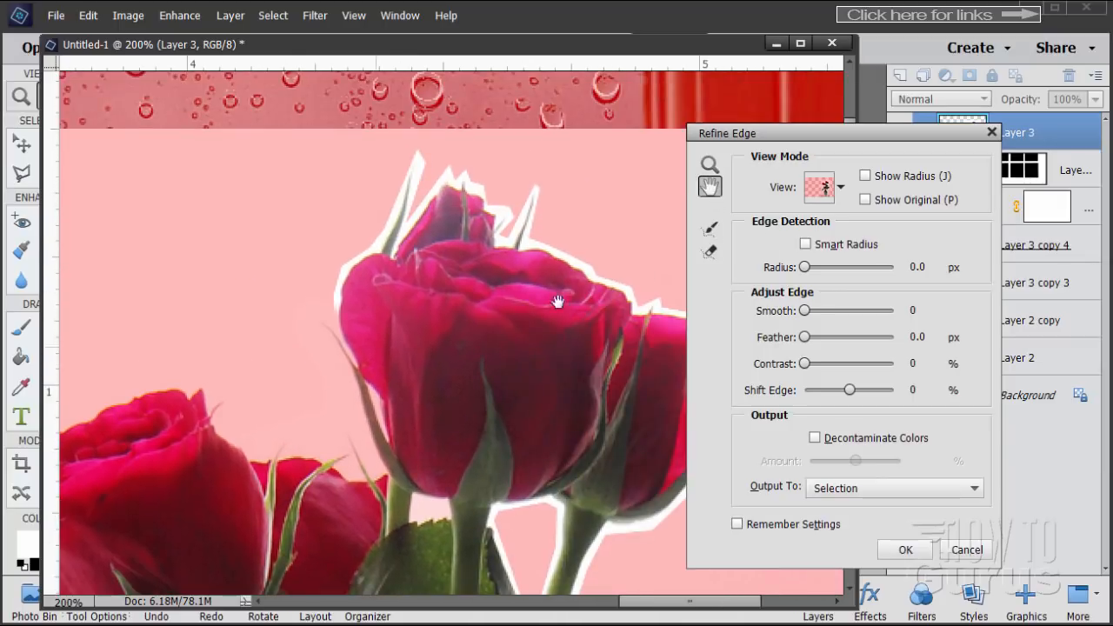
{"action": "left_click", "coordinate": [710, 232]}
{"action": "mouse_move", "coordinate": [333, 304]}
{"action": "left_mouse_down"}
{"action": "mouse_move", "coordinate": [419, 169]}
{"action": "mouse_move", "coordinate": [382, 237]}
{"action": "mouse_move", "coordinate": [448, 180]}
{"action": "mouse_move", "coordinate": [486, 194]}
{"action": "mouse_move", "coordinate": [512, 251]}
{"action": "mouse_move", "coordinate": [561, 195]}
{"action": "left_mouse_up"}
{"action": "mouse_move", "coordinate": [553, 241]}
{"action": "left_mouse_down"}
{"action": "mouse_move", "coordinate": [644, 282]}
{"action": "mouse_move", "coordinate": [655, 308]}
{"action": "left_mouse_up"}
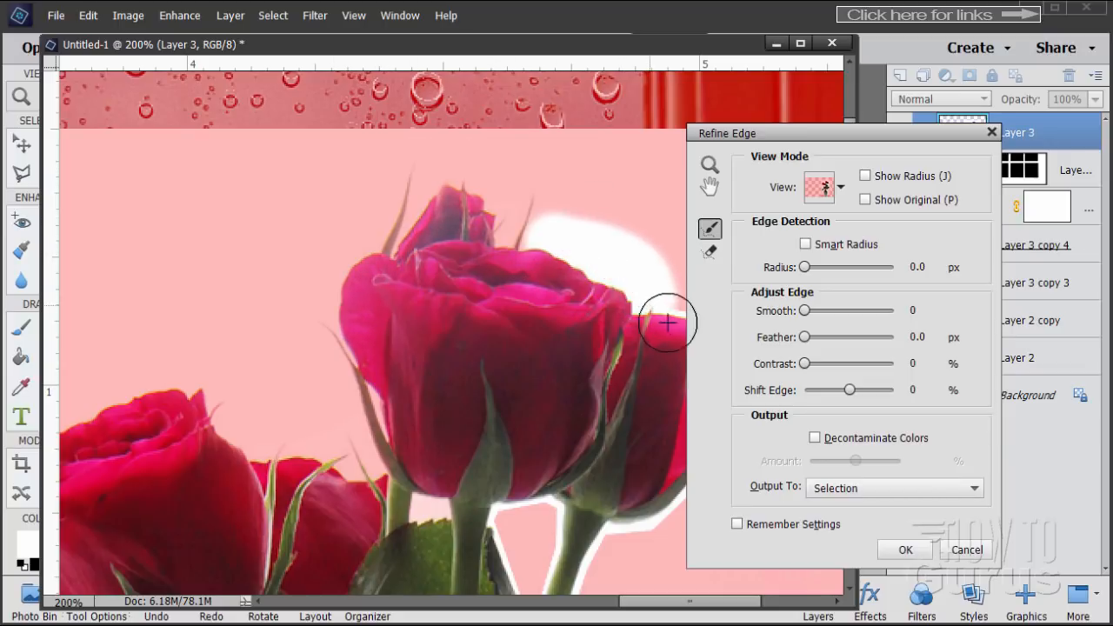
Refine the selection edge around the rightmost rose, its sepal and stem, and the top of the serrated leaf below.
{"action": "left_click", "coordinate": [711, 186]}
{"action": "left_click_drag", "start_coordinate": [584, 348], "coordinate": [494, 252]}
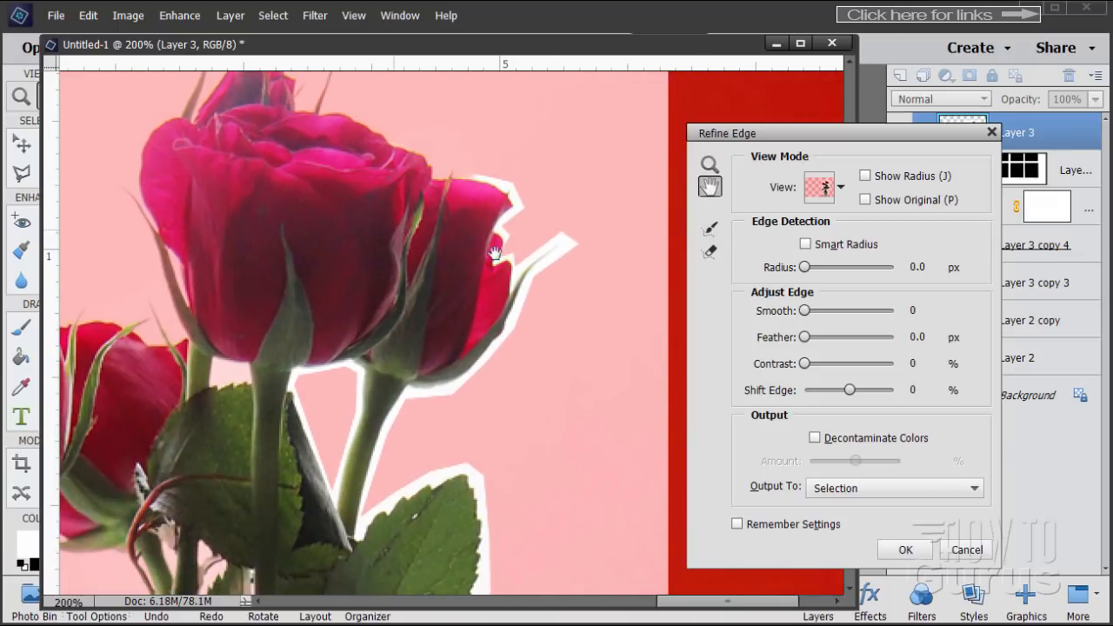
{"action": "left_click", "coordinate": [711, 228]}
{"action": "mouse_move", "coordinate": [516, 183]}
{"action": "left_mouse_down"}
{"action": "mouse_move", "coordinate": [463, 179]}
{"action": "mouse_move", "coordinate": [521, 205]}
{"action": "mouse_move", "coordinate": [514, 237]}
{"action": "mouse_move", "coordinate": [562, 245]}
{"action": "mouse_move", "coordinate": [466, 375]}
{"action": "mouse_move", "coordinate": [417, 399]}
{"action": "mouse_move", "coordinate": [393, 448]}
{"action": "left_mouse_up"}
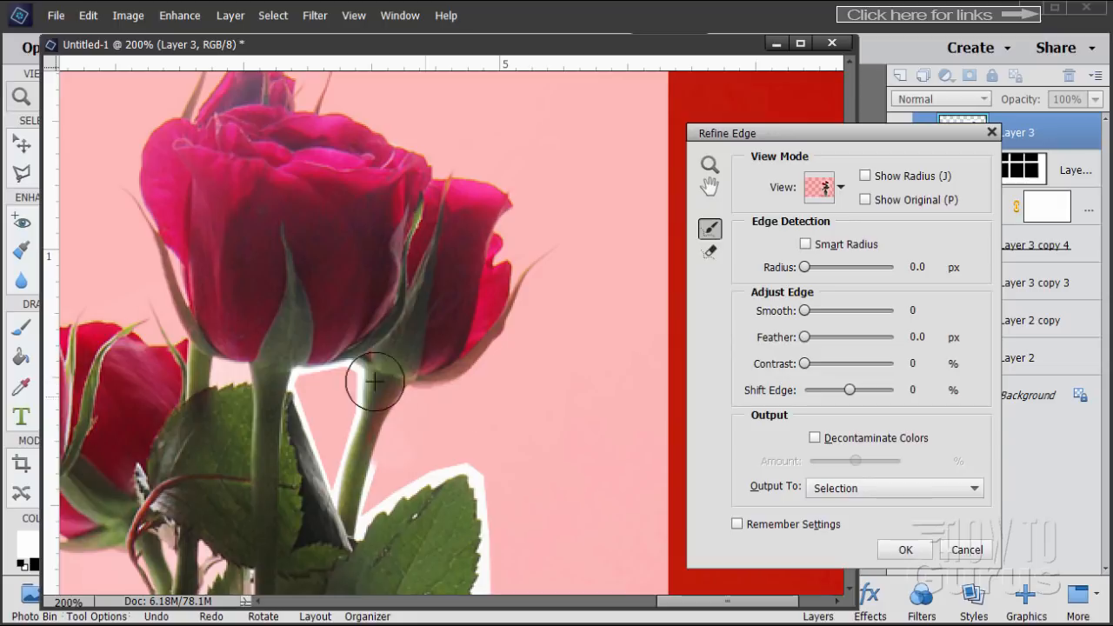
{"action": "mouse_move", "coordinate": [367, 371]}
{"action": "left_mouse_down"}
{"action": "mouse_move", "coordinate": [311, 423]}
{"action": "mouse_move", "coordinate": [335, 461]}
{"action": "mouse_move", "coordinate": [433, 440]}
{"action": "mouse_move", "coordinate": [353, 517]}
{"action": "mouse_move", "coordinate": [487, 461]}
{"action": "mouse_move", "coordinate": [506, 531]}
{"action": "left_mouse_up"}
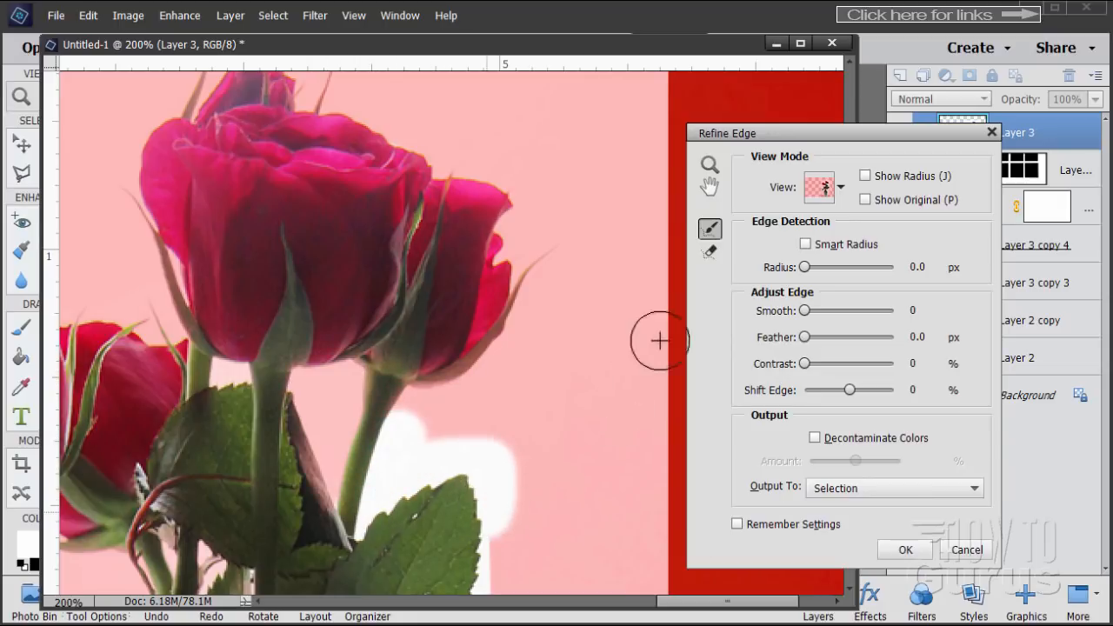
Refine the selection edge down the serrated leaf's outer side and along the upper edge of the curled leaf beneath it.
{"action": "left_click", "coordinate": [710, 186]}
{"action": "left_click_drag", "start_coordinate": [514, 447], "coordinate": [340, 319]}
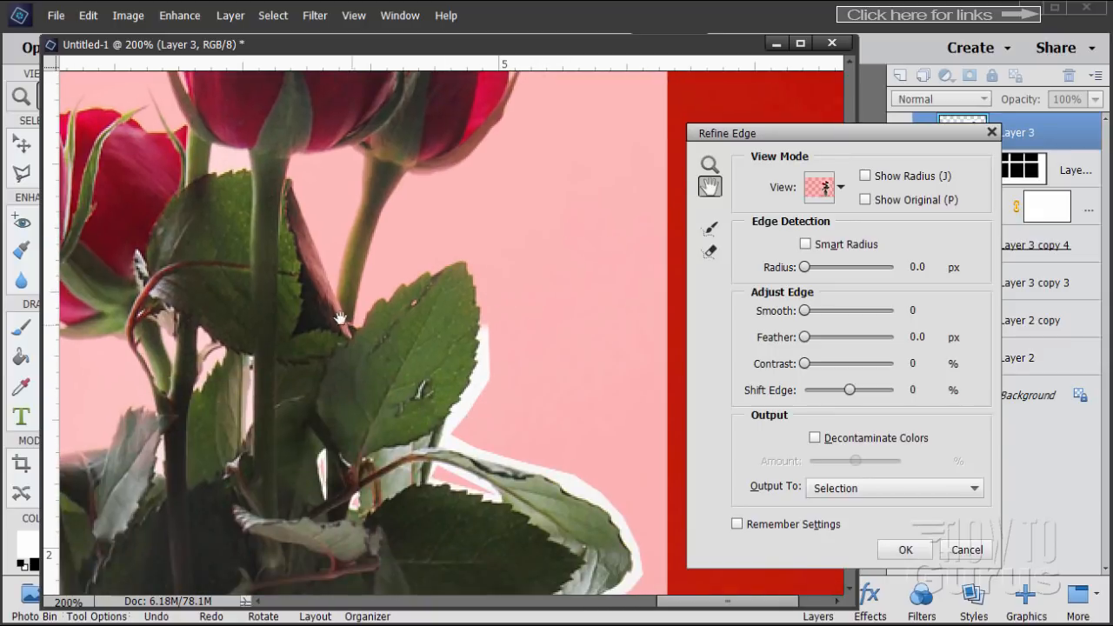
{"action": "mouse_move", "coordinate": [532, 389]}
{"action": "left_mouse_down"}
{"action": "mouse_move", "coordinate": [532, 247]}
{"action": "mouse_move", "coordinate": [483, 229]}
{"action": "mouse_move", "coordinate": [459, 296]}
{"action": "mouse_move", "coordinate": [532, 306]}
{"action": "mouse_move", "coordinate": [572, 330]}
{"action": "mouse_move", "coordinate": [602, 353]}
{"action": "mouse_move", "coordinate": [625, 399]}
{"action": "mouse_move", "coordinate": [620, 382]}
{"action": "mouse_move", "coordinate": [504, 337]}
{"action": "left_mouse_up"}
{"action": "left_click", "coordinate": [710, 228]}
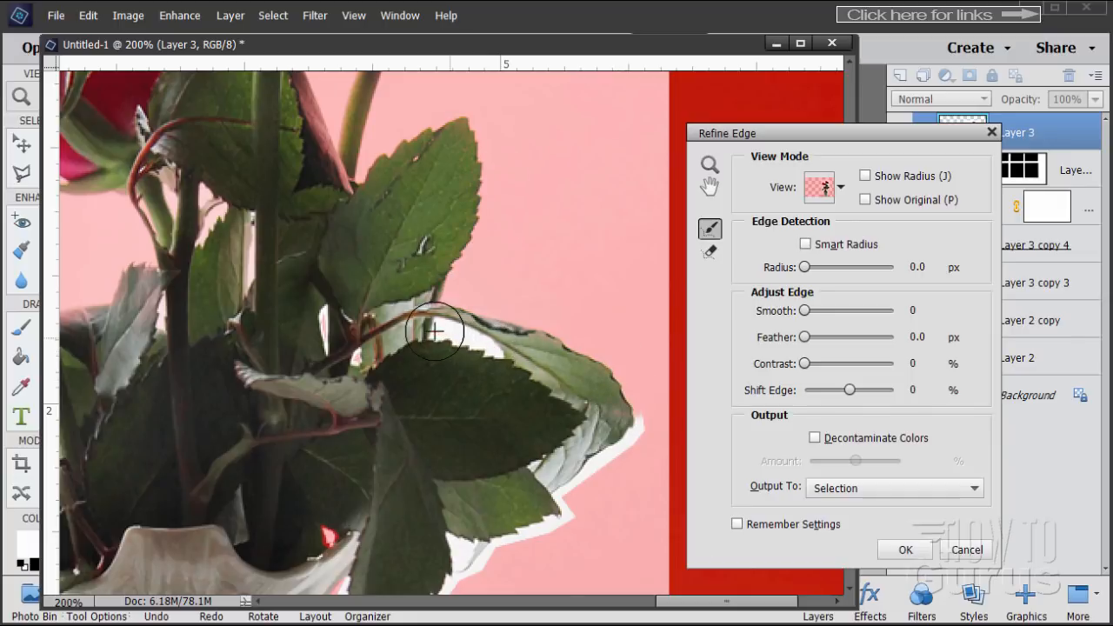
Refine the selection edge along the undersides of the lower right leaves and between the drooping leaf and the vase neck.
{"action": "left_click", "coordinate": [710, 185]}
{"action": "left_click_drag", "start_coordinate": [596, 314], "coordinate": [557, 291]}
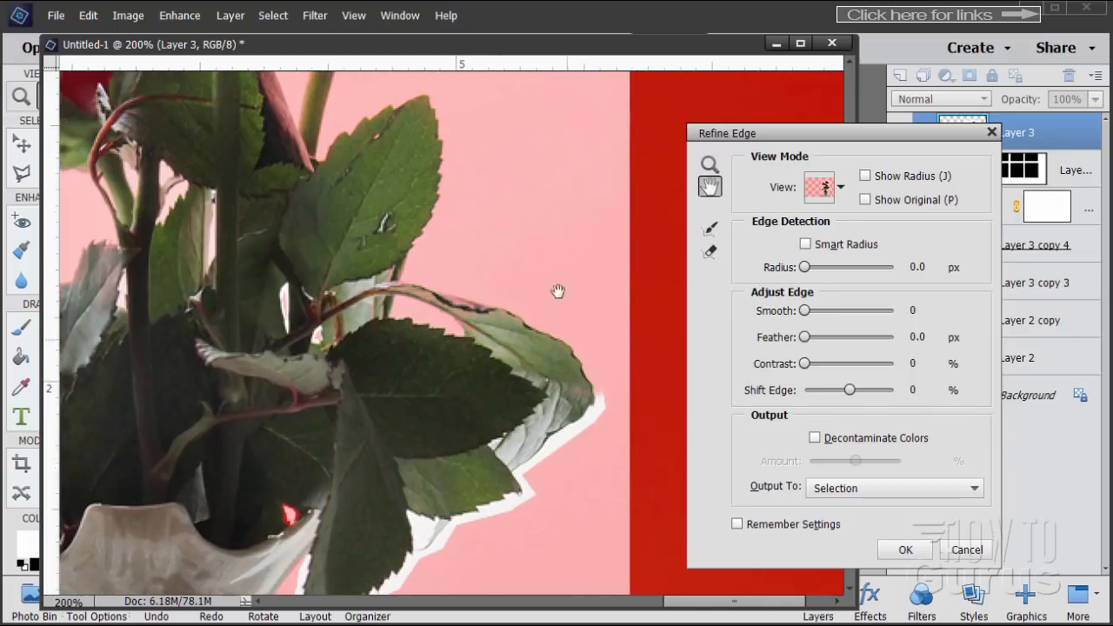
{"action": "mouse_move", "coordinate": [599, 423]}
{"action": "left_mouse_down"}
{"action": "mouse_move", "coordinate": [547, 363]}
{"action": "mouse_move", "coordinate": [595, 197]}
{"action": "mouse_move", "coordinate": [586, 186]}
{"action": "mouse_move", "coordinate": [455, 300]}
{"action": "mouse_move", "coordinate": [417, 310]}
{"action": "mouse_move", "coordinate": [440, 362]}
{"action": "mouse_move", "coordinate": [403, 356]}
{"action": "mouse_move", "coordinate": [293, 452]}
{"action": "mouse_move", "coordinate": [390, 449]}
{"action": "left_mouse_up"}
{"action": "left_click", "coordinate": [709, 228]}
{"action": "left_click_drag", "start_coordinate": [276, 455], "coordinate": [313, 356]}
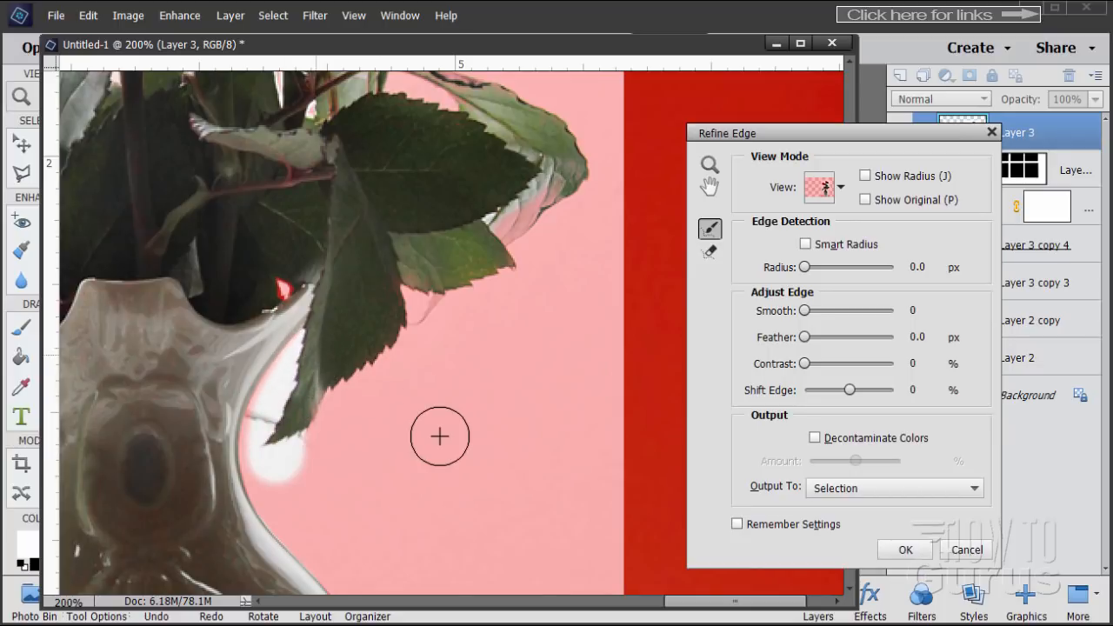
{"action": "mouse_move", "coordinate": [282, 398]}
{"action": "left_mouse_down"}
{"action": "mouse_move", "coordinate": [301, 360]}
{"action": "mouse_move", "coordinate": [351, 424]}
{"action": "mouse_move", "coordinate": [287, 367]}
{"action": "mouse_move", "coordinate": [304, 342]}
{"action": "left_mouse_up"}
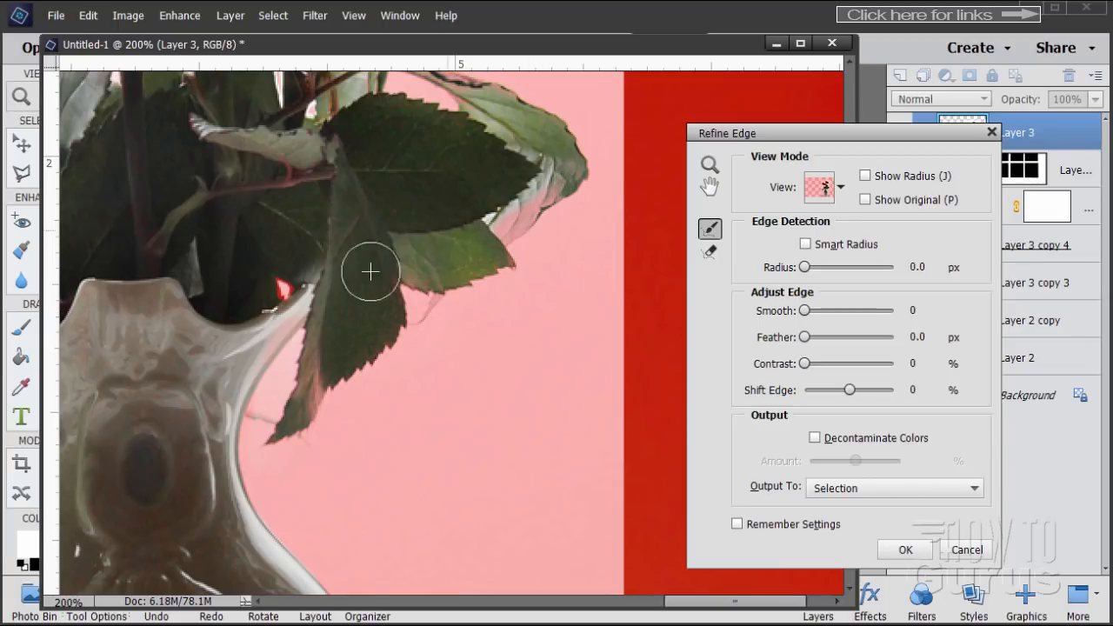
Set the Erase Refinements tool size to 10 and restore the drooping leaf's faded area near its tip.
{"action": "left_click", "coordinate": [710, 253]}
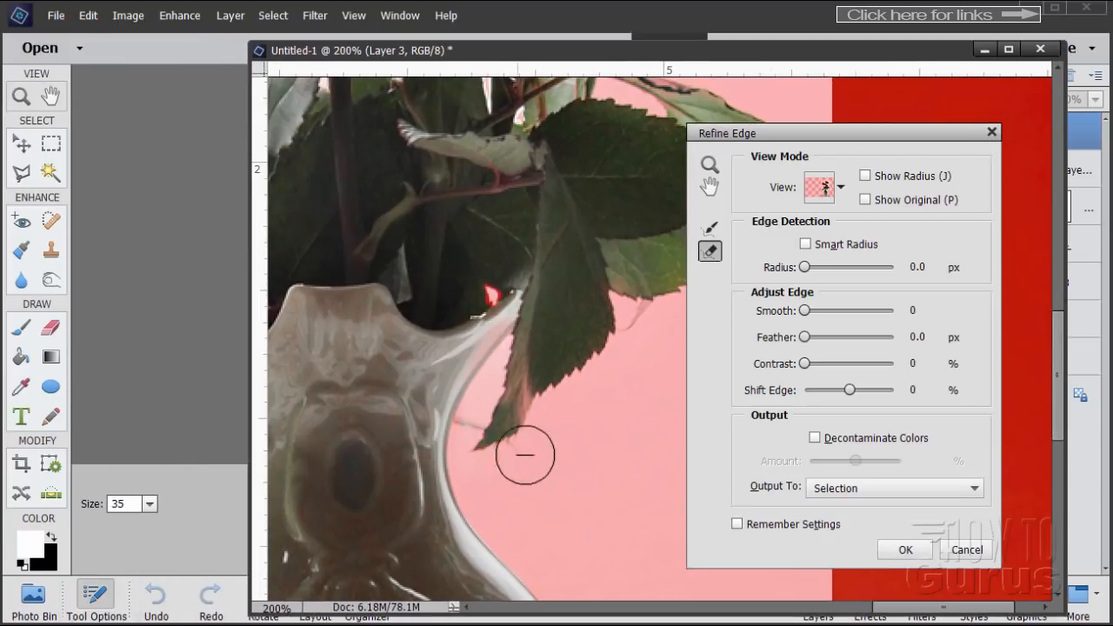
{"action": "left_click", "coordinate": [149, 505]}
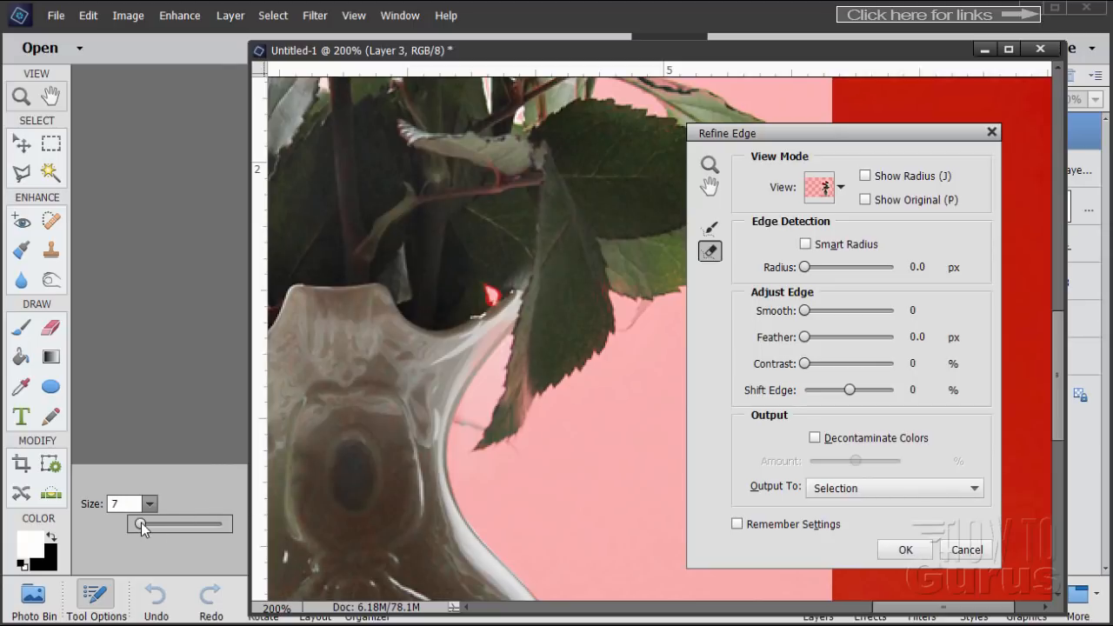
{"action": "left_click", "coordinate": [102, 505]}
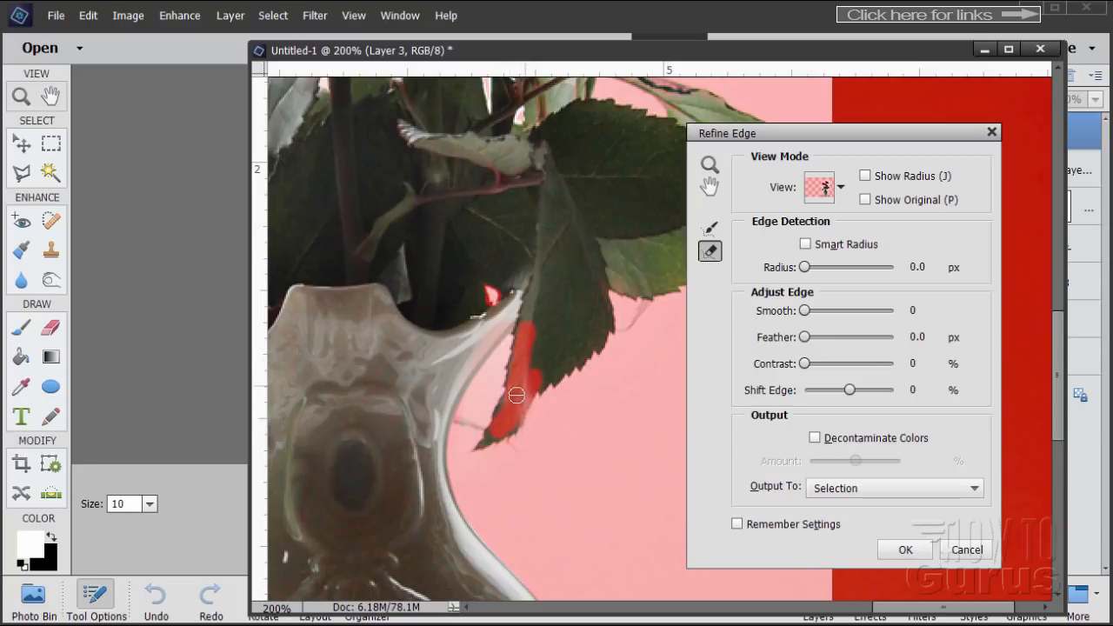
{"action": "left_click_drag", "start_coordinate": [506, 414], "coordinate": [516, 406]}
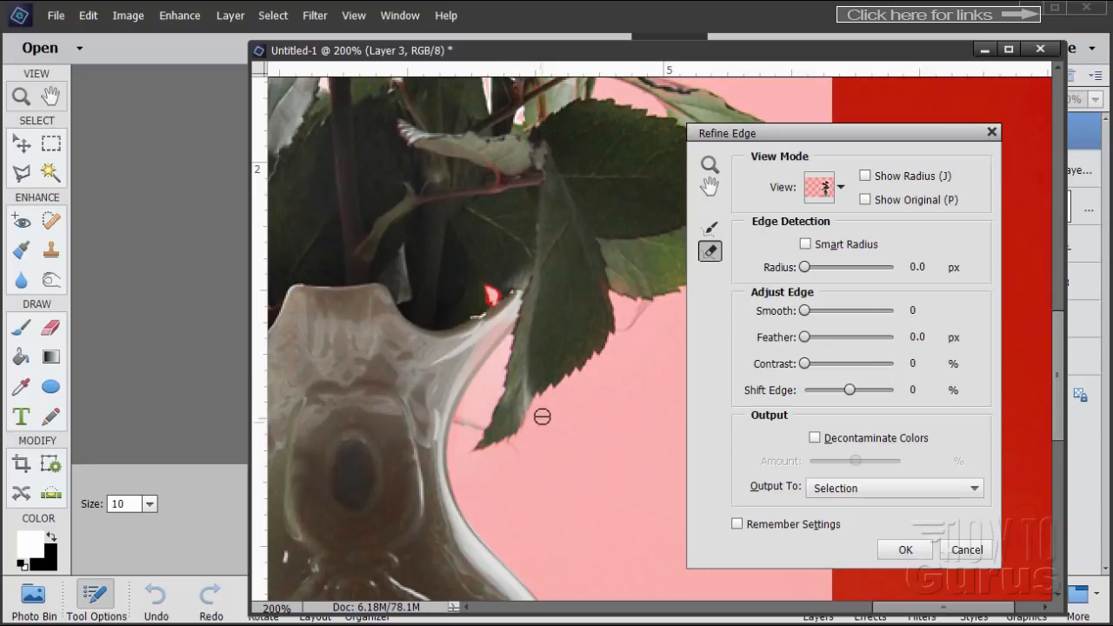
Erase the refinement on the small green leaf beside the drooping leaf and re-refine the spot just below its edge.
{"action": "left_click", "coordinate": [710, 187]}
{"action": "left_click_drag", "start_coordinate": [670, 340], "coordinate": [547, 392]}
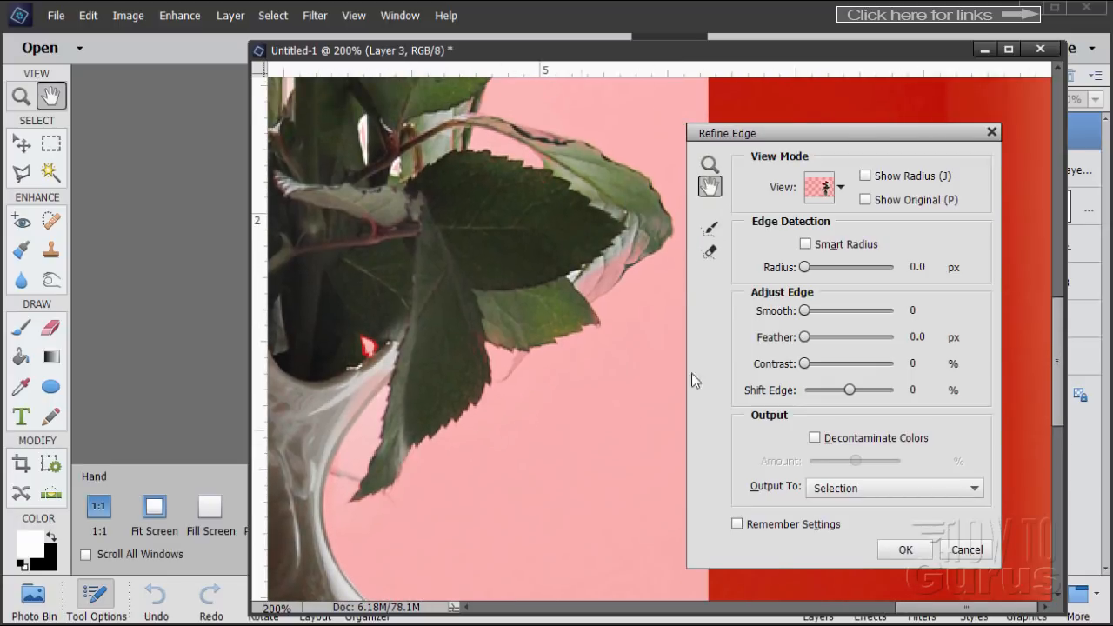
{"action": "left_click", "coordinate": [710, 252]}
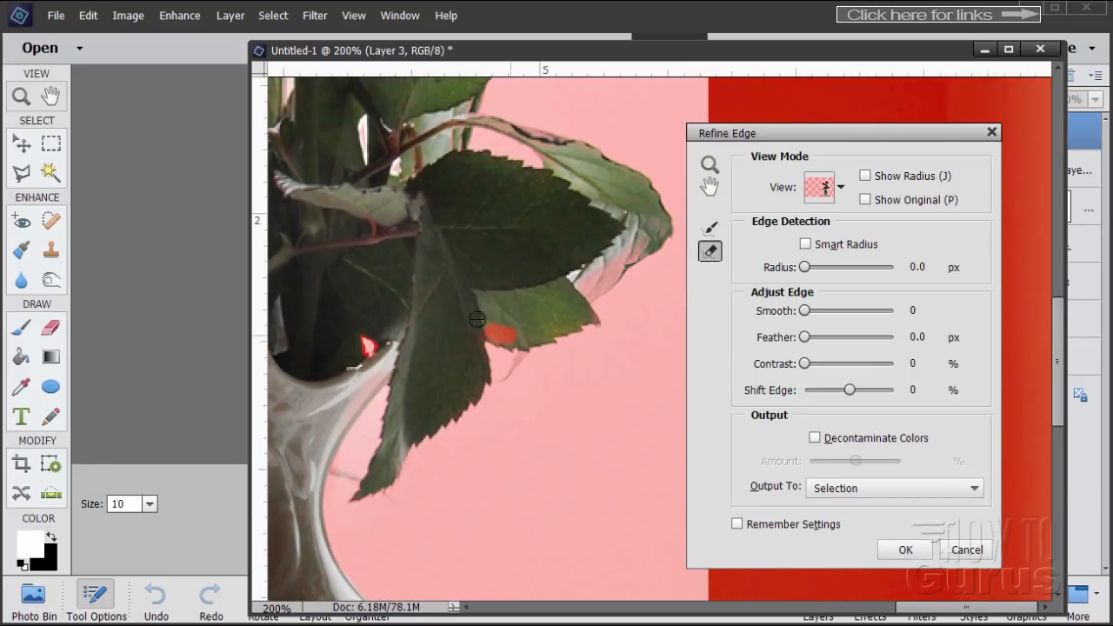
{"action": "mouse_move", "coordinate": [431, 361]}
{"action": "left_mouse_down"}
{"action": "mouse_move", "coordinate": [389, 365]}
{"action": "mouse_move", "coordinate": [335, 424]}
{"action": "left_mouse_up"}
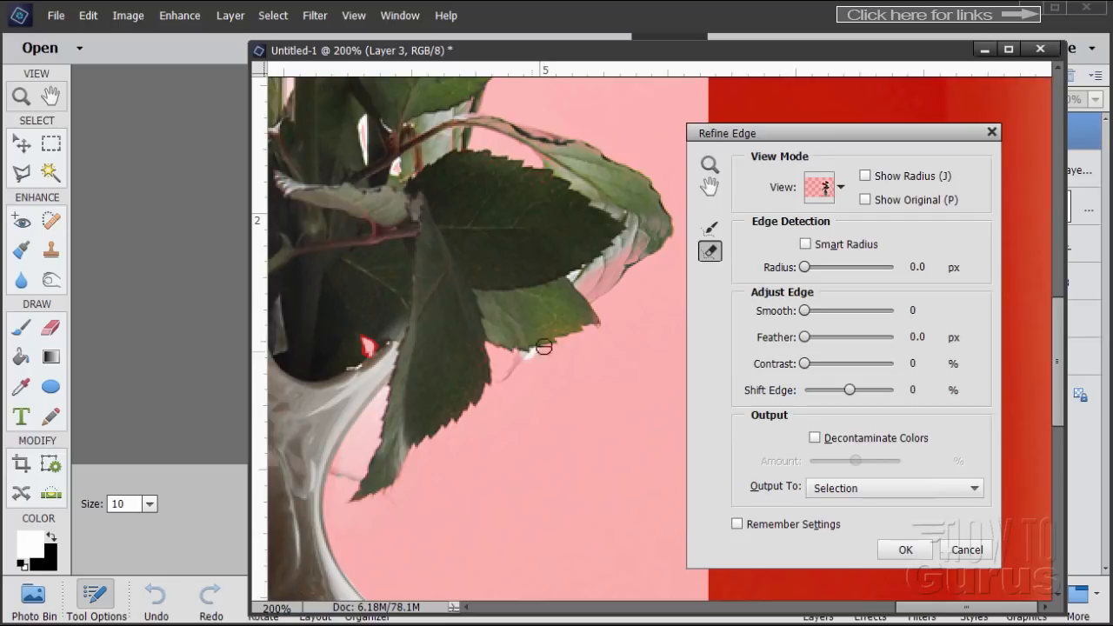
{"action": "left_click", "coordinate": [709, 230]}
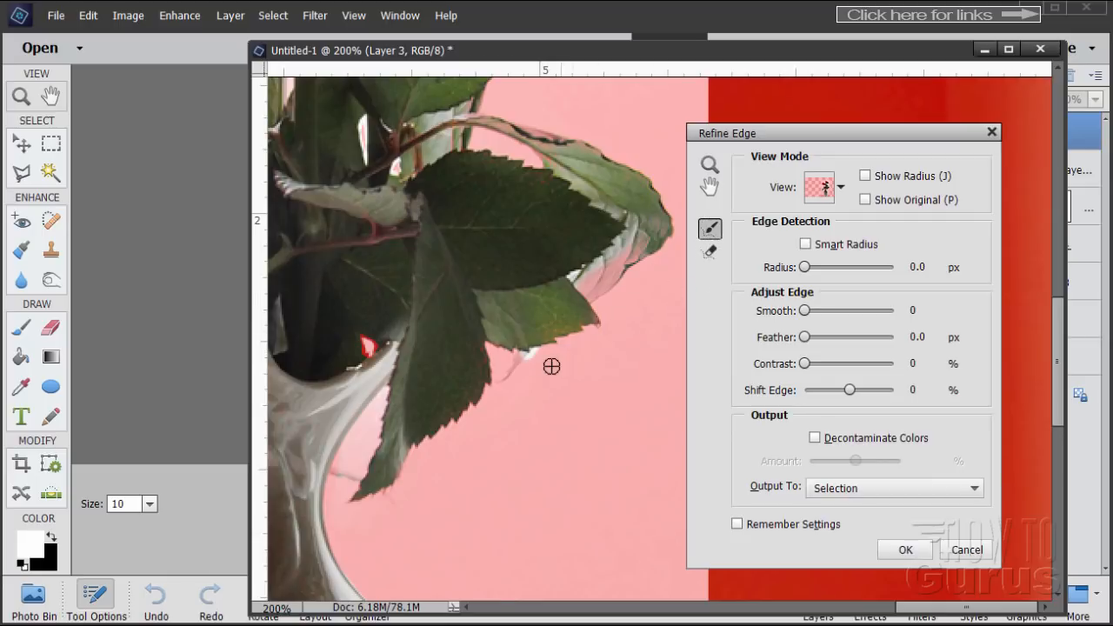
Restore the curled leaf's pale underside and faded upper edge, and re-refine the background gap beneath its stalk.
{"action": "left_click", "coordinate": [711, 254]}
{"action": "mouse_move", "coordinate": [608, 259]}
{"action": "left_mouse_down"}
{"action": "mouse_move", "coordinate": [583, 293]}
{"action": "mouse_move", "coordinate": [640, 241]}
{"action": "mouse_move", "coordinate": [609, 254]}
{"action": "mouse_move", "coordinate": [629, 279]}
{"action": "left_mouse_up"}
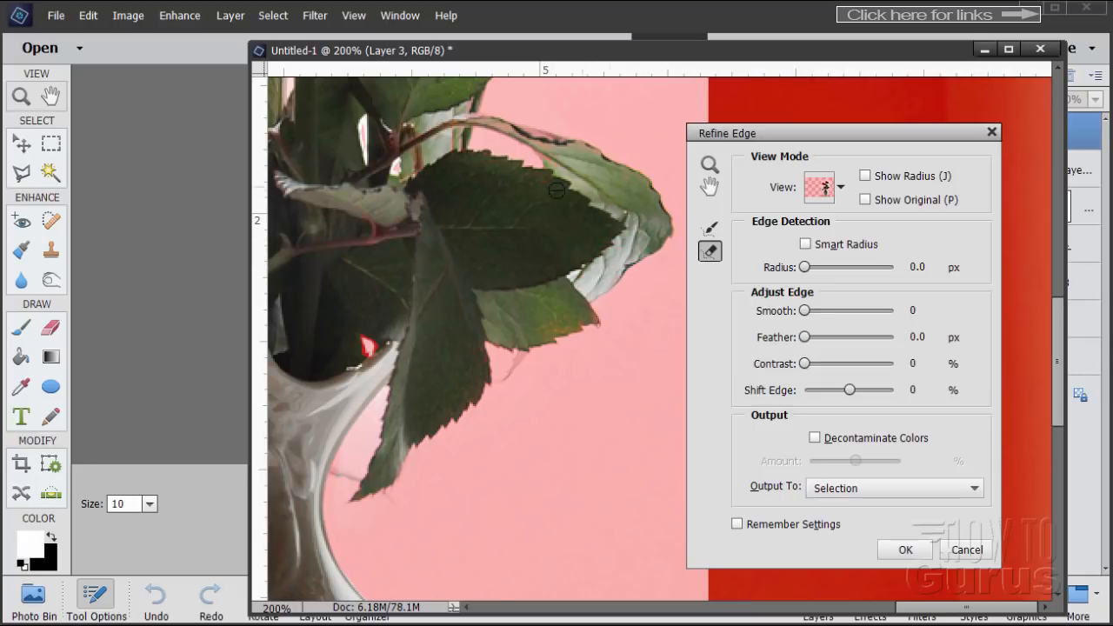
{"action": "left_click_drag", "start_coordinate": [574, 173], "coordinate": [530, 138]}
{"action": "left_click_drag", "start_coordinate": [463, 124], "coordinate": [443, 120]}
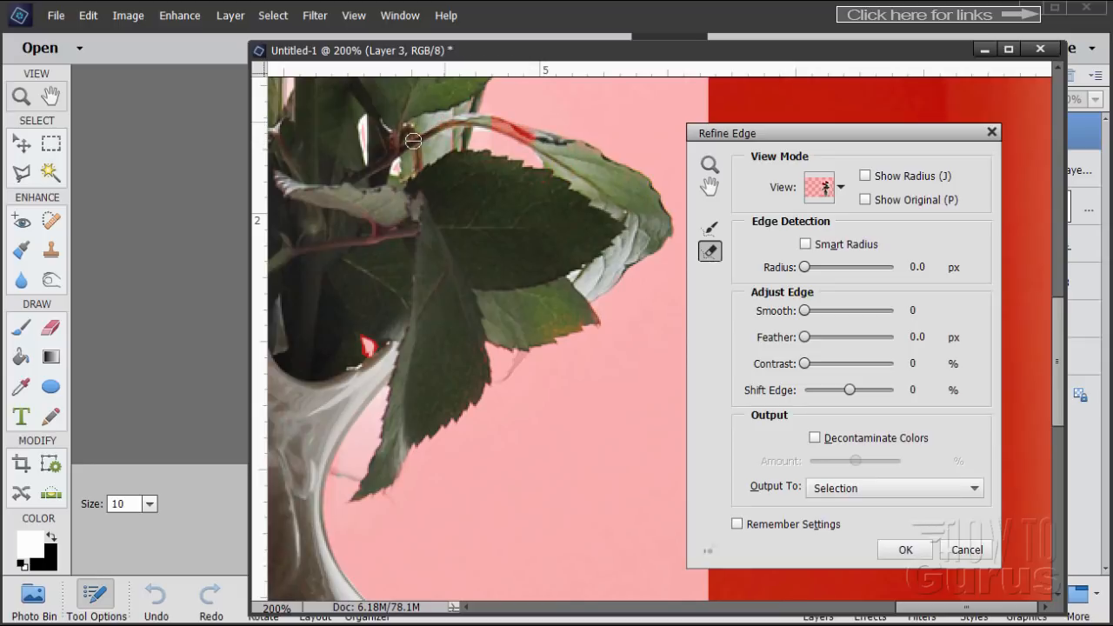
{"action": "left_click", "coordinate": [712, 230]}
{"action": "mouse_move", "coordinate": [536, 123]}
{"action": "left_mouse_down"}
{"action": "mouse_move", "coordinate": [494, 112]}
{"action": "mouse_move", "coordinate": [485, 136]}
{"action": "left_mouse_up"}
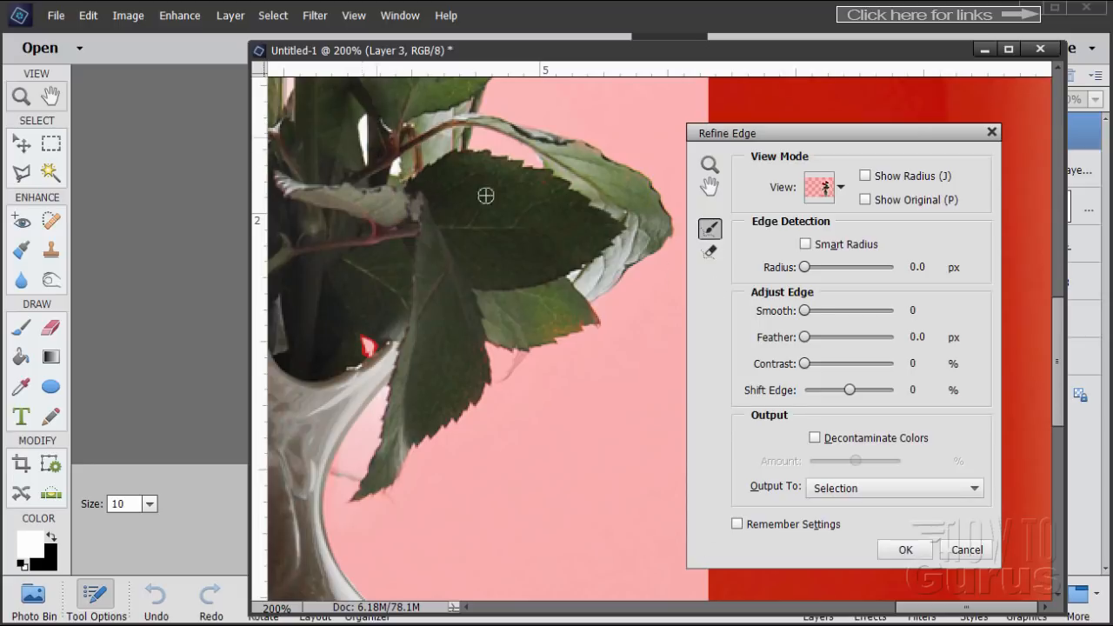
Erase refinements along the narrow dark leaf between the stems and at the base of the rightmost rose.
{"action": "left_click", "coordinate": [713, 189]}
{"action": "left_click_drag", "start_coordinate": [559, 132], "coordinate": [559, 322]}
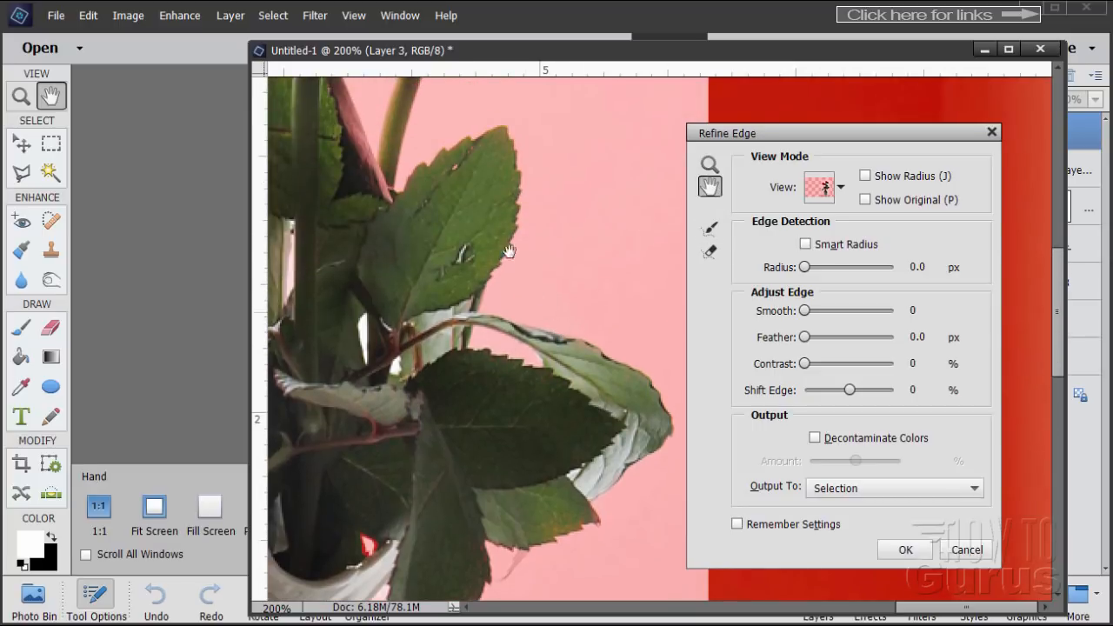
{"action": "left_click_drag", "start_coordinate": [459, 191], "coordinate": [584, 367]}
{"action": "left_click_drag", "start_coordinate": [479, 298], "coordinate": [506, 302]}
{"action": "left_click", "coordinate": [710, 252]}
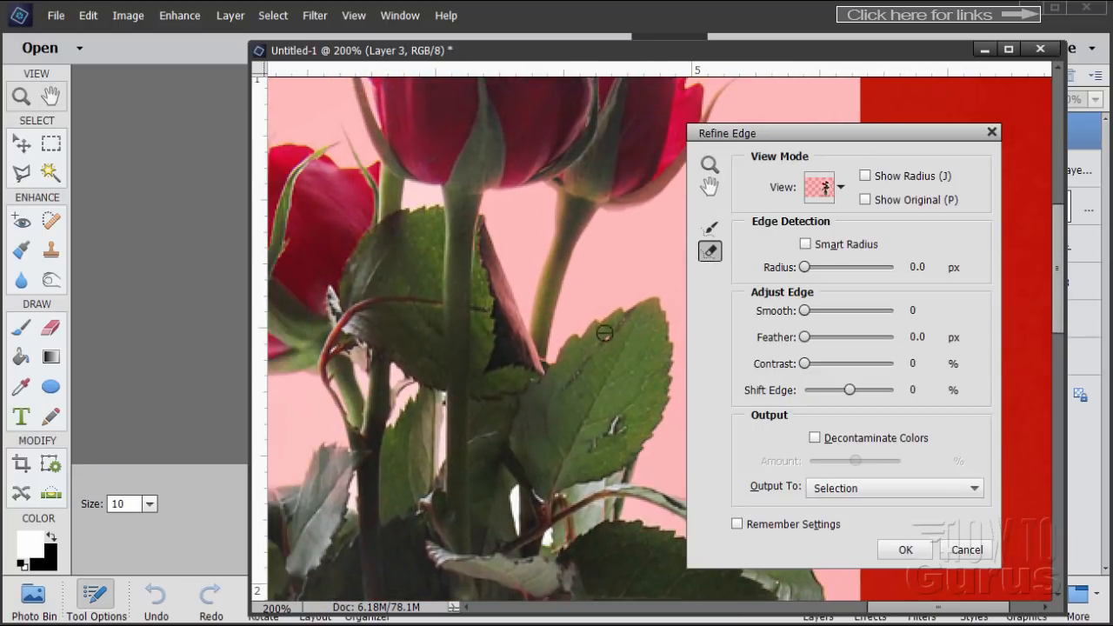
{"action": "left_click_drag", "start_coordinate": [531, 358], "coordinate": [479, 232]}
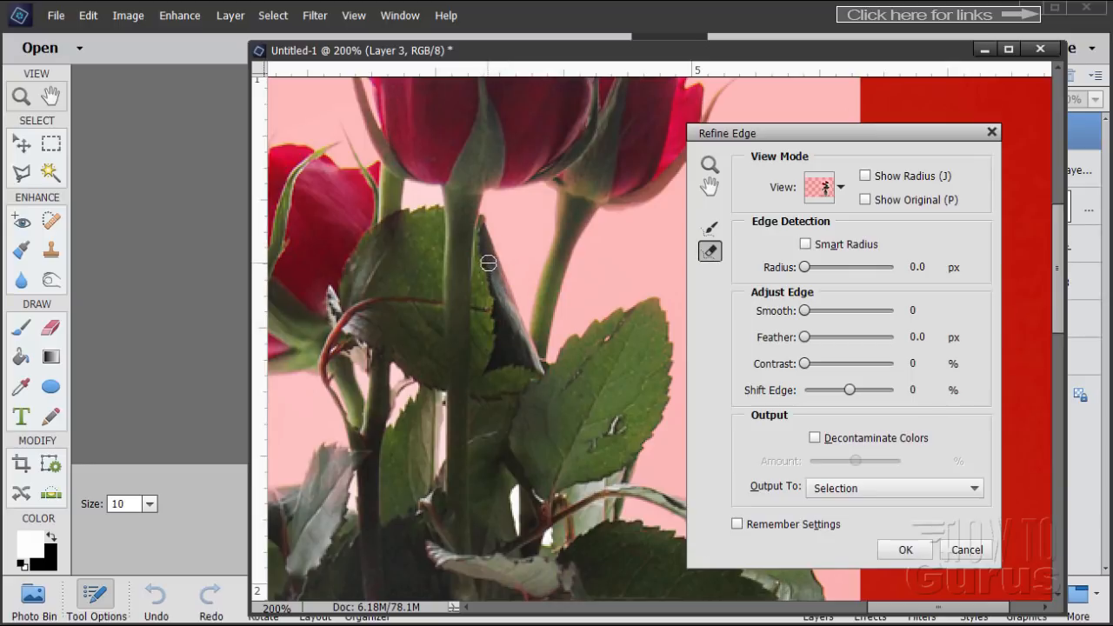
{"action": "left_click_drag", "start_coordinate": [498, 293], "coordinate": [532, 372]}
{"action": "mouse_move", "coordinate": [628, 196]}
{"action": "left_mouse_down"}
{"action": "mouse_move", "coordinate": [609, 199]}
{"action": "mouse_move", "coordinate": [667, 161]}
{"action": "mouse_move", "coordinate": [634, 182]}
{"action": "left_mouse_up"}
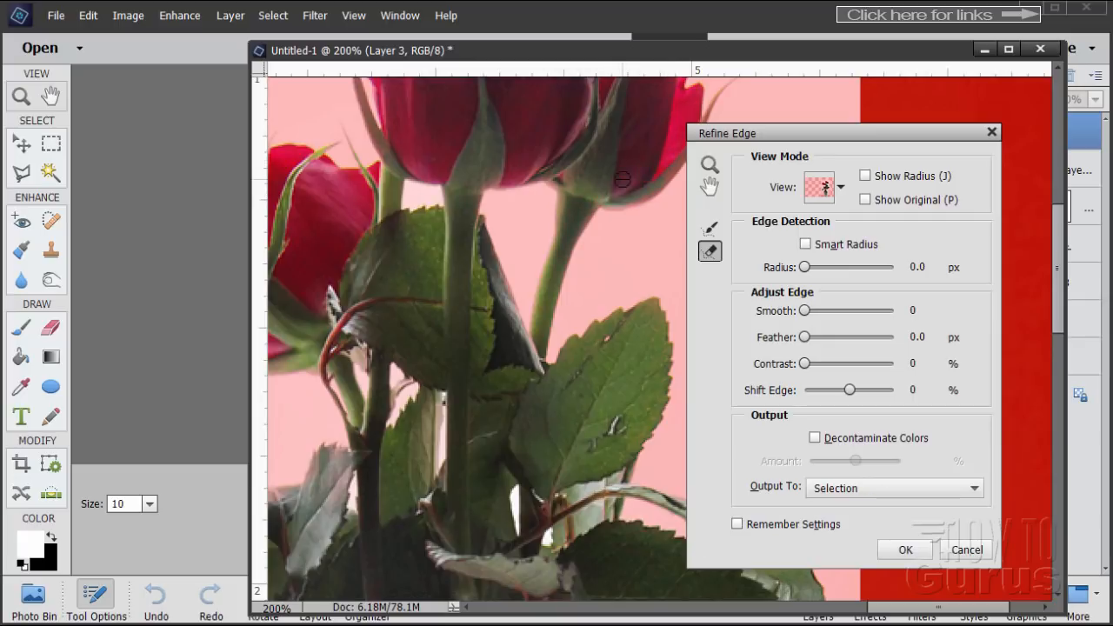
Erase refinements along the outer sepal and lower petal edge of the rightmost rose to restore them.
{"action": "left_click", "coordinate": [710, 186]}
{"action": "left_click_drag", "start_coordinate": [652, 236], "coordinate": [626, 326]}
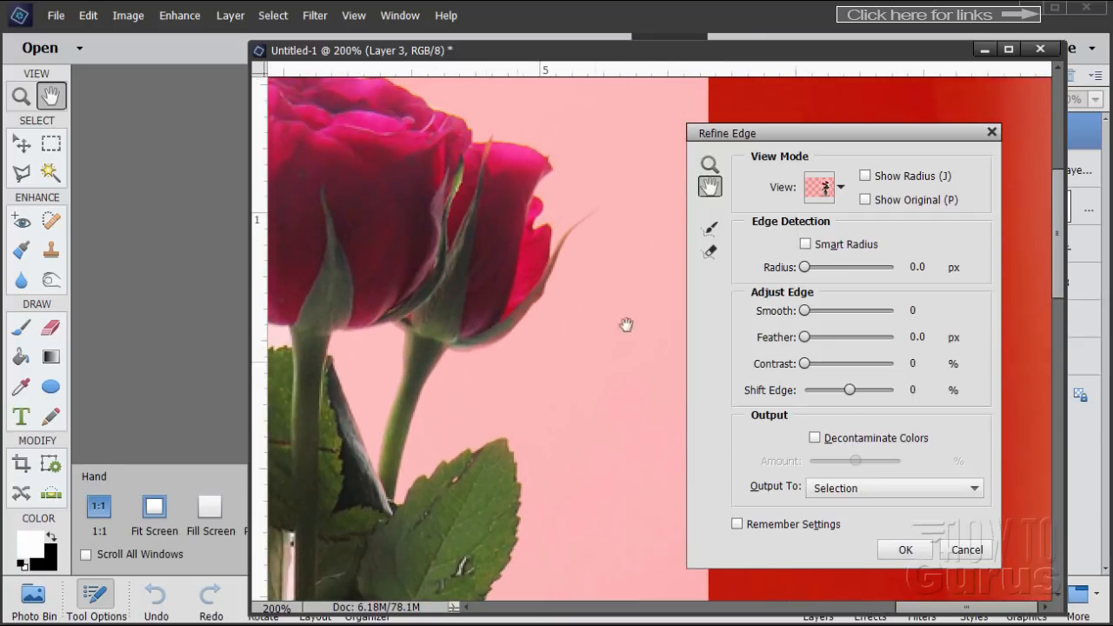
{"action": "left_click", "coordinate": [710, 250]}
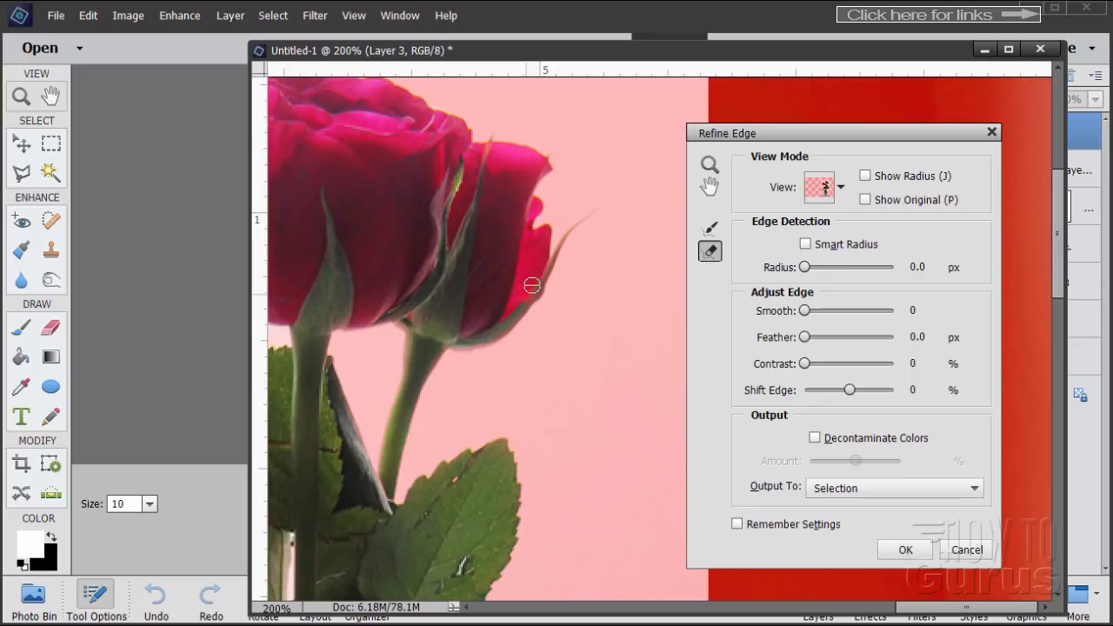
{"action": "left_click", "coordinate": [710, 186]}
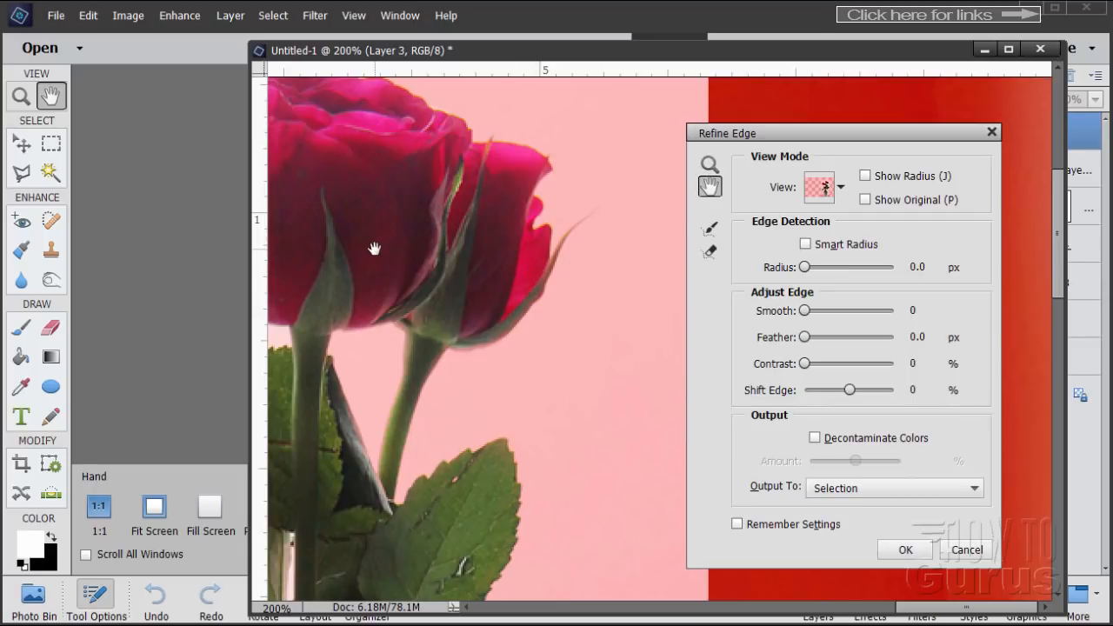
Restore the thin leaf tip and the dark leaf on either side of the leftmost stem, and re-refine the background around the tip.
{"action": "left_click_drag", "start_coordinate": [373, 243], "coordinate": [493, 339]}
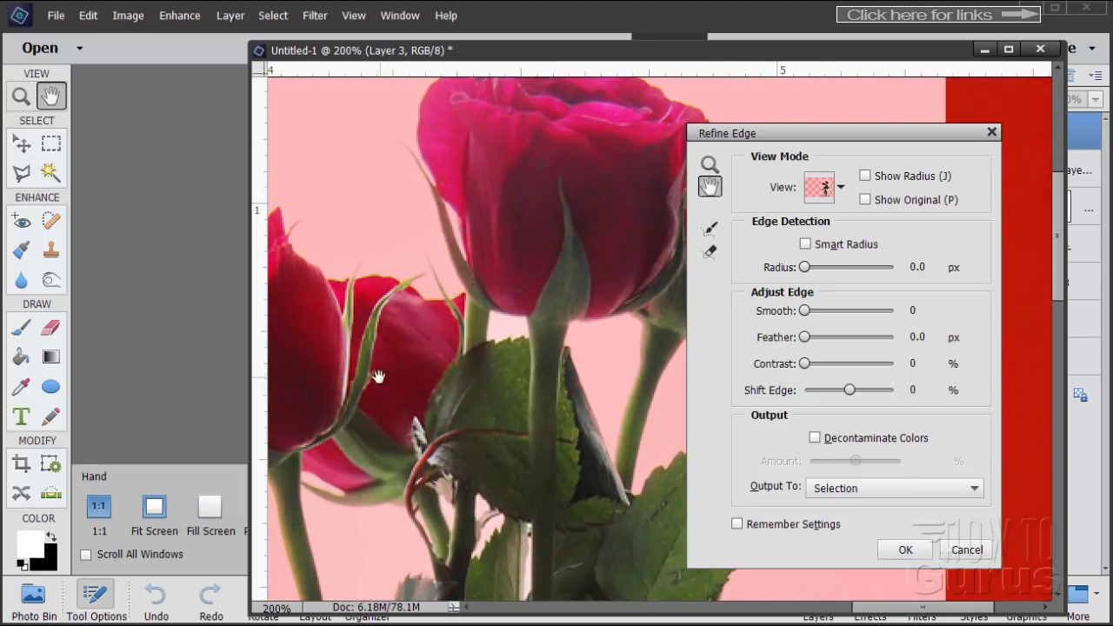
{"action": "mouse_move", "coordinate": [378, 376]}
{"action": "left_mouse_down"}
{"action": "mouse_move", "coordinate": [496, 330]}
{"action": "mouse_move", "coordinate": [488, 297]}
{"action": "mouse_move", "coordinate": [382, 202]}
{"action": "left_mouse_up"}
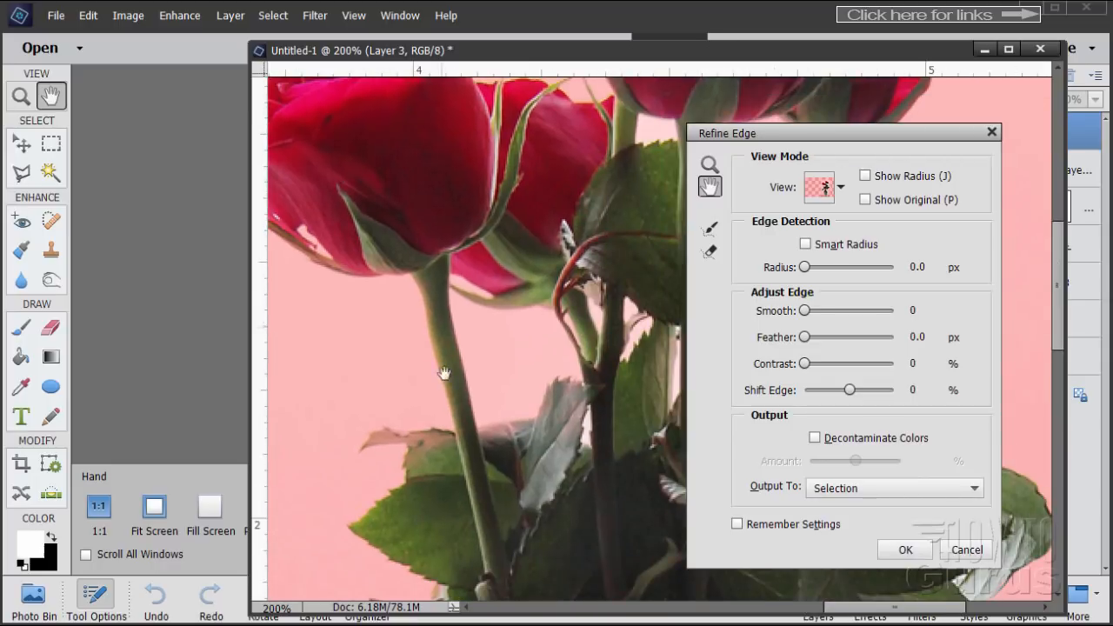
{"action": "left_click_drag", "start_coordinate": [446, 394], "coordinate": [325, 319]}
{"action": "mouse_move", "coordinate": [494, 339]}
{"action": "left_mouse_down"}
{"action": "mouse_move", "coordinate": [497, 318]}
{"action": "mouse_move", "coordinate": [554, 266]}
{"action": "mouse_move", "coordinate": [580, 277]}
{"action": "left_mouse_up"}
{"action": "left_click_drag", "start_coordinate": [460, 339], "coordinate": [503, 305]}
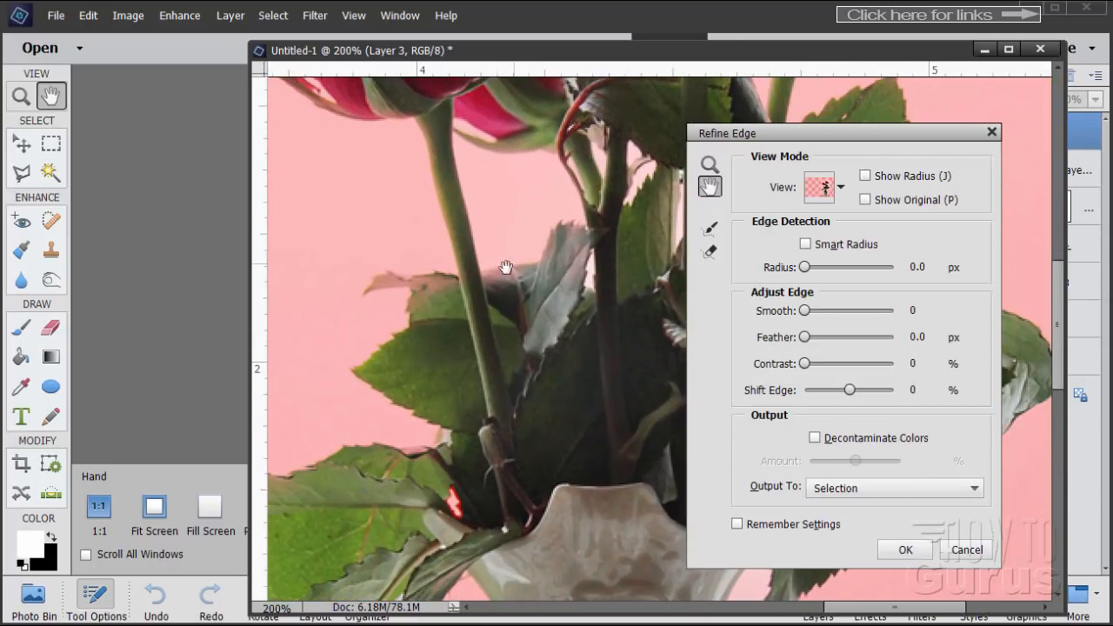
{"action": "left_click", "coordinate": [710, 252]}
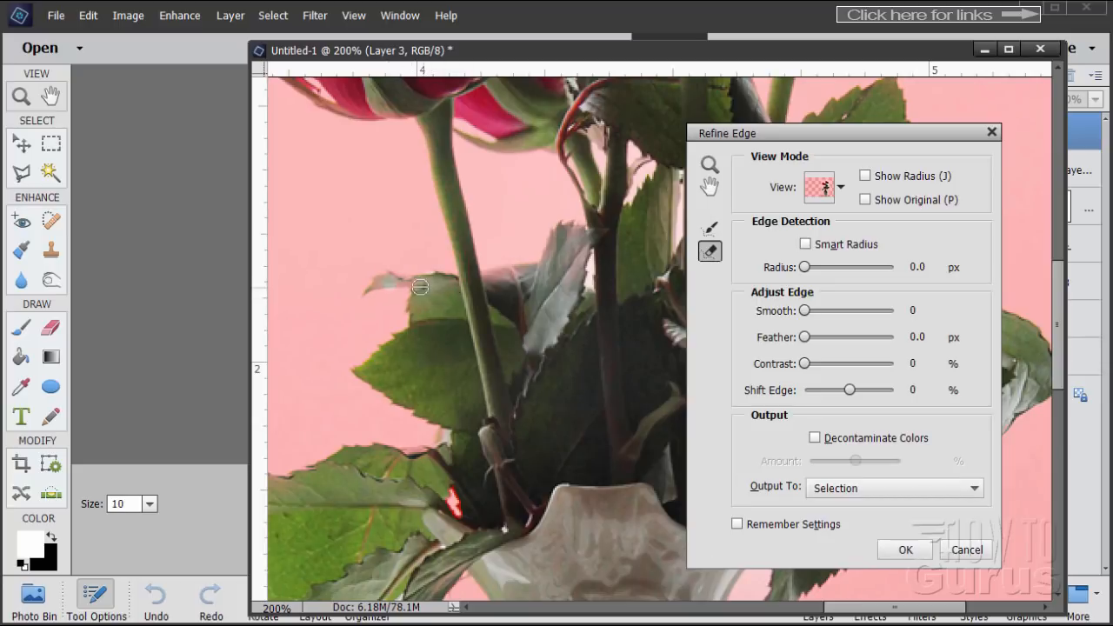
{"action": "left_click_drag", "start_coordinate": [416, 285], "coordinate": [367, 284]}
{"action": "left_click", "coordinate": [709, 229]}
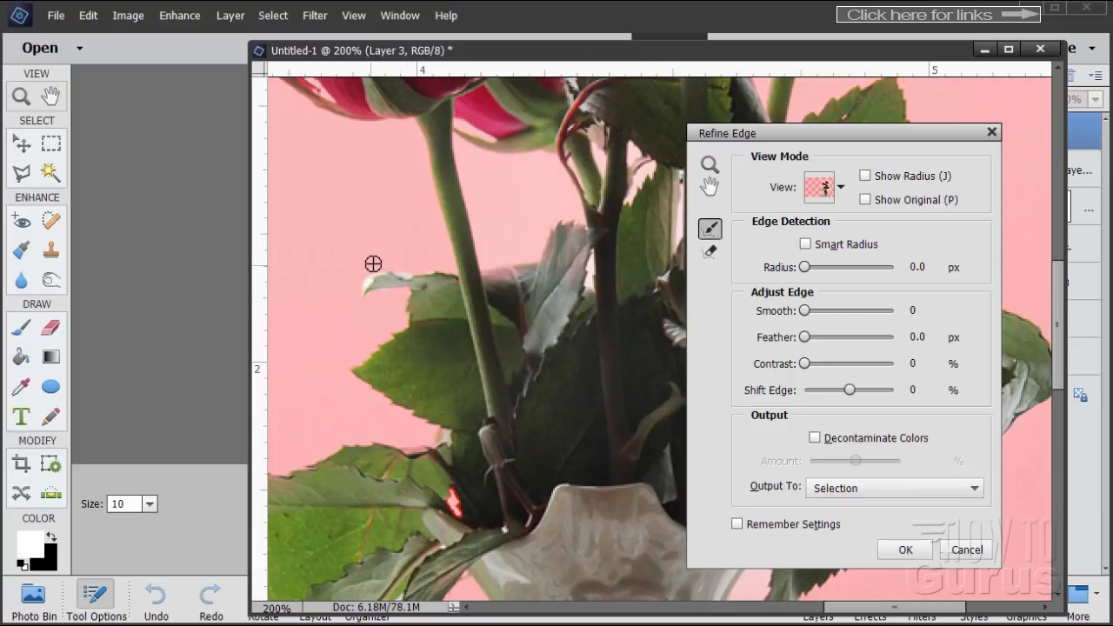
{"action": "mouse_move", "coordinate": [373, 261]}
{"action": "left_mouse_down"}
{"action": "mouse_move", "coordinate": [365, 278]}
{"action": "mouse_move", "coordinate": [409, 270]}
{"action": "left_mouse_up"}
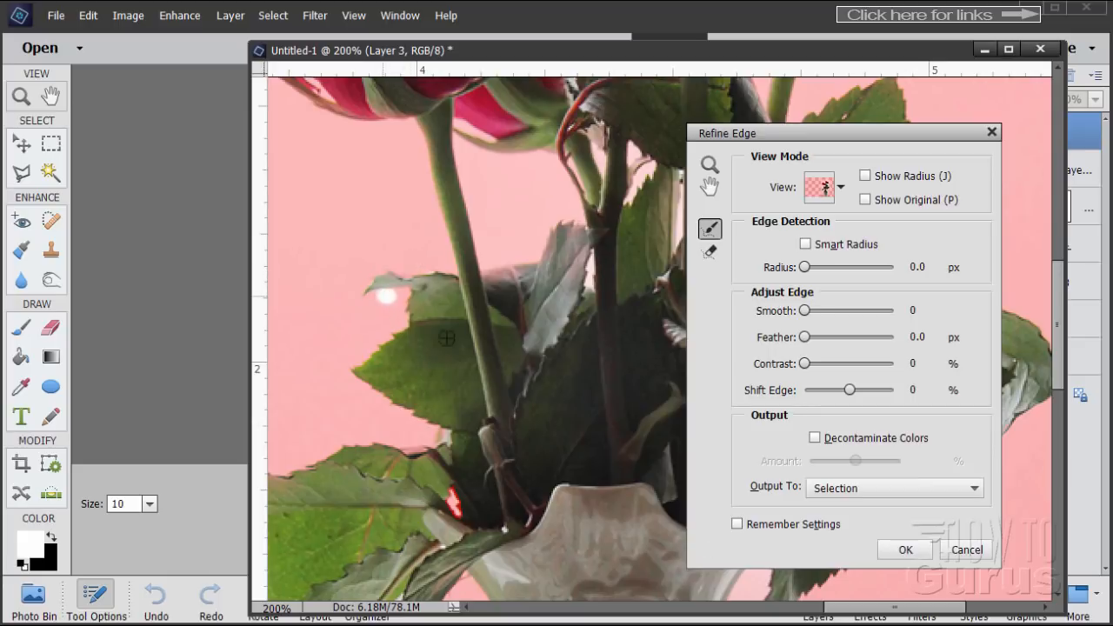
{"action": "left_click", "coordinate": [710, 253]}
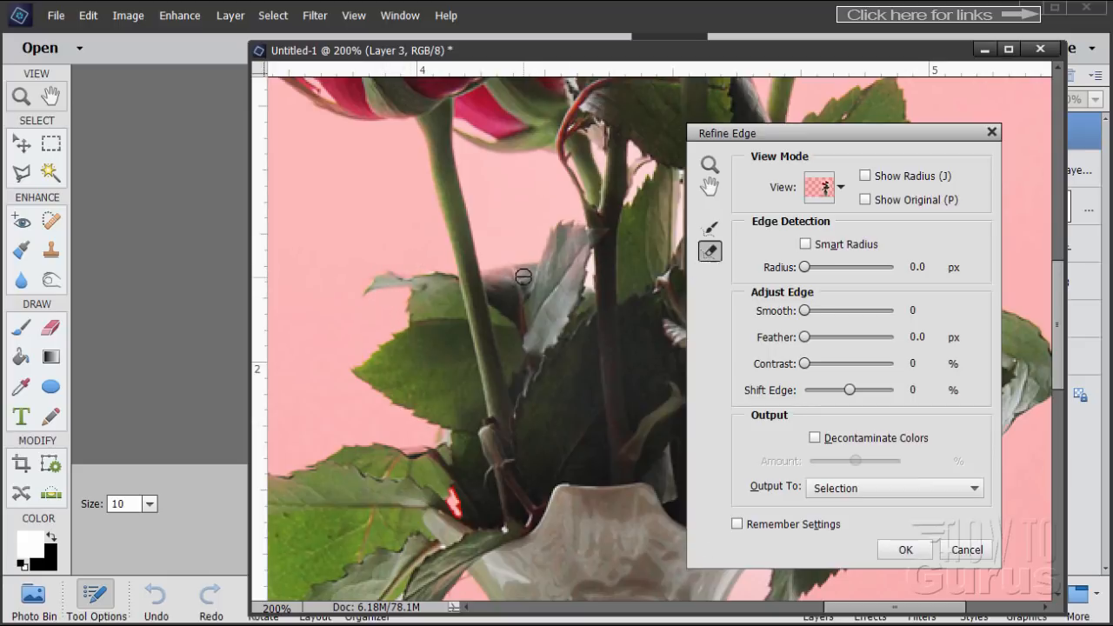
{"action": "left_click_drag", "start_coordinate": [496, 276], "coordinate": [515, 280]}
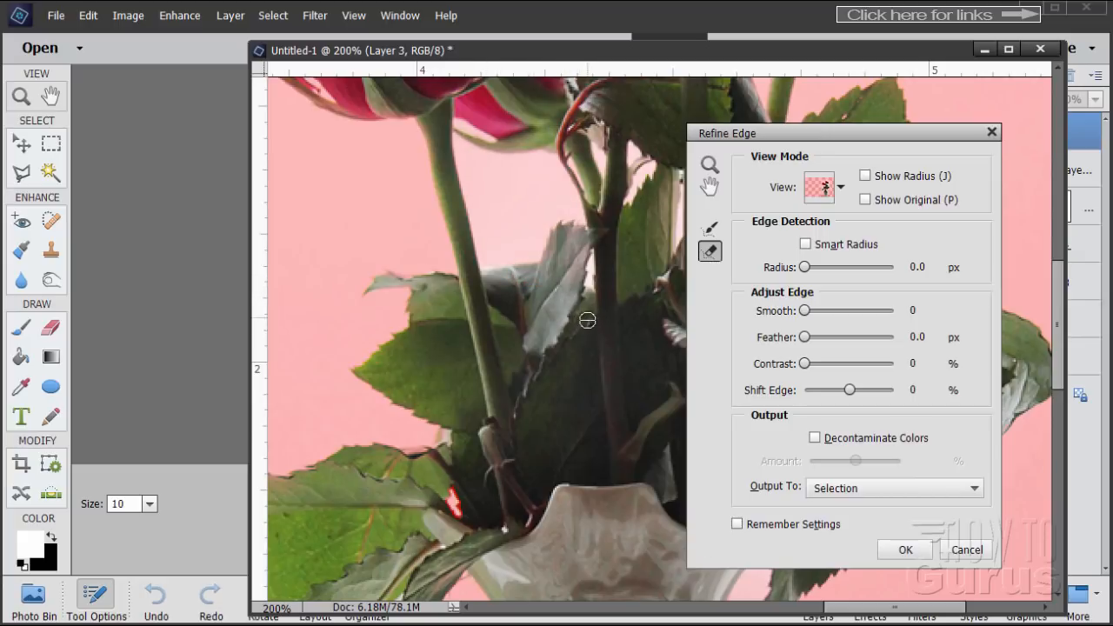
Restore the pointed leaf and the long drooping leaf's lower edge beside the vase neck, and re-refine the background beneath the pointed leaf's tip.
{"action": "left_click", "coordinate": [710, 191]}
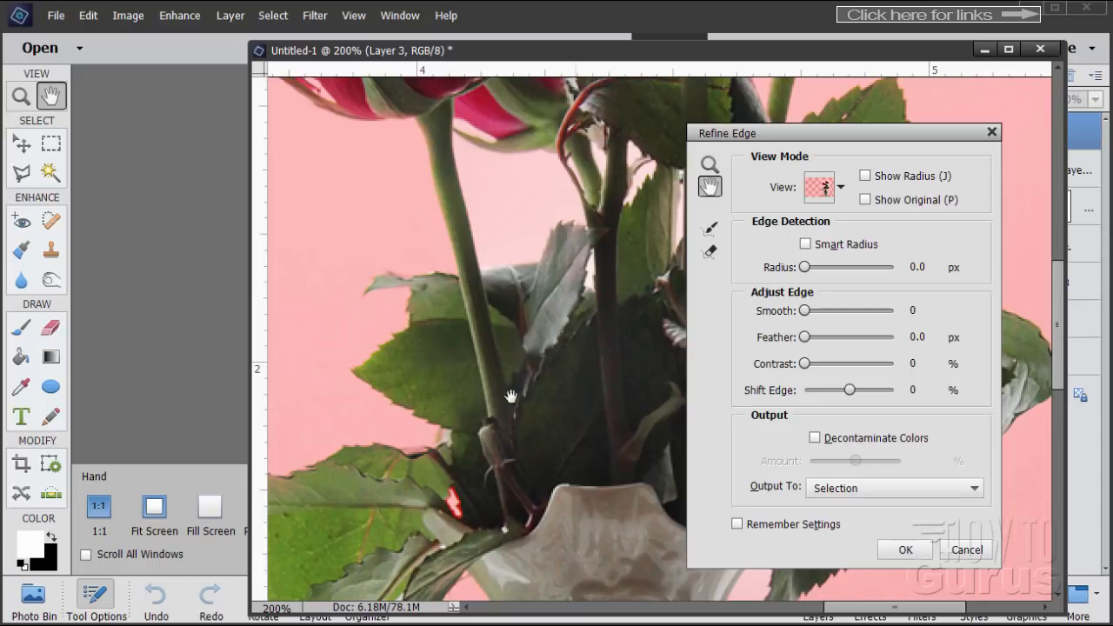
{"action": "left_click_drag", "start_coordinate": [497, 402], "coordinate": [618, 285]}
{"action": "left_click_drag", "start_coordinate": [424, 481], "coordinate": [520, 310]}
{"action": "left_click", "coordinate": [710, 252]}
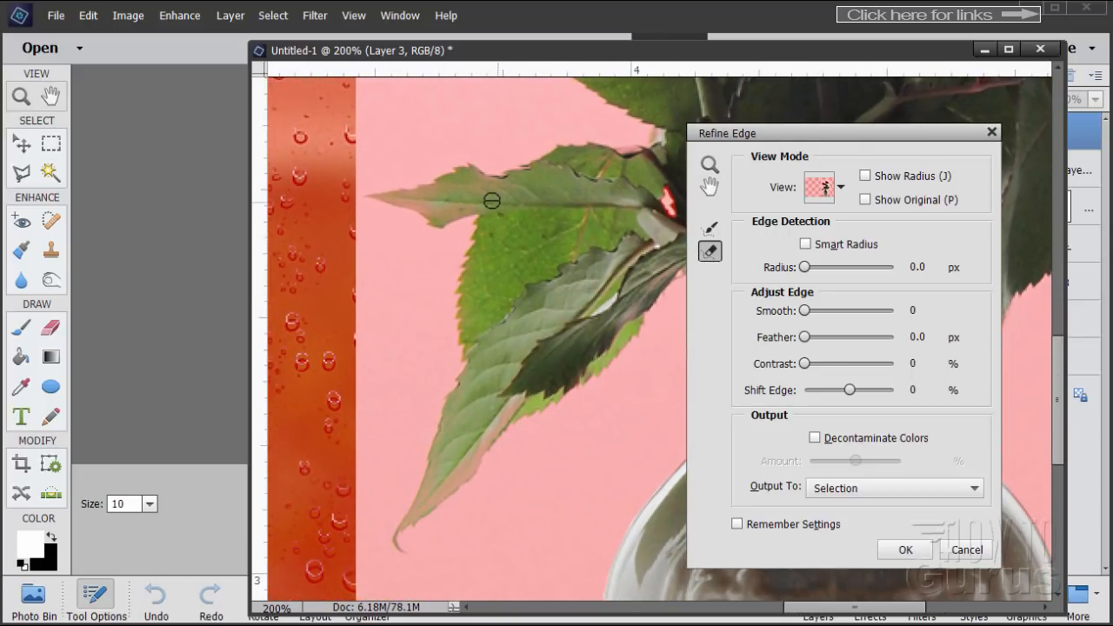
{"action": "mouse_move", "coordinate": [491, 201]}
{"action": "left_mouse_down"}
{"action": "mouse_move", "coordinate": [455, 210]}
{"action": "mouse_move", "coordinate": [455, 184]}
{"action": "mouse_move", "coordinate": [500, 187]}
{"action": "left_mouse_up"}
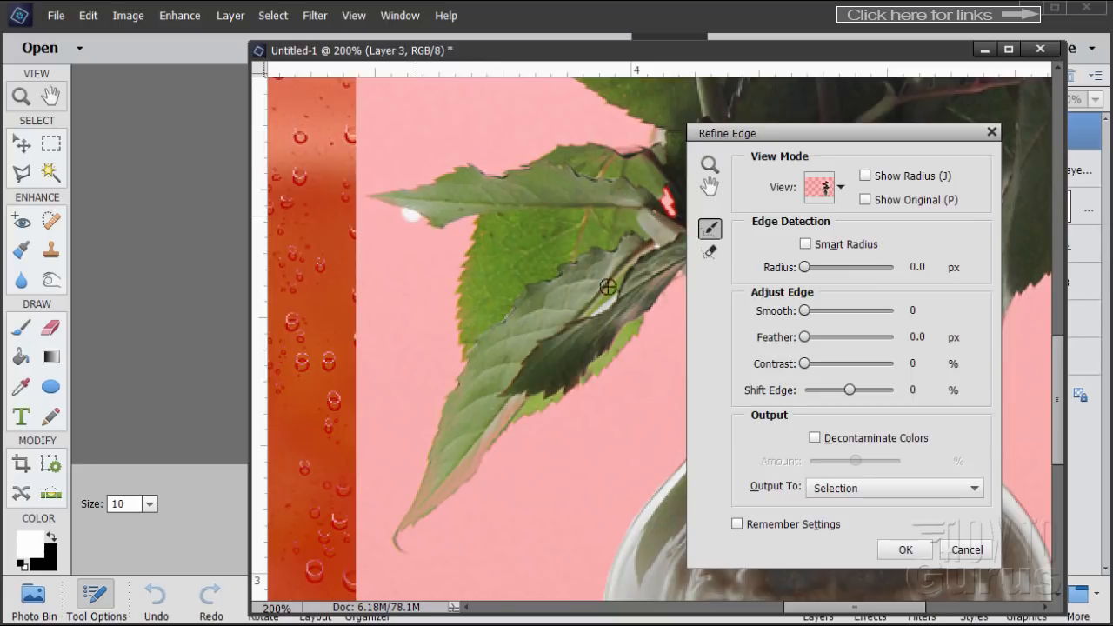
{"action": "left_click", "coordinate": [710, 253]}
{"action": "mouse_move", "coordinate": [529, 405]}
{"action": "left_mouse_down"}
{"action": "mouse_move", "coordinate": [518, 402]}
{"action": "mouse_move", "coordinate": [420, 507]}
{"action": "mouse_move", "coordinate": [477, 455]}
{"action": "left_mouse_up"}
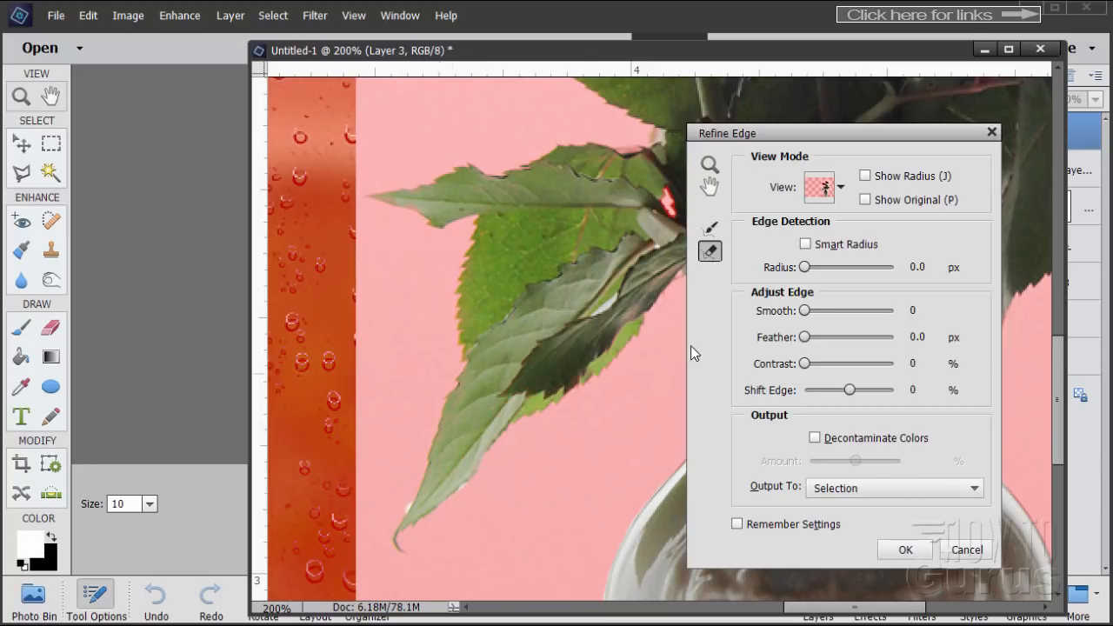
Check the area around the central stems and apply the edge refinement with the output set to Selection.
{"action": "left_click", "coordinate": [710, 229]}
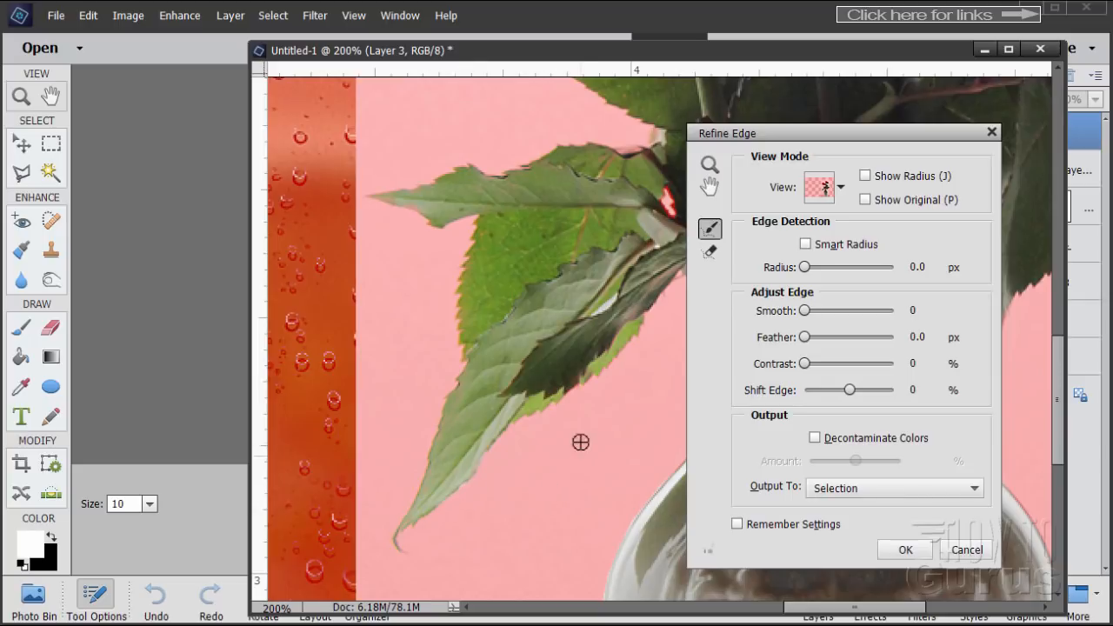
{"action": "left_click_drag", "start_coordinate": [783, 135], "coordinate": [794, 144]}
{"action": "left_click", "coordinate": [721, 194]}
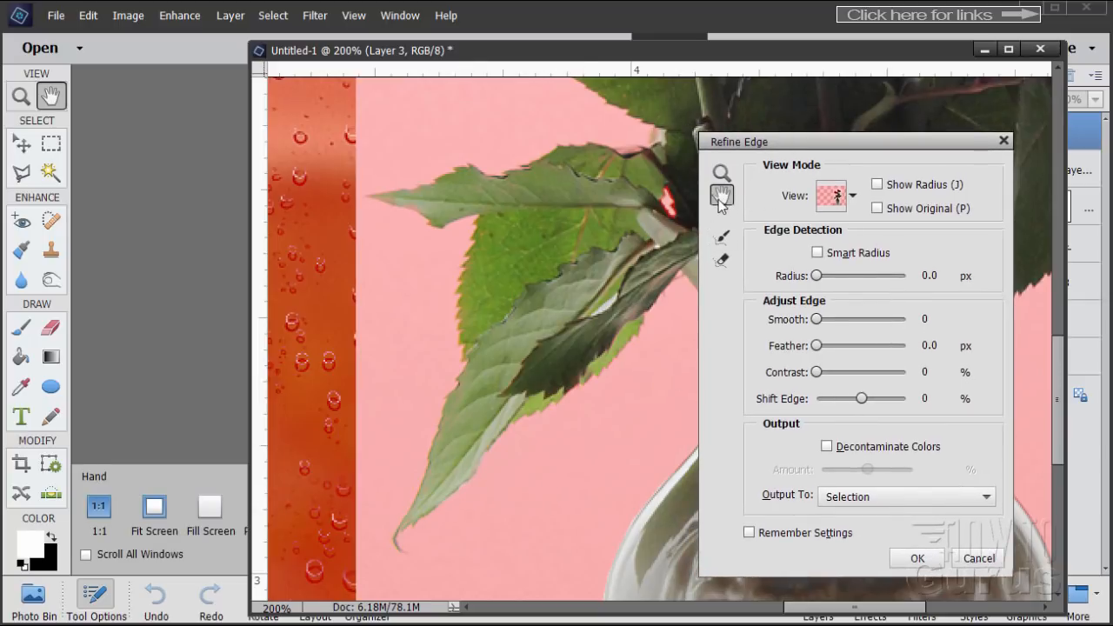
{"action": "left_click_drag", "start_coordinate": [603, 223], "coordinate": [268, 355]}
{"action": "left_click_drag", "start_coordinate": [483, 120], "coordinate": [487, 345]}
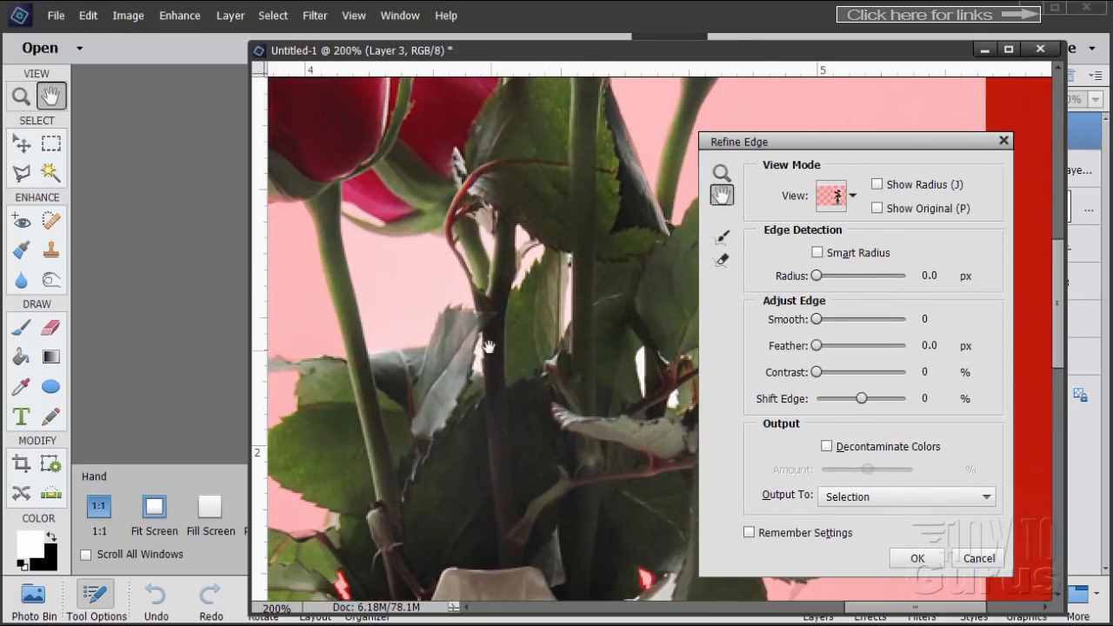
{"action": "left_click_drag", "start_coordinate": [419, 377], "coordinate": [437, 396]}
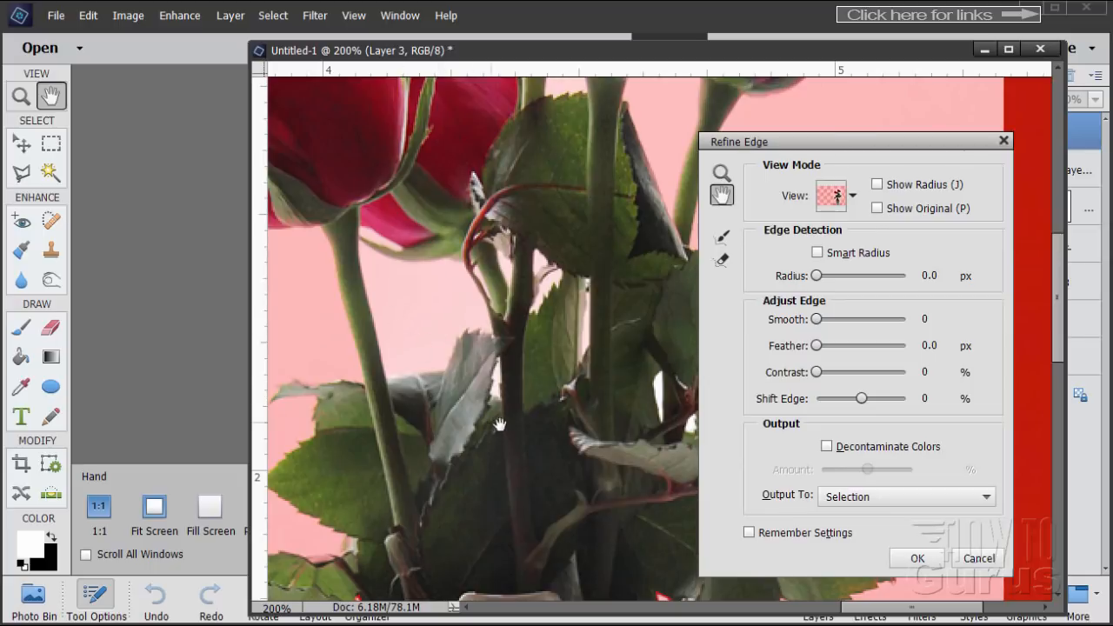
{"action": "left_click_drag", "start_coordinate": [487, 454], "coordinate": [497, 410]}
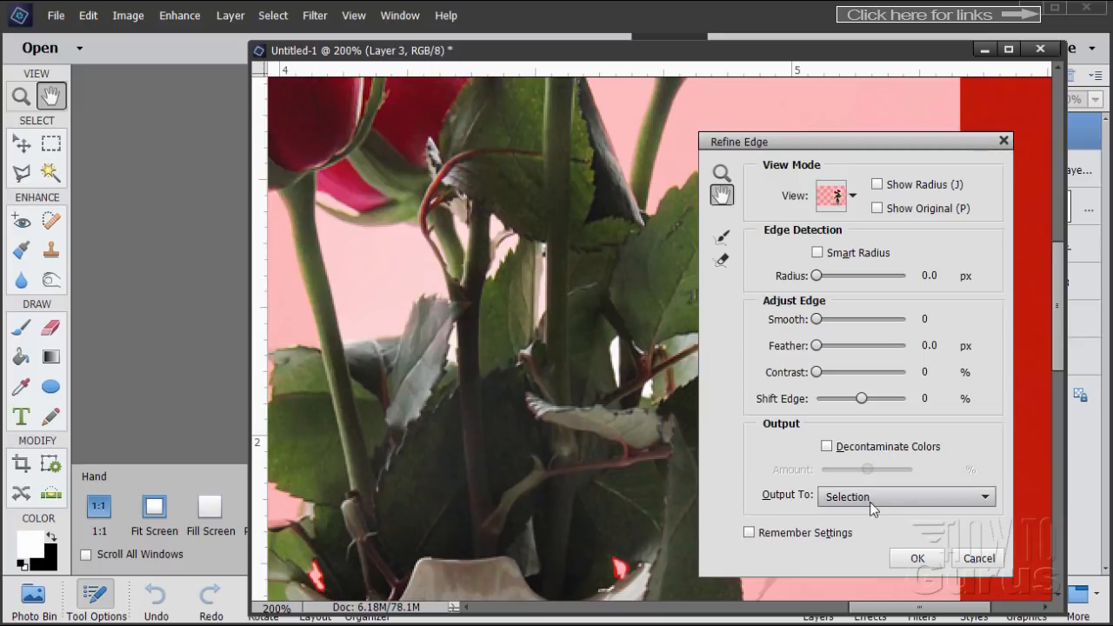
{"action": "left_click", "coordinate": [921, 553]}
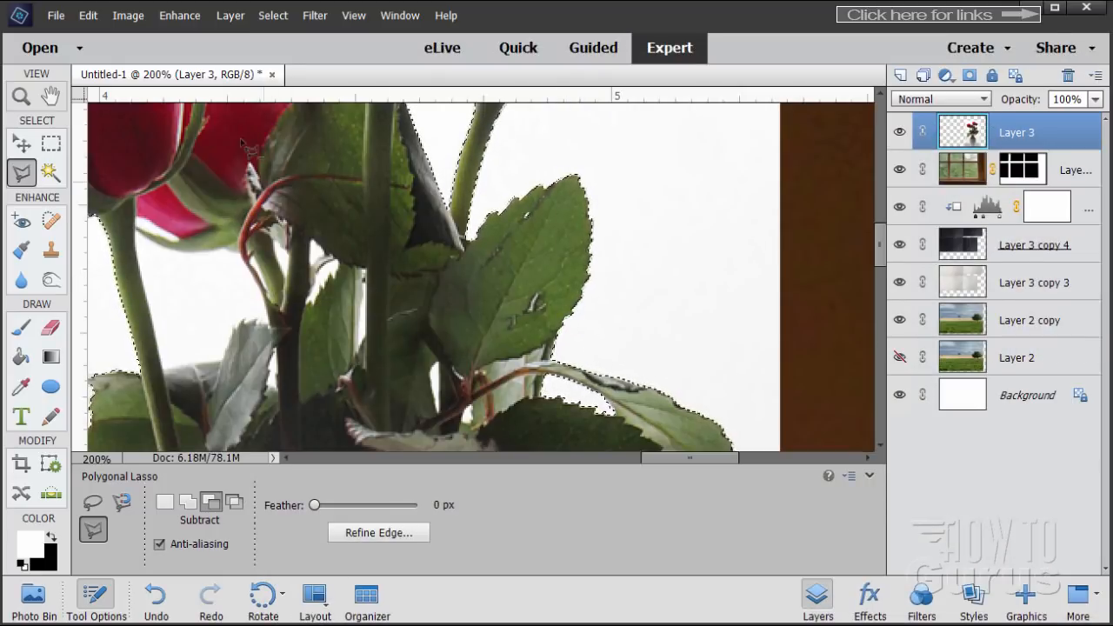
Float the image window and add a layer mask to Layer 3 from the refined vase selection.
{"action": "left_click_drag", "start_coordinate": [195, 78], "coordinate": [260, 46]}
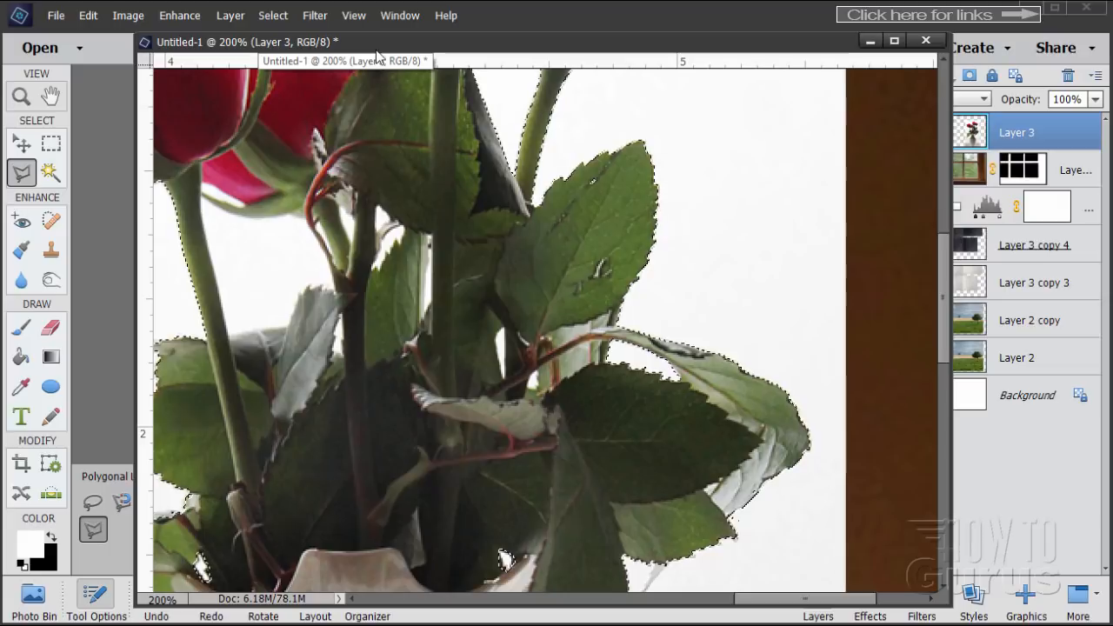
{"action": "mouse_move", "coordinate": [381, 50]}
{"action": "left_mouse_down"}
{"action": "mouse_move", "coordinate": [614, 62]}
{"action": "mouse_move", "coordinate": [405, 54]}
{"action": "left_mouse_up"}
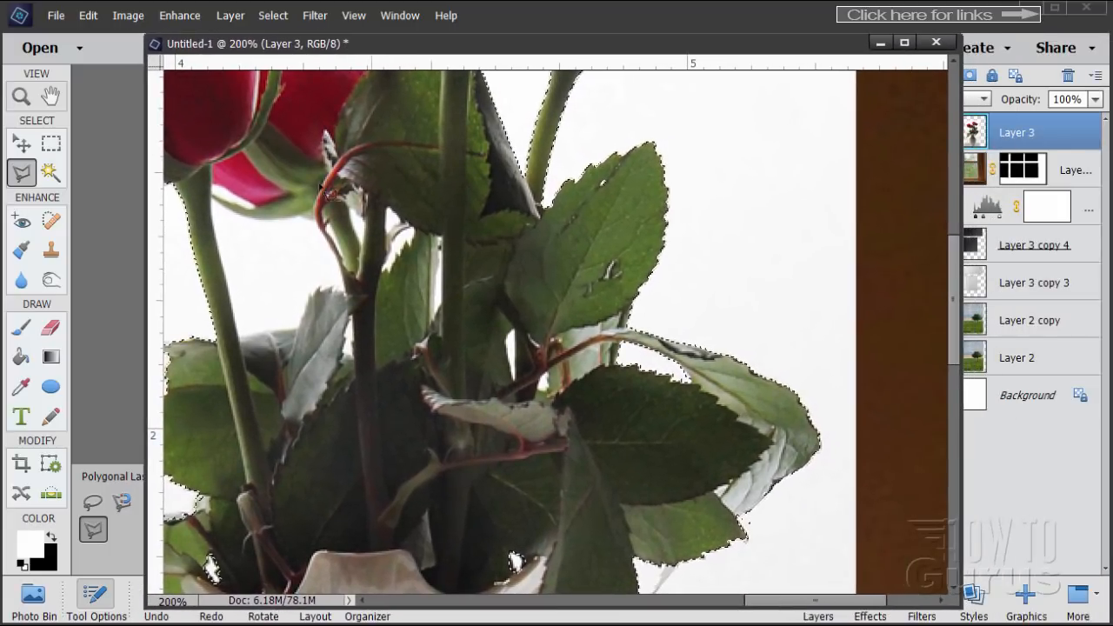
{"action": "left_click", "coordinate": [234, 212]}
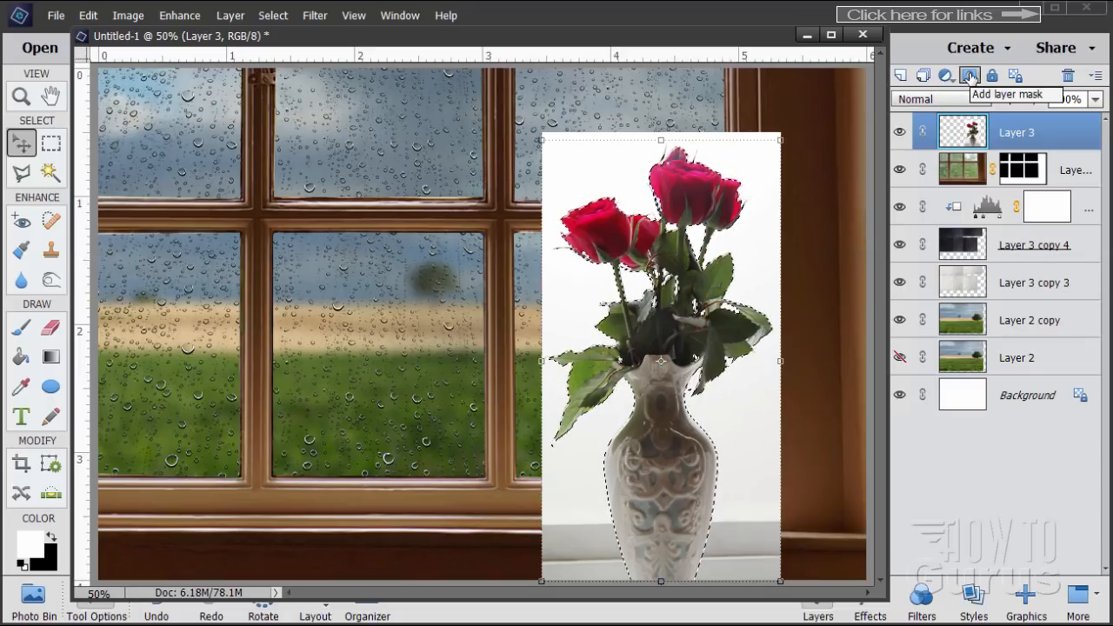
{"action": "left_click", "coordinate": [969, 77]}
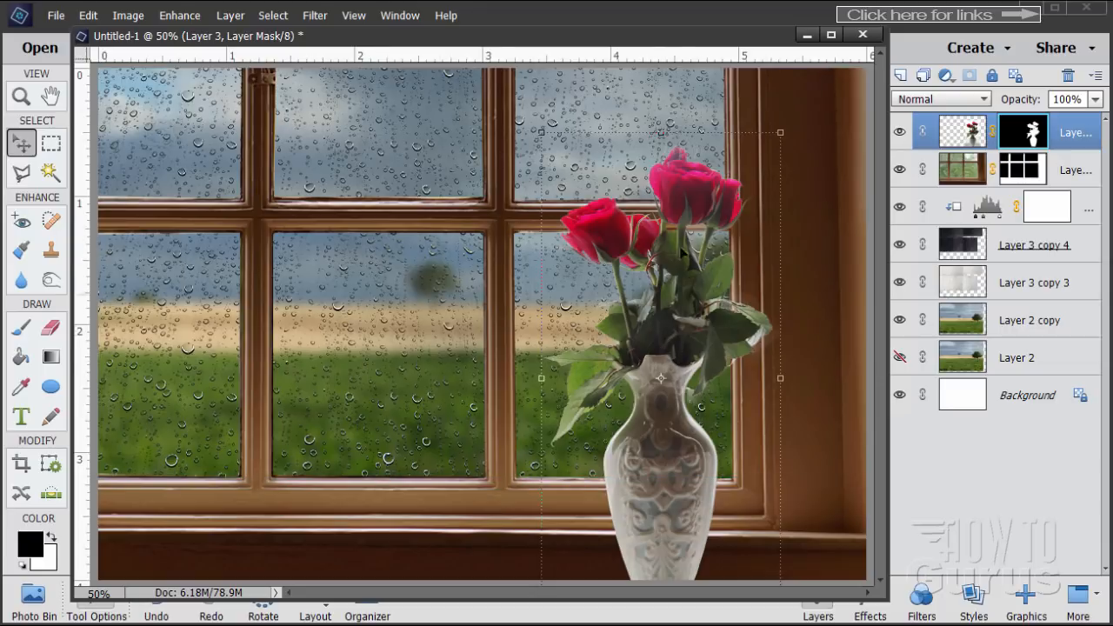
Sharpen Layer 3's image, not its mask, with Adjust Sharpness using the Default preset: amount 100%, radius 1.0 px, removing Gaussian Blur.
{"action": "left_click", "coordinate": [963, 132]}
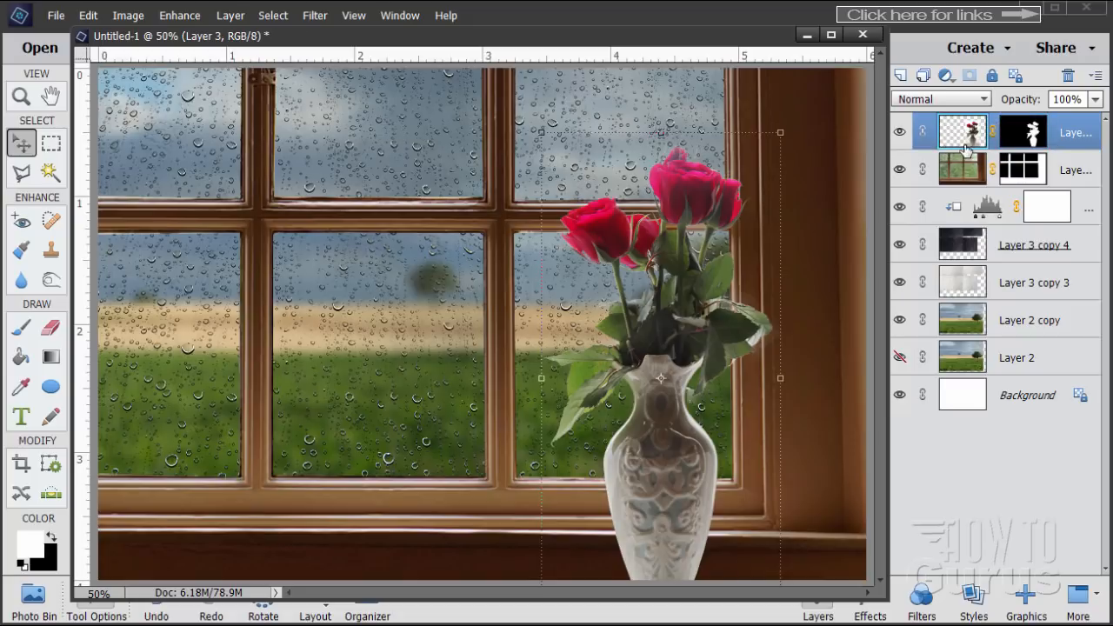
{"action": "left_click", "coordinate": [1022, 141]}
{"action": "left_click", "coordinate": [952, 146]}
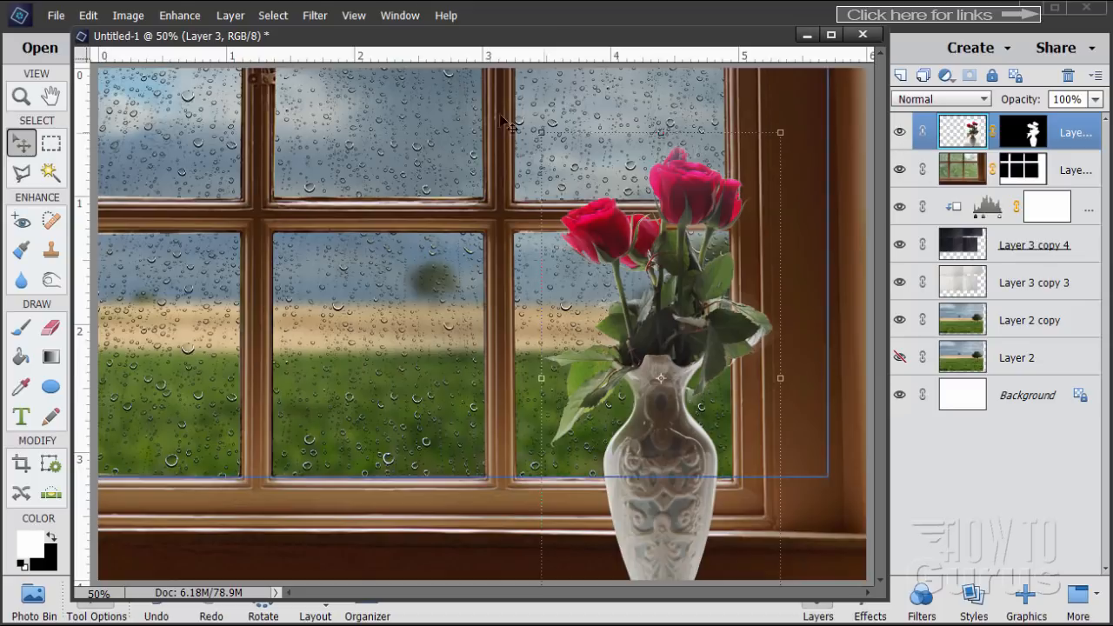
{"action": "left_click", "coordinate": [179, 18]}
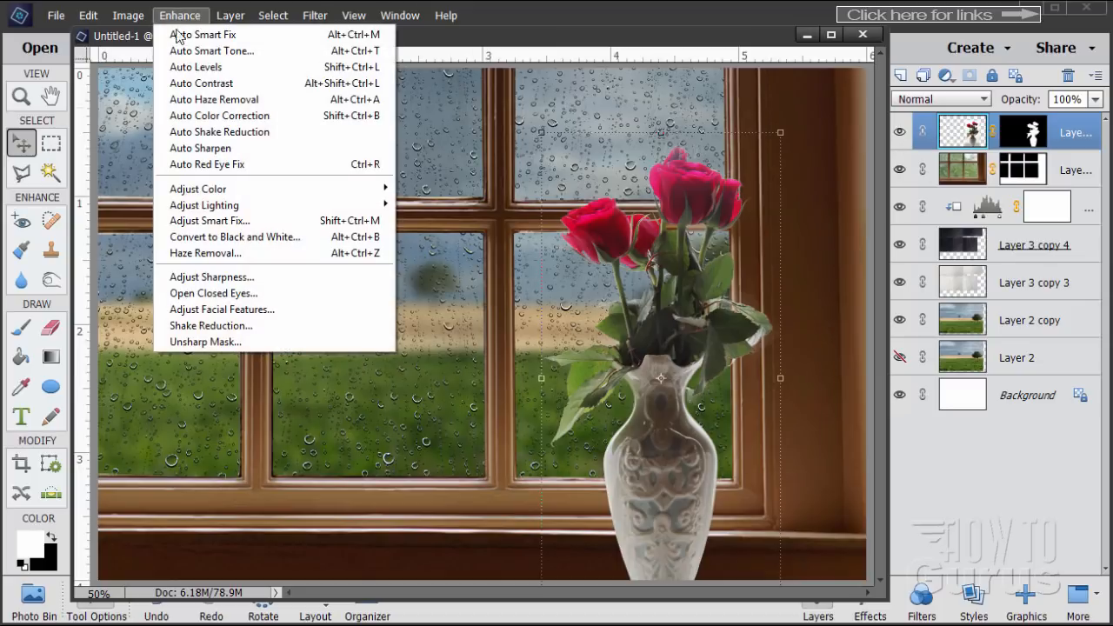
{"action": "left_click", "coordinate": [211, 277]}
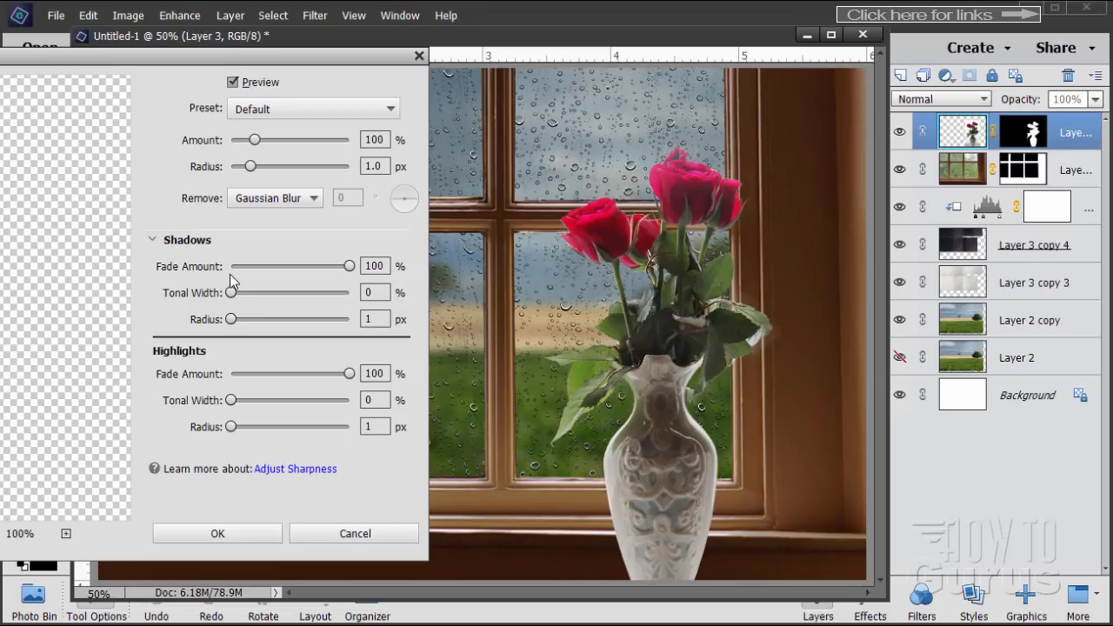
{"action": "left_click", "coordinate": [272, 110]}
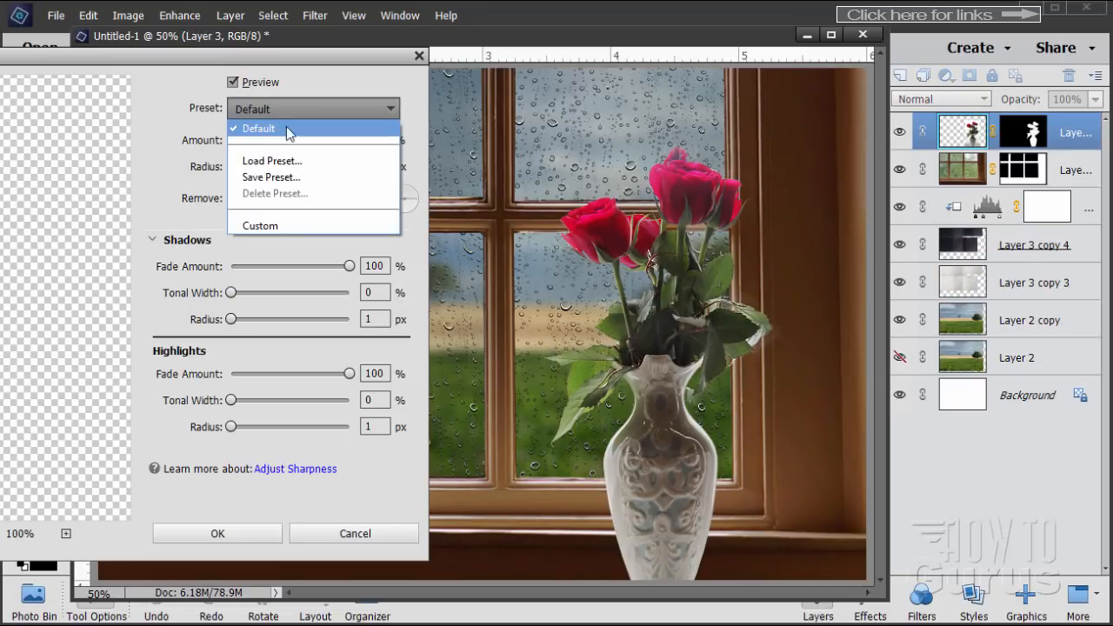
{"action": "left_click", "coordinate": [280, 117]}
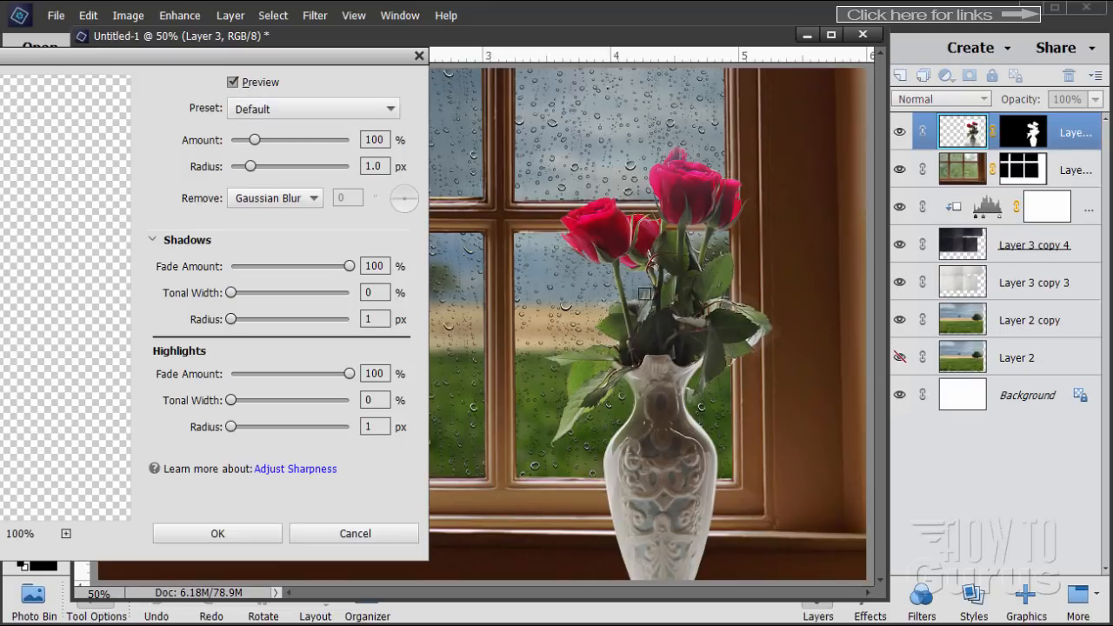
{"action": "left_click", "coordinate": [234, 83]}
{"action": "left_click", "coordinate": [235, 530]}
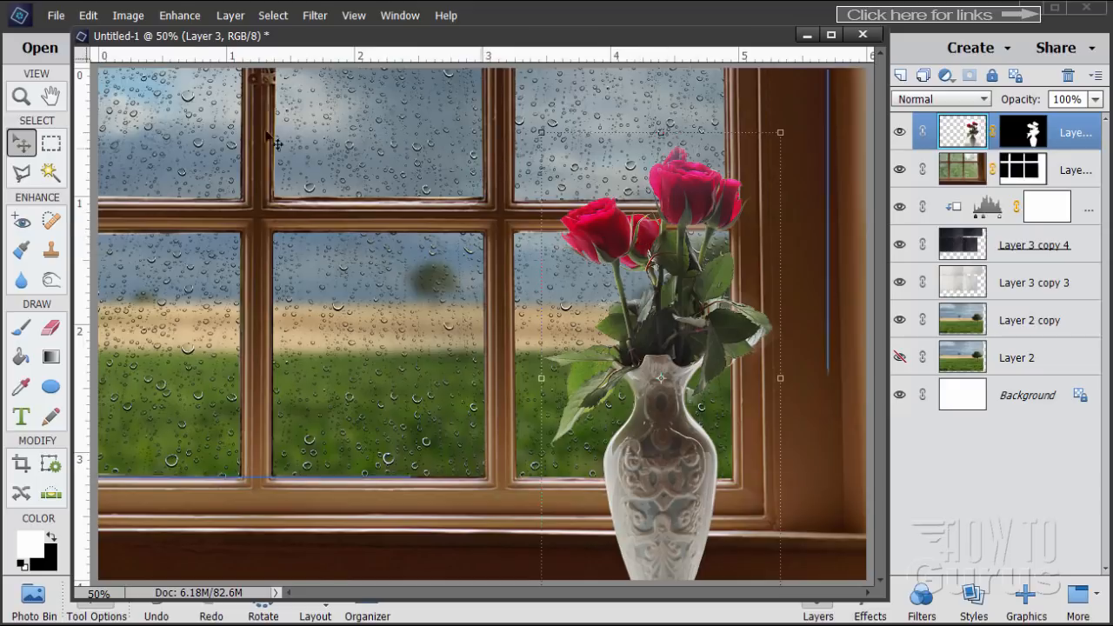
Add a Levels adjustment layer above the vase layer, clipped to it.
{"action": "left_click", "coordinate": [231, 17]}
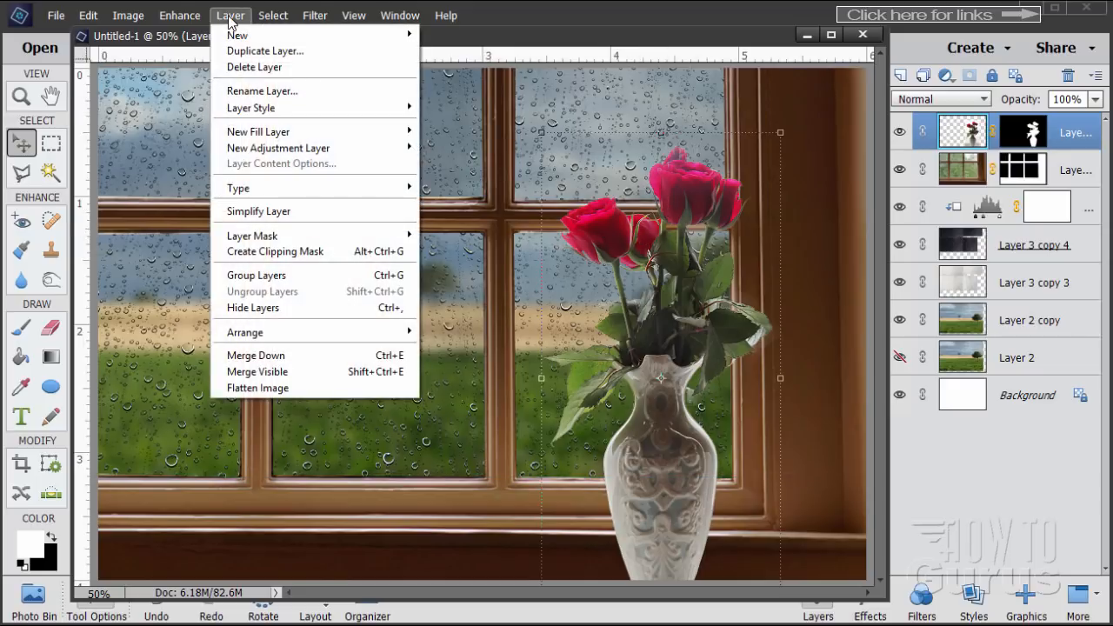
{"action": "mouse_move", "coordinate": [280, 151]}
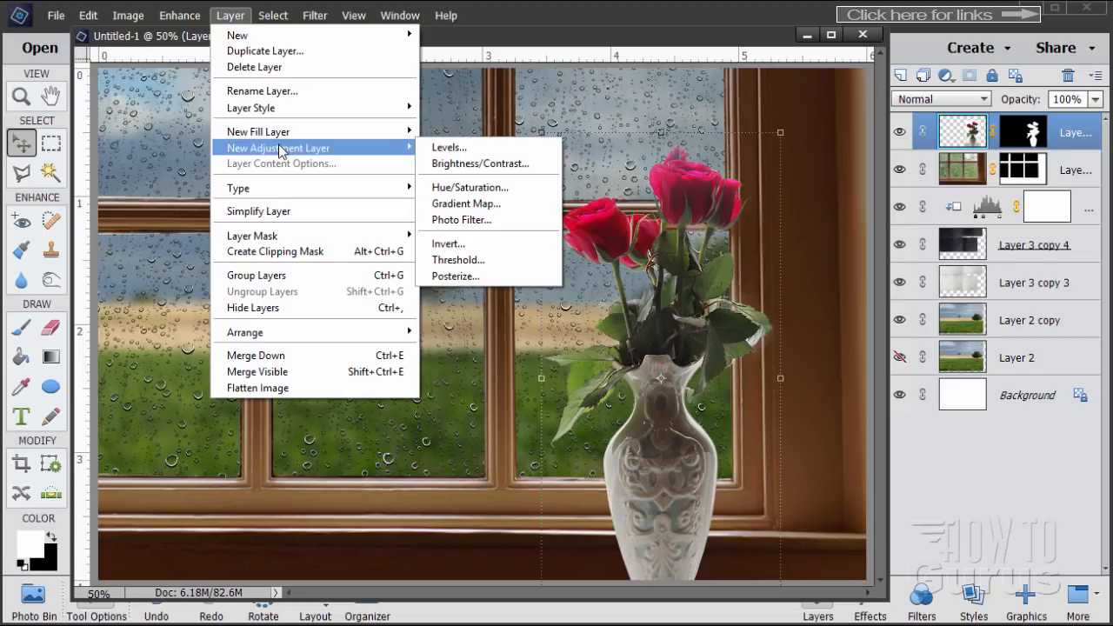
{"action": "left_click", "coordinate": [447, 148]}
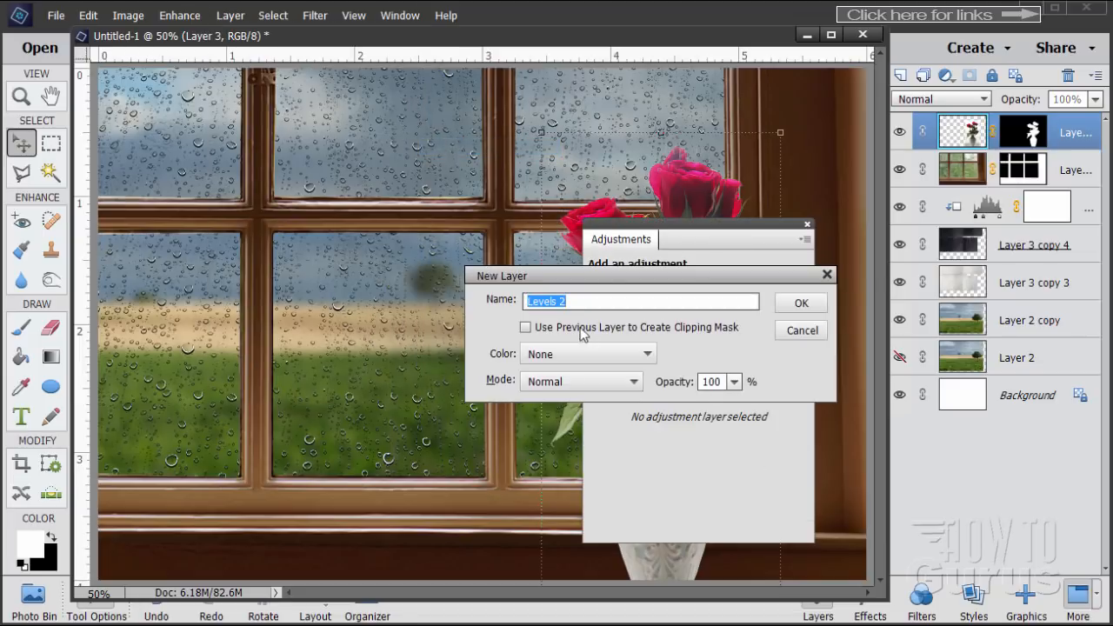
{"action": "left_click", "coordinate": [525, 328]}
{"action": "left_click", "coordinate": [796, 302]}
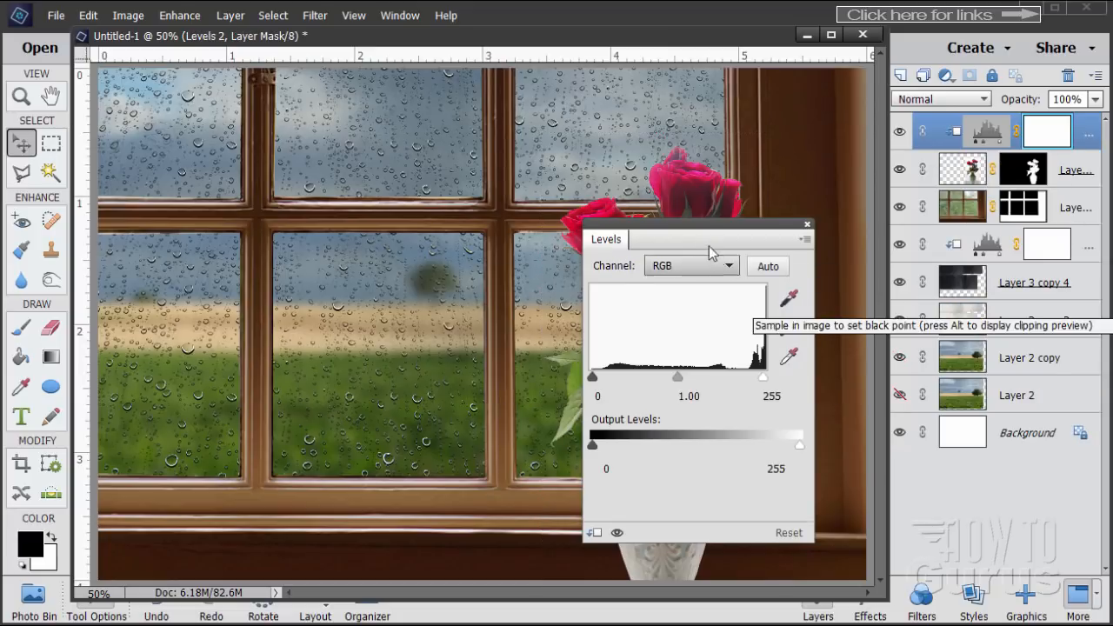
Set the vase's Levels input to 17 for shadows and 245 for highlights, and close the adjustment.
{"action": "left_click_drag", "start_coordinate": [690, 233], "coordinate": [346, 244]}
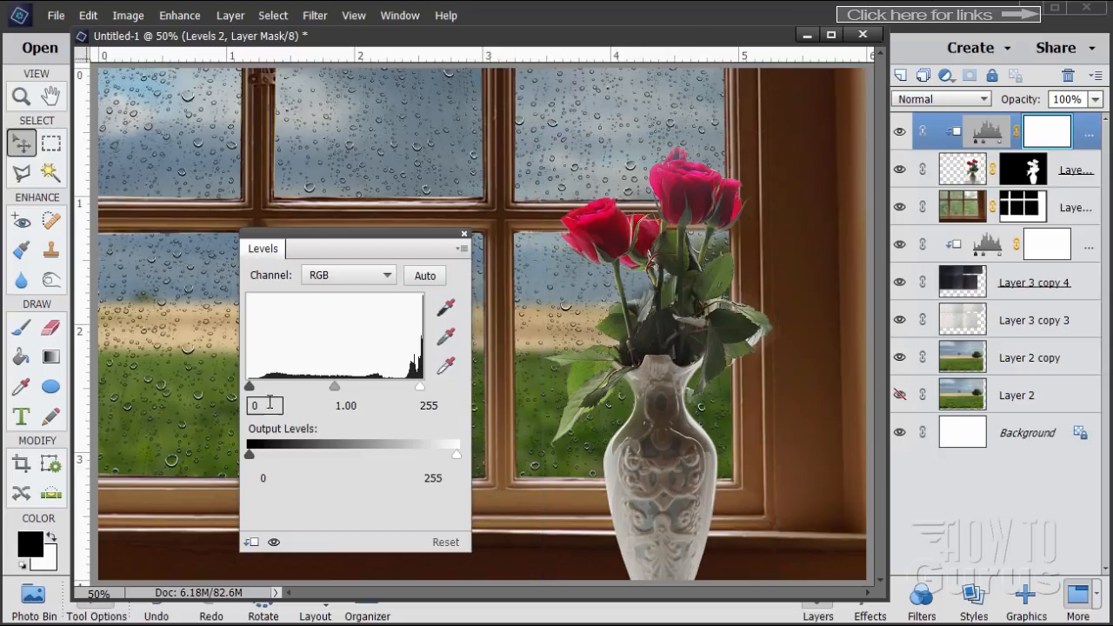
{"action": "mouse_move", "coordinate": [253, 385]}
{"action": "left_mouse_down"}
{"action": "mouse_move", "coordinate": [291, 381]}
{"action": "mouse_move", "coordinate": [259, 384]}
{"action": "left_mouse_up"}
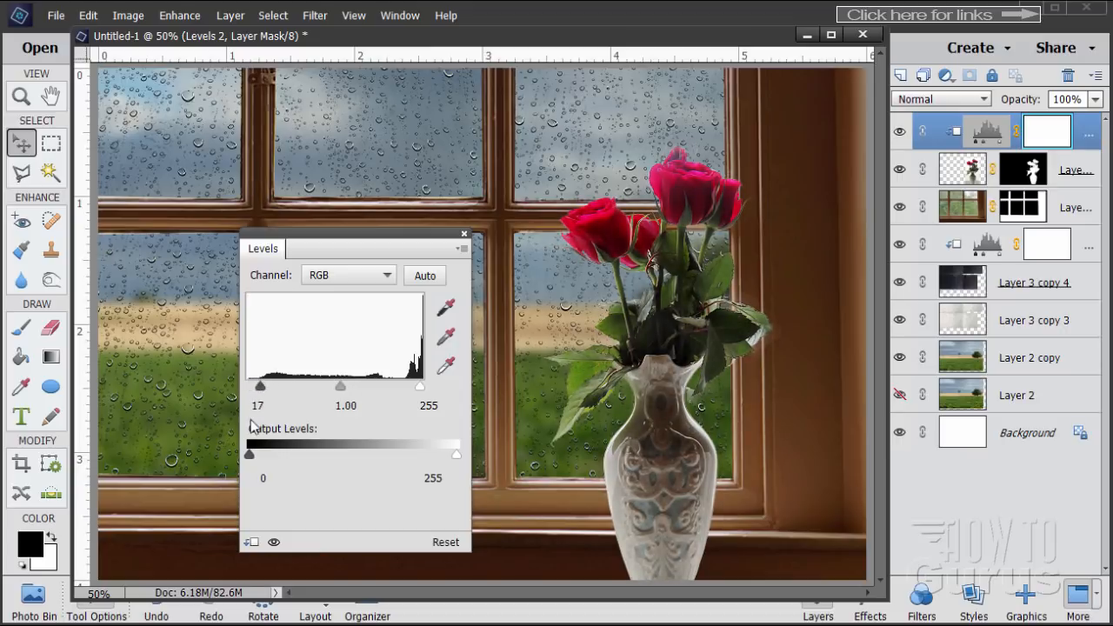
{"action": "left_click", "coordinate": [259, 407]}
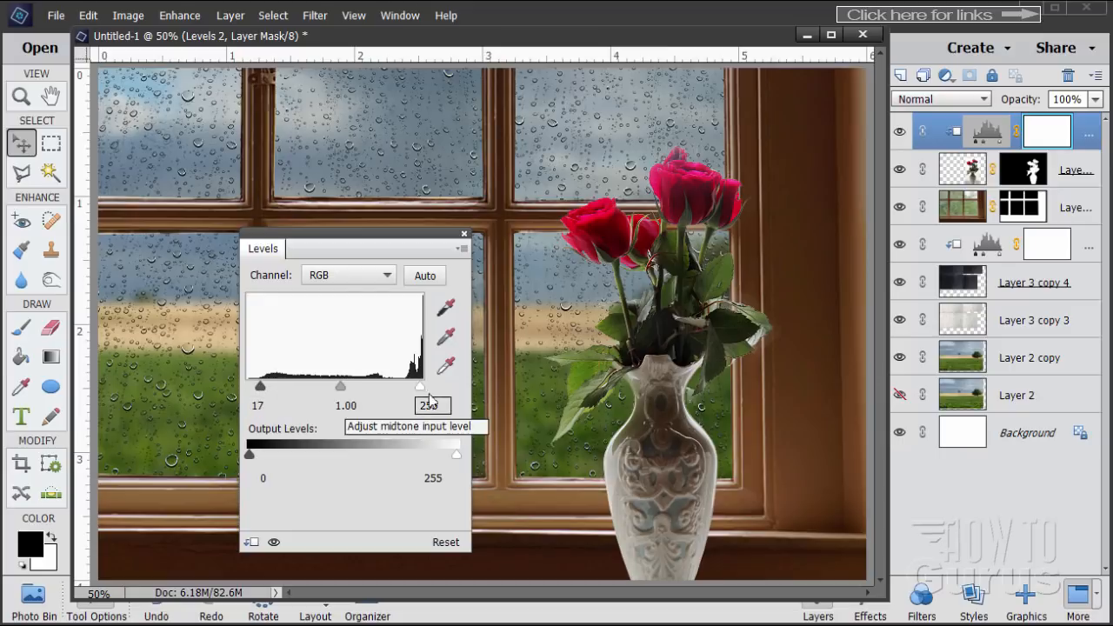
{"action": "mouse_move", "coordinate": [422, 388]}
{"action": "left_mouse_down"}
{"action": "mouse_move", "coordinate": [379, 389]}
{"action": "mouse_move", "coordinate": [424, 388]}
{"action": "mouse_move", "coordinate": [414, 390]}
{"action": "left_mouse_up"}
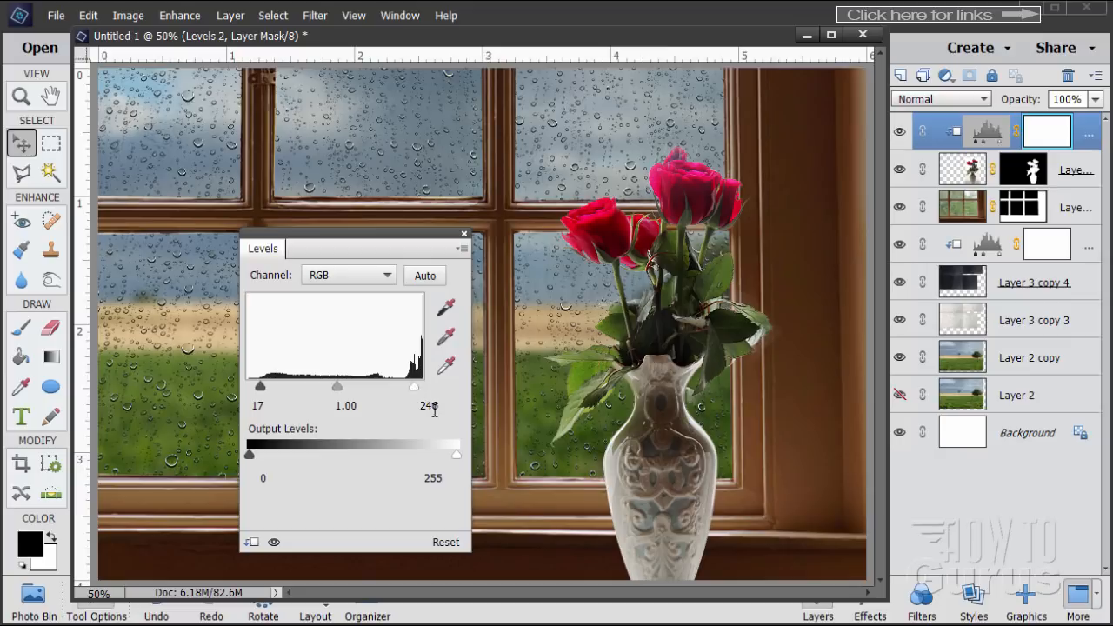
{"action": "left_click", "coordinate": [434, 407]}
{"action": "key", "text": "BackSpace"}
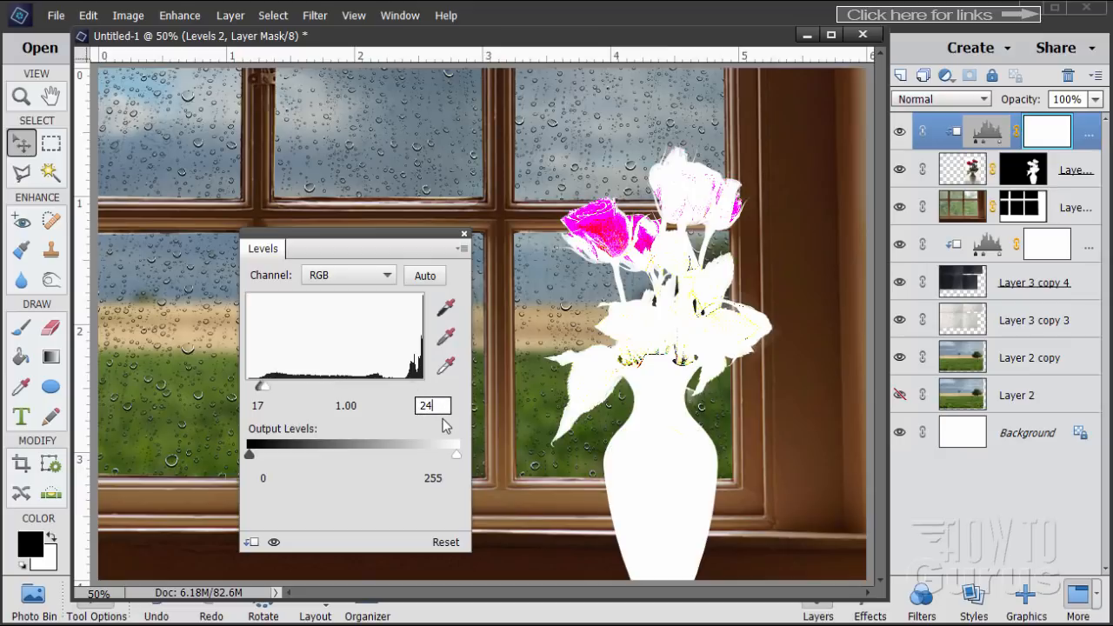
{"action": "type", "text": "5"}
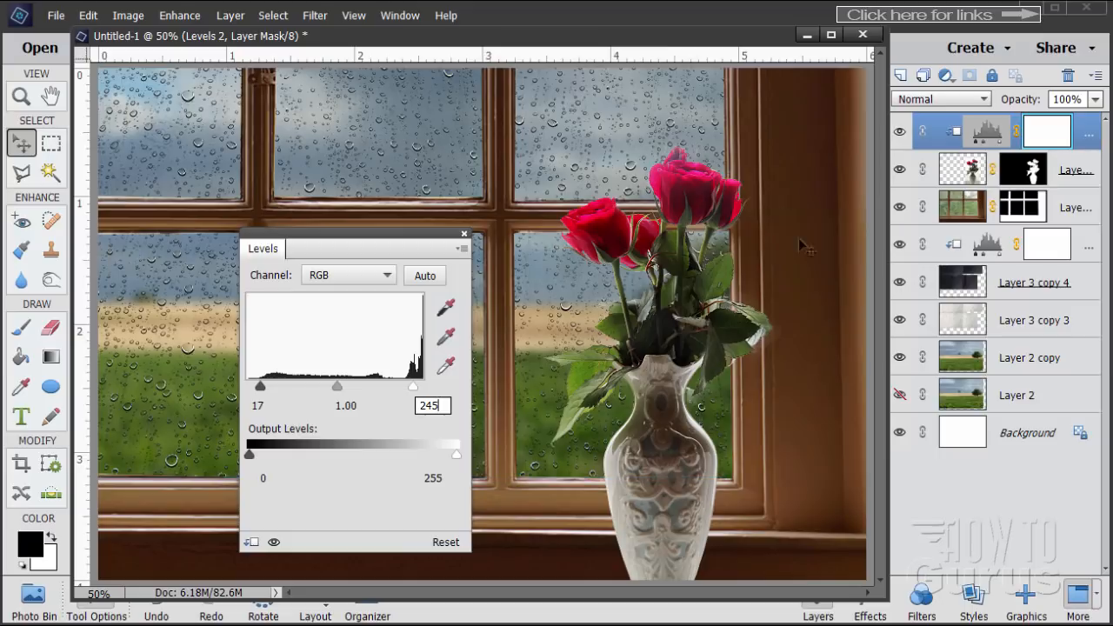
{"action": "left_click", "coordinate": [464, 234]}
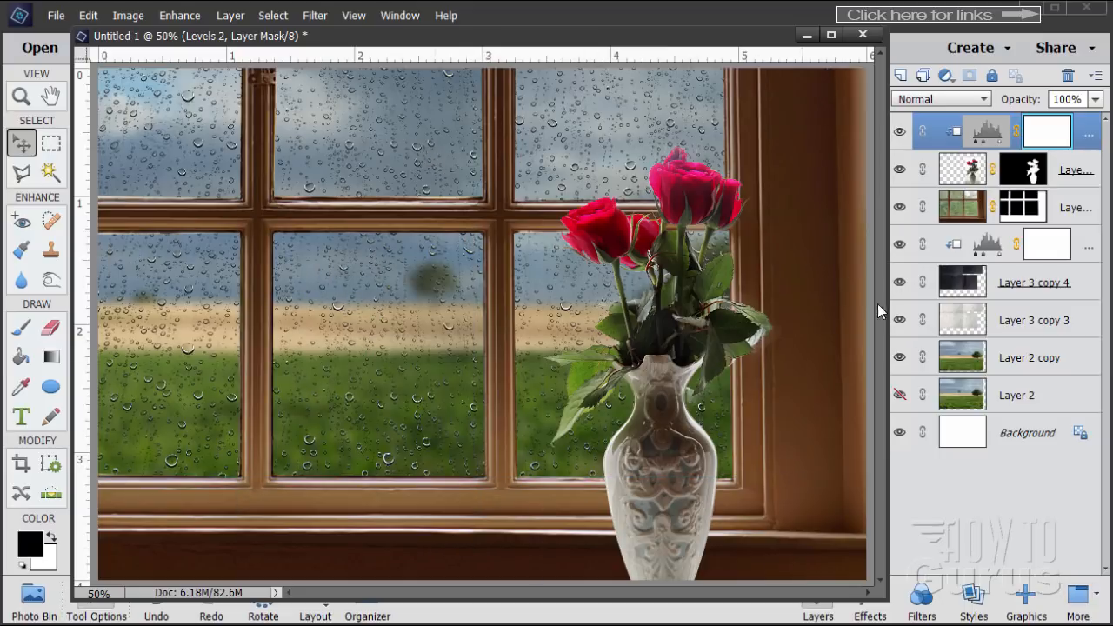